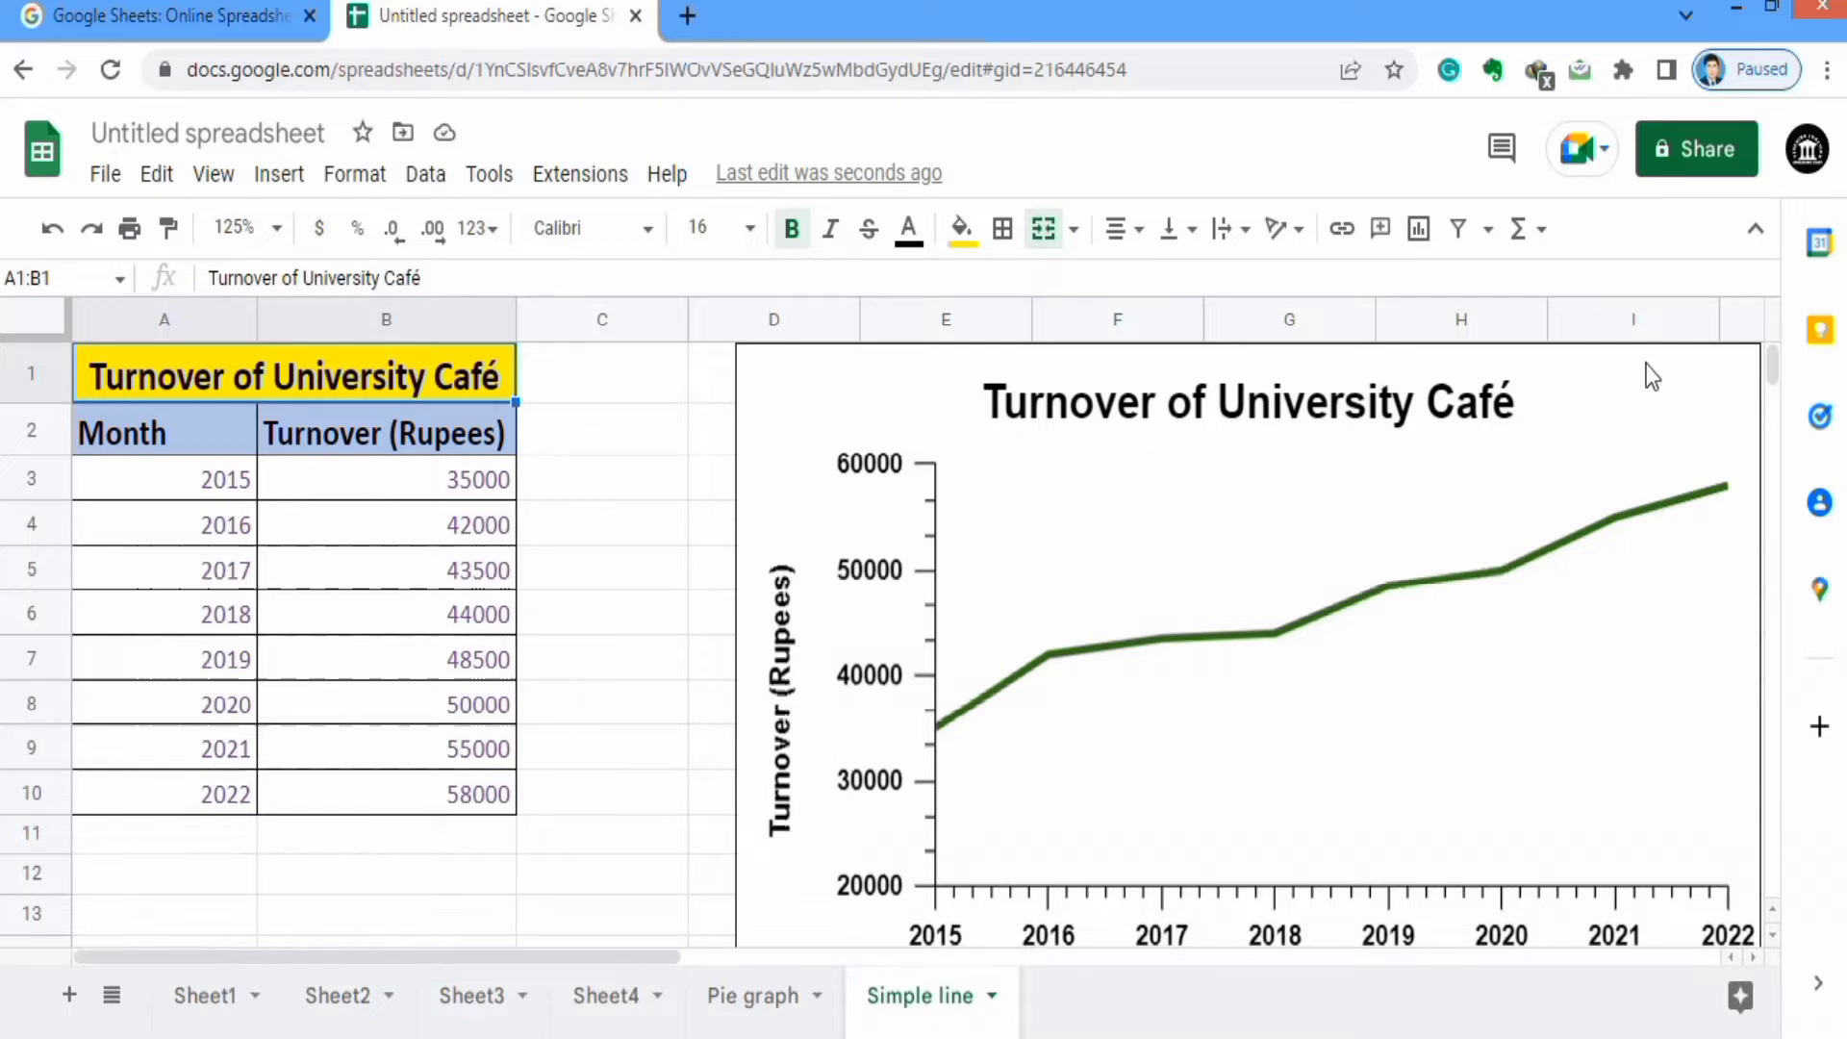
# Delete the existing turnover line chart and set the sheet zoom to 100%.
pyautogui.click(1670, 366)
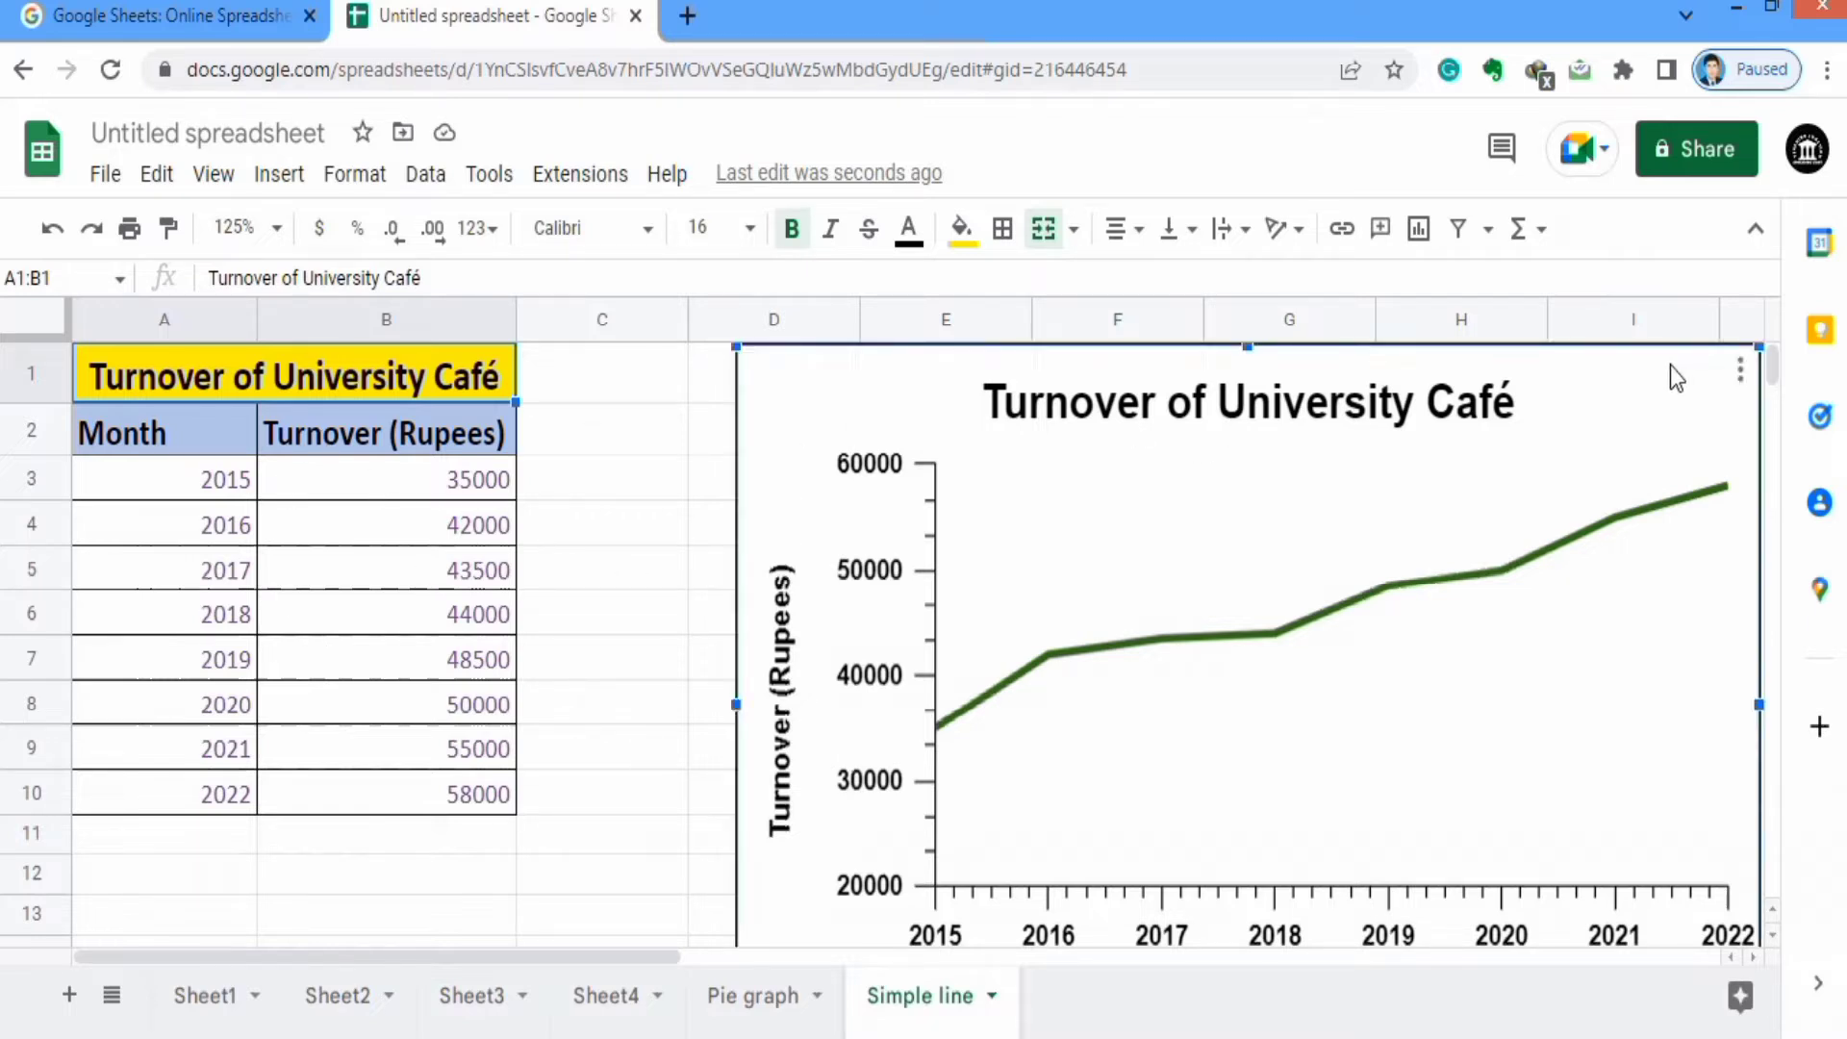
pyautogui.press('Delete')
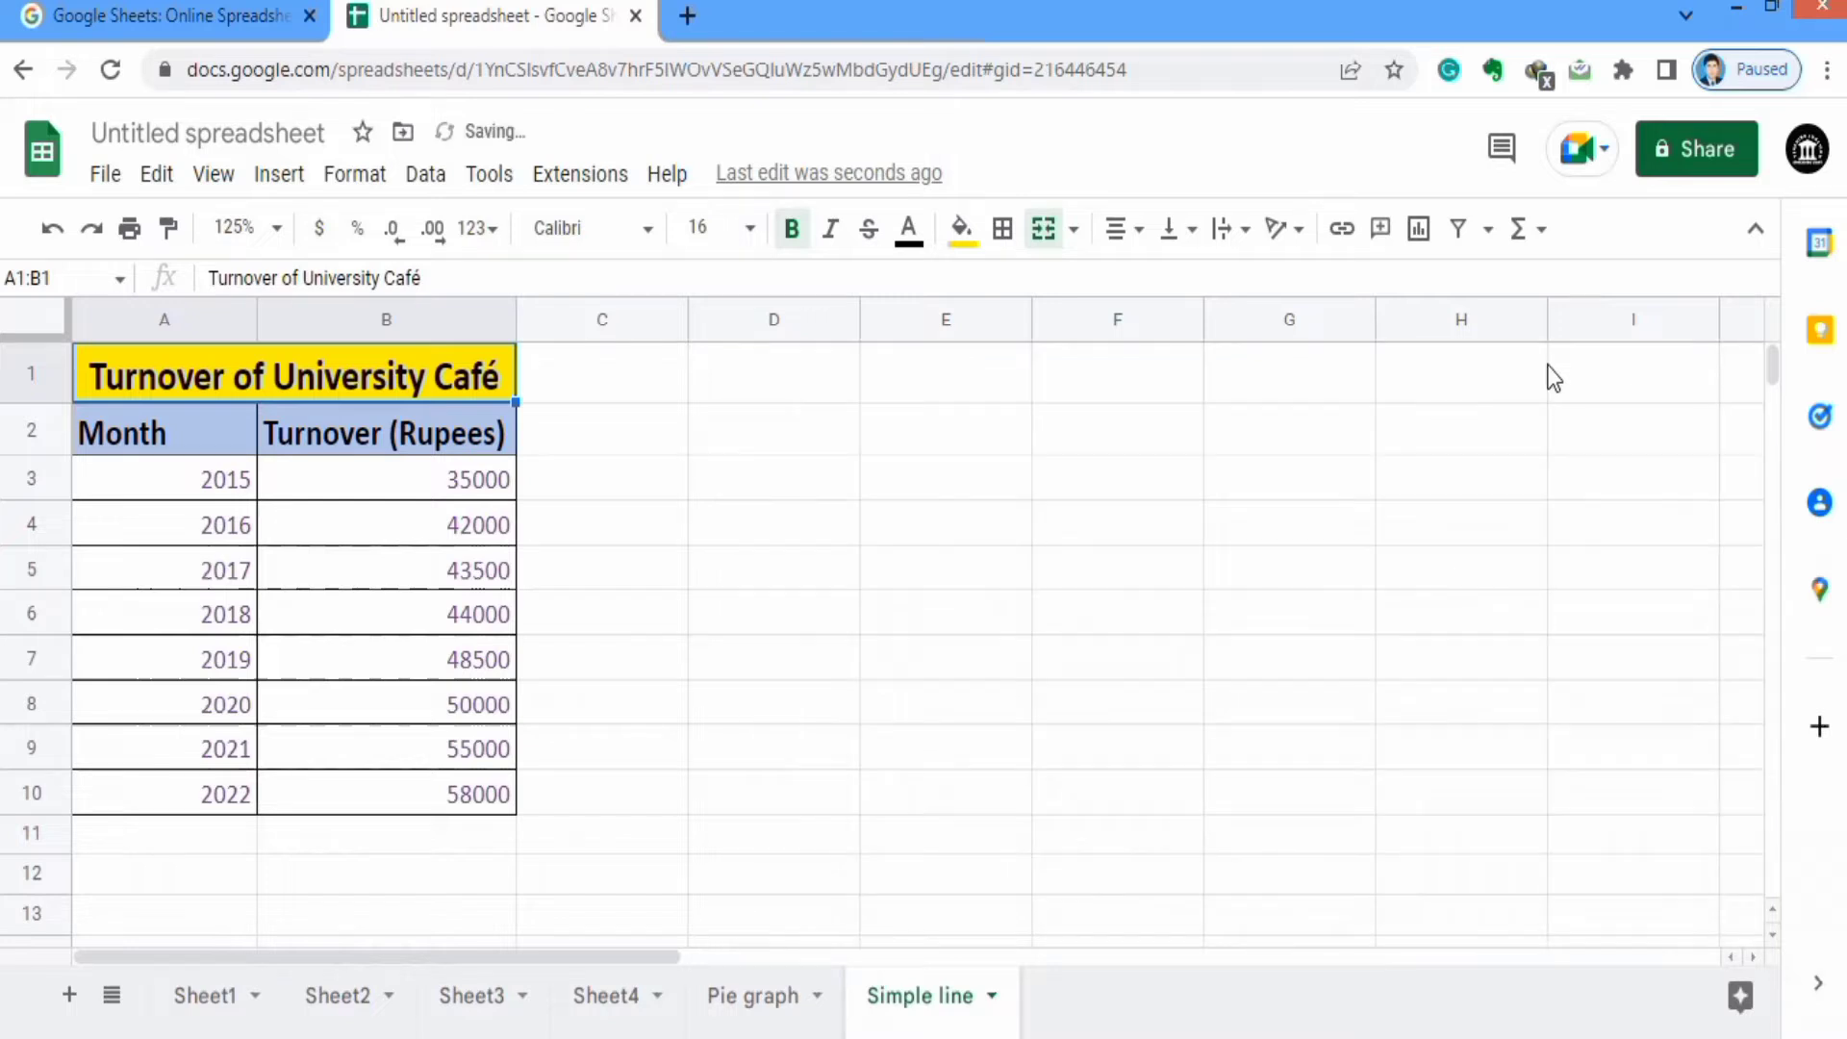
pyautogui.click(279, 231)
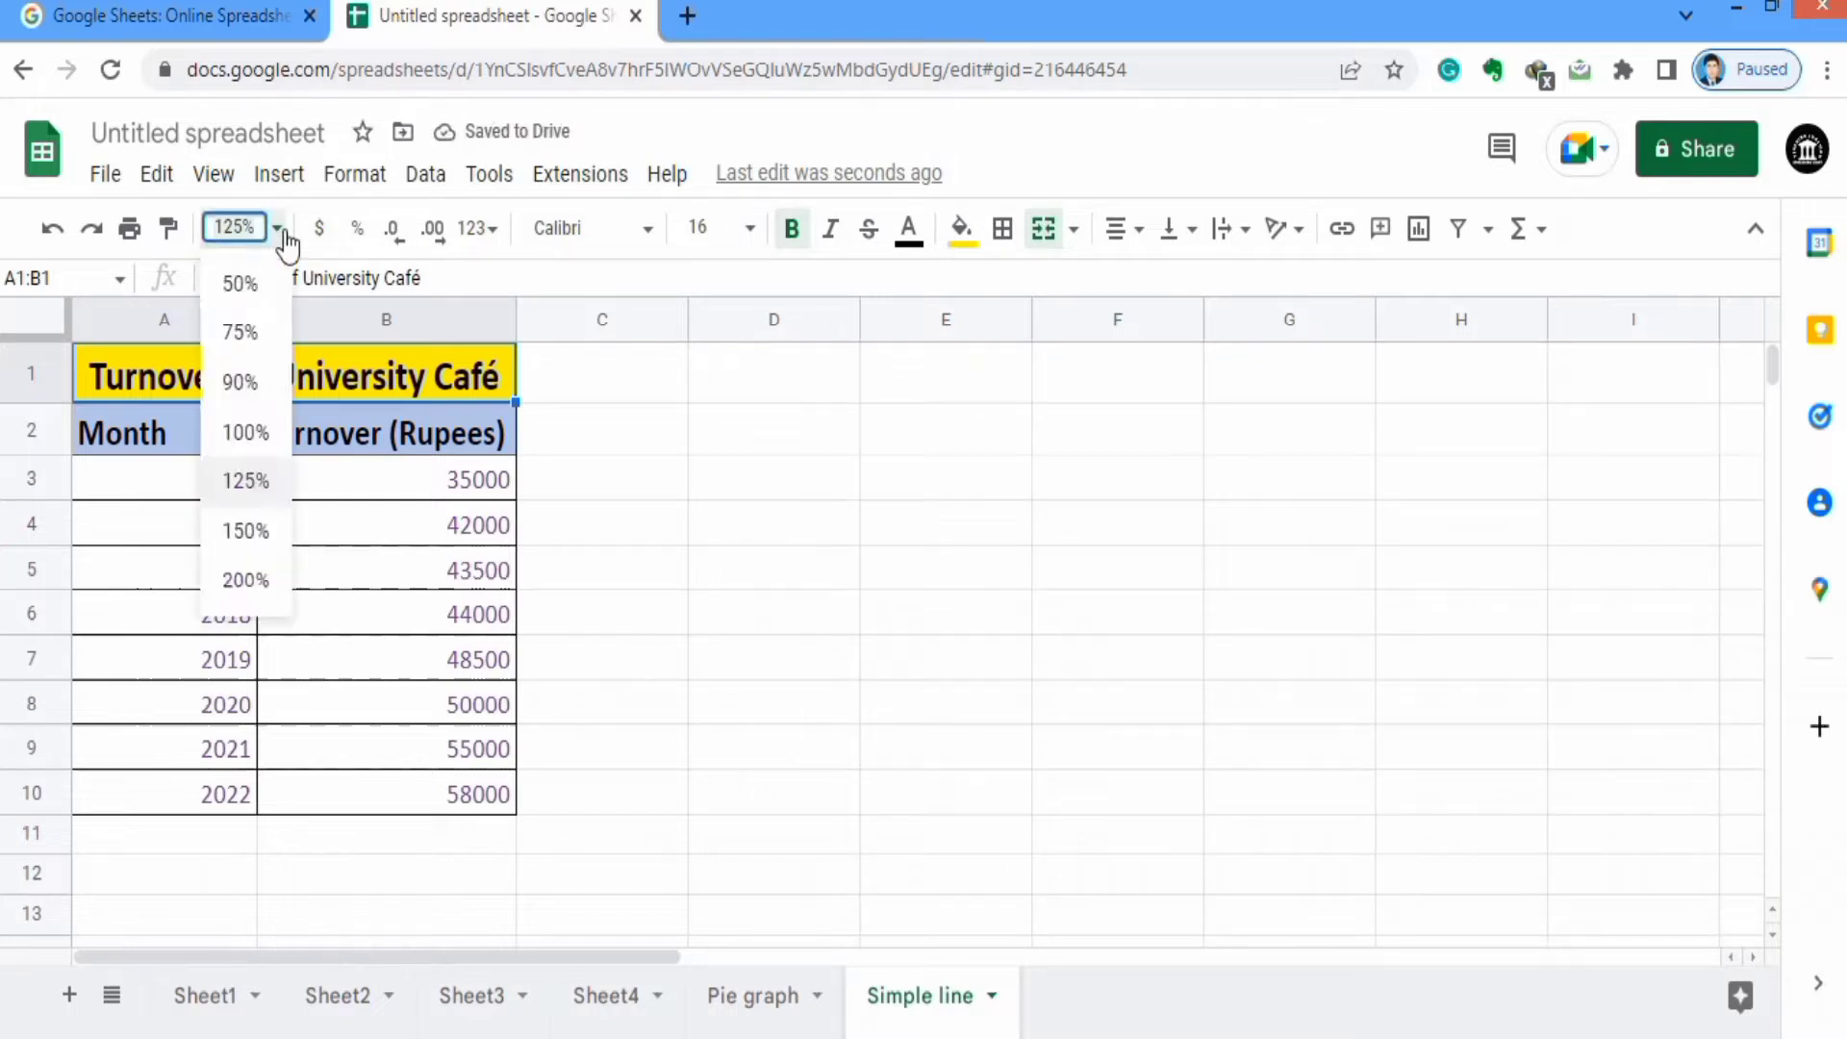
pyautogui.click(252, 433)
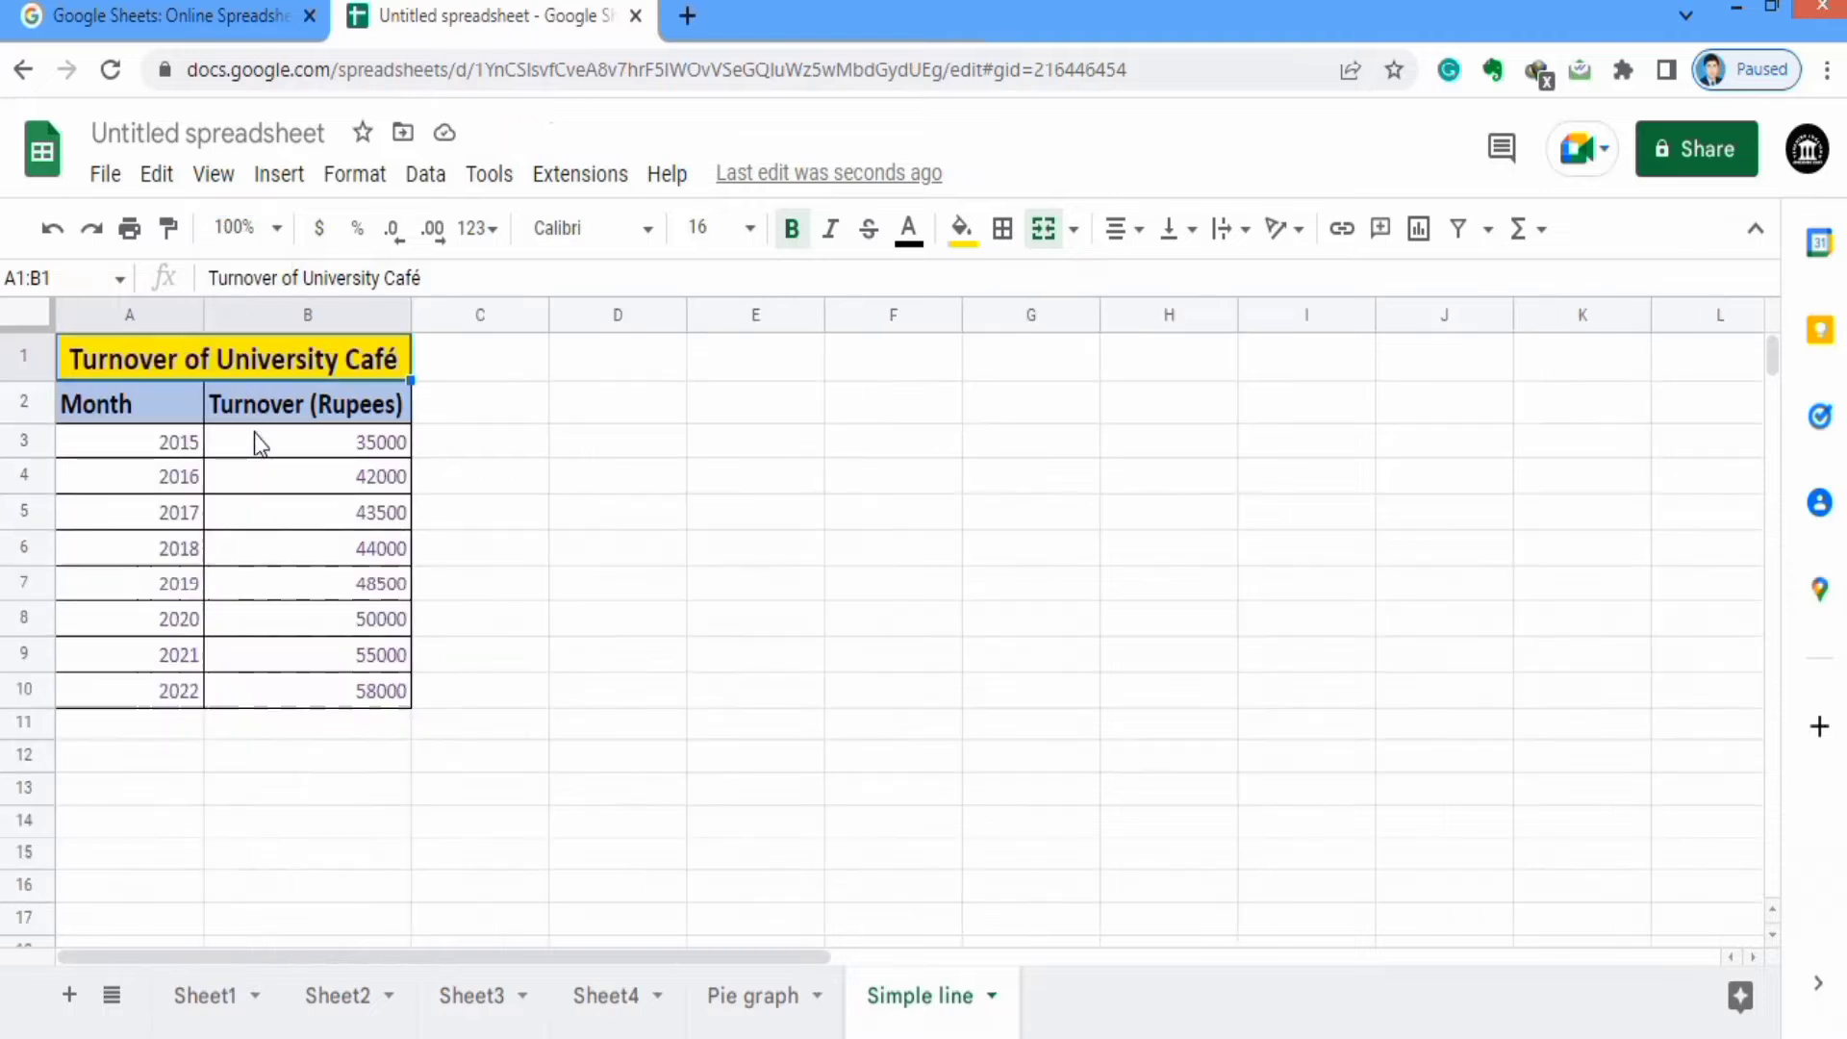
# Insert a chart from the month and turnover data in A2:B10 and place it beside the table.
pyautogui.click(384, 693)
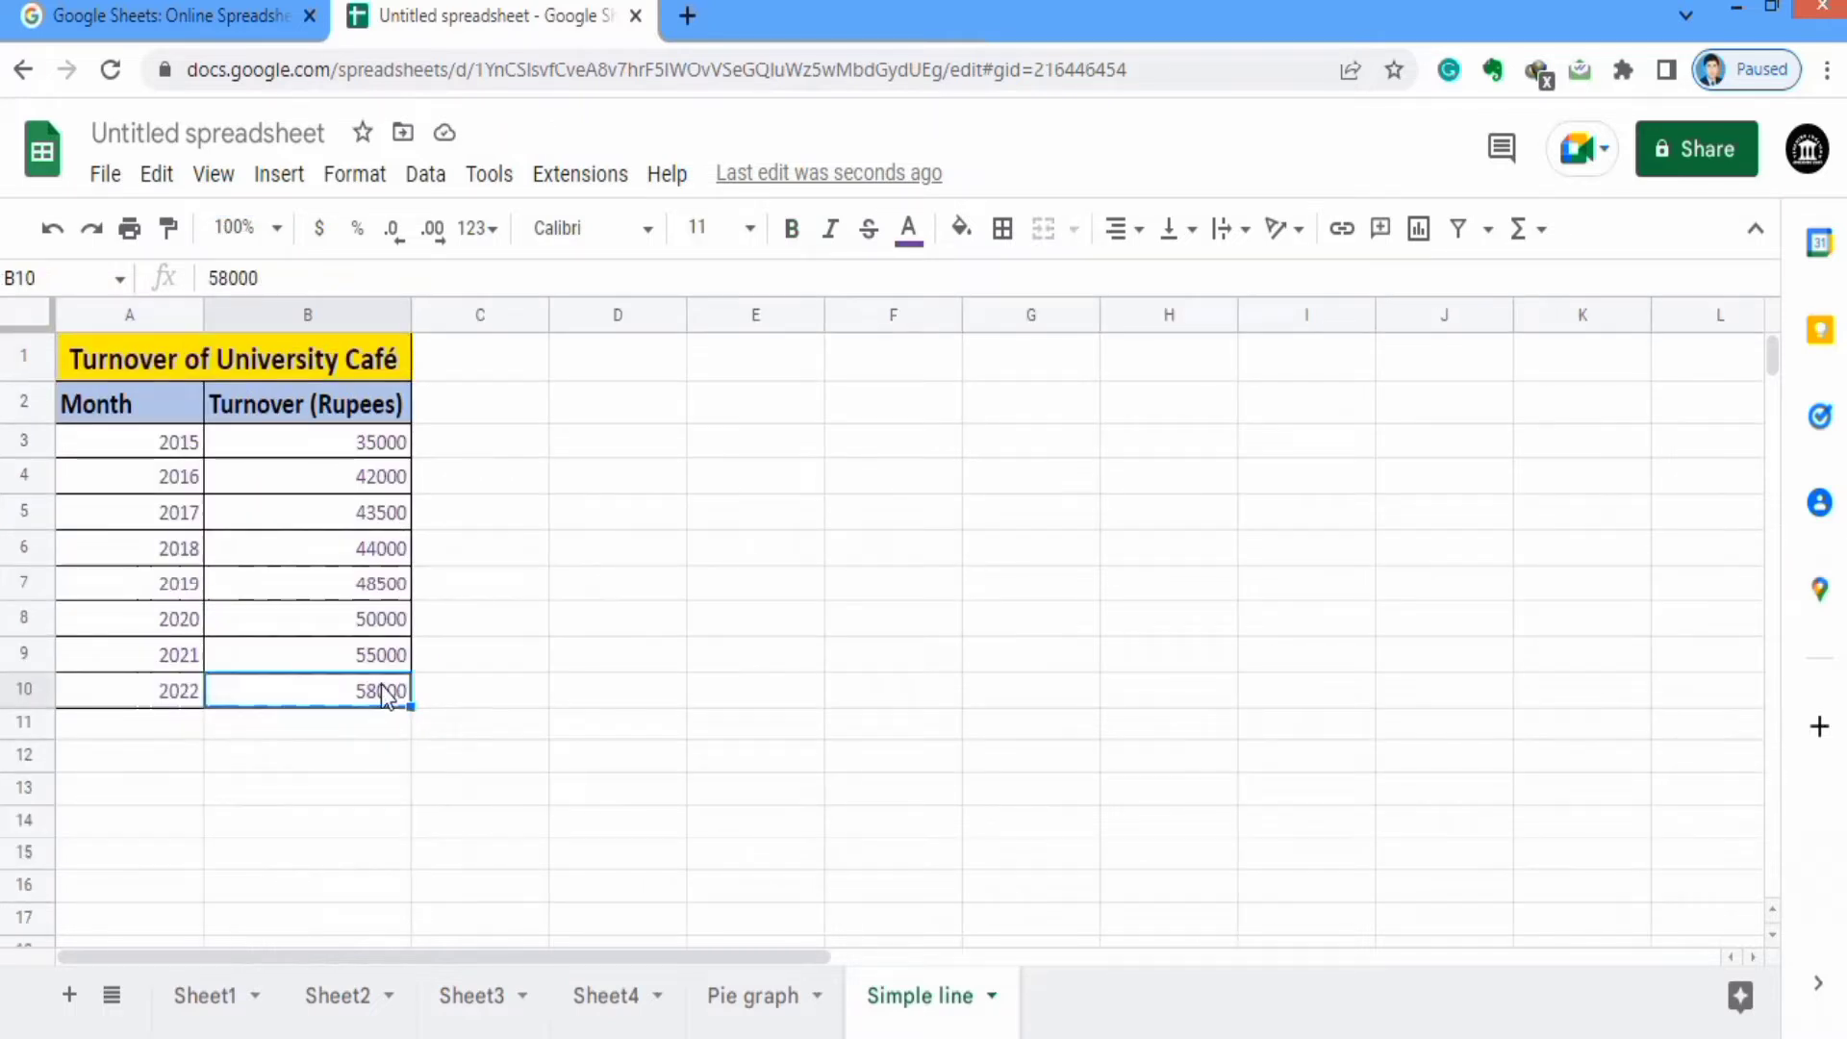
pyautogui.moveTo(385, 693); pyautogui.dragTo(150, 407)
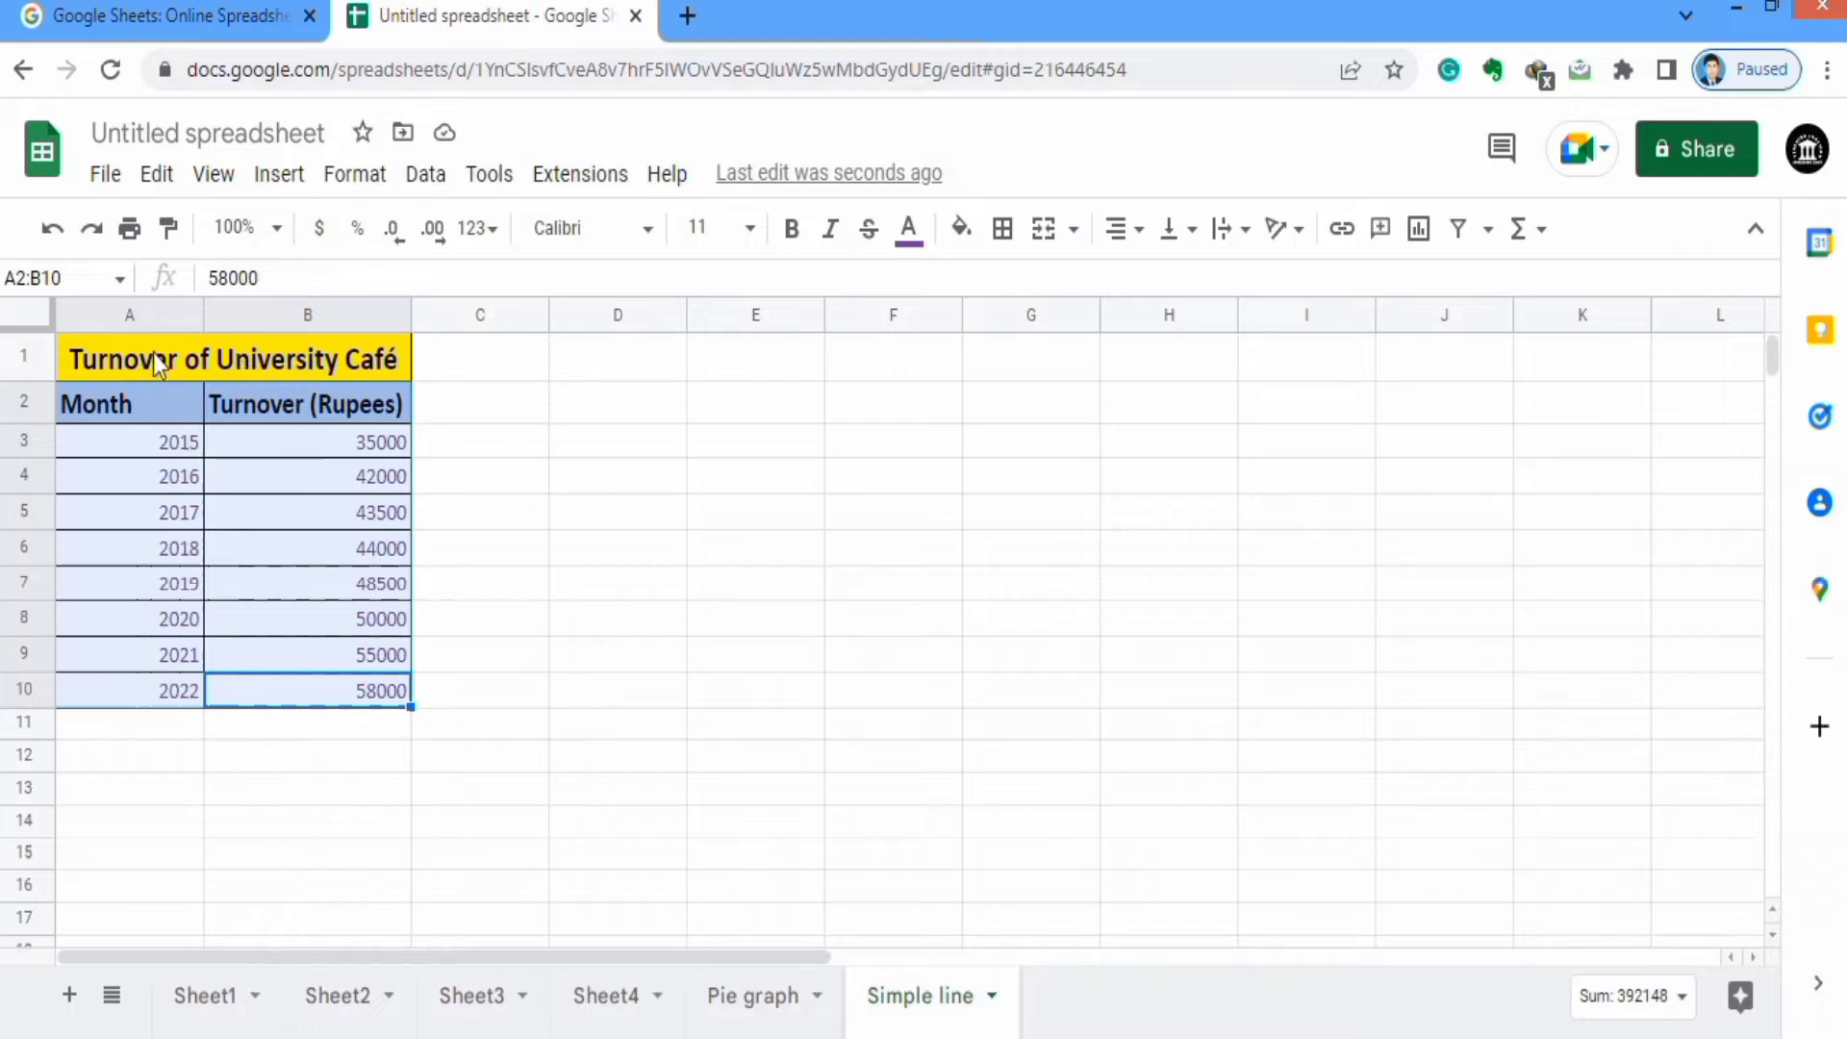
pyautogui.click(280, 179)
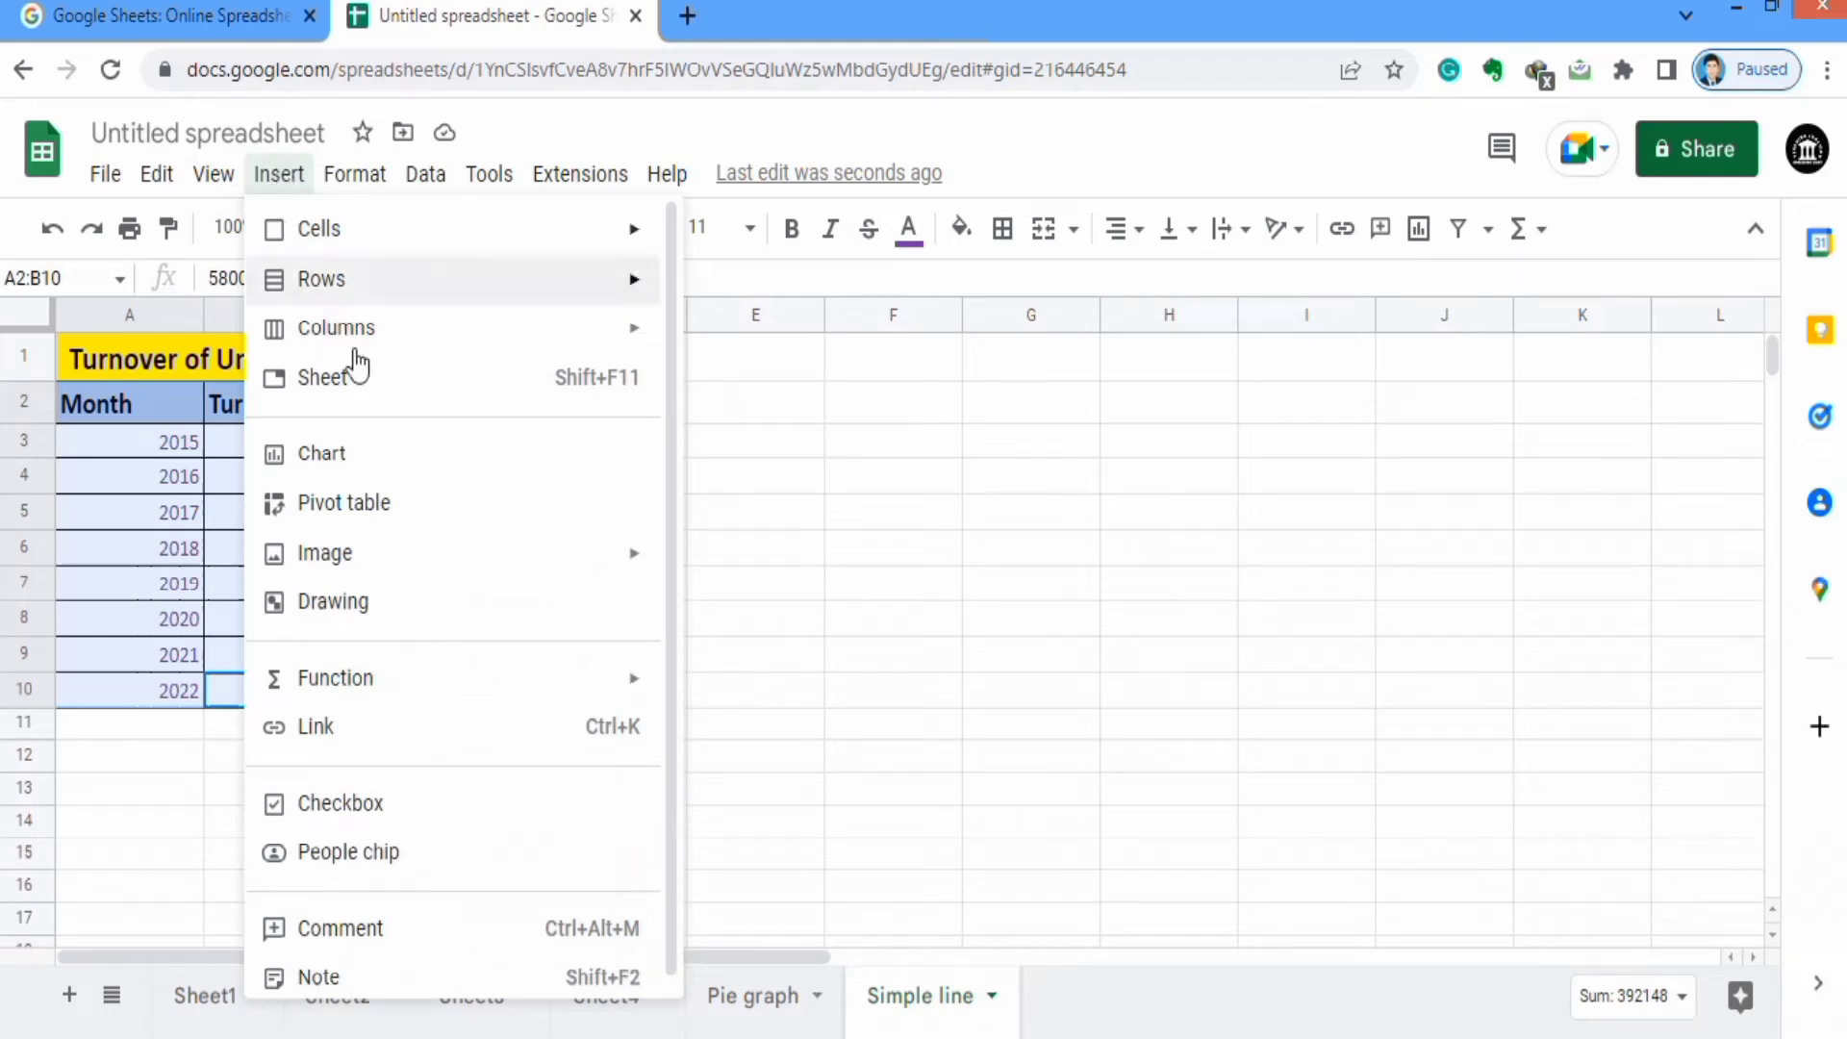
pyautogui.click(371, 450)
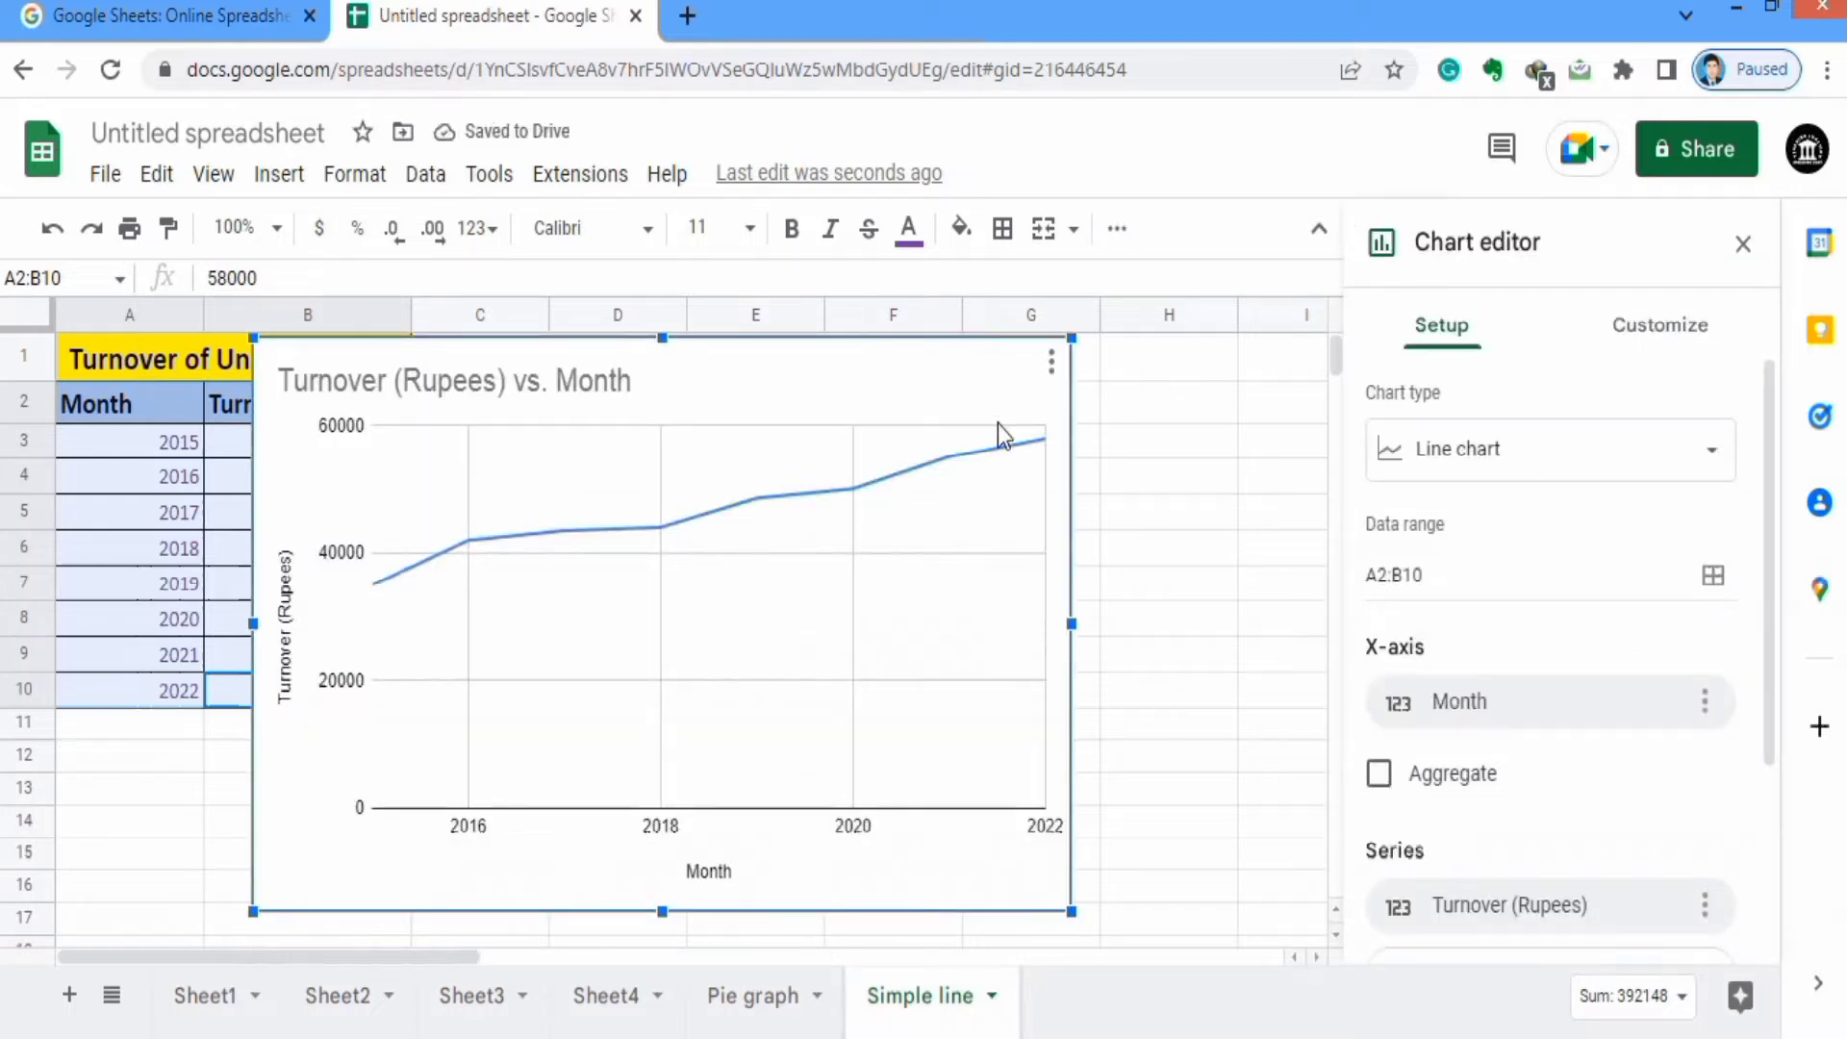
pyautogui.moveTo(953, 351); pyautogui.dragTo(1149, 367)
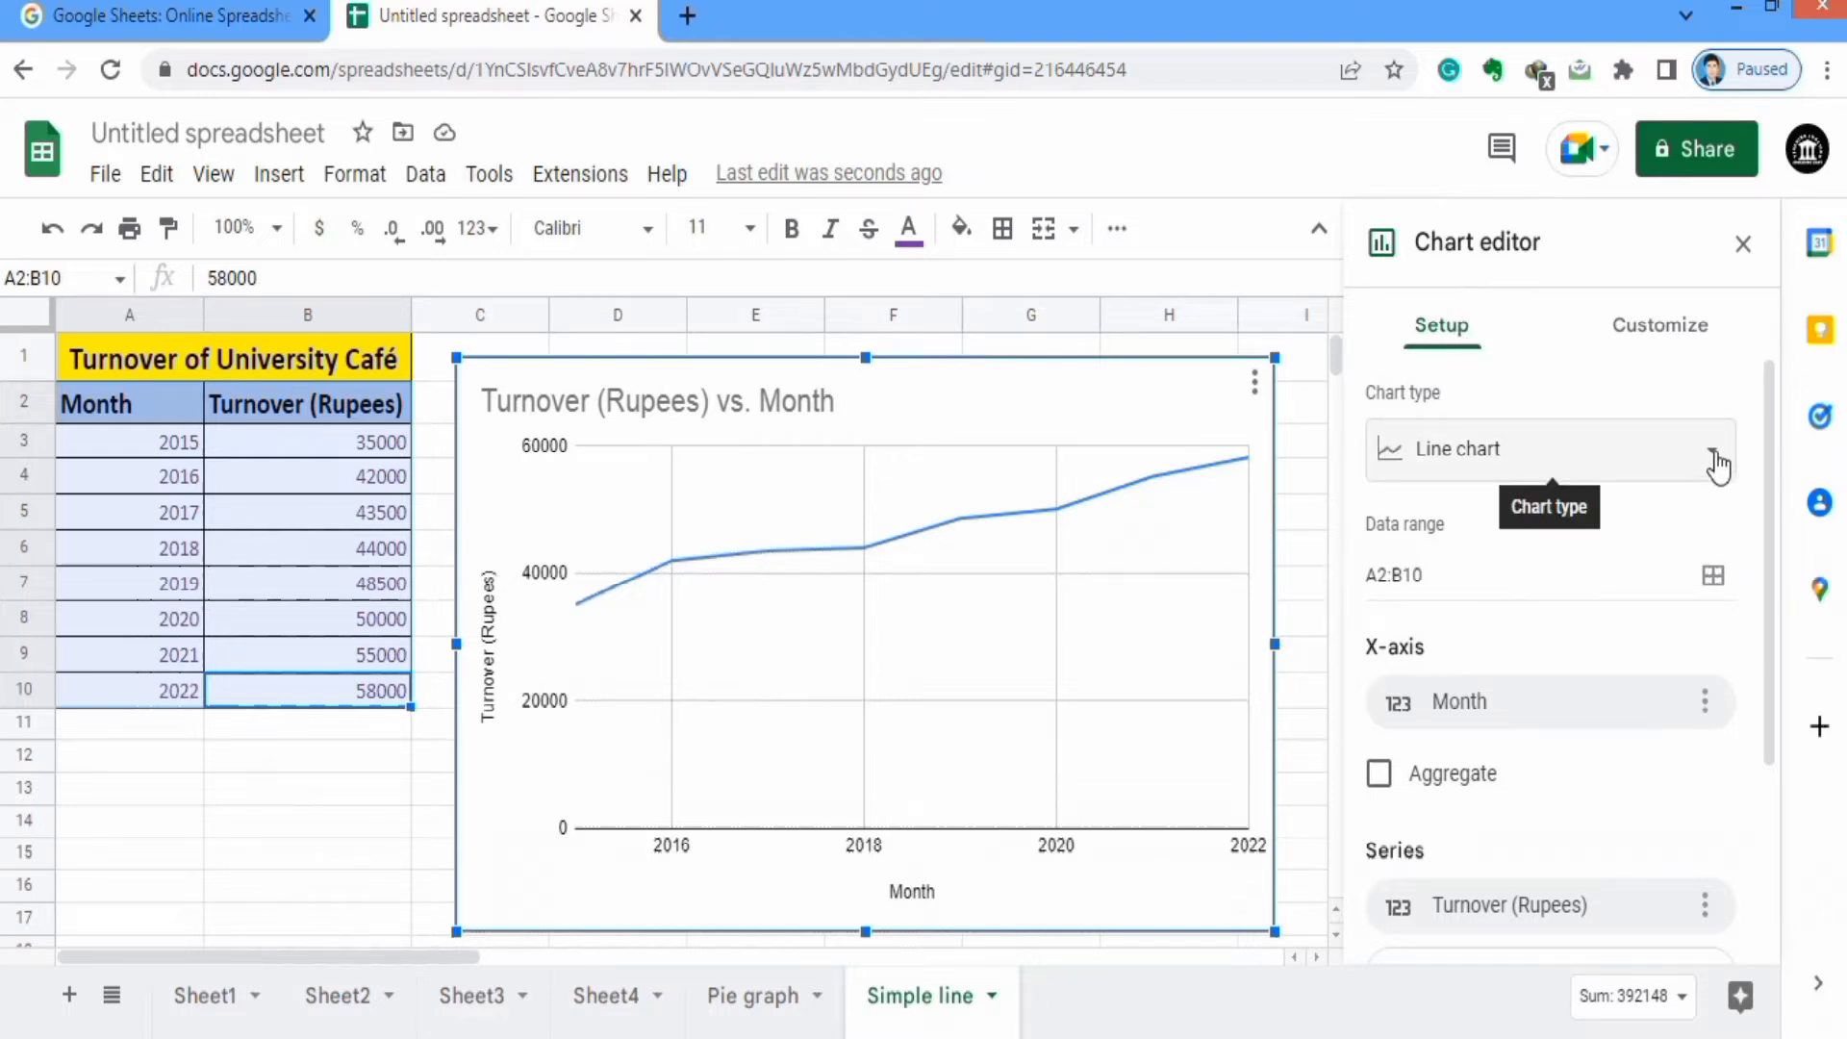
# Try the suggested column chart type and switch the chart back to a line chart.
pyautogui.click(1717, 466)
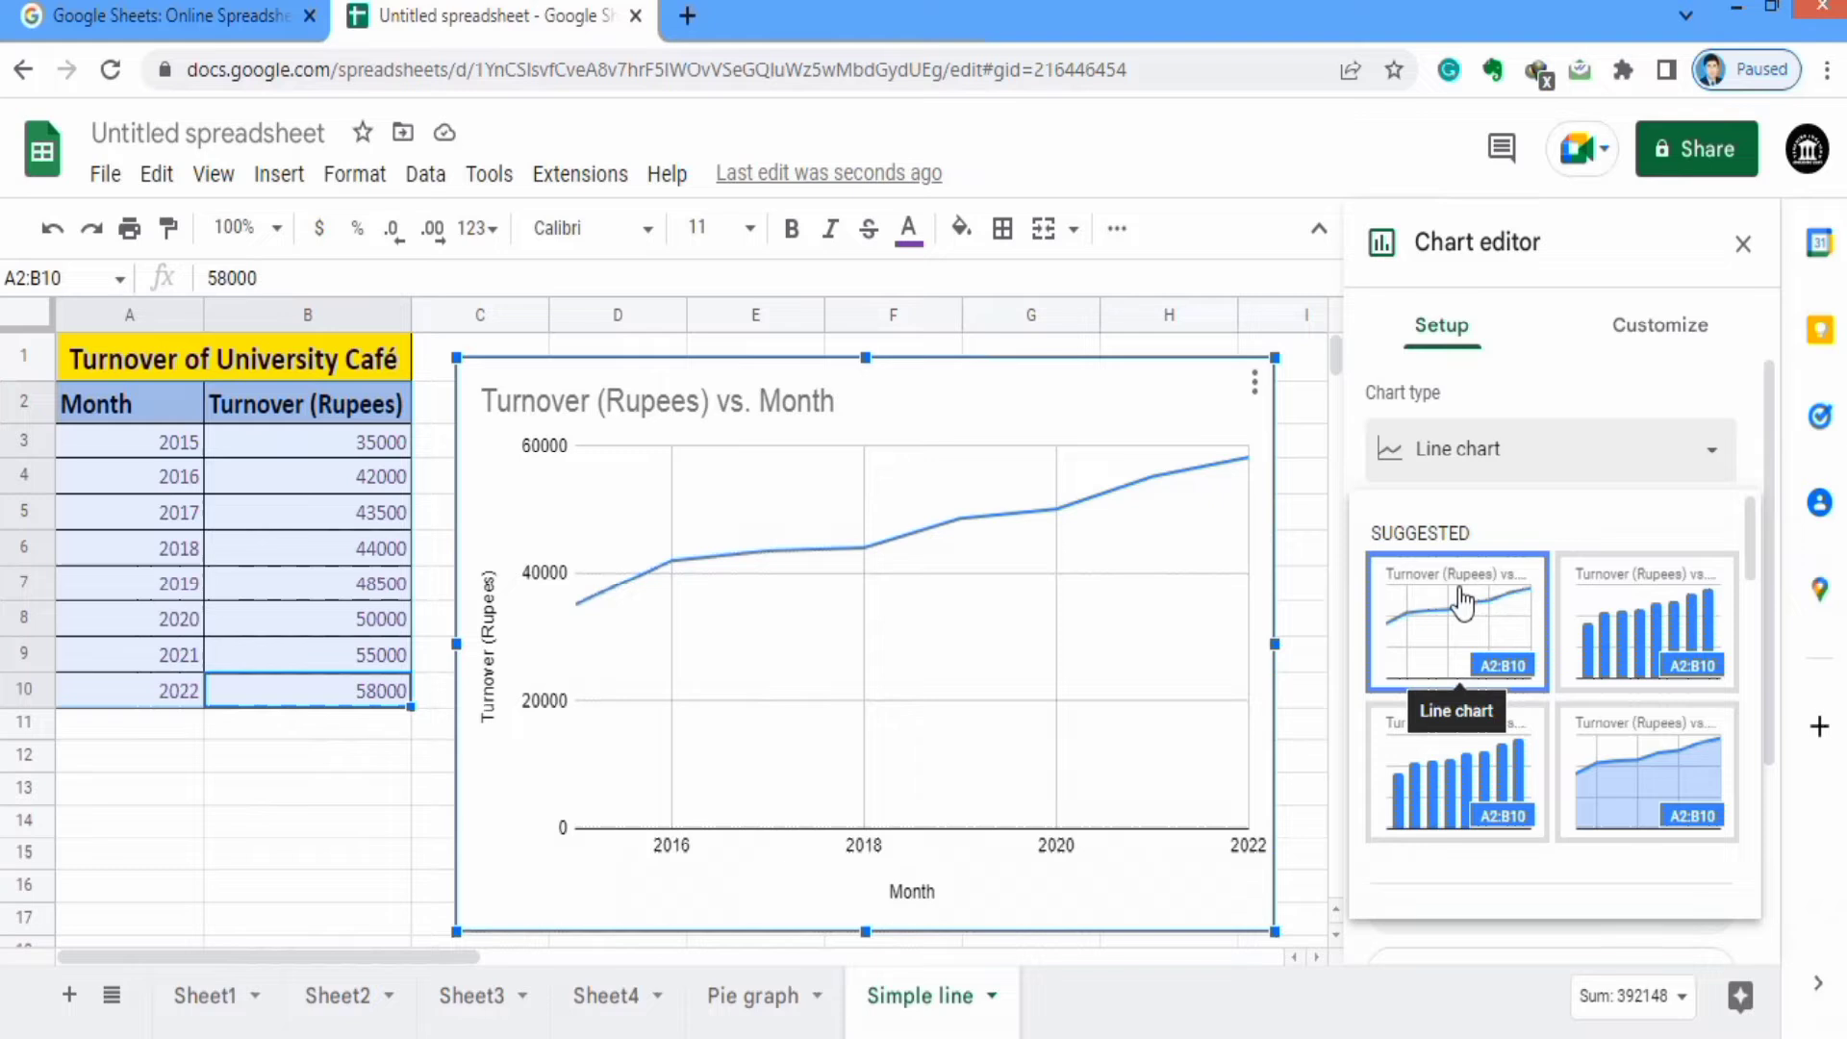
pyautogui.click(1631, 635)
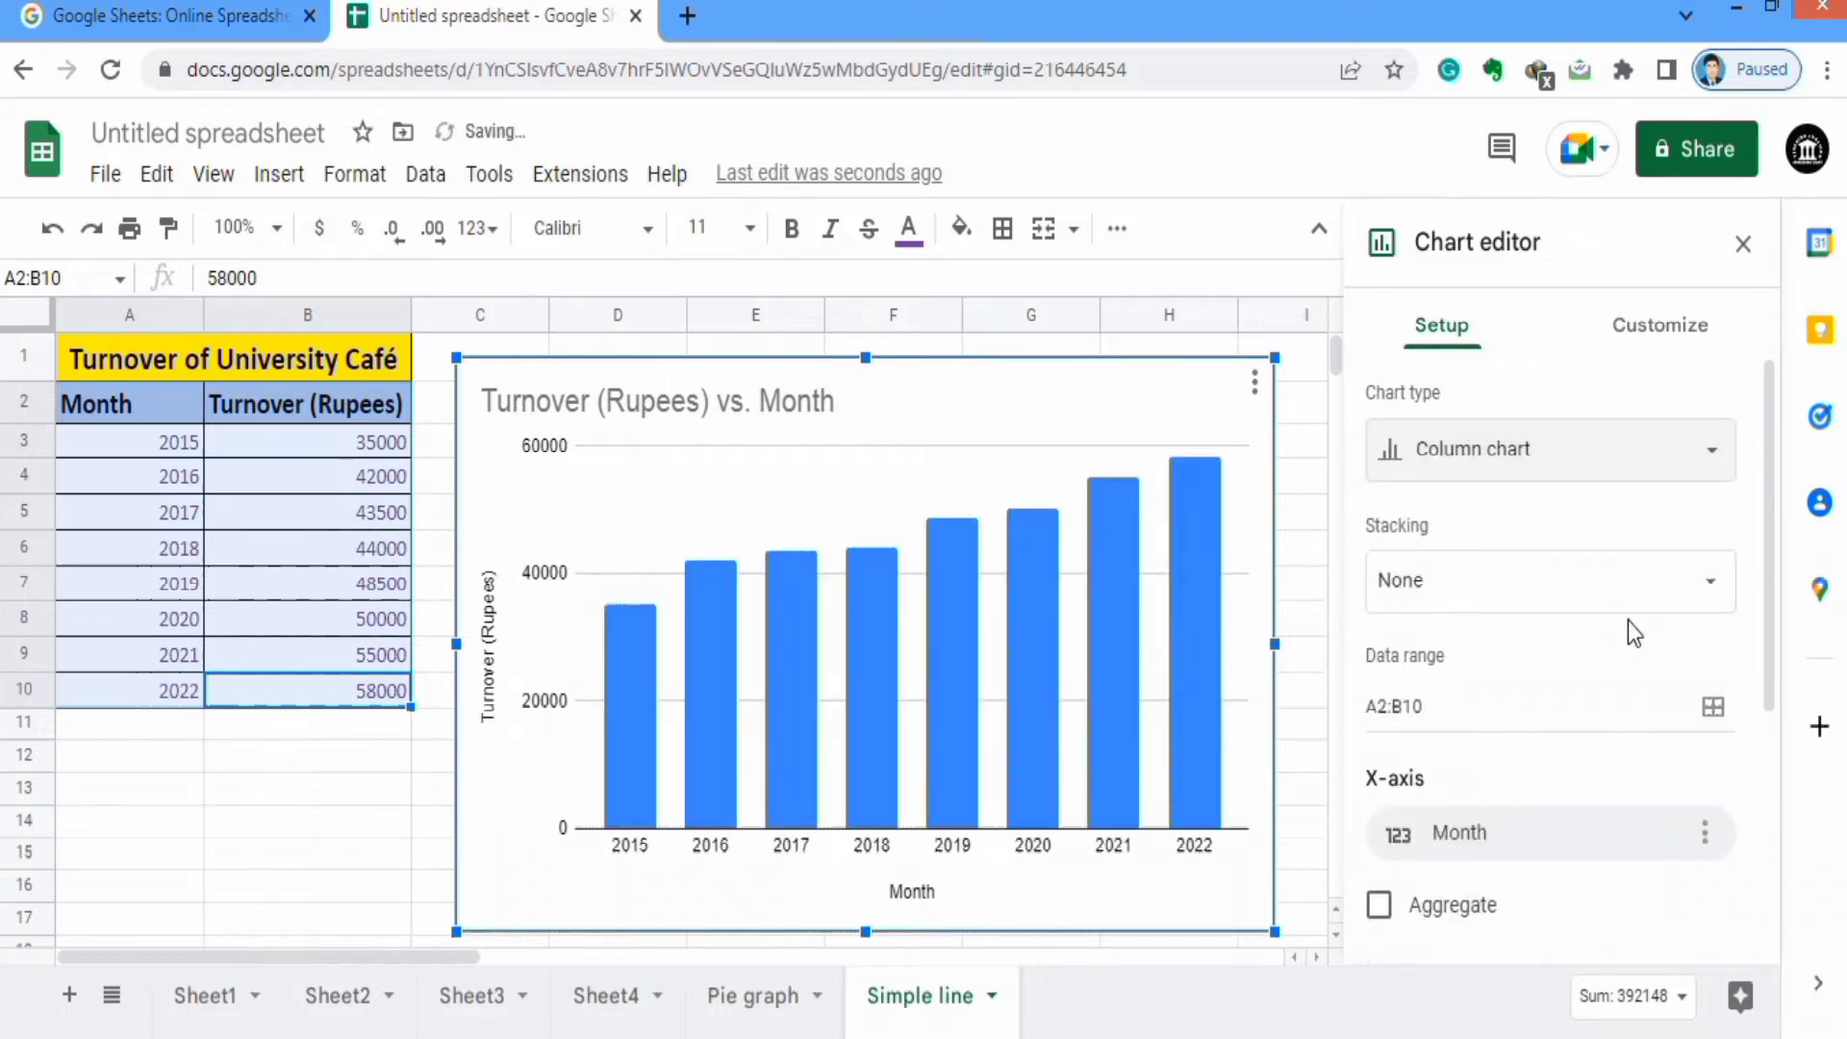
pyautogui.click(1713, 452)
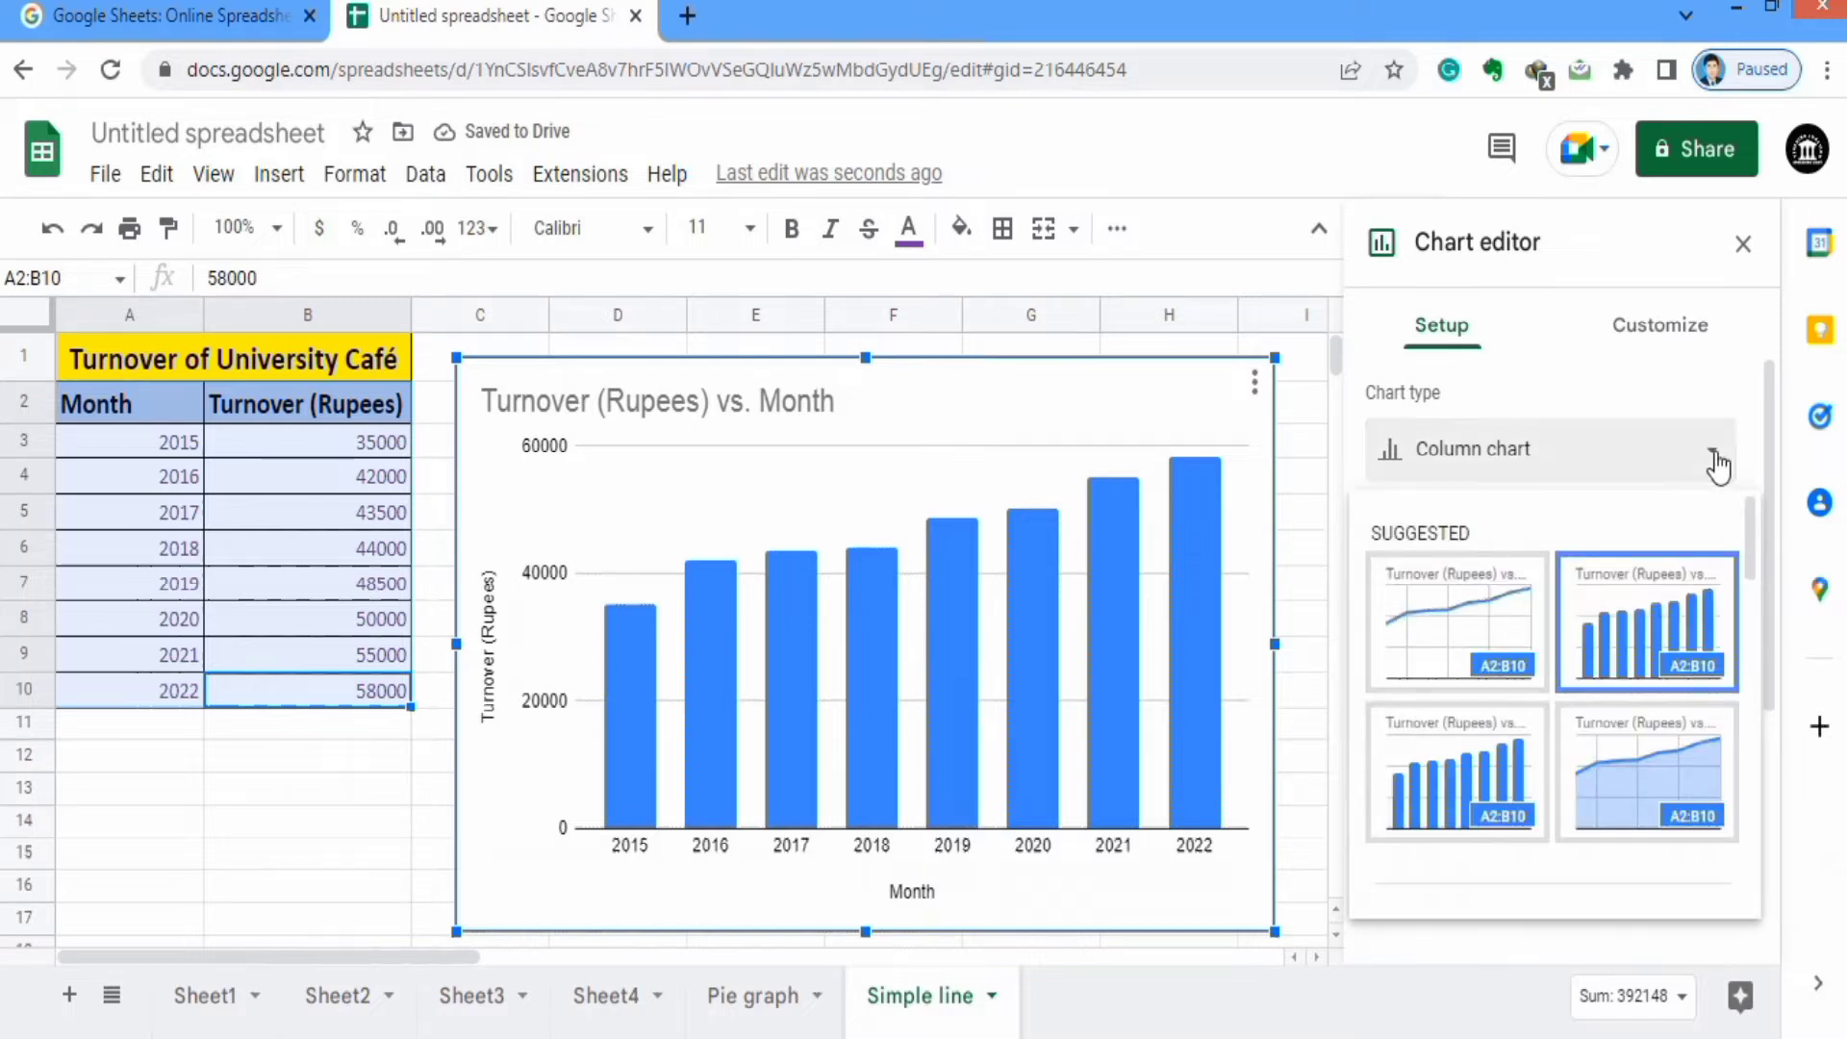
pyautogui.click(1466, 620)
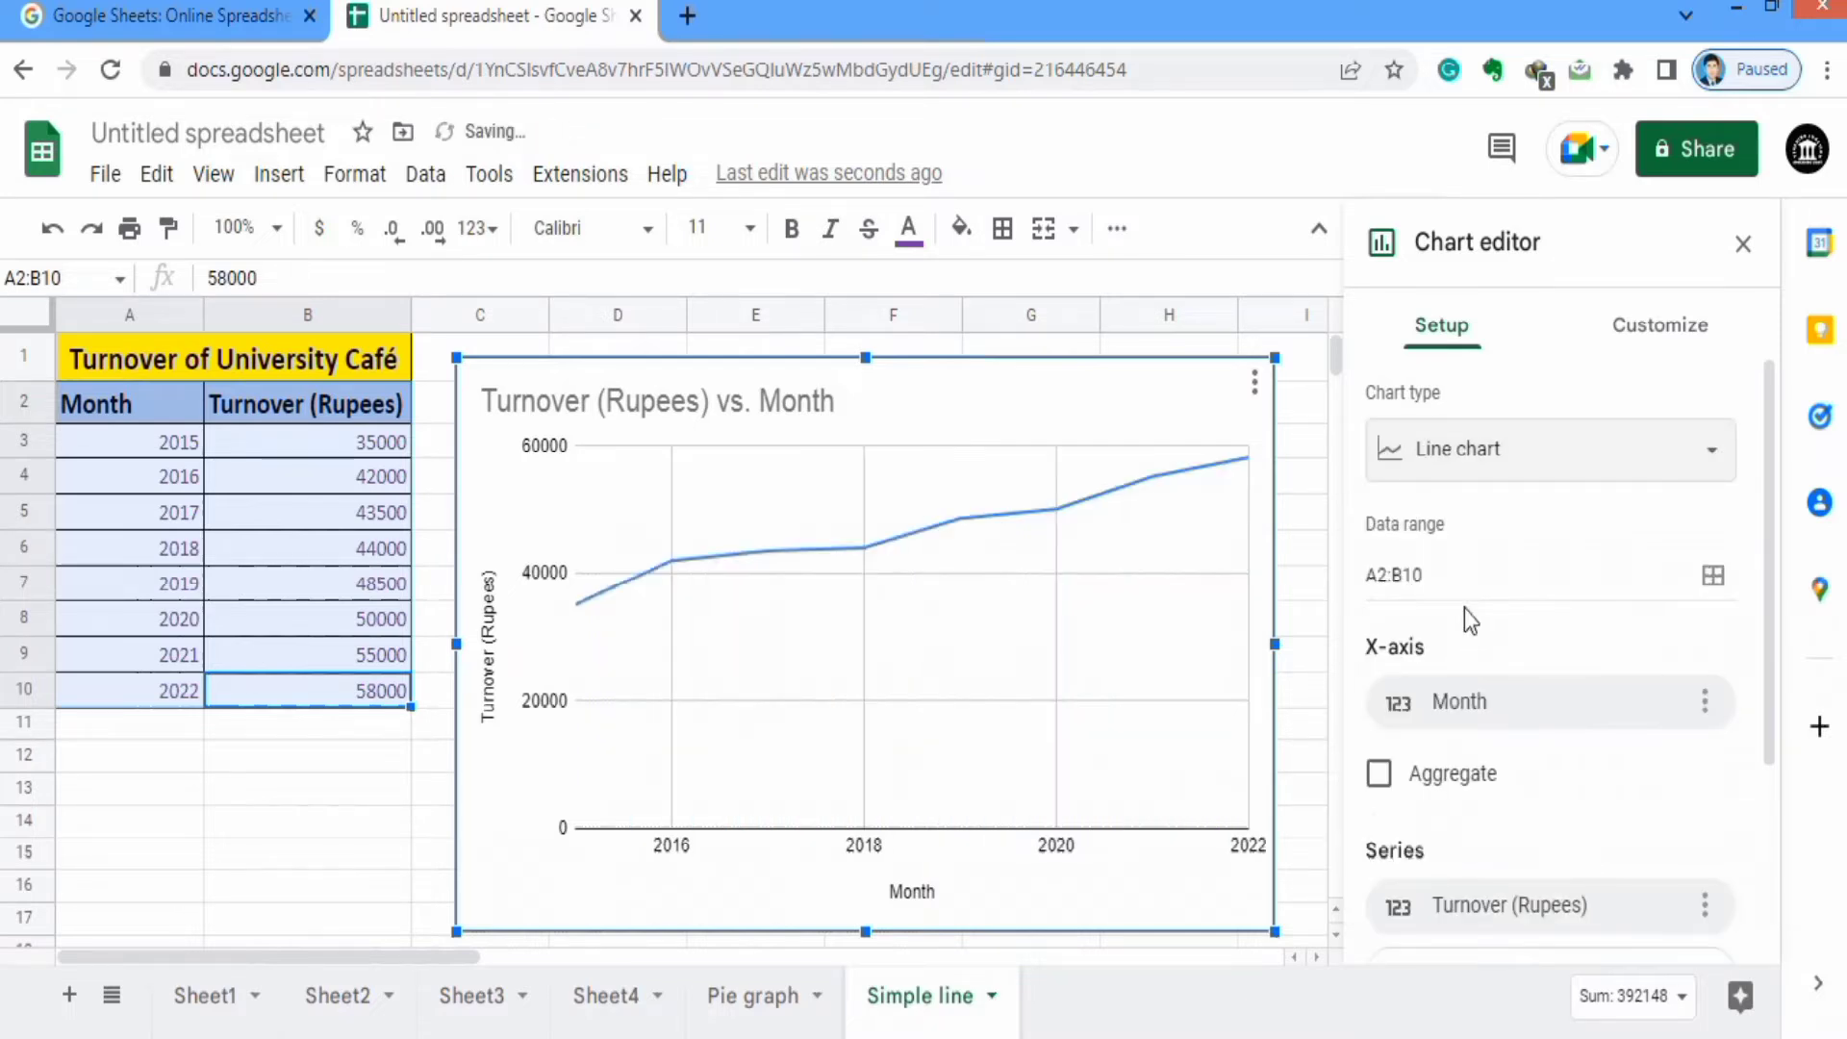
# Examine the available chart types and the line chart's data range, X-axis, series and header options.
pyautogui.click(1716, 459)
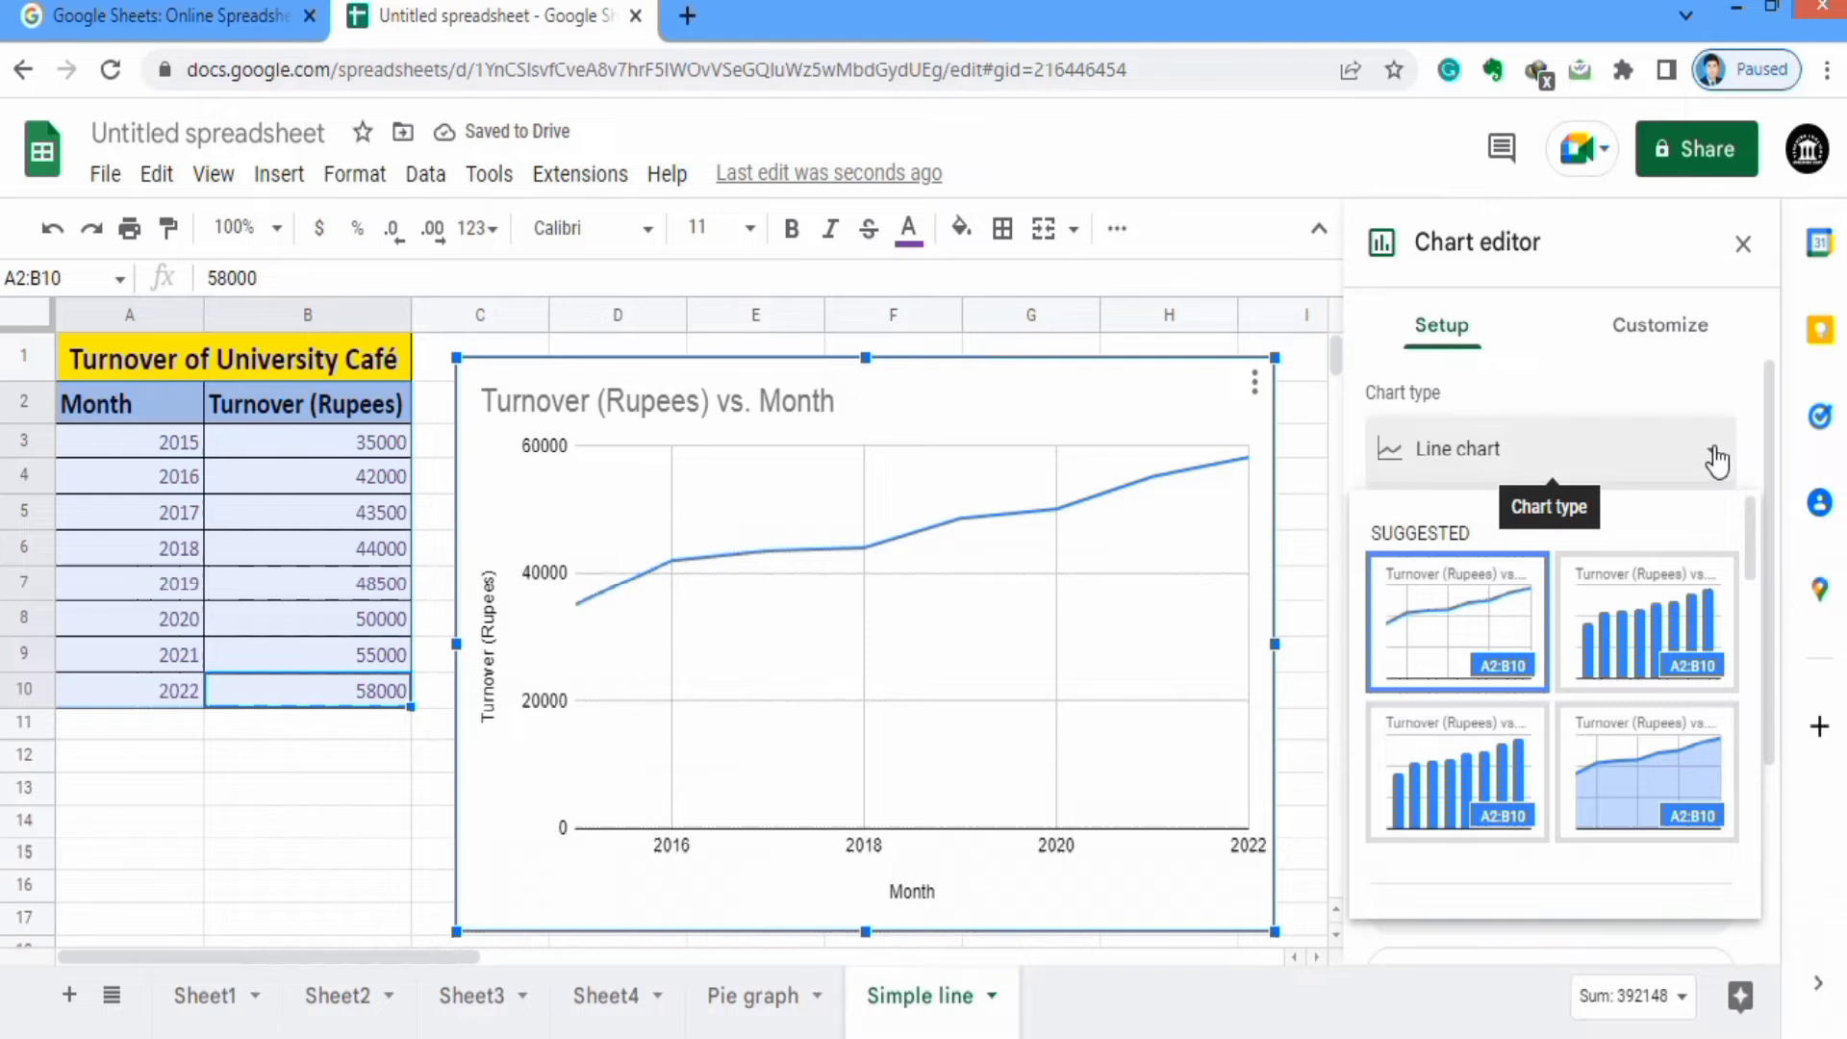
pyautogui.moveTo(1751, 518); pyautogui.dragTo(1755, 603)
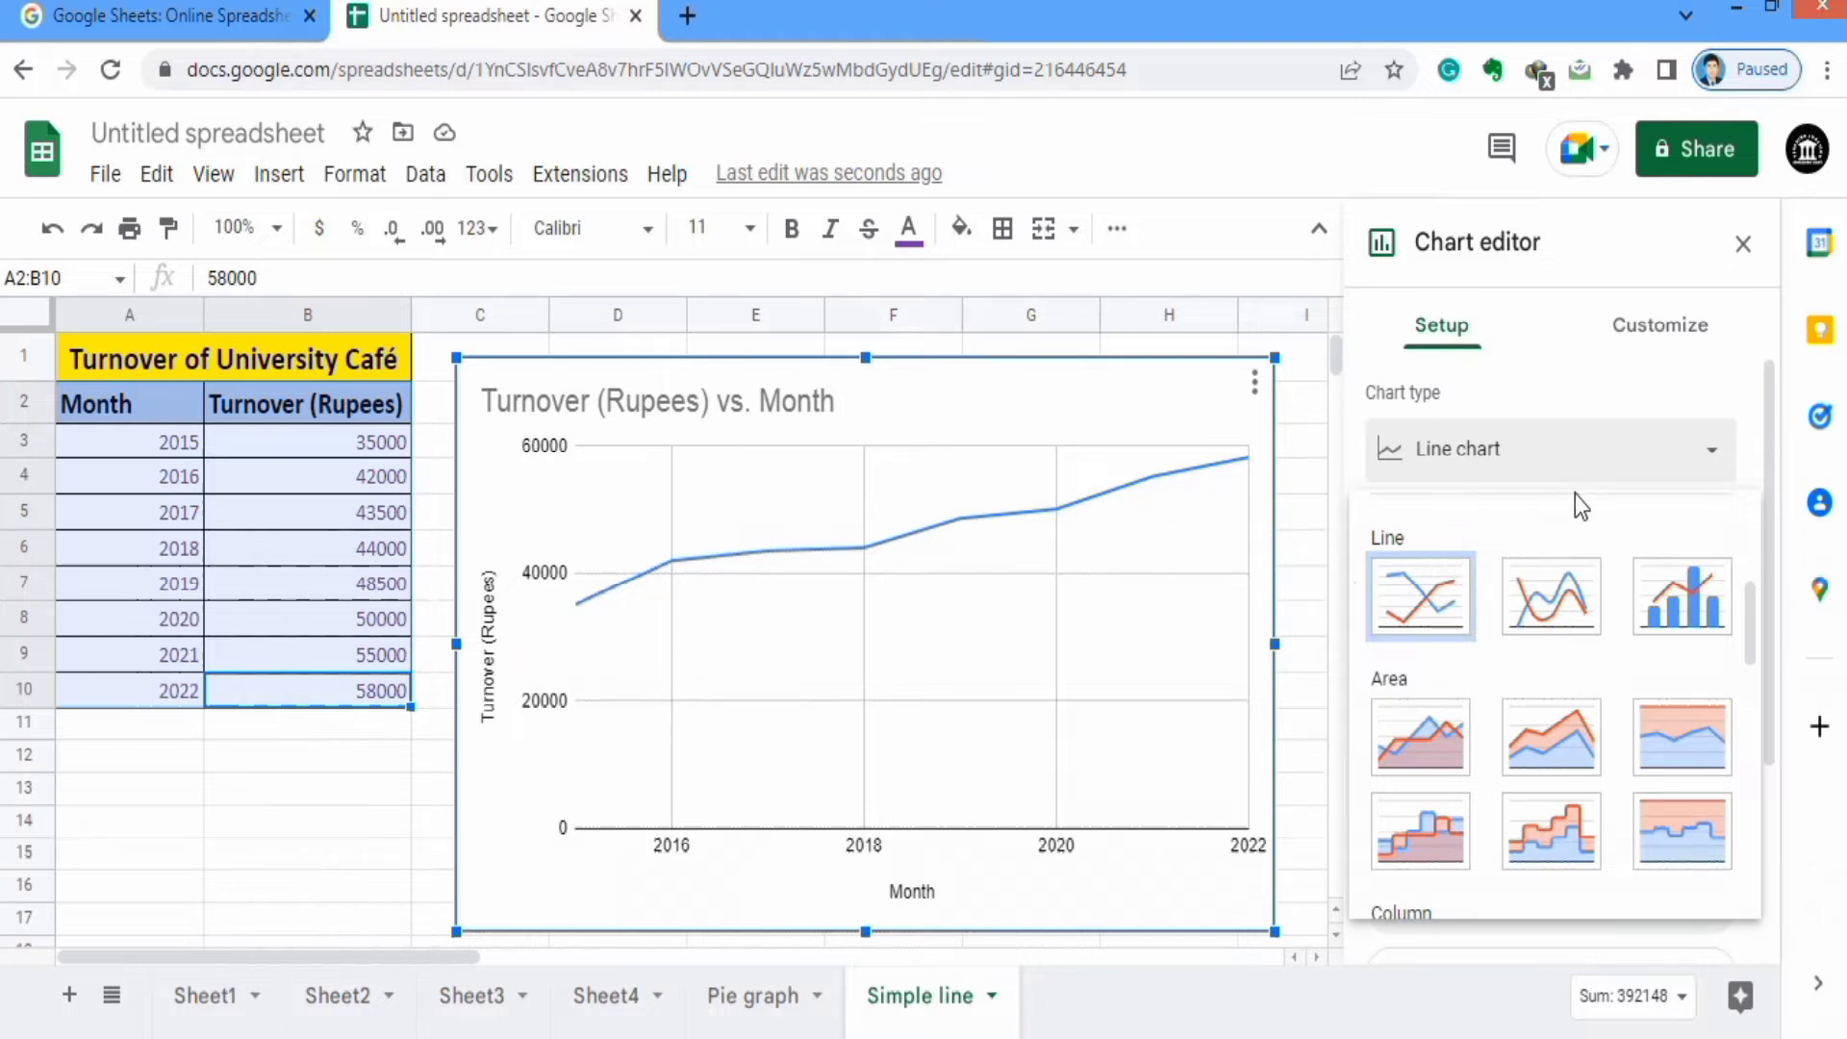
pyautogui.click(1723, 366)
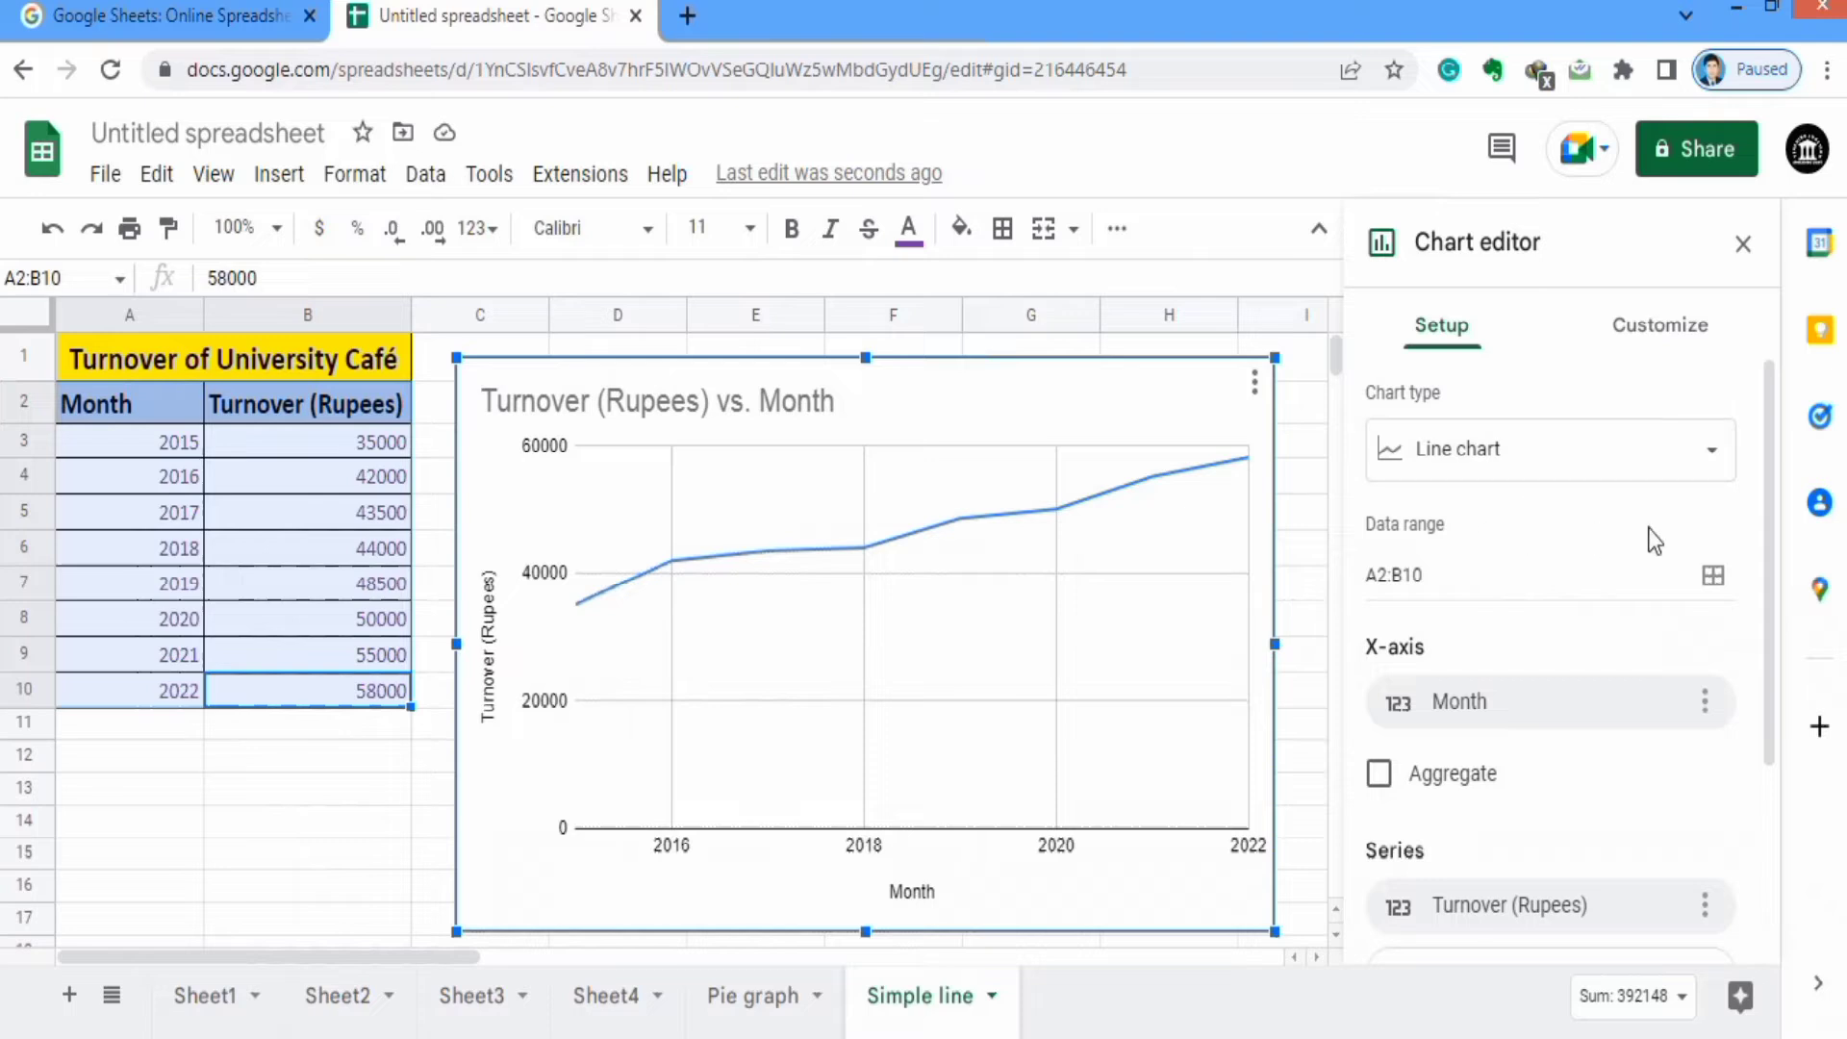
pyautogui.moveTo(1768, 499); pyautogui.dragTo(1778, 636)
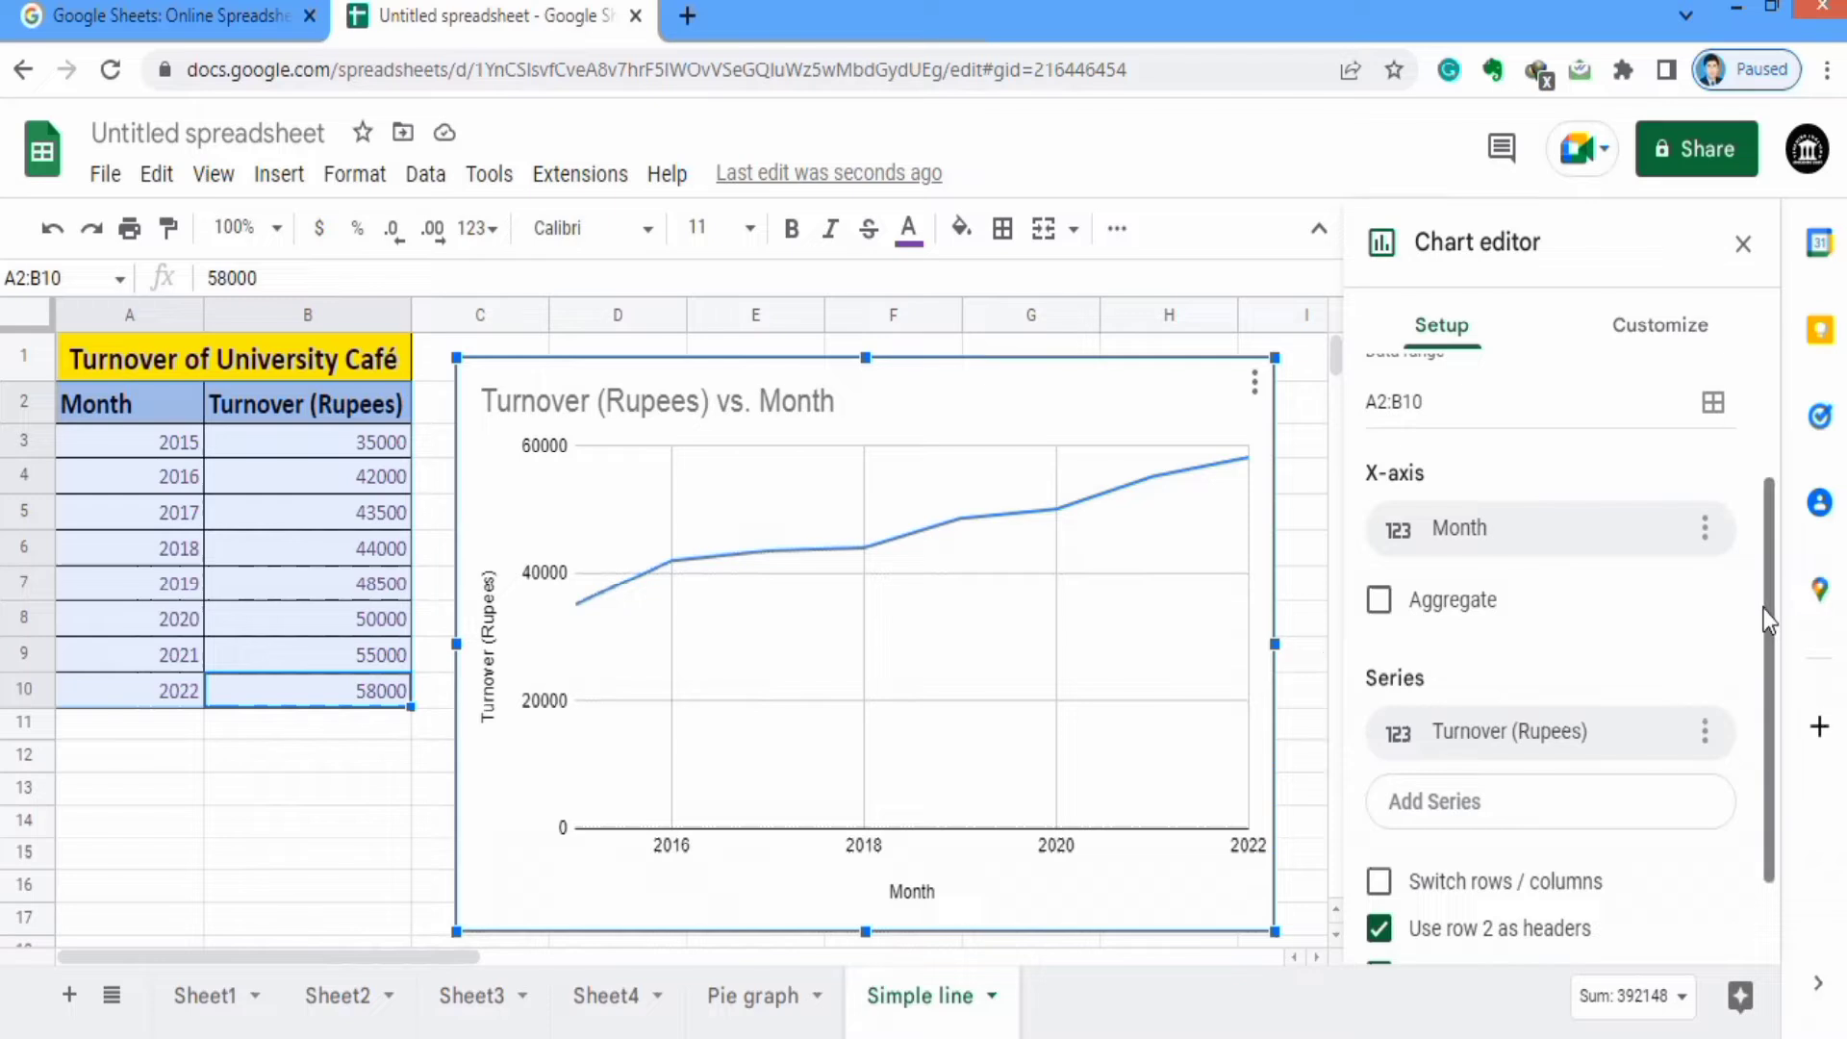
pyautogui.scroll(-1, 1768, 619)
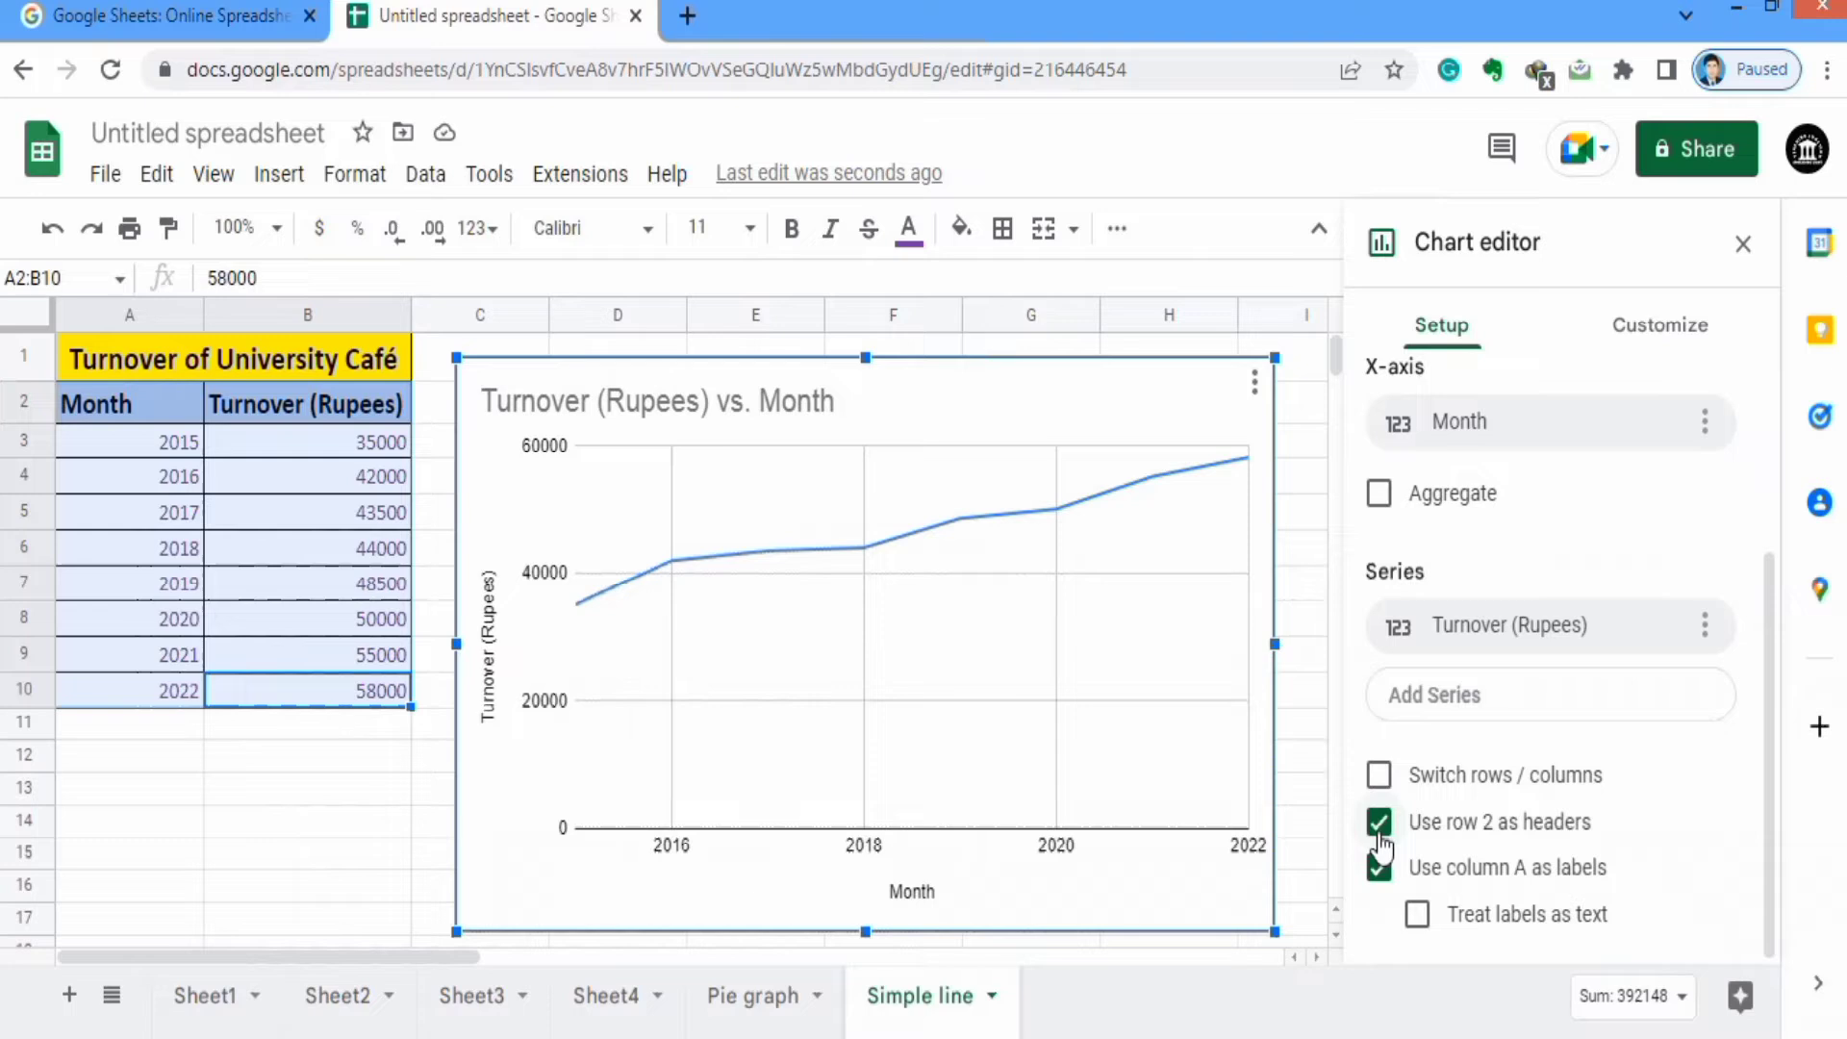
pyautogui.moveTo(1776, 650); pyautogui.dragTo(1781, 453)
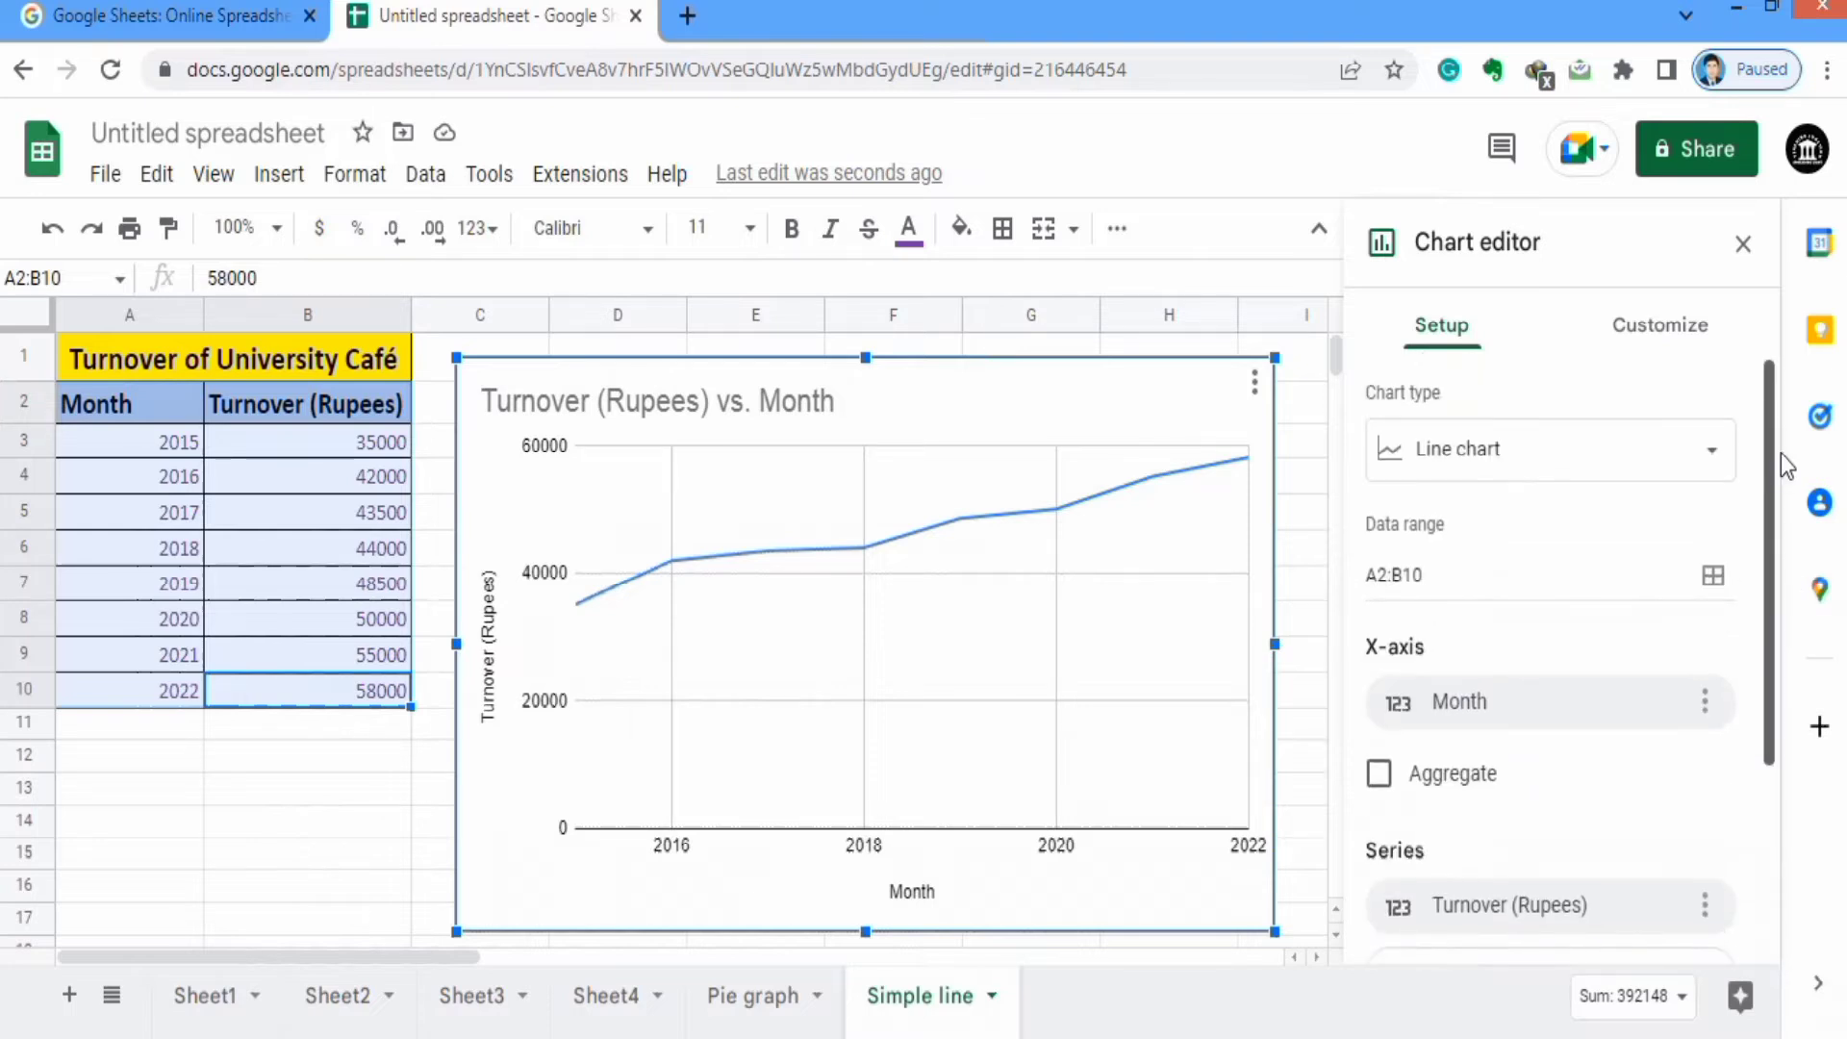
# Open the chart style settings for customizing the line chart.
pyautogui.click(1685, 337)
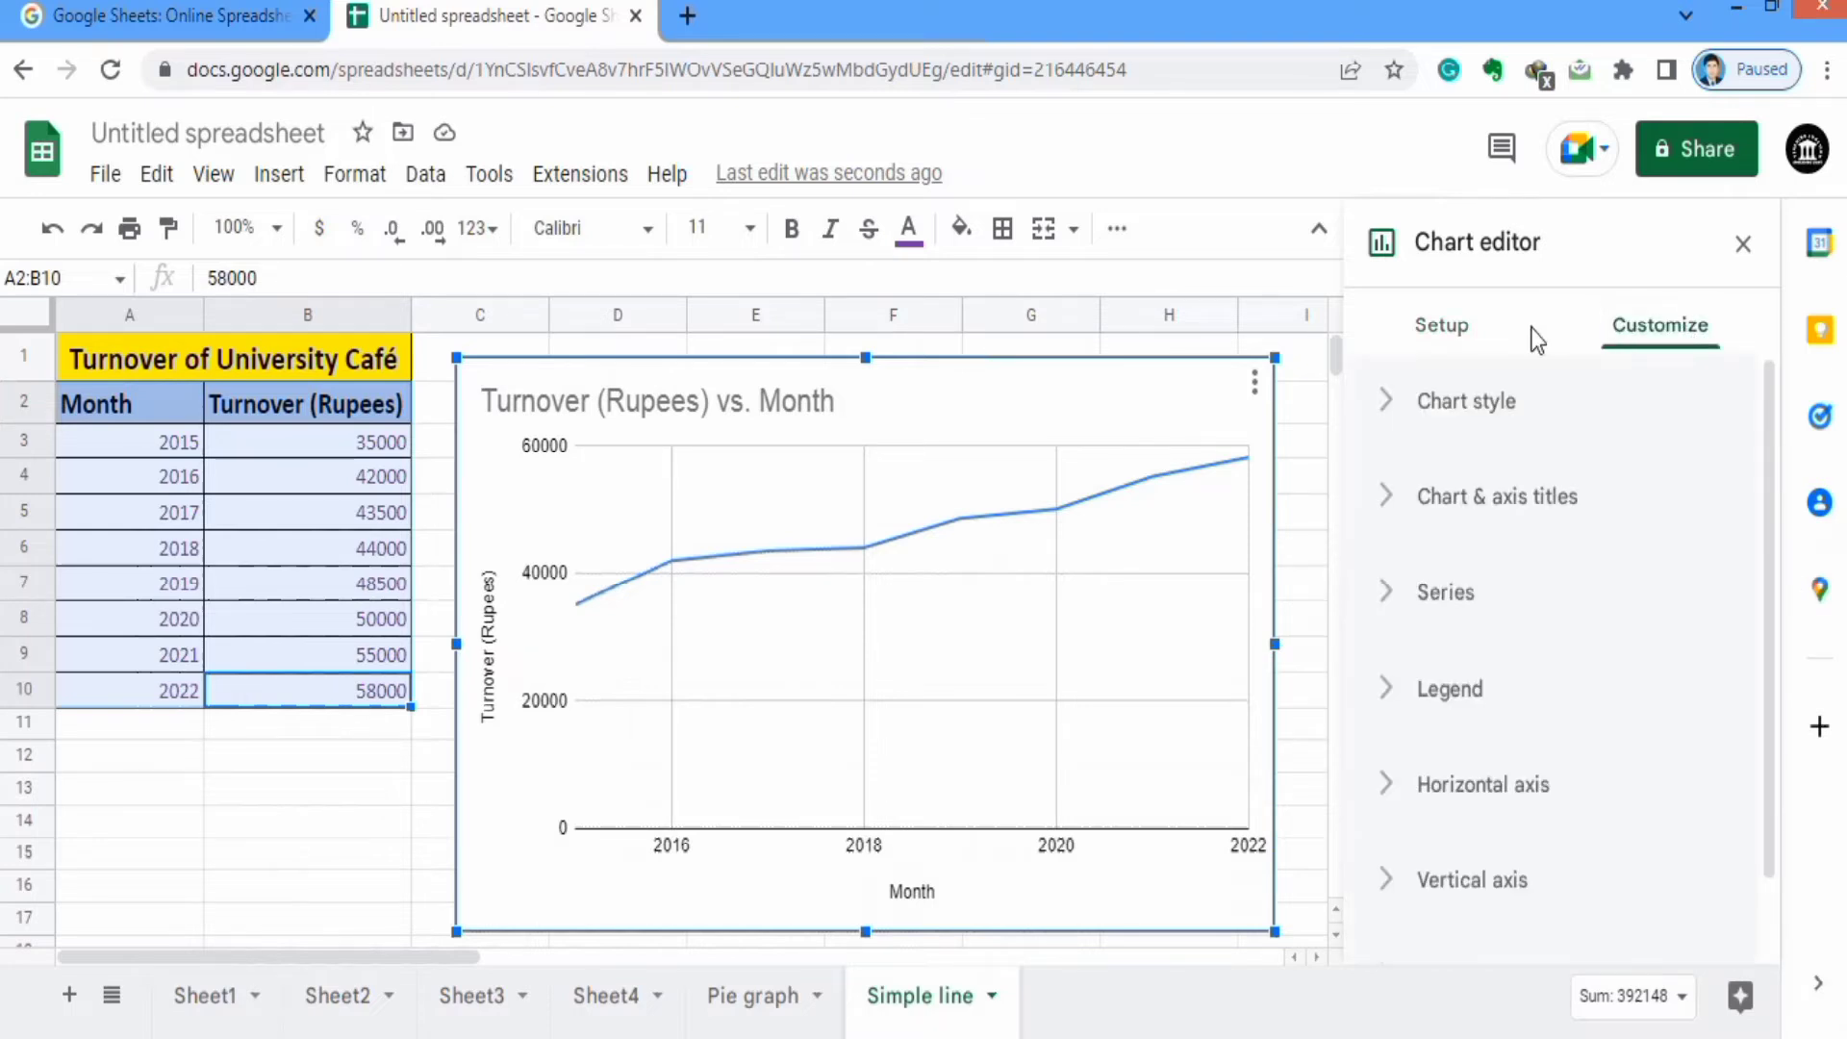
pyautogui.click(1477, 410)
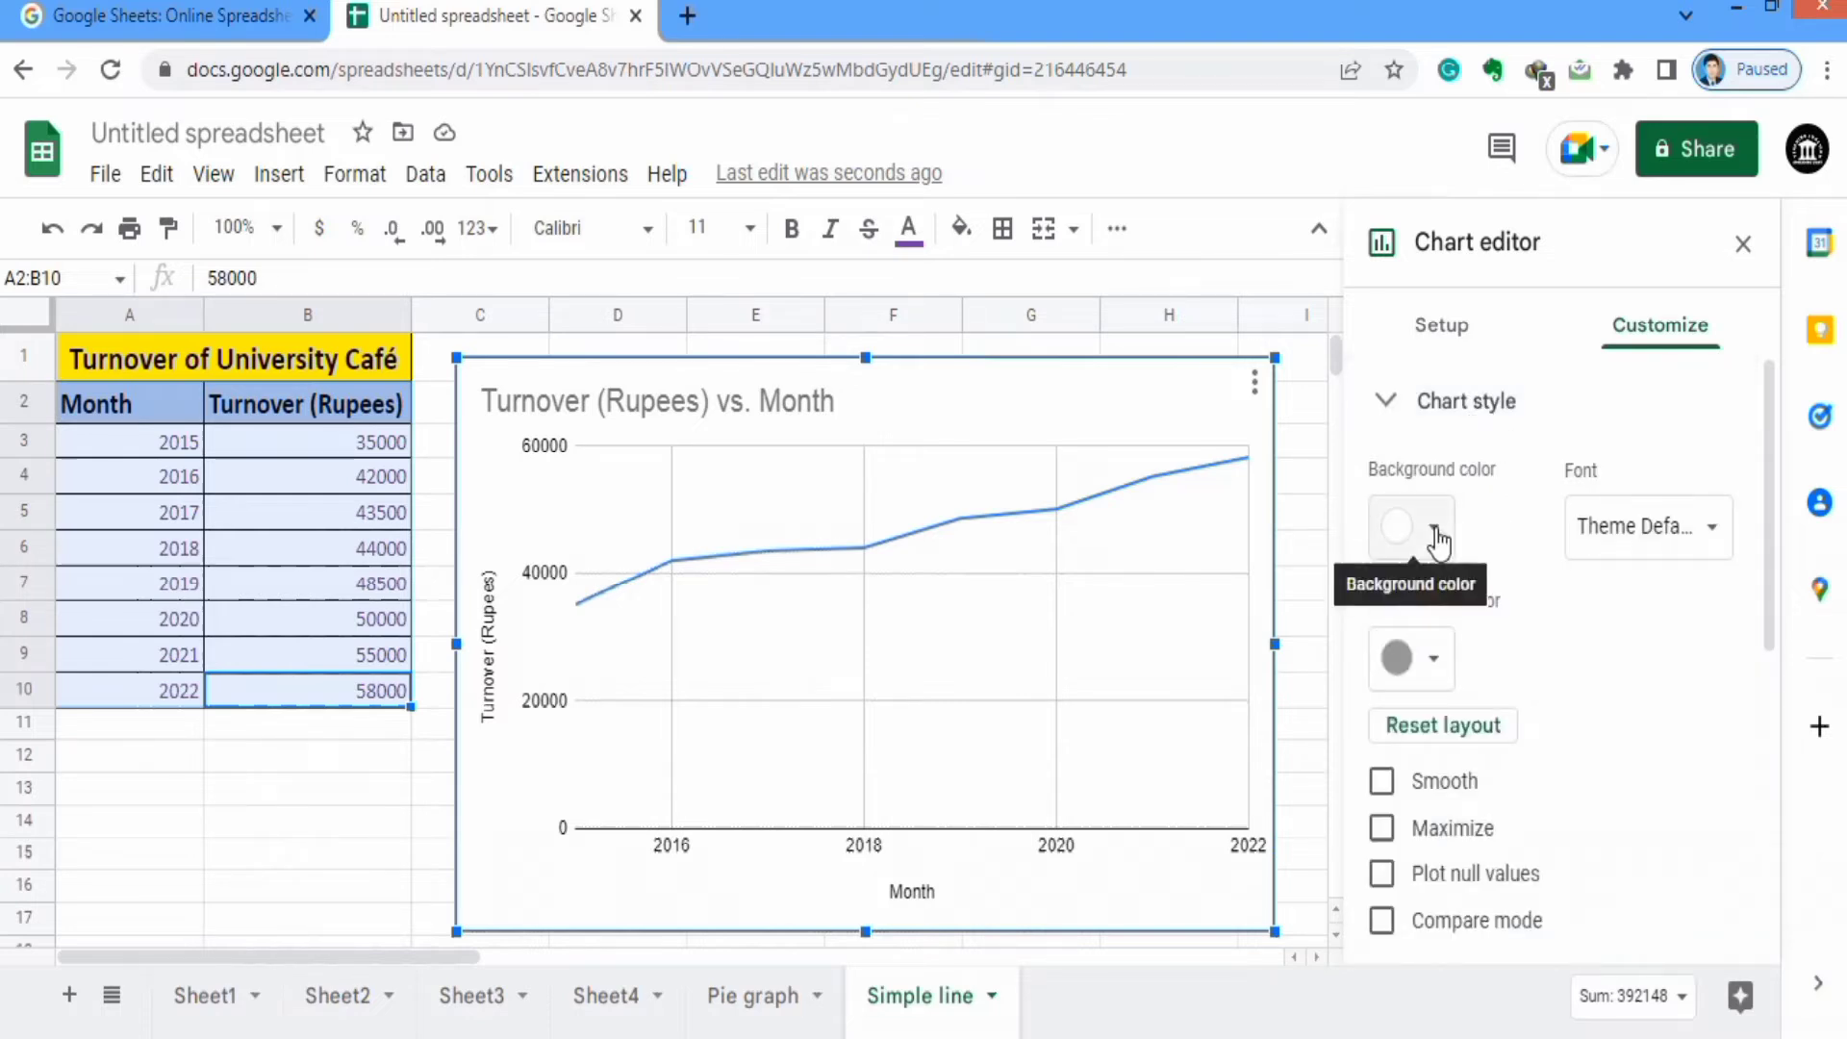
# Try an orange-red background color on the chart and undo it.
pyautogui.click(1435, 531)
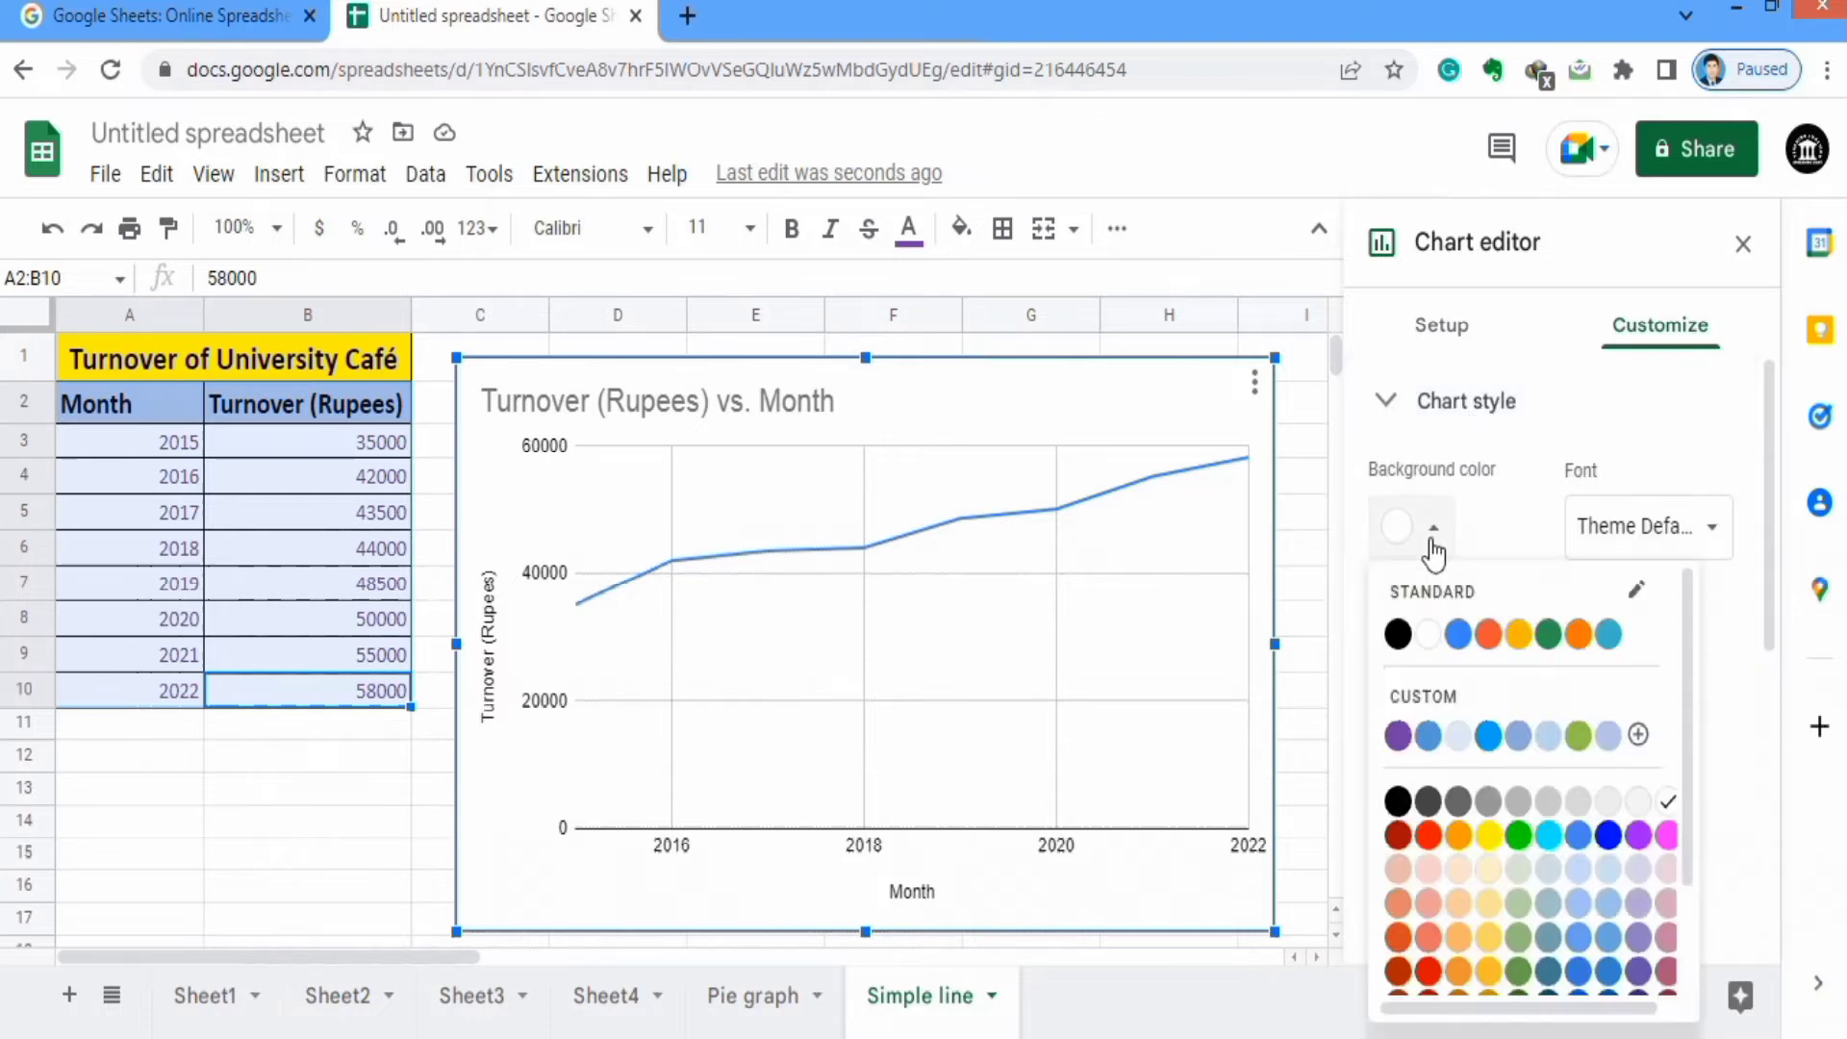
pyautogui.click(1488, 635)
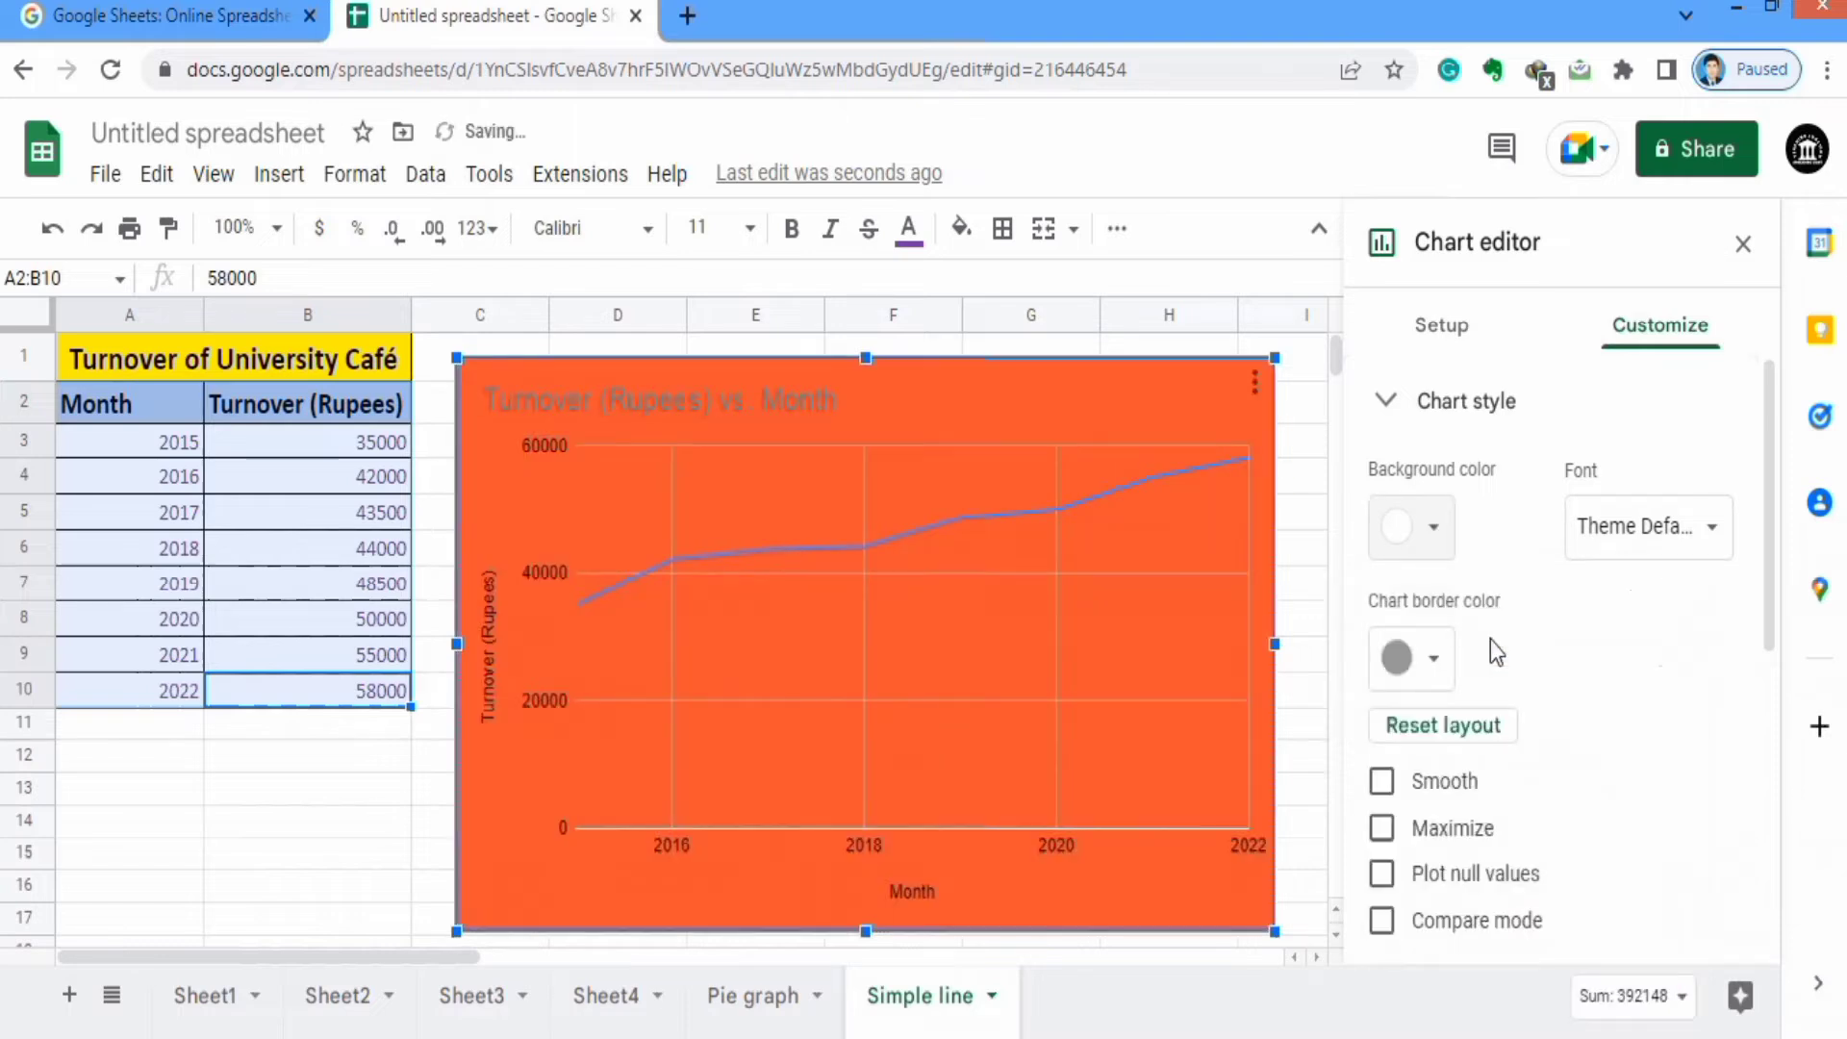
pyautogui.click(67, 246)
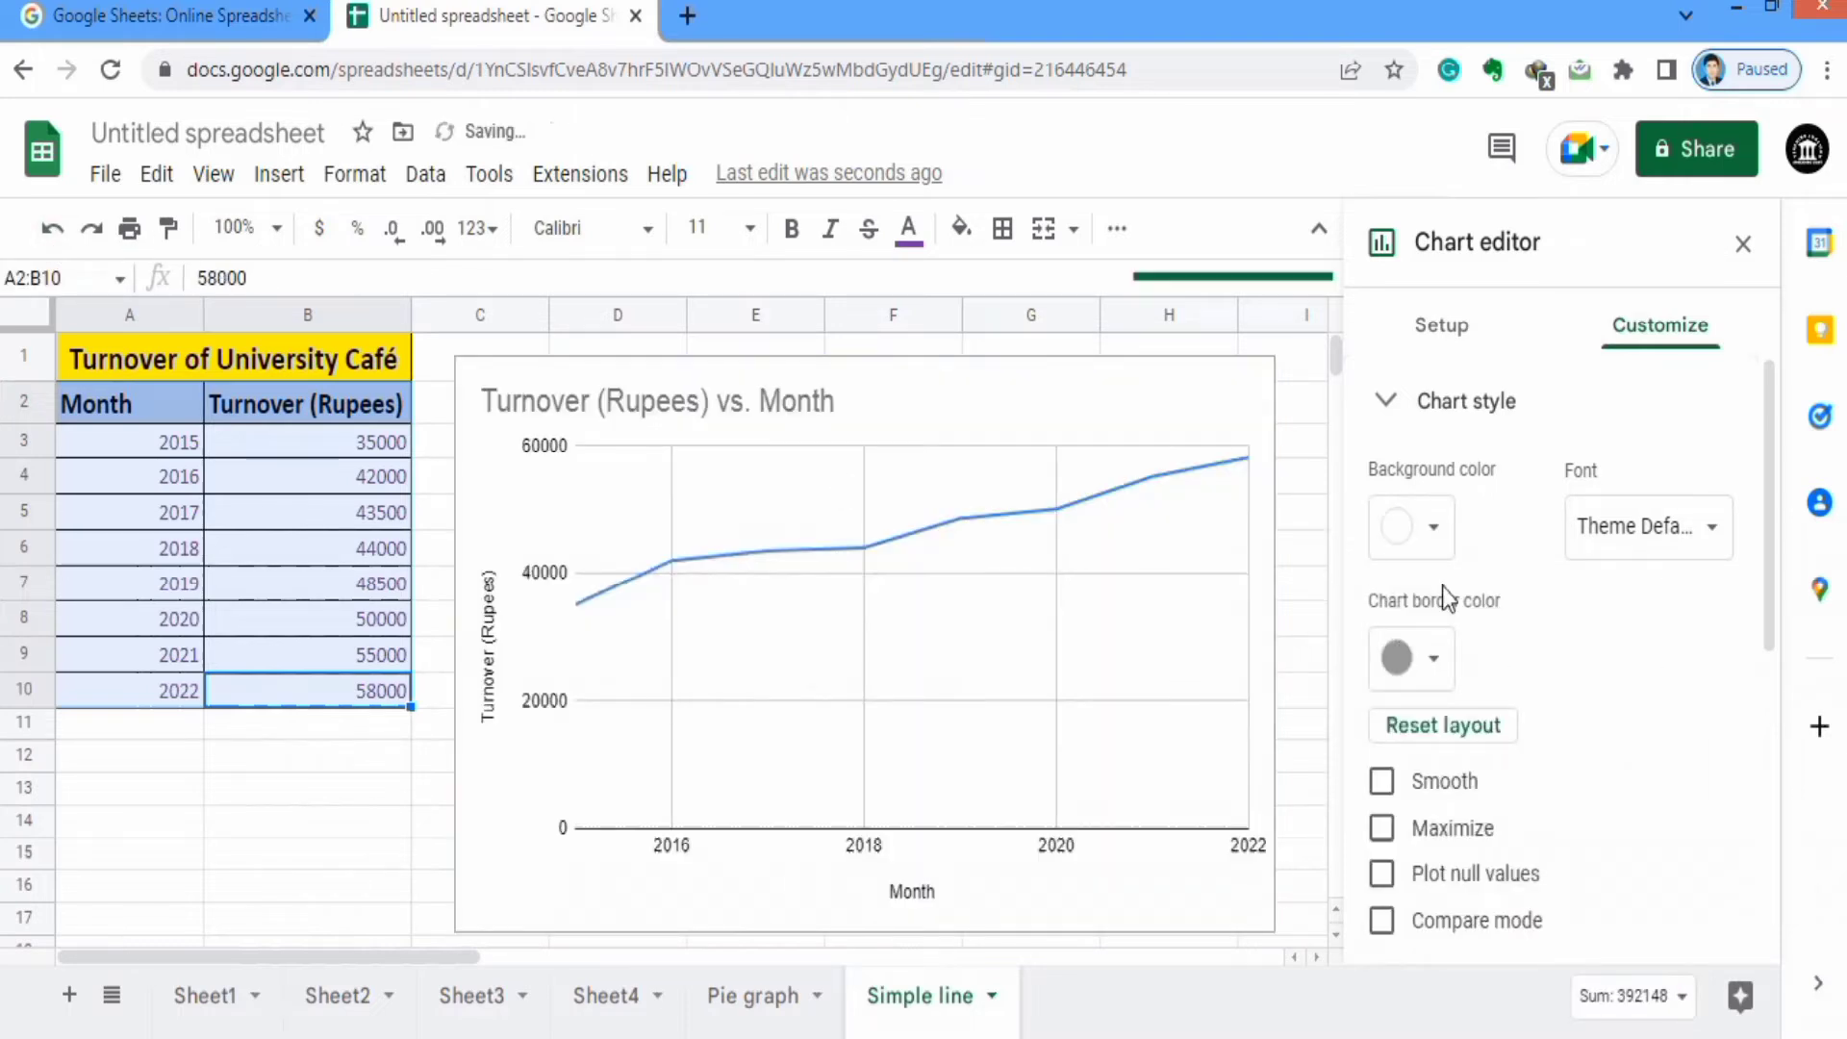
# Set the chart font to Arial and the chart border color to black.
pyautogui.click(1712, 544)
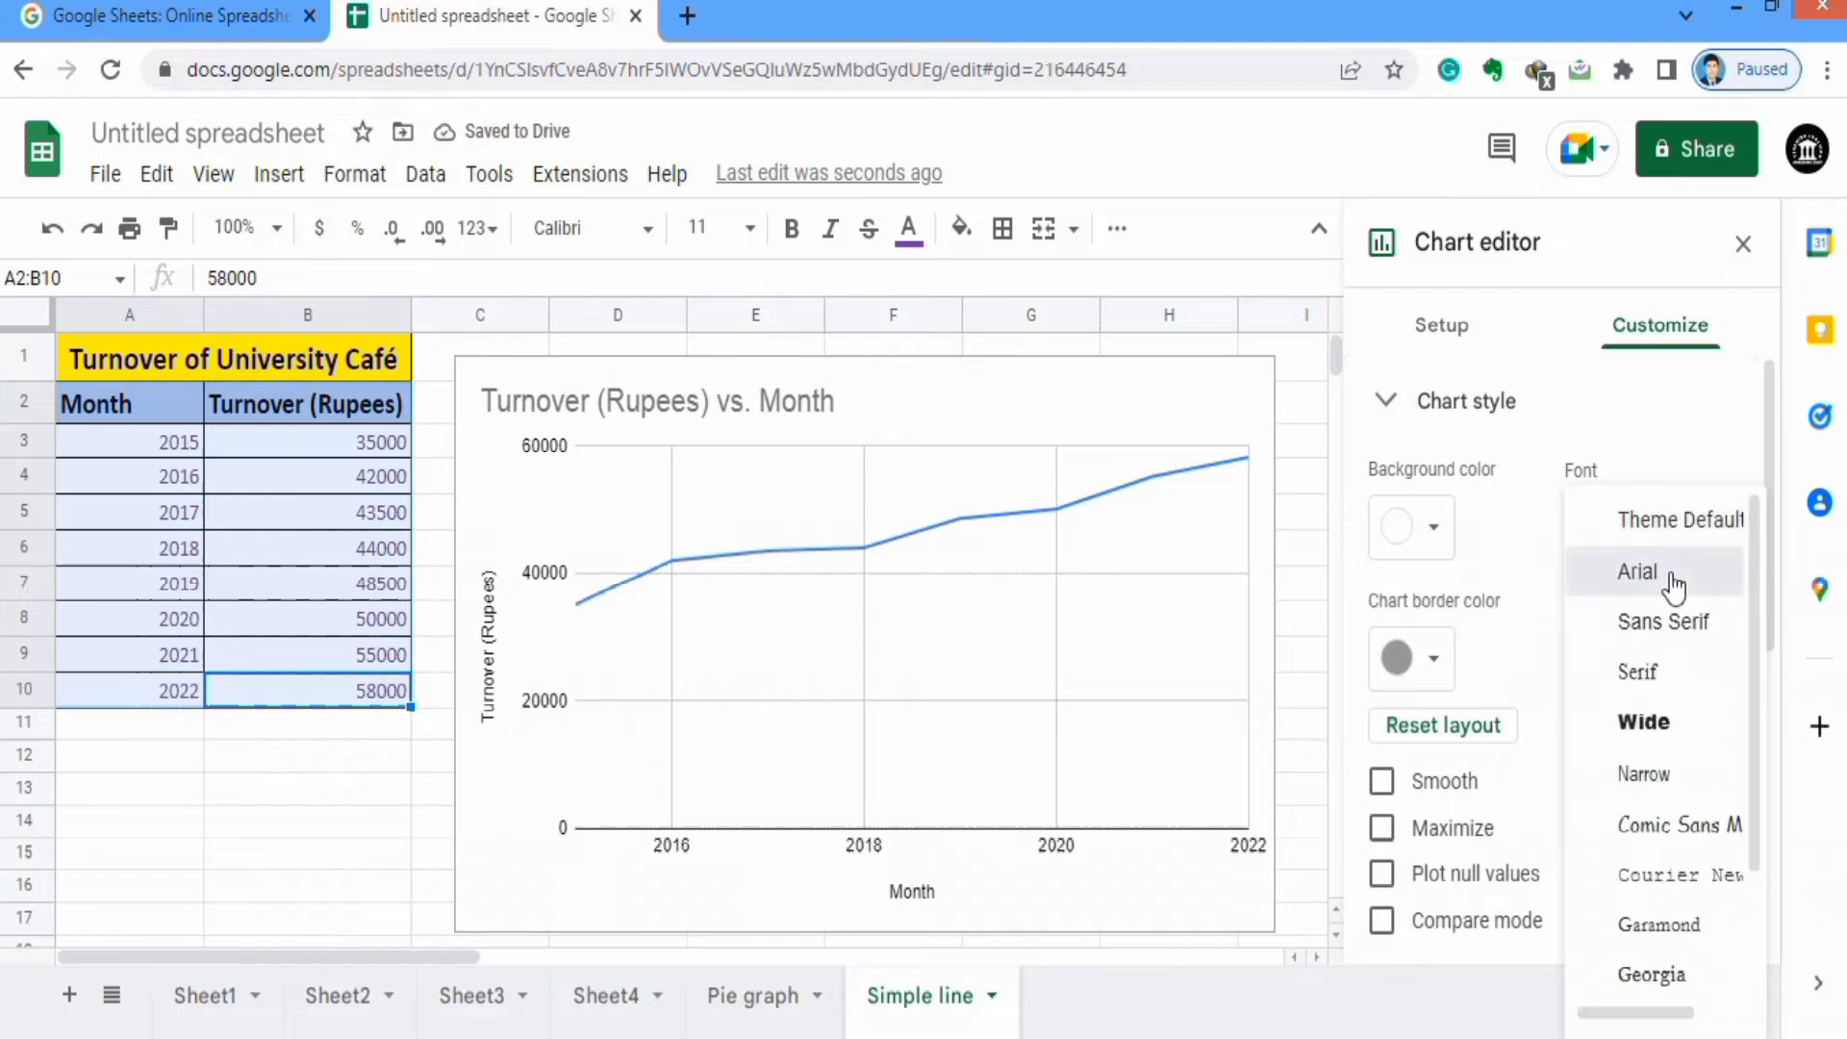
pyautogui.click(1673, 582)
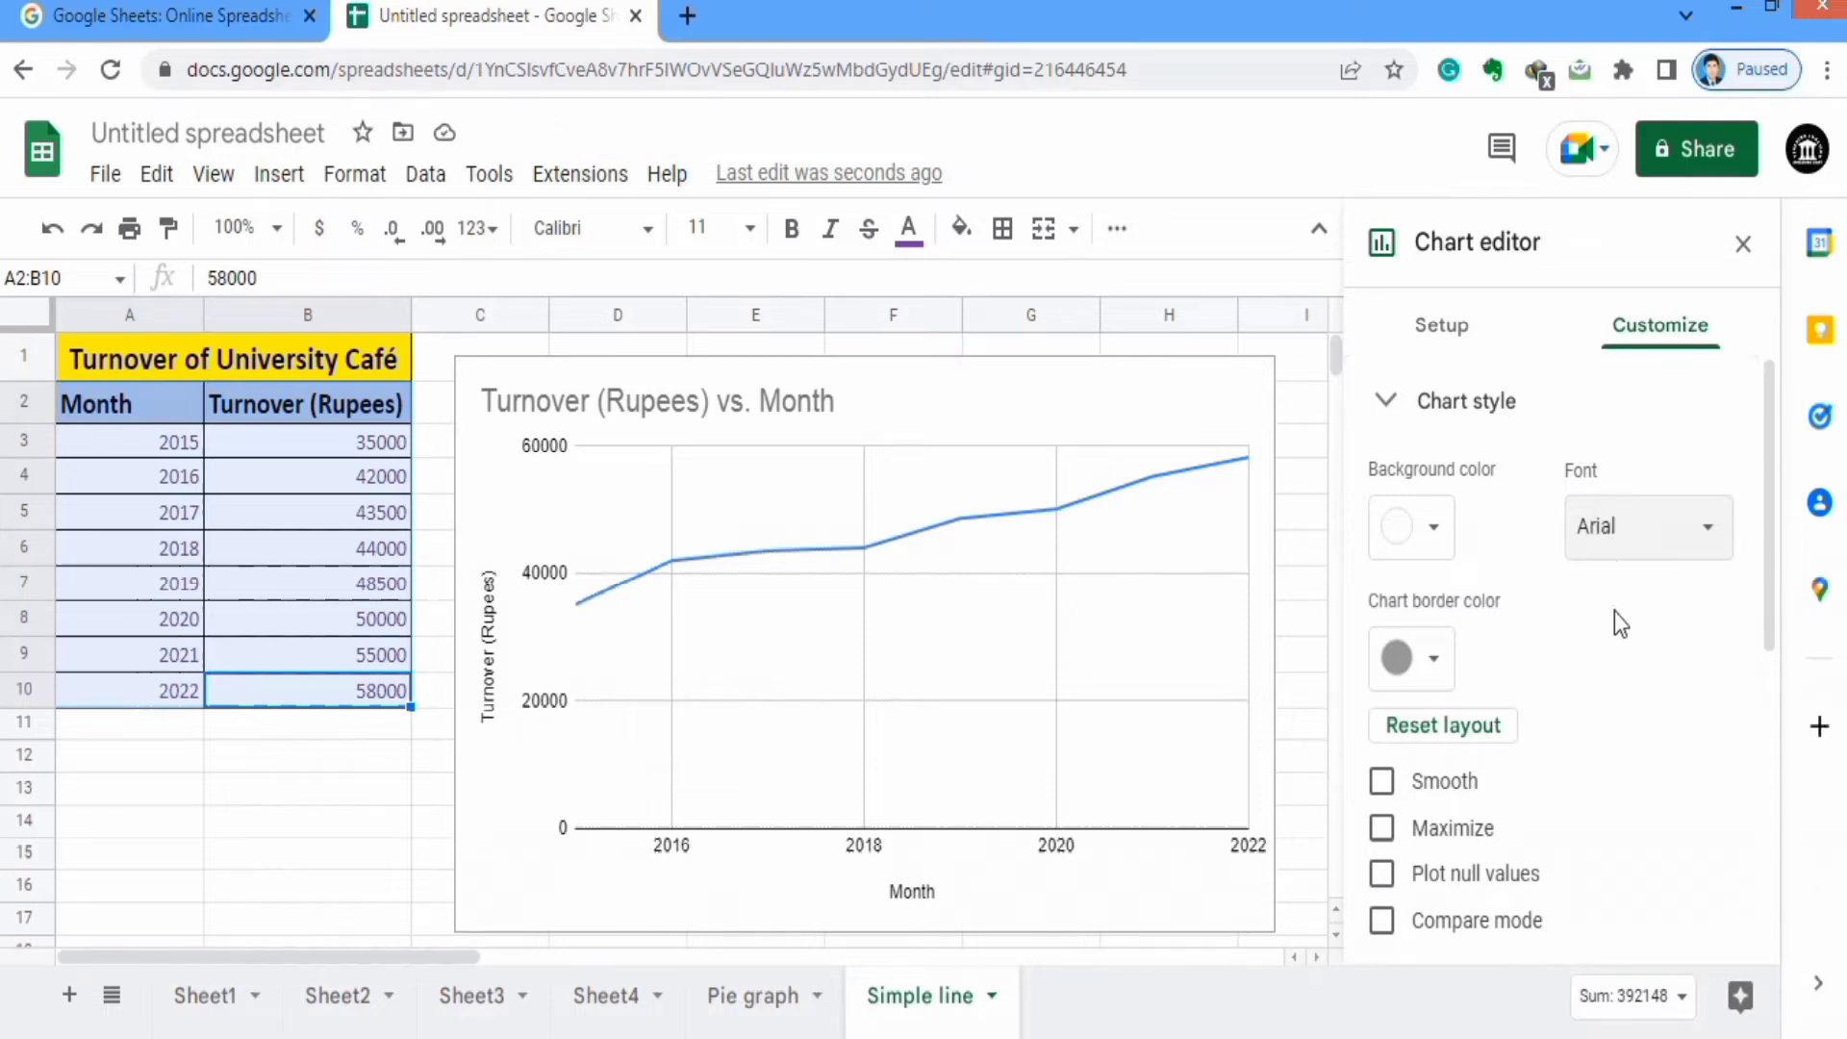
pyautogui.click(1434, 660)
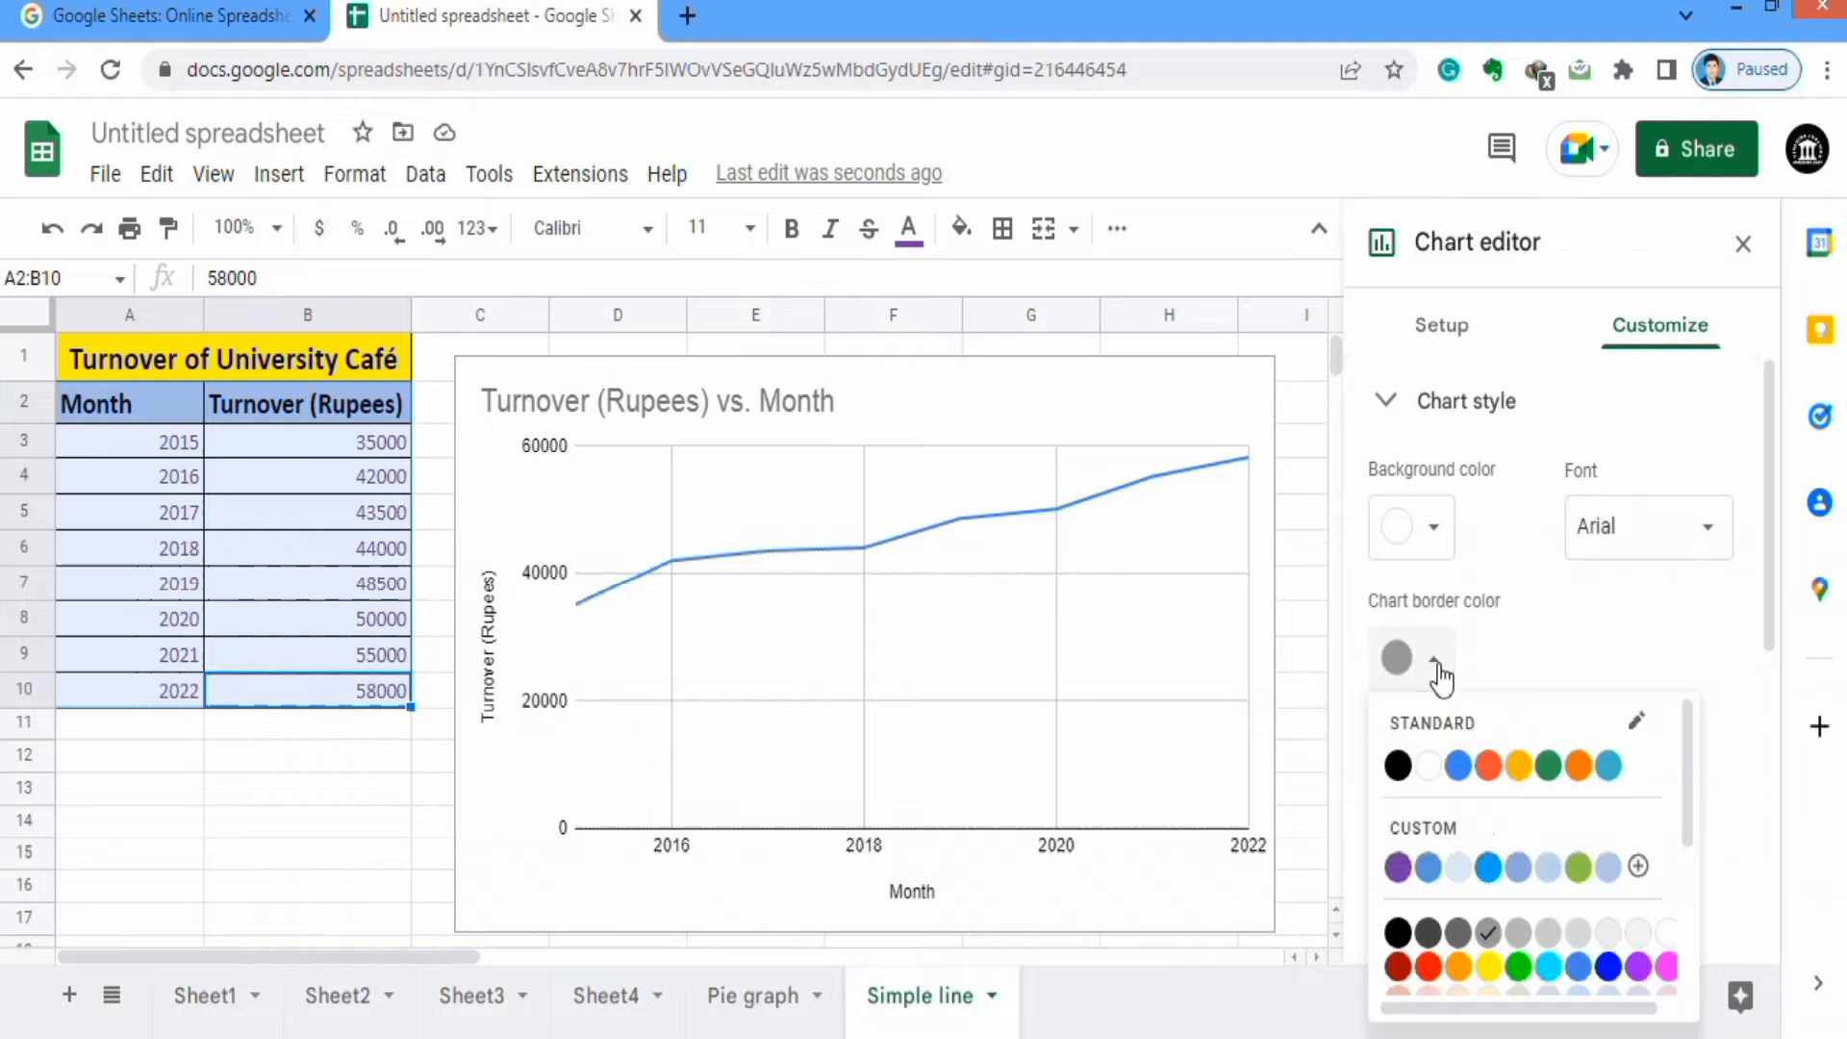
pyautogui.click(1400, 766)
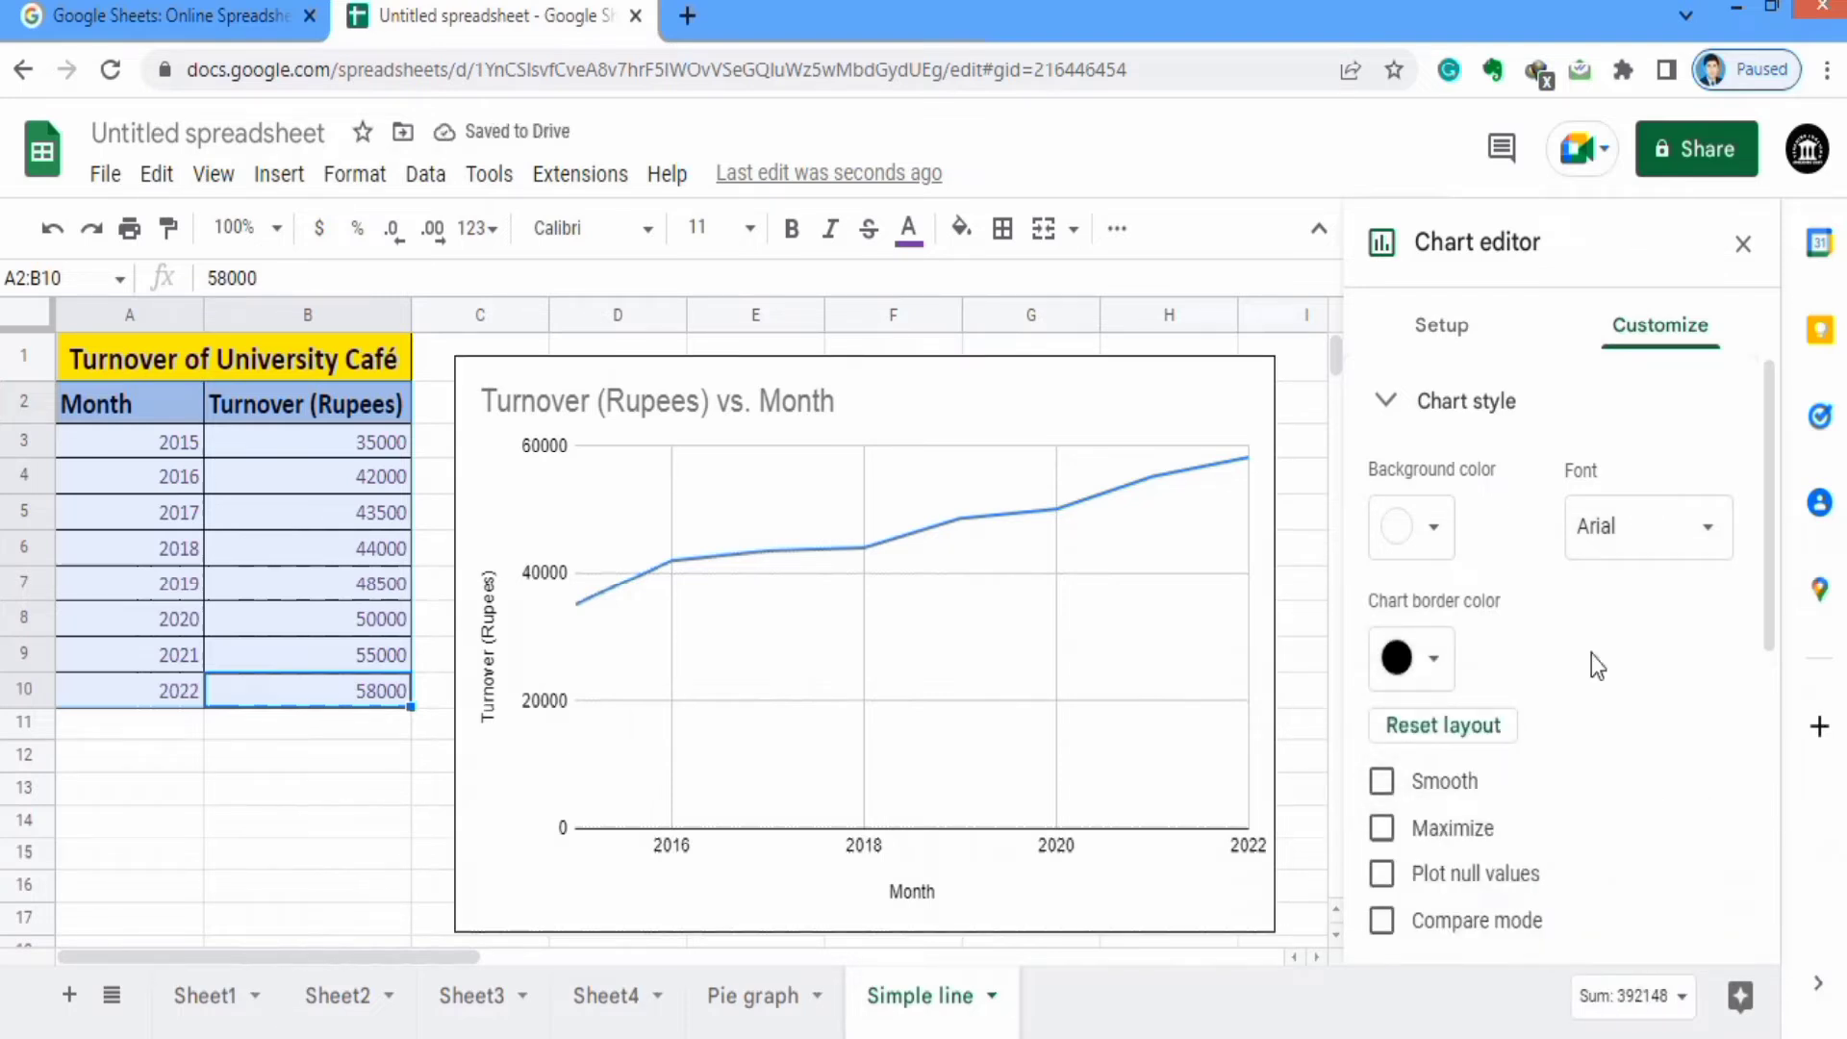
# Try the Maximize option on the chart and turn it off again.
pyautogui.moveTo(1772, 580); pyautogui.dragTo(1768, 655)
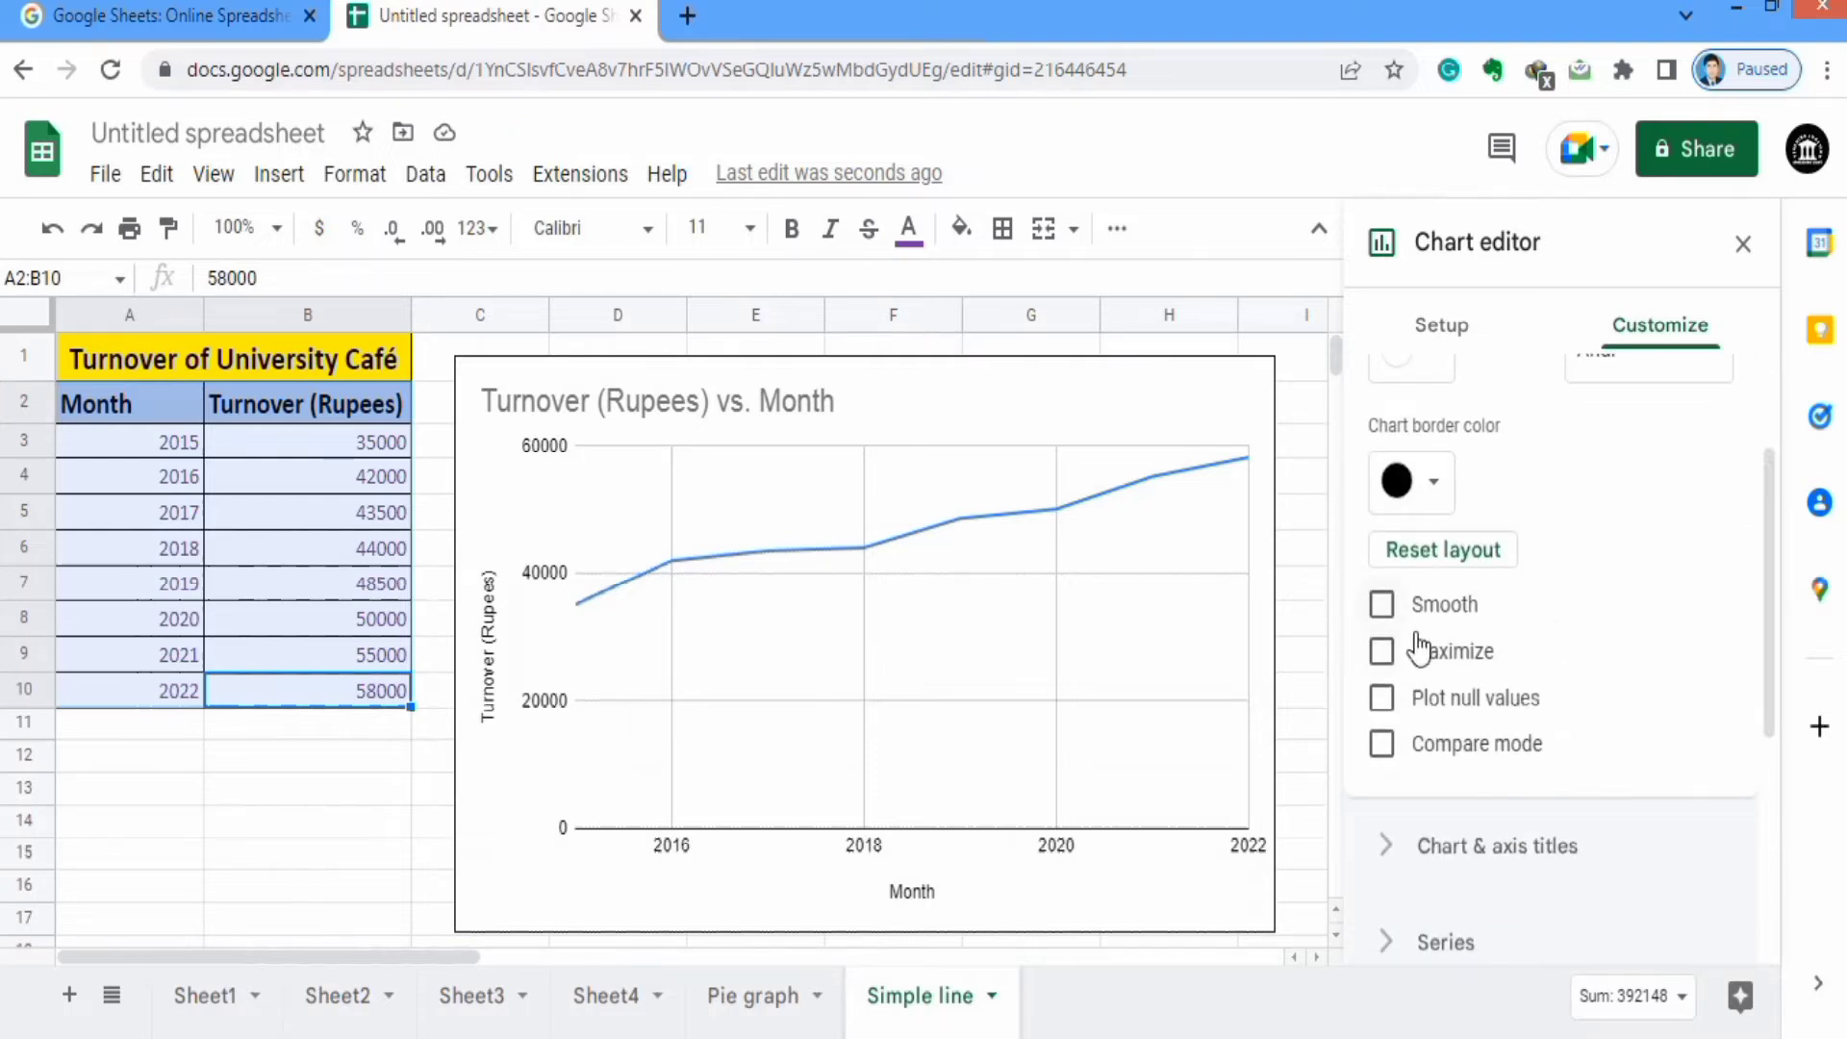
pyautogui.click(1381, 653)
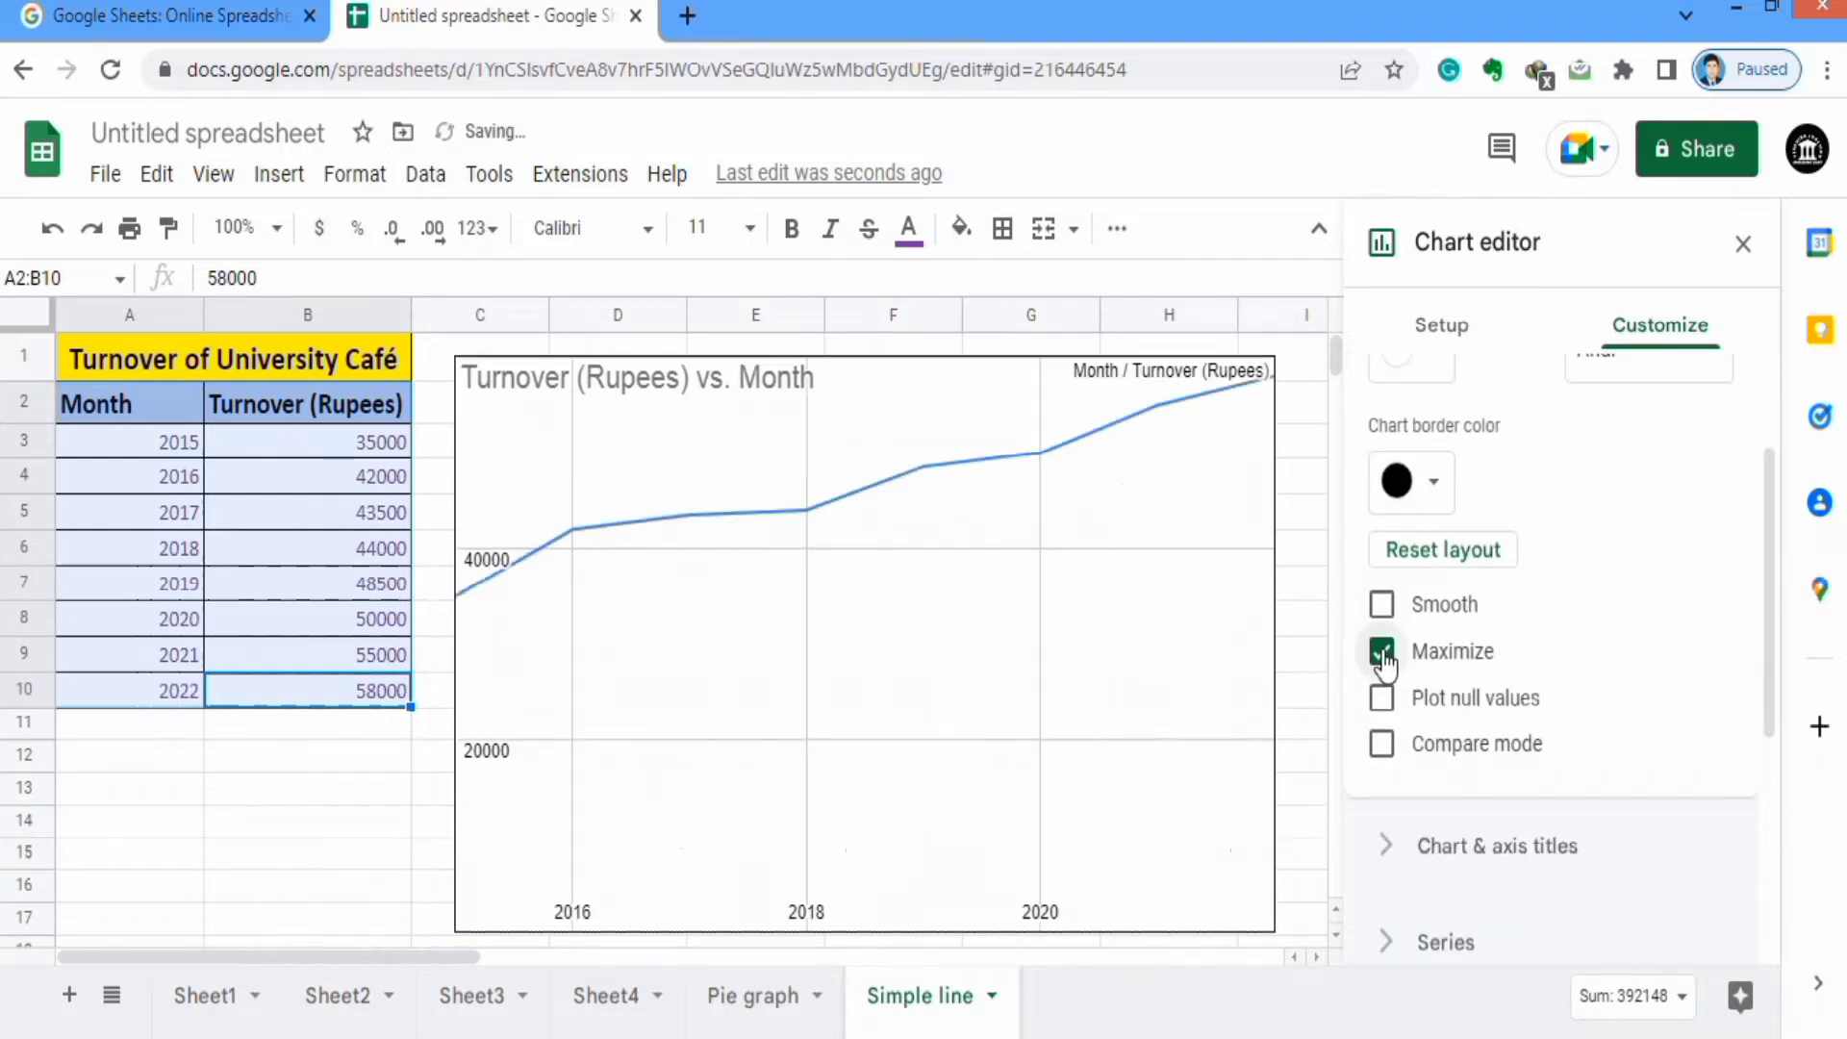
pyautogui.click(1381, 653)
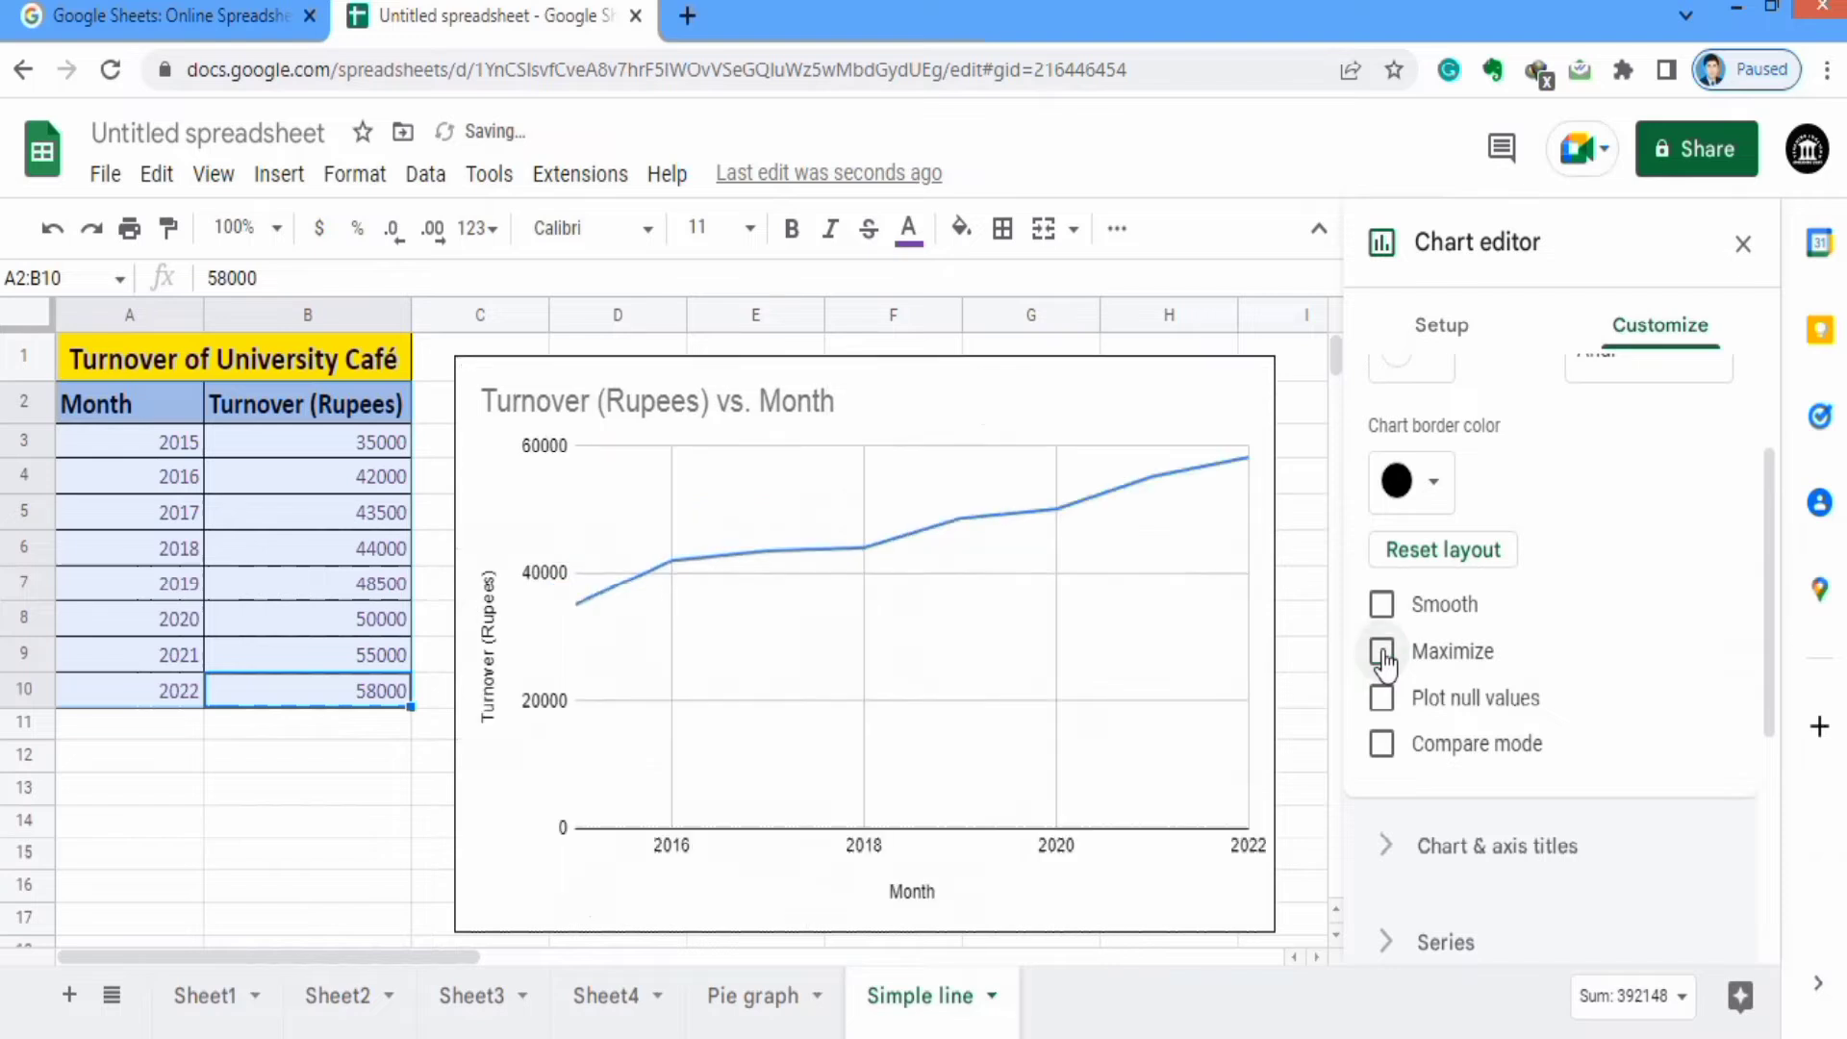
# Change the line chart's title text to "Turnover of University Cafe".
pyautogui.moveTo(1772, 527); pyautogui.dragTo(1770, 689)
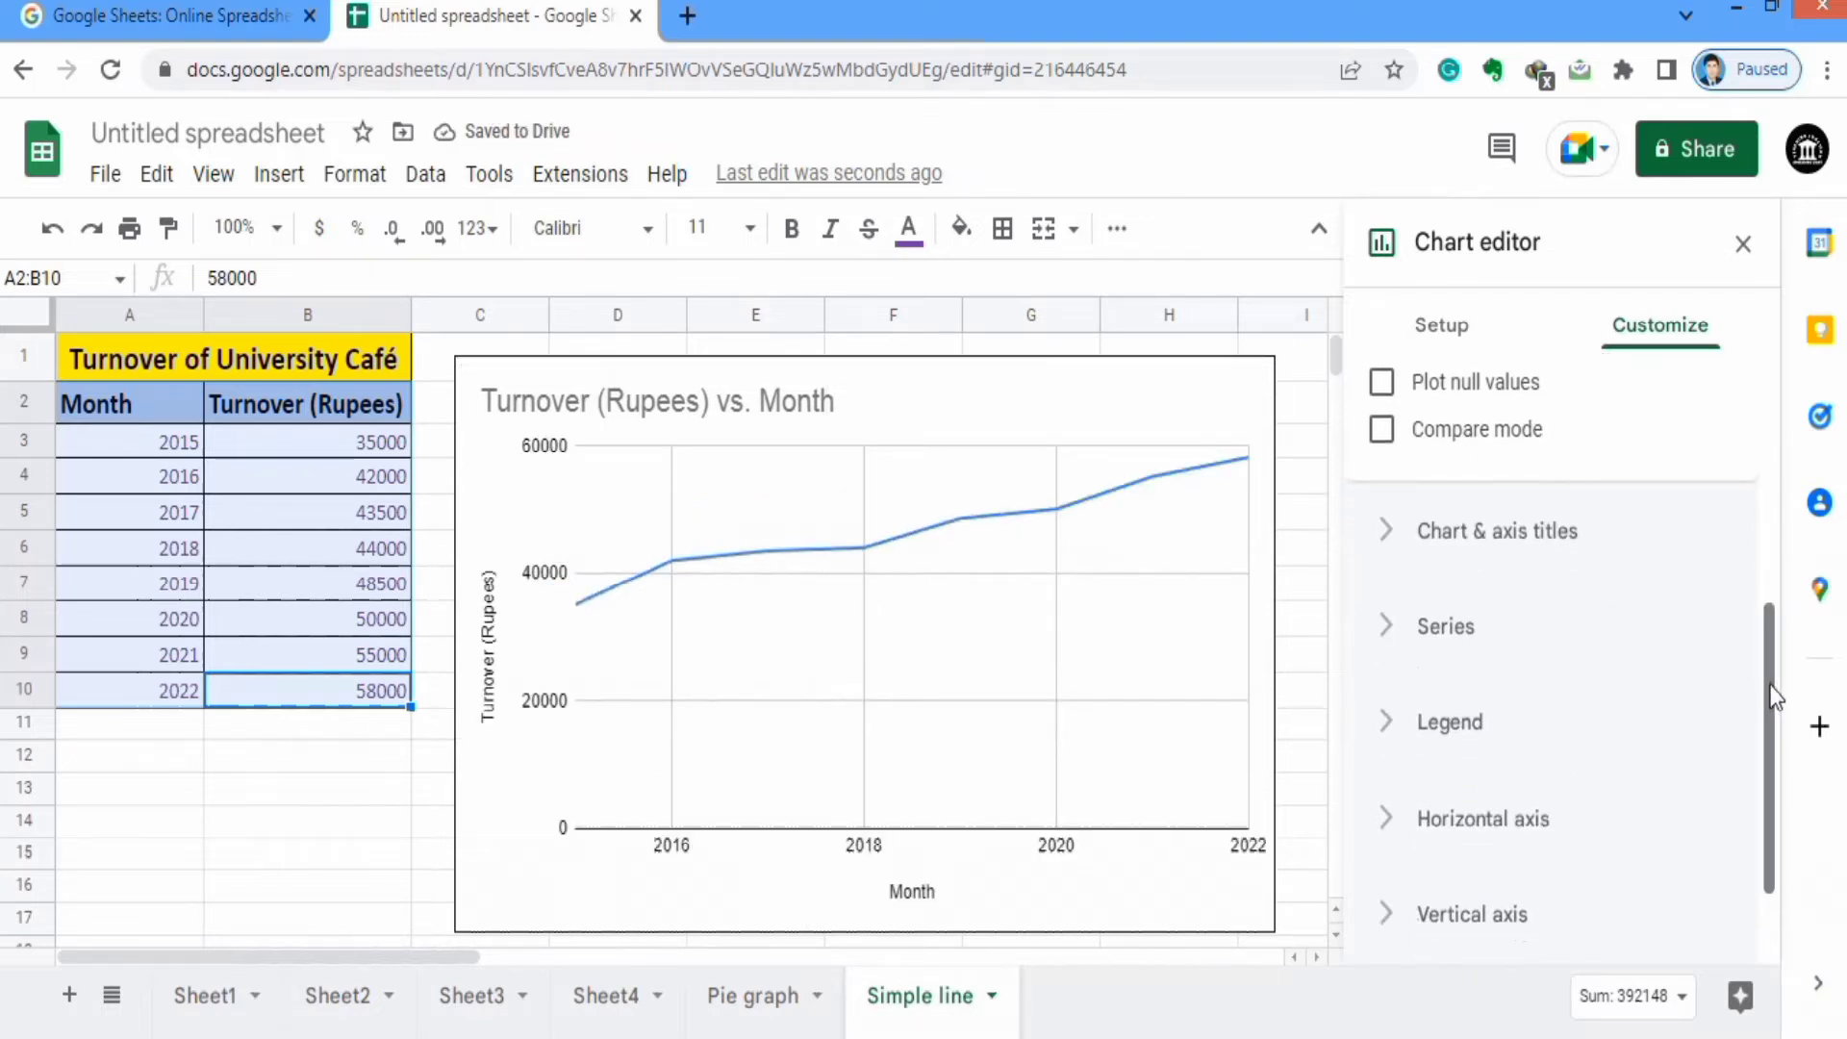
pyautogui.click(1528, 536)
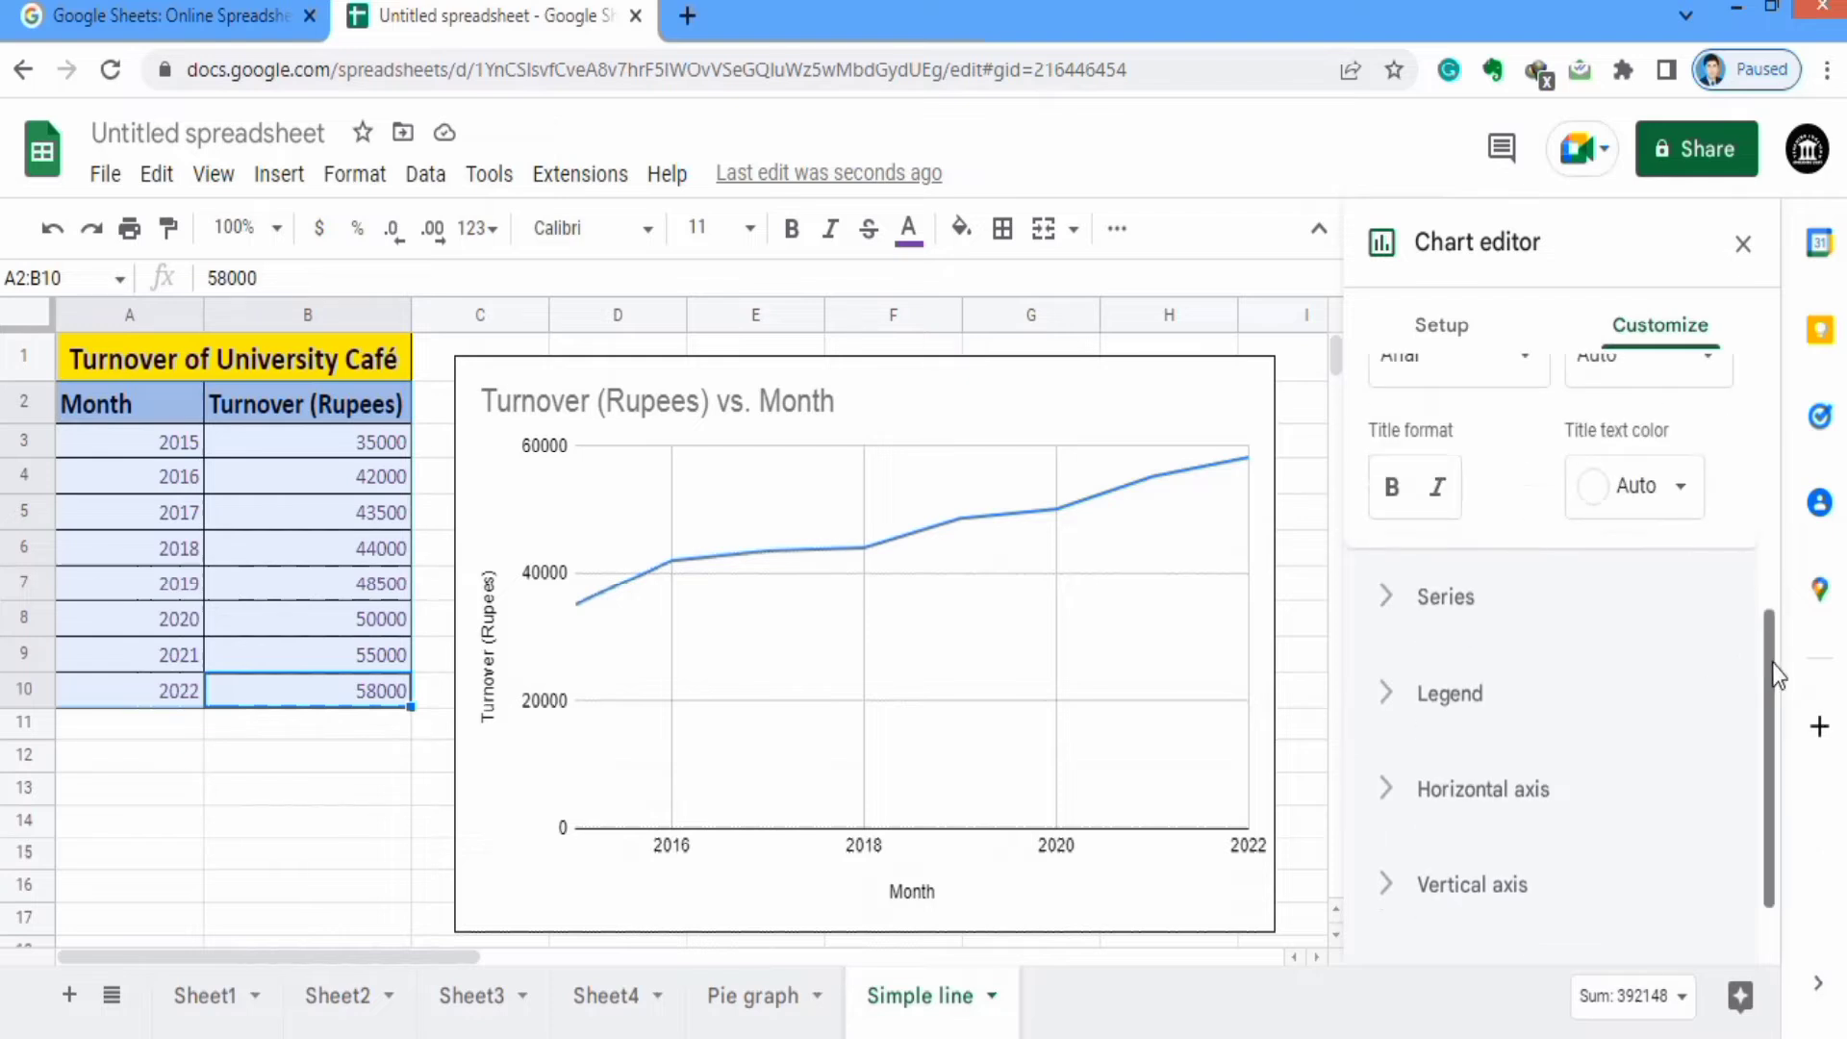
pyautogui.moveTo(1770, 662); pyautogui.dragTo(1776, 473)
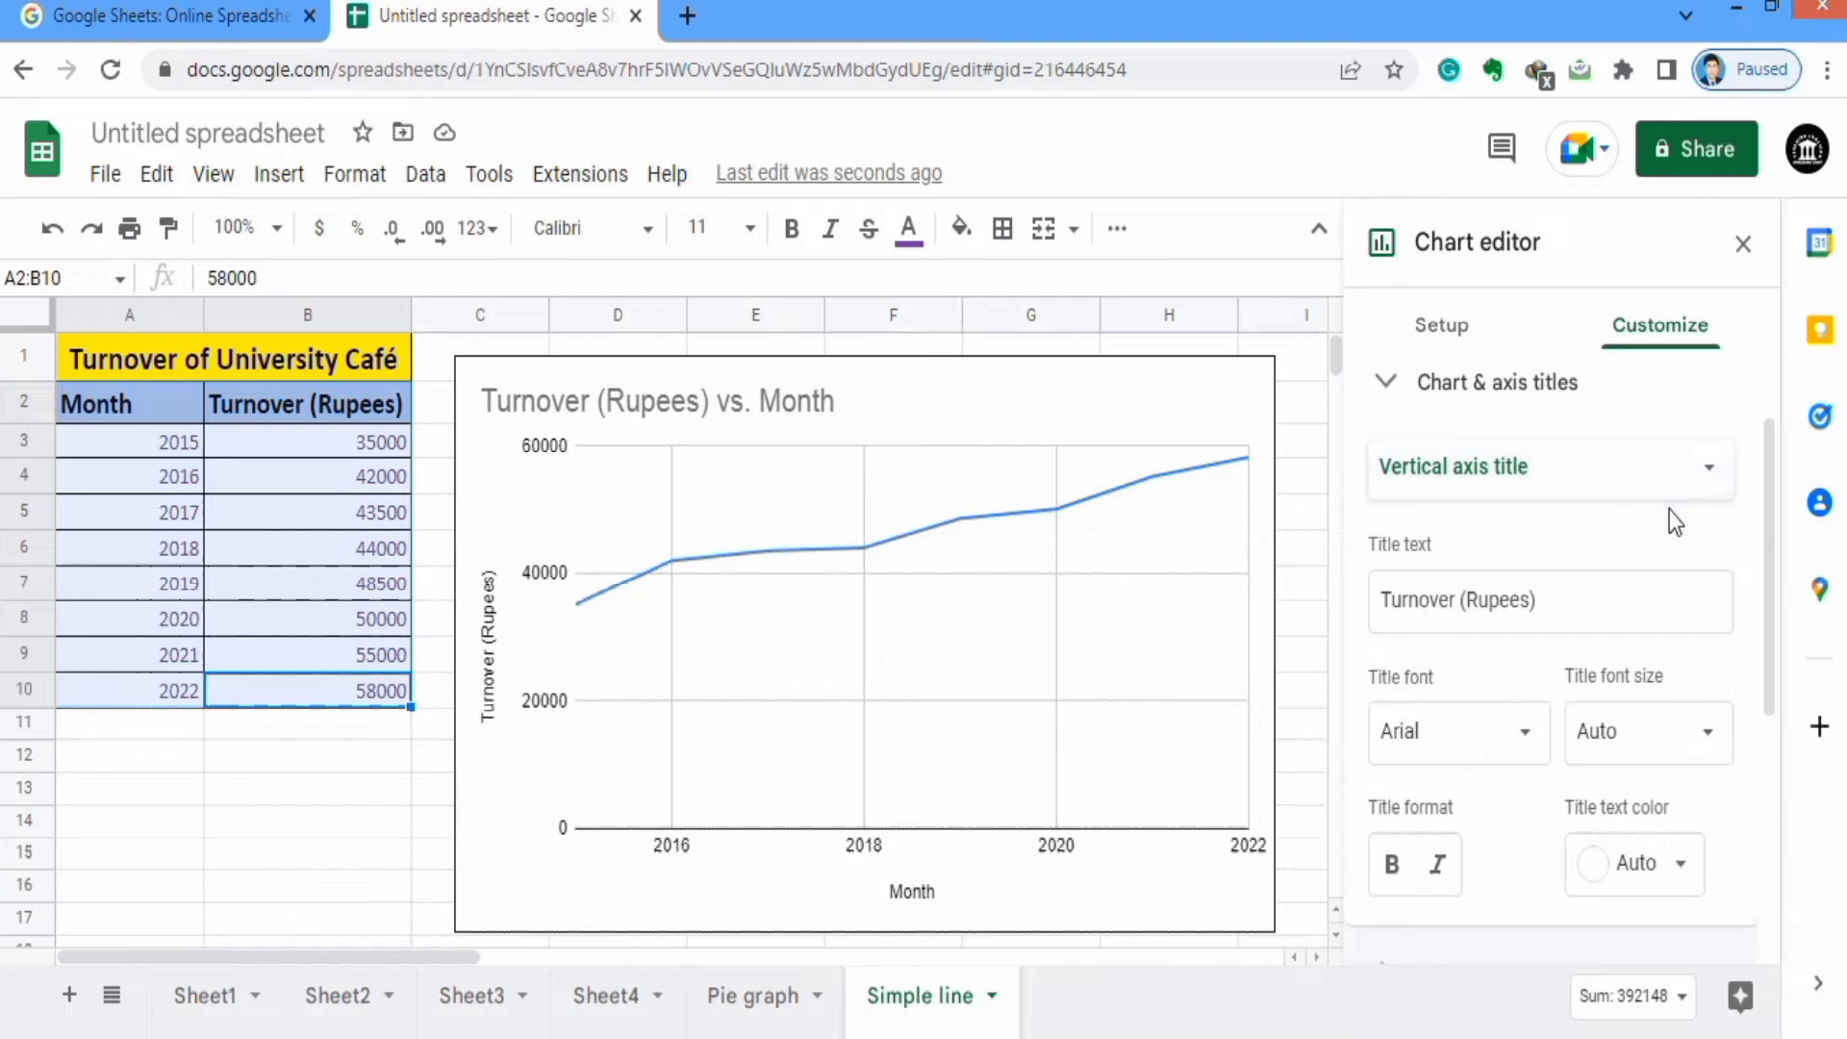
pyautogui.click(1710, 481)
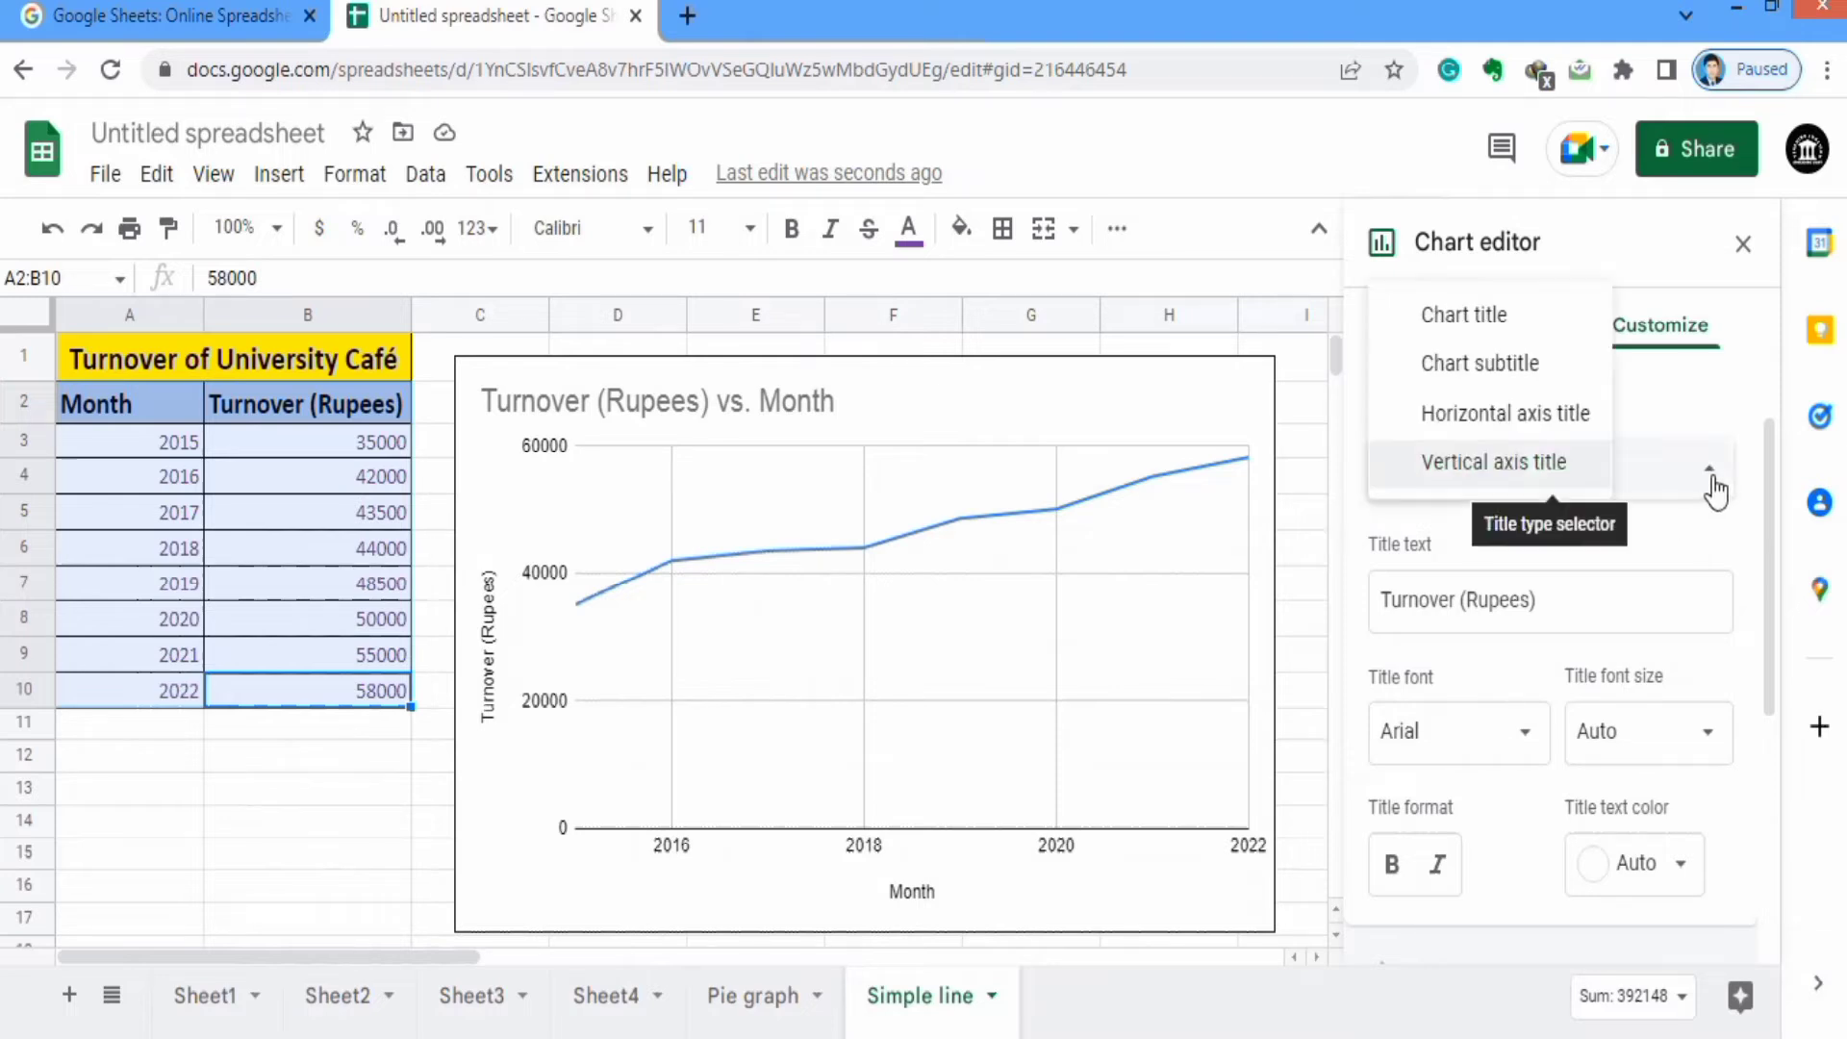
pyautogui.click(1481, 322)
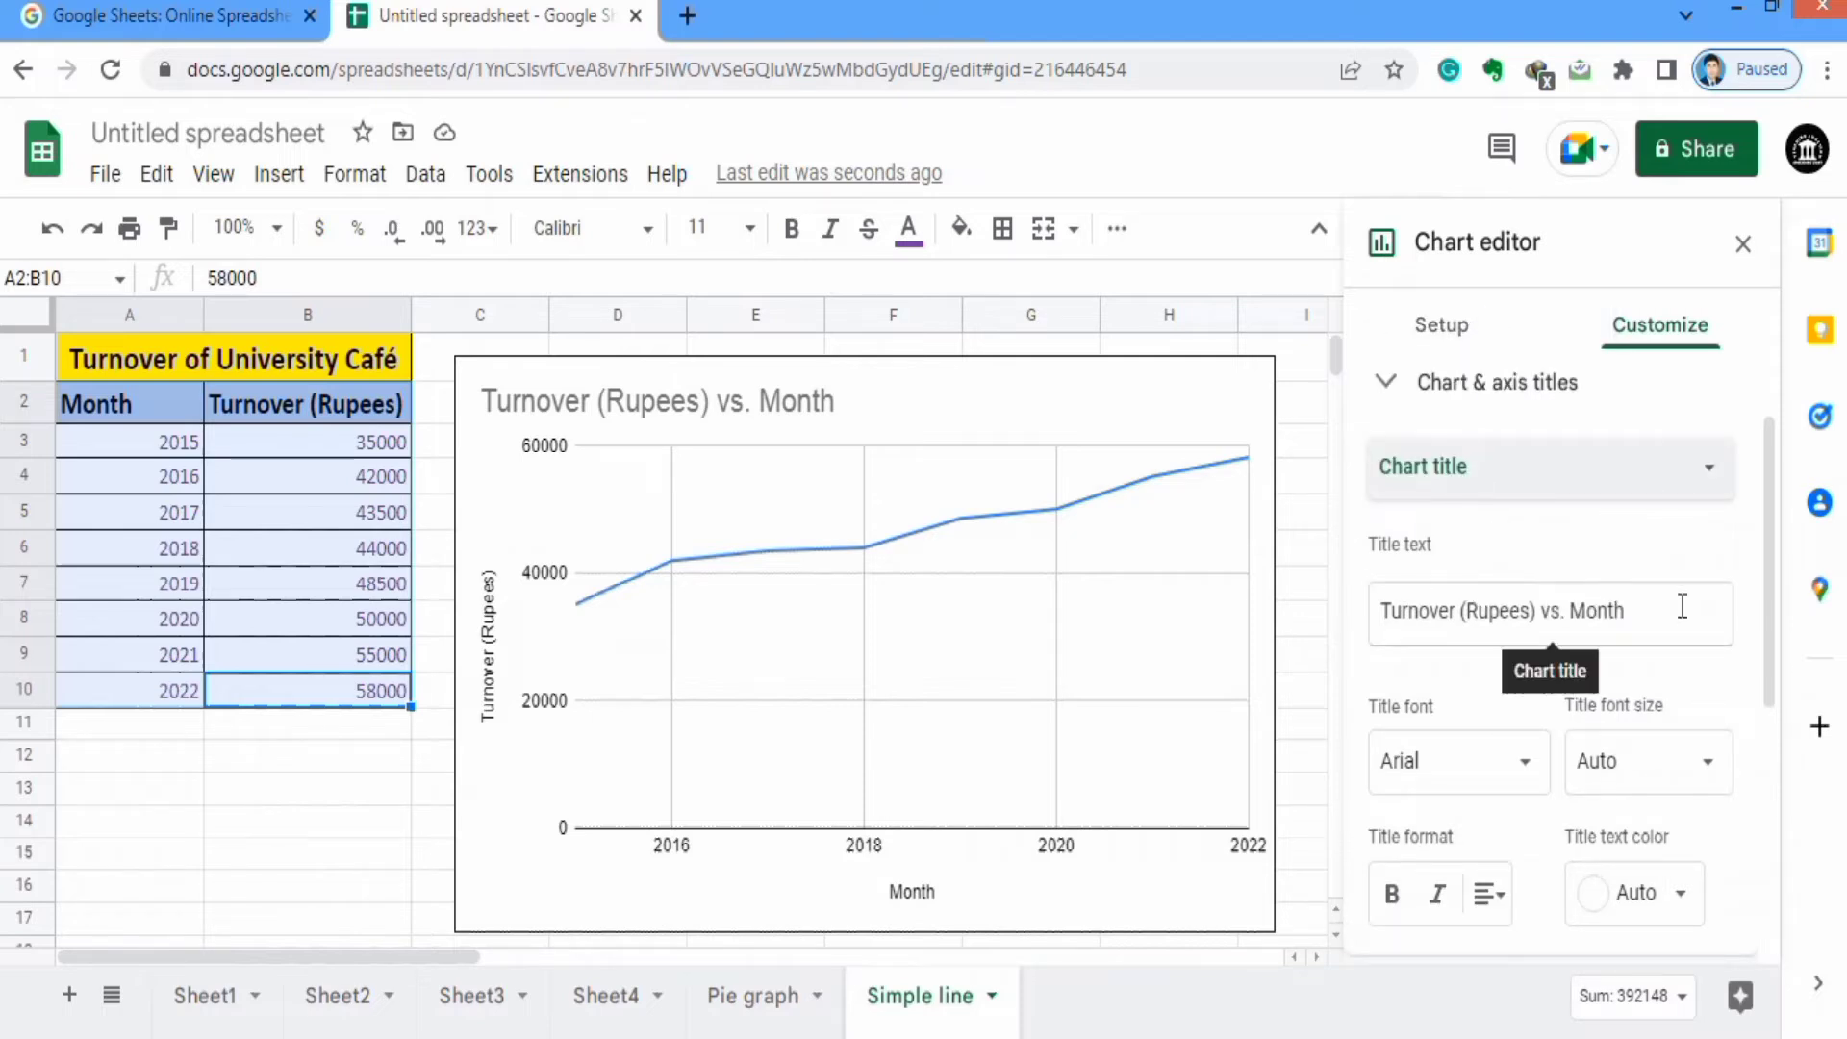
pyautogui.click(1662, 617)
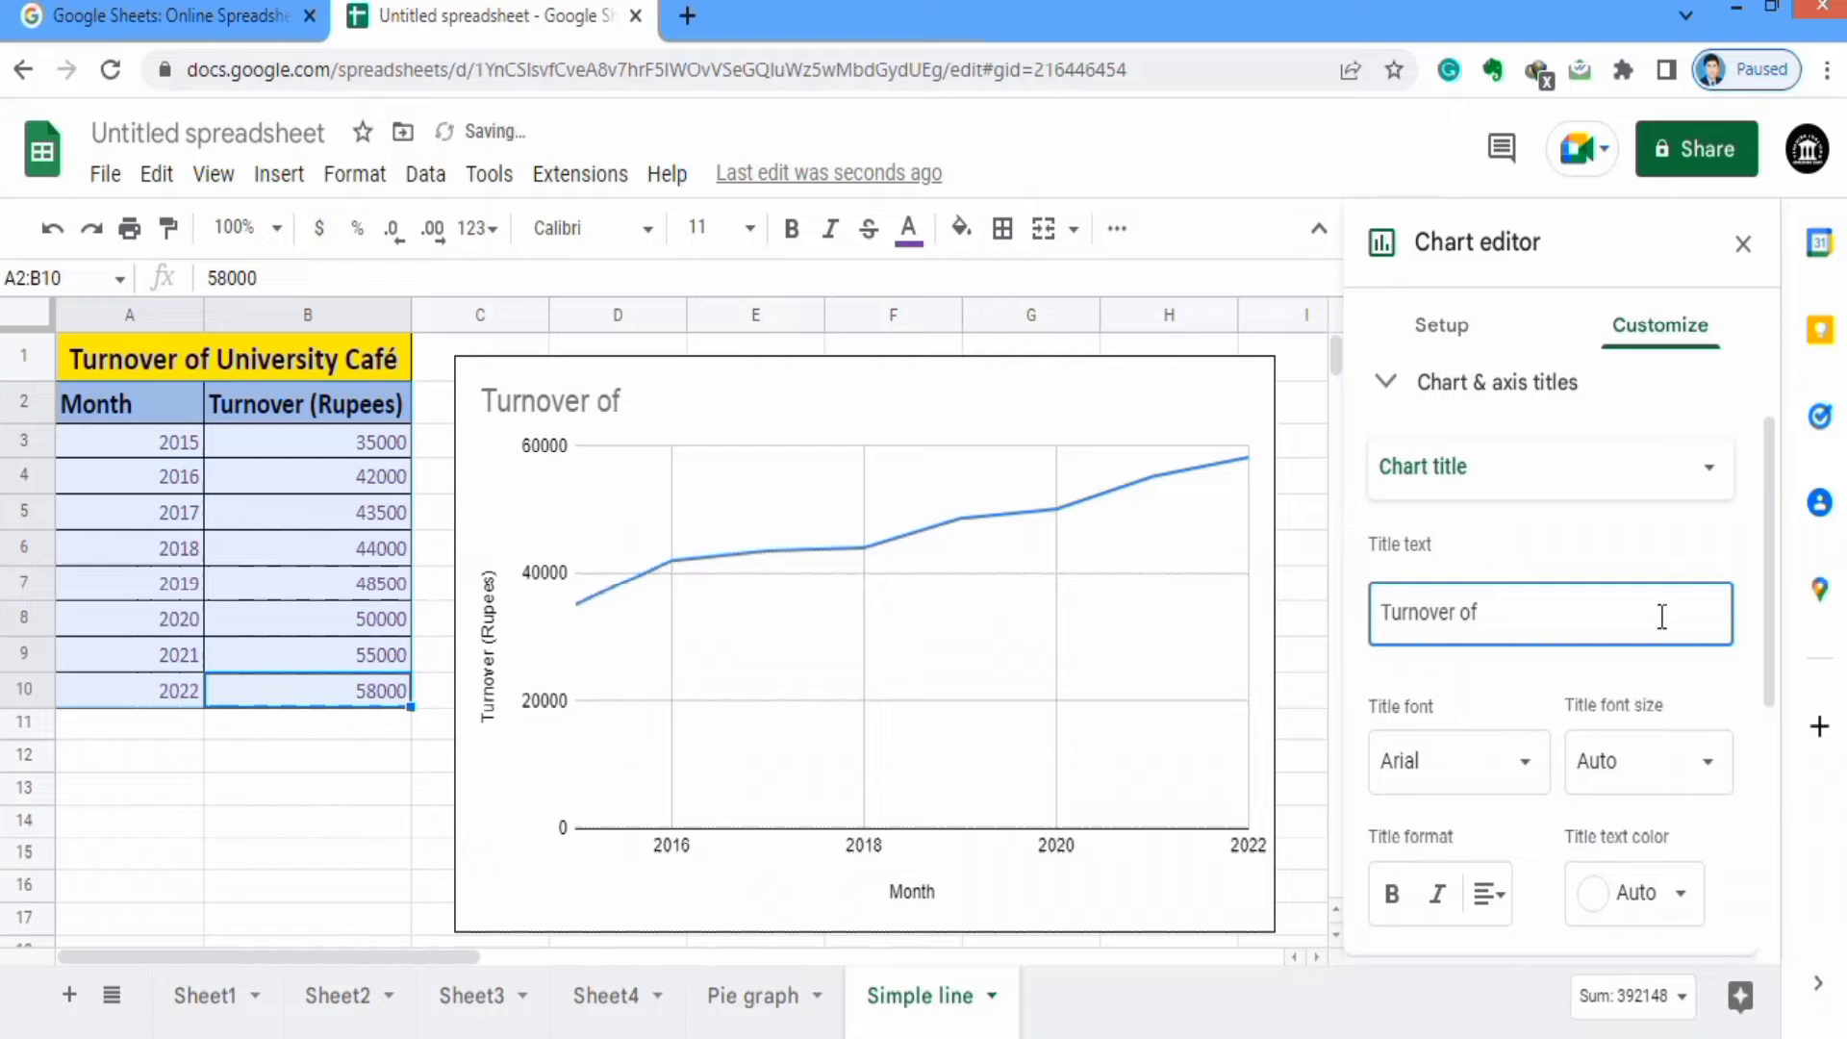
pyautogui.write('iversity afe')
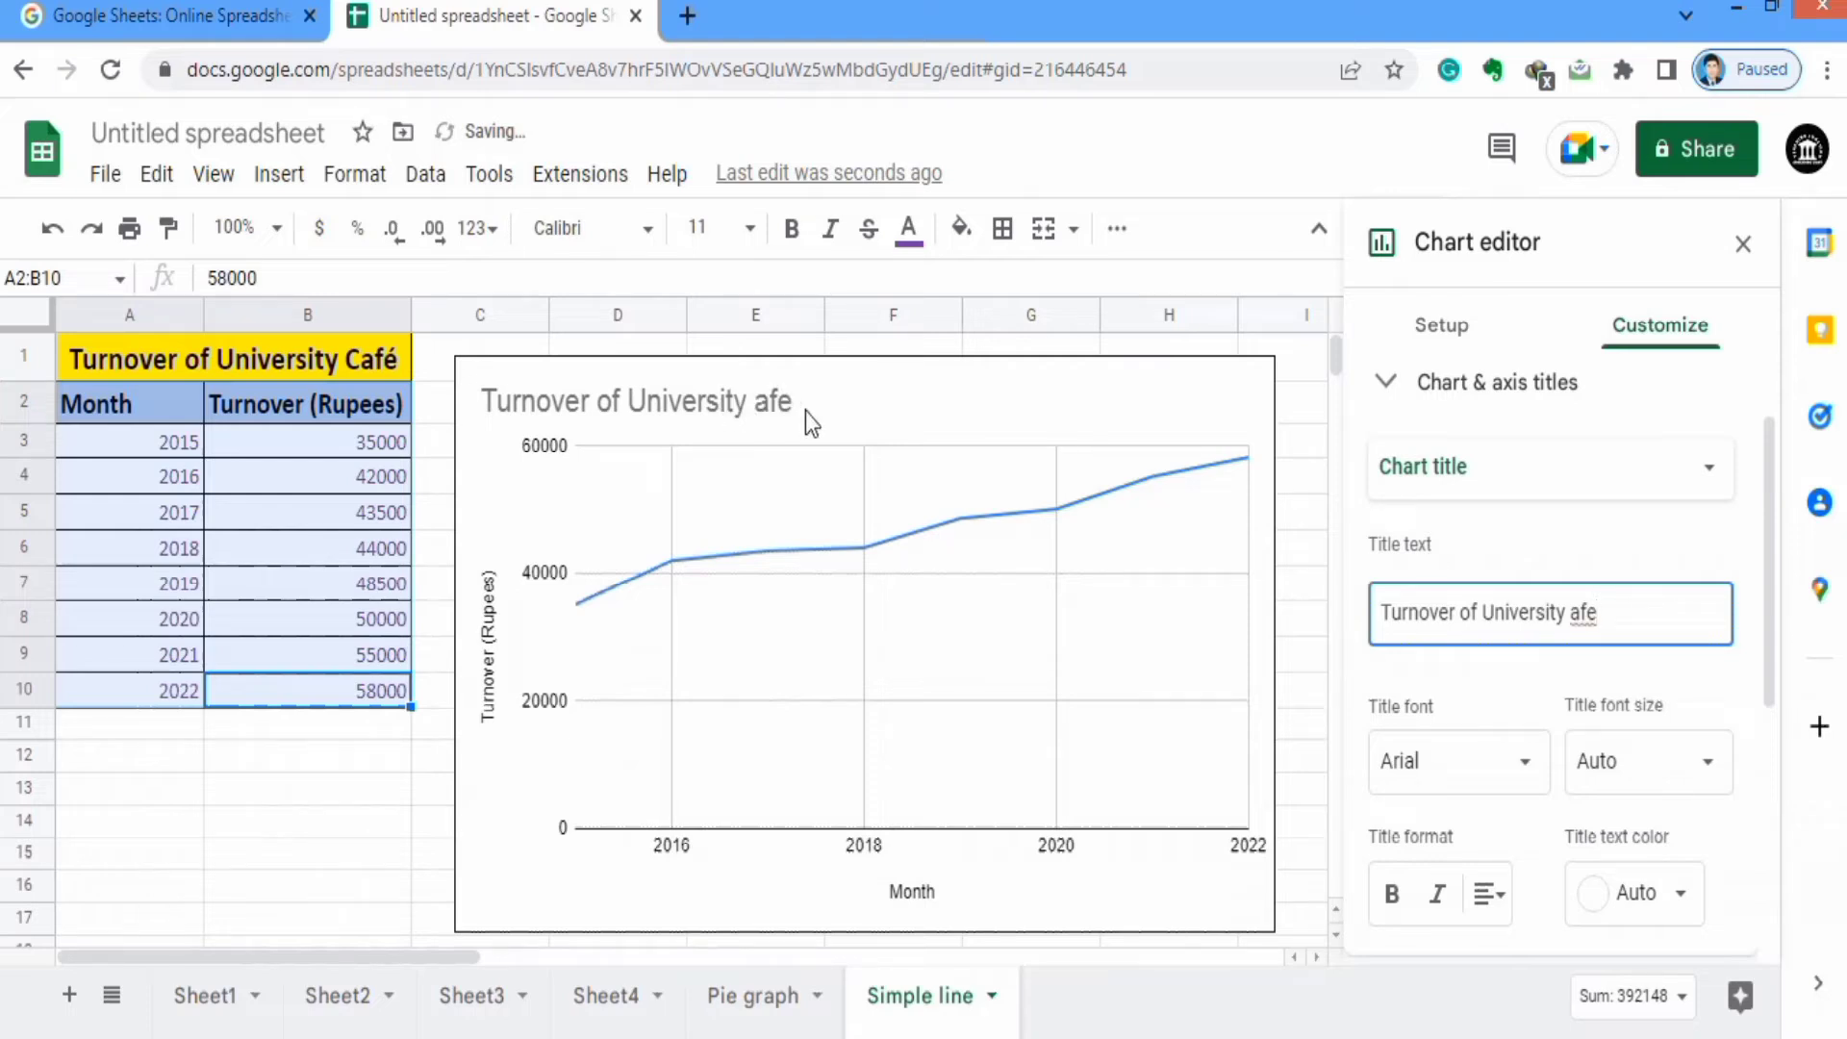
pyautogui.click(1573, 614)
pyautogui.write('C')
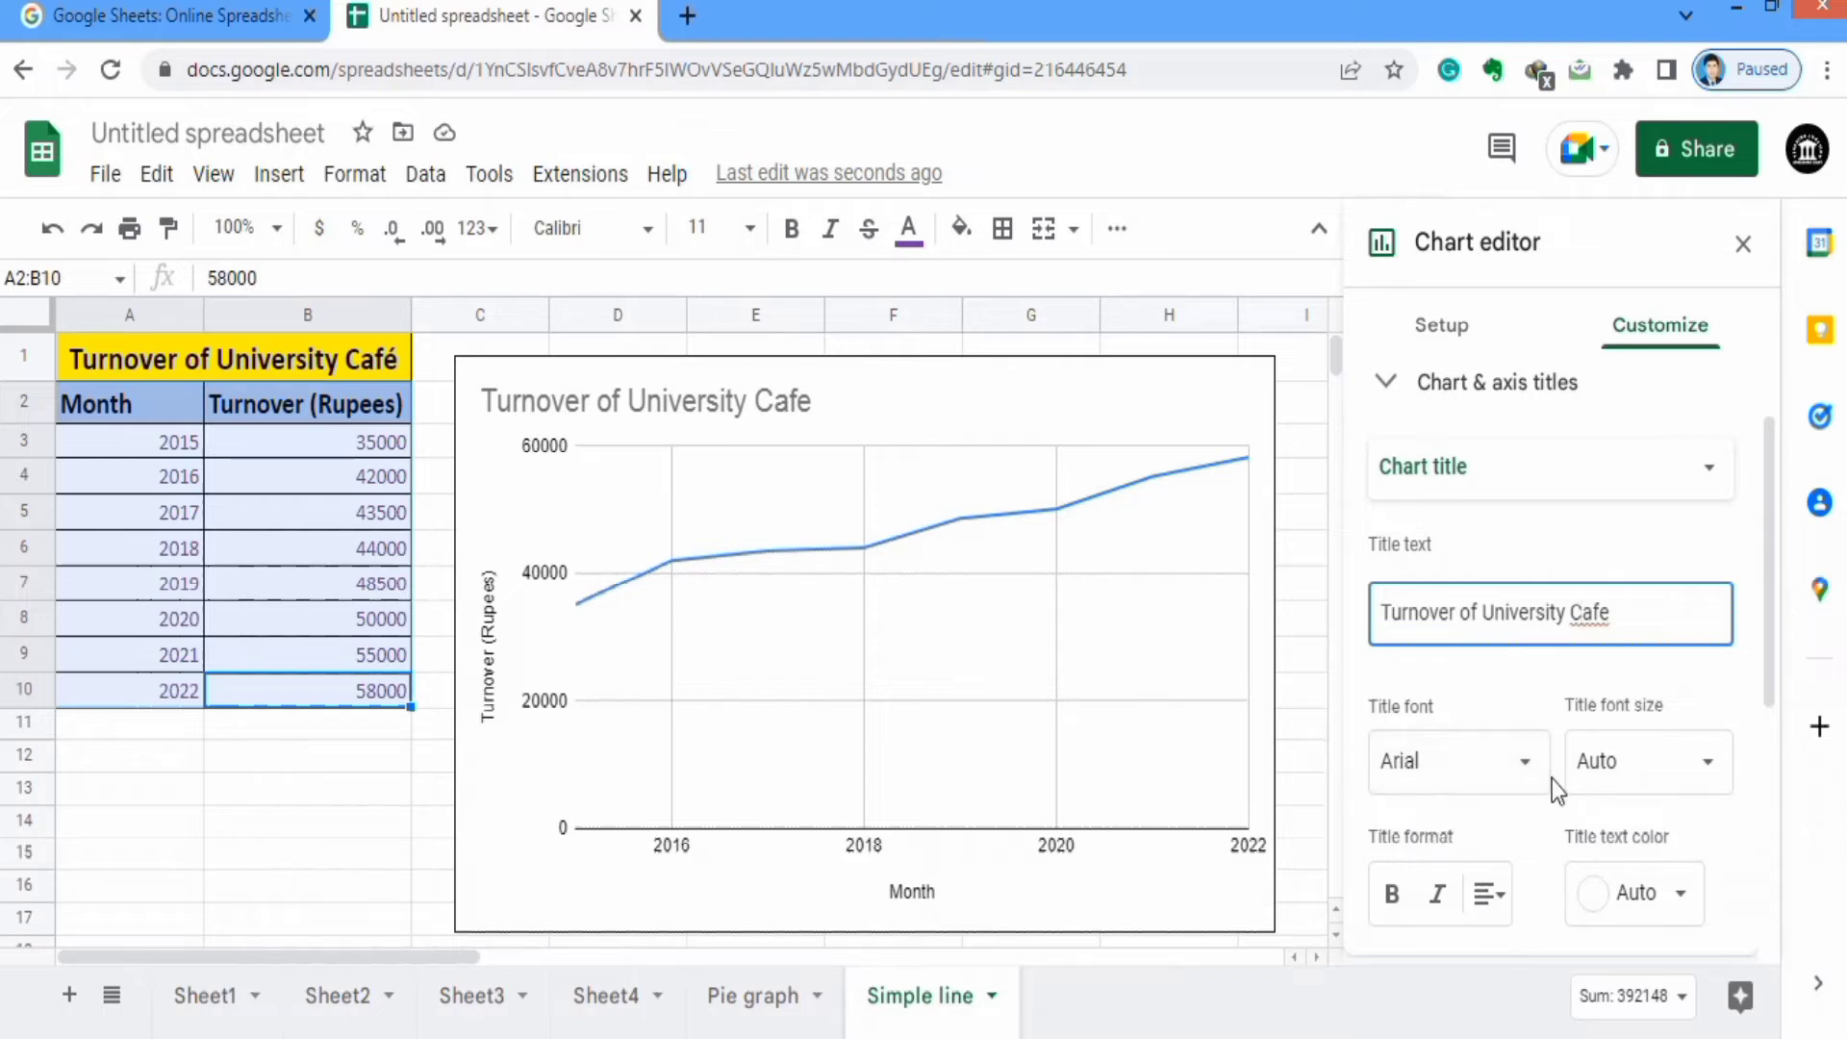
# Format the chart title in bold black text with font size 24.
pyautogui.click(1715, 779)
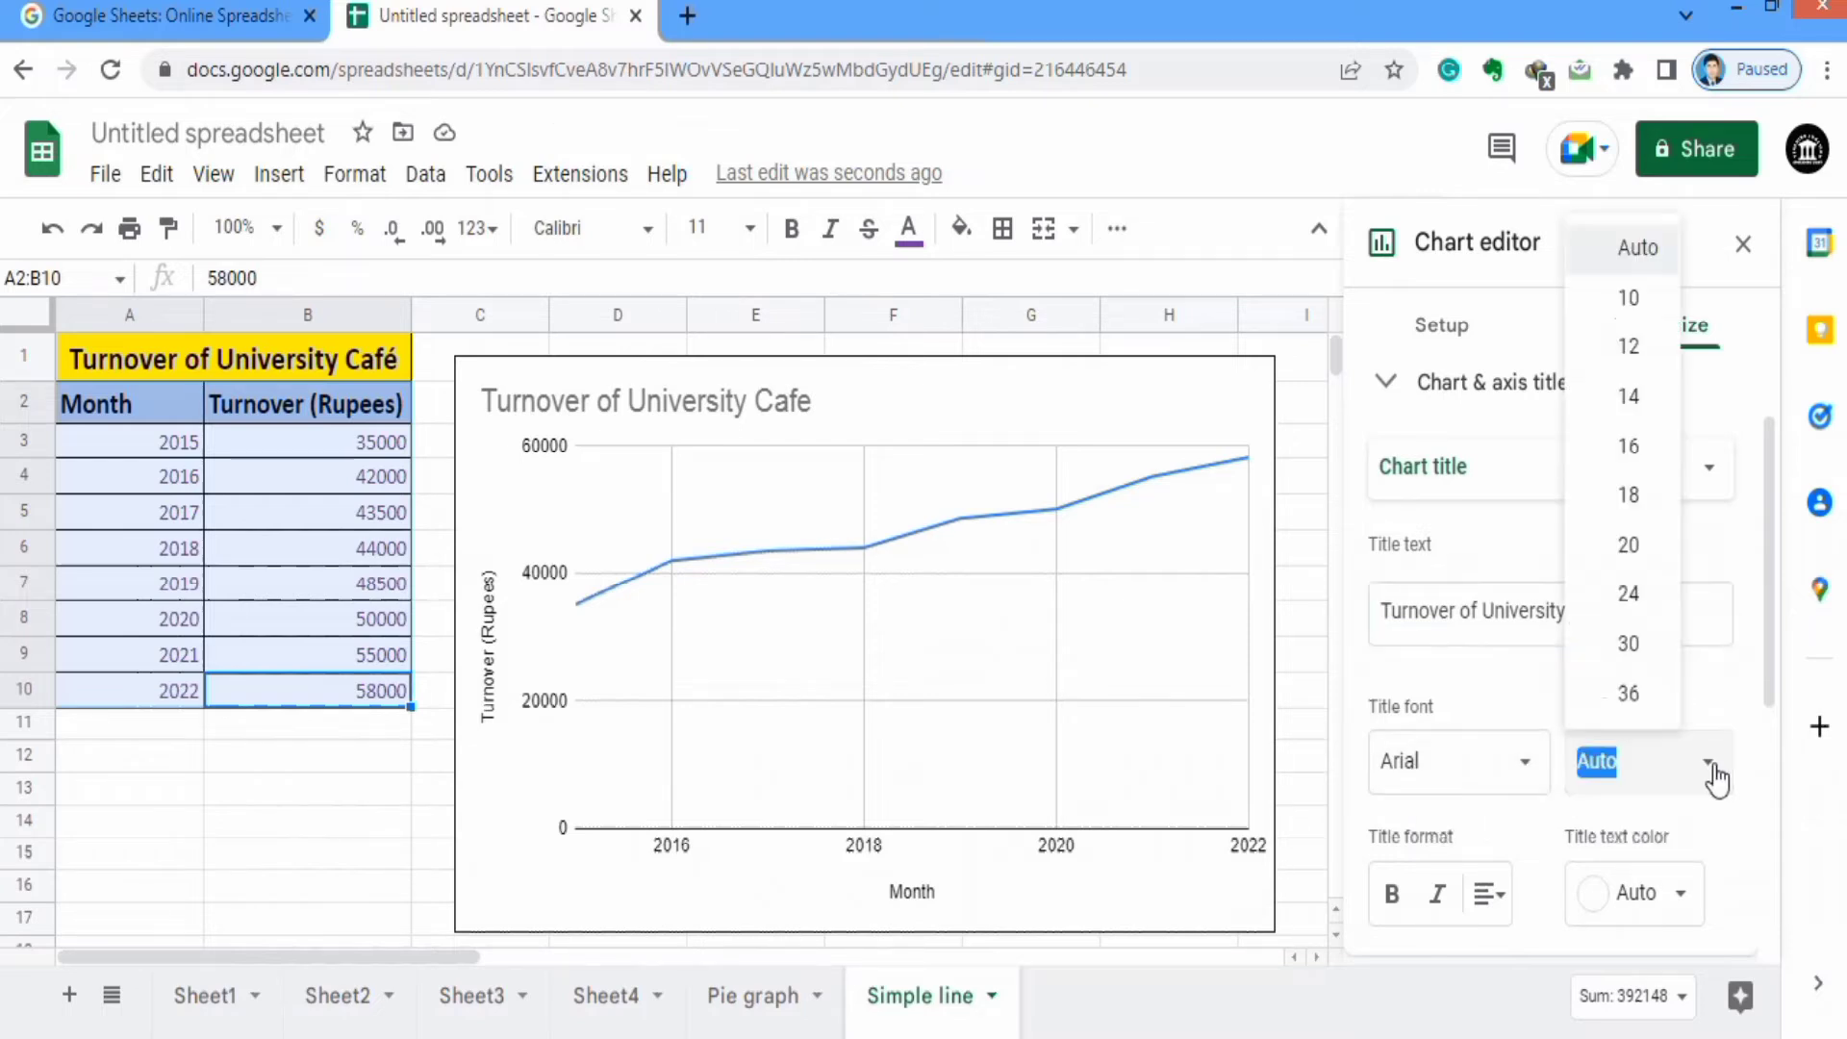
pyautogui.click(1631, 404)
pyautogui.click(1394, 897)
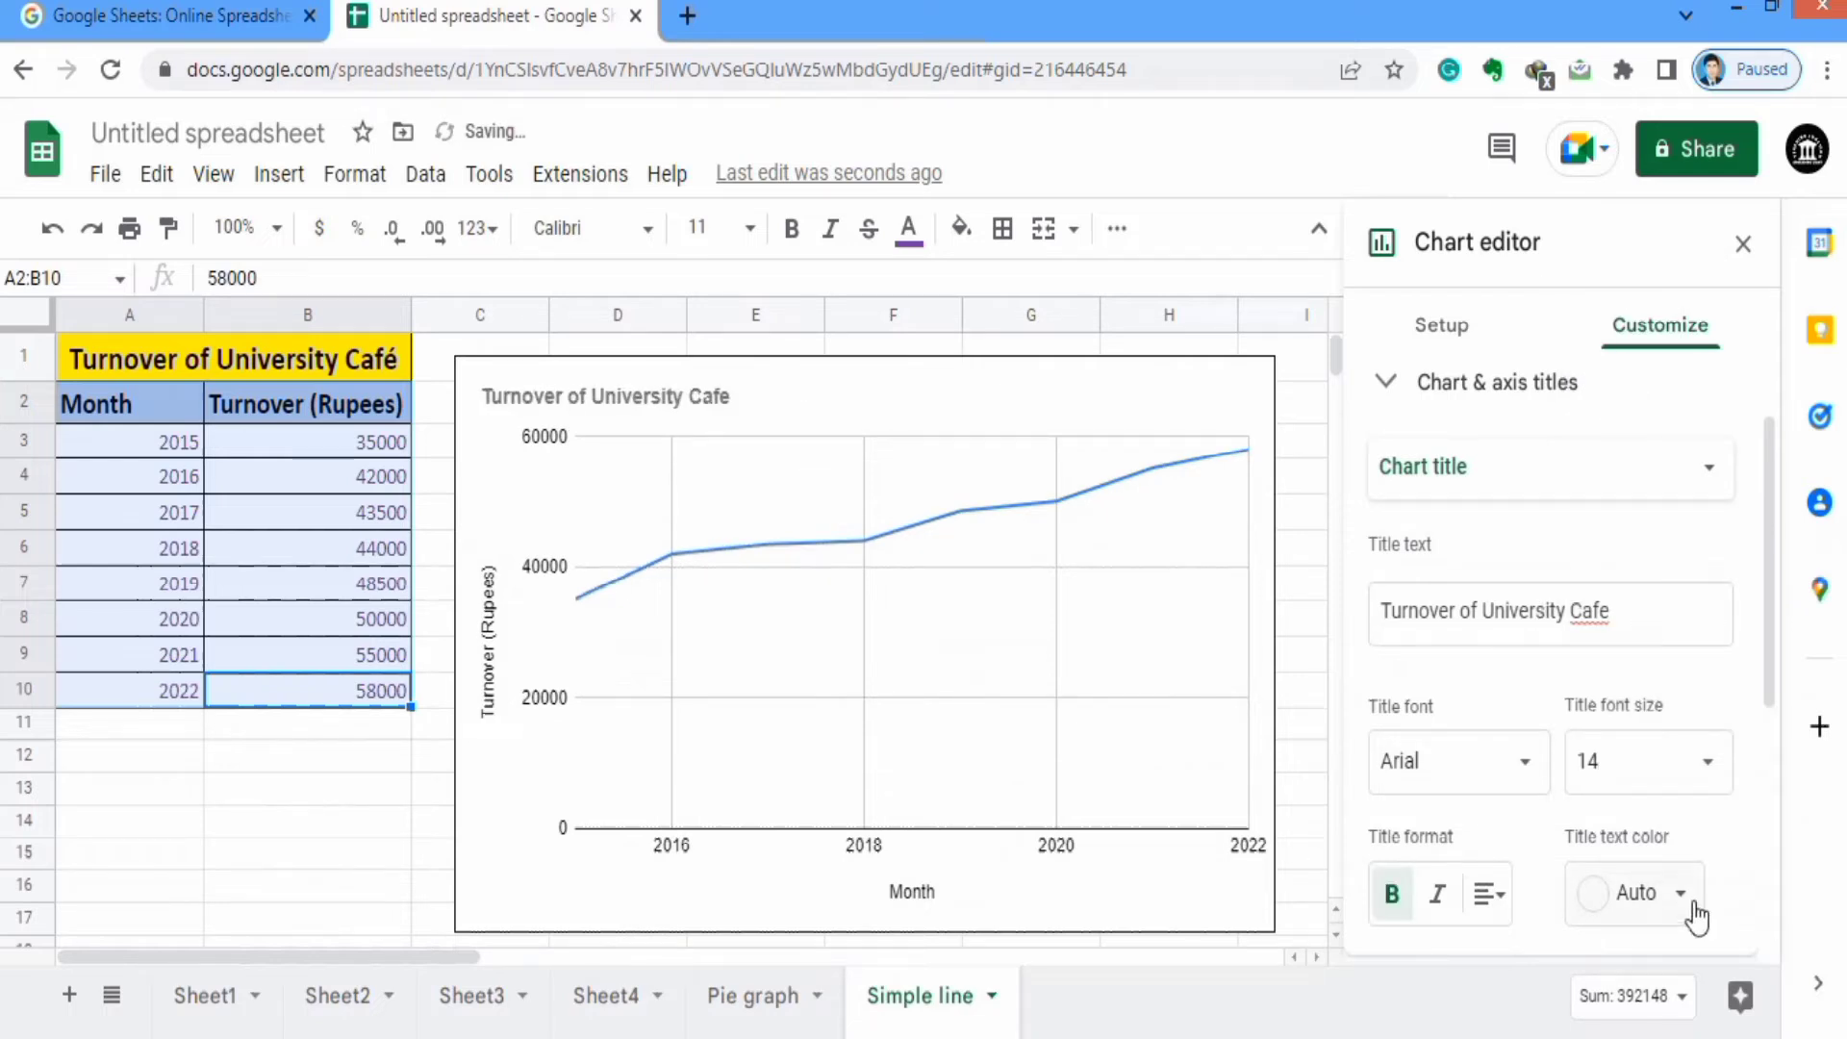
pyautogui.click(1683, 909)
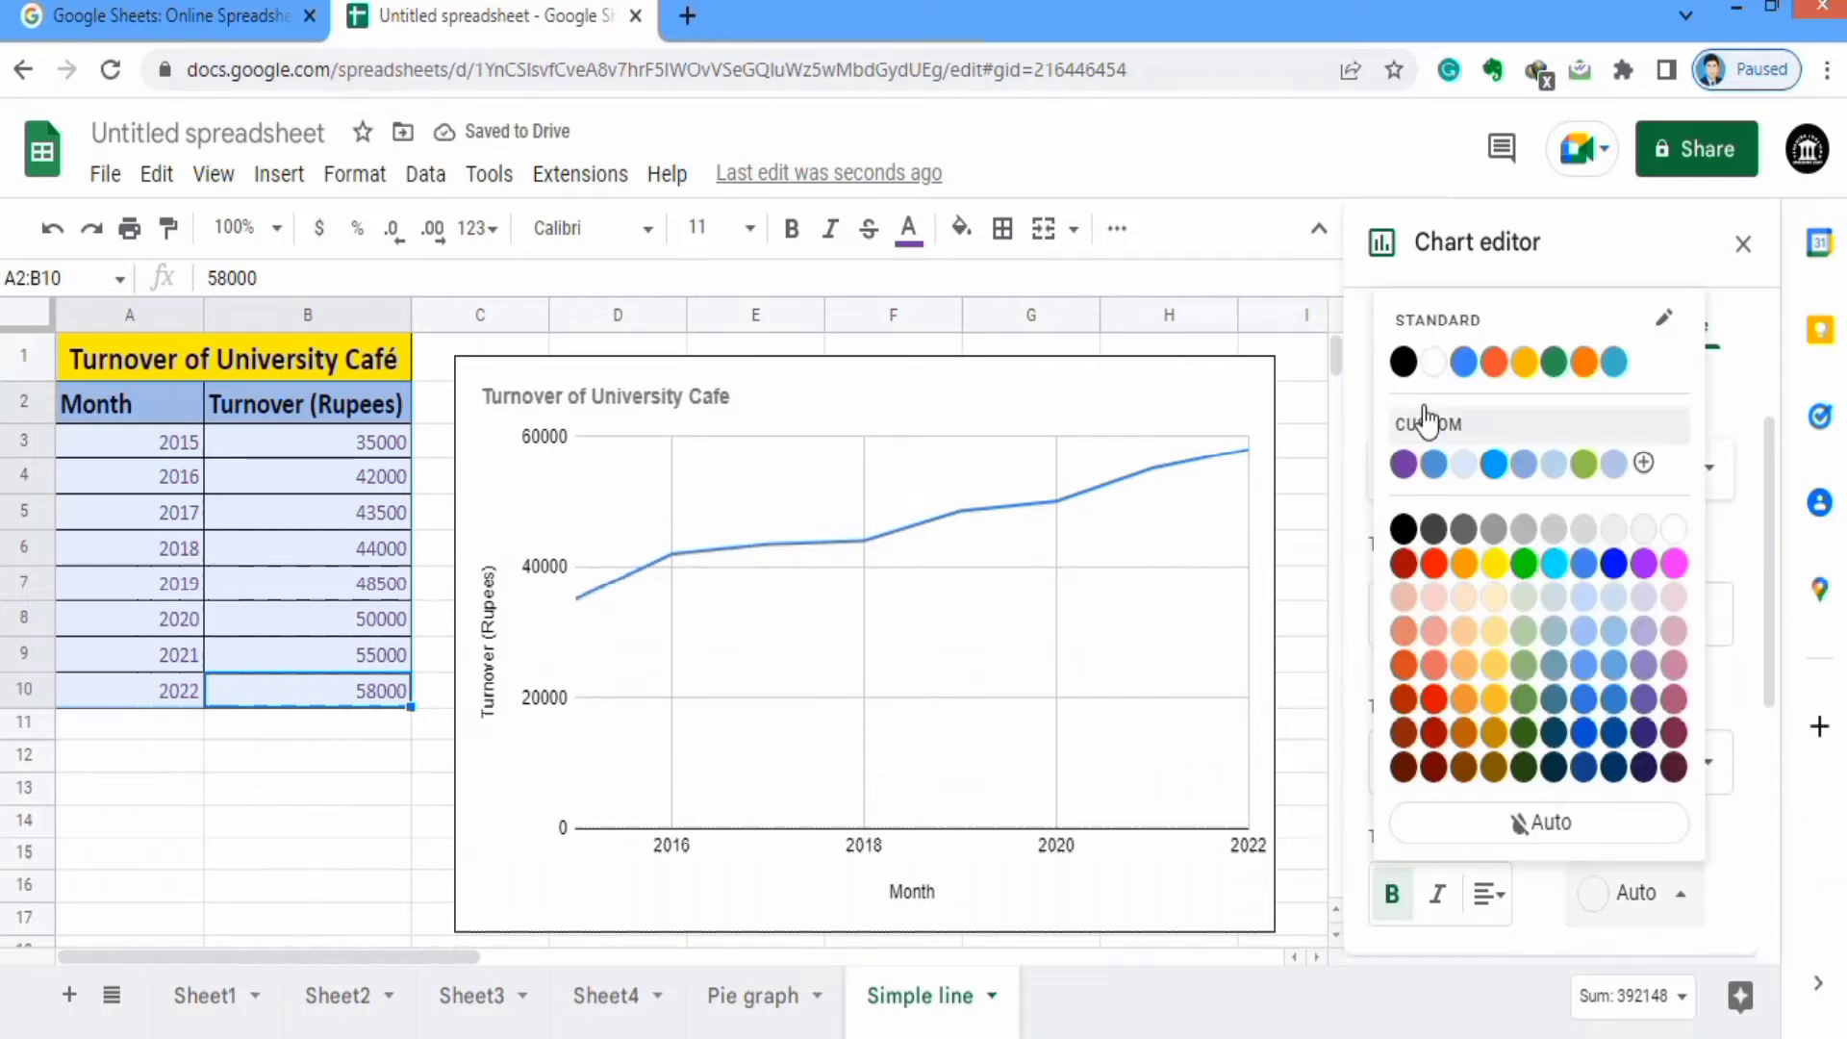
pyautogui.click(1403, 363)
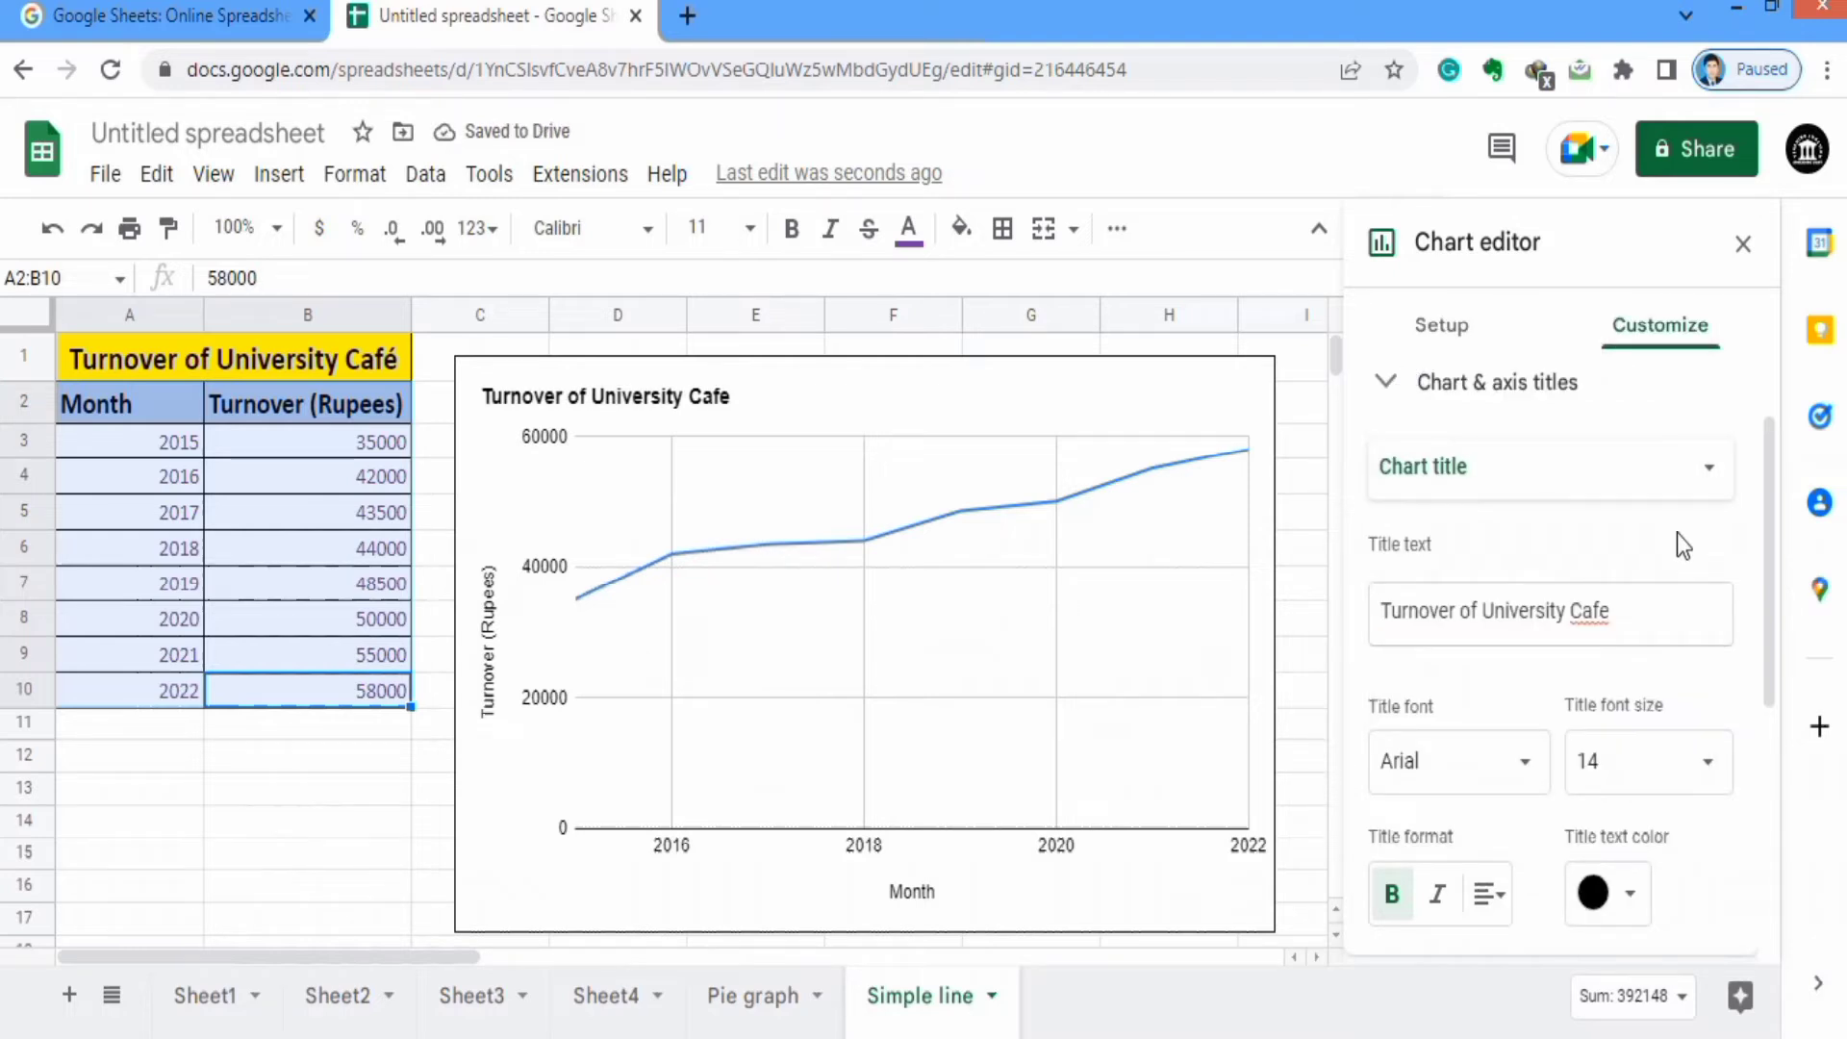
pyautogui.click(1710, 770)
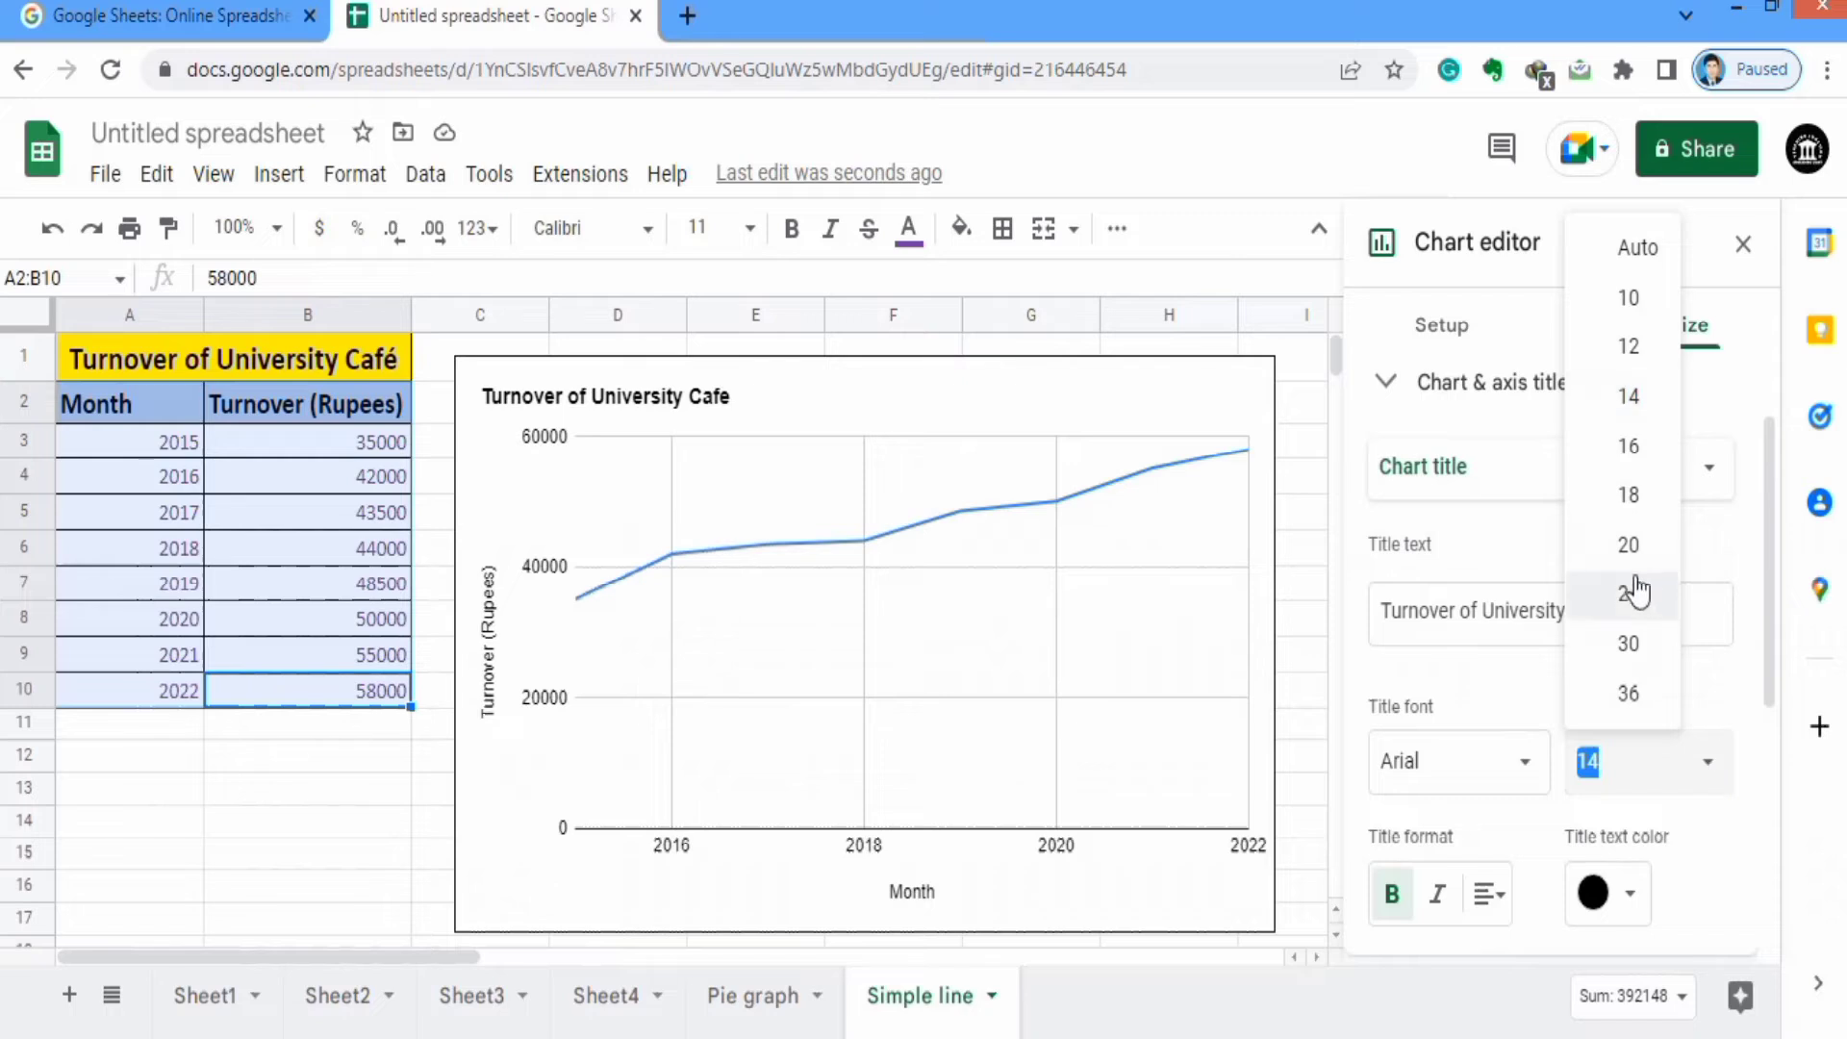
pyautogui.click(1637, 588)
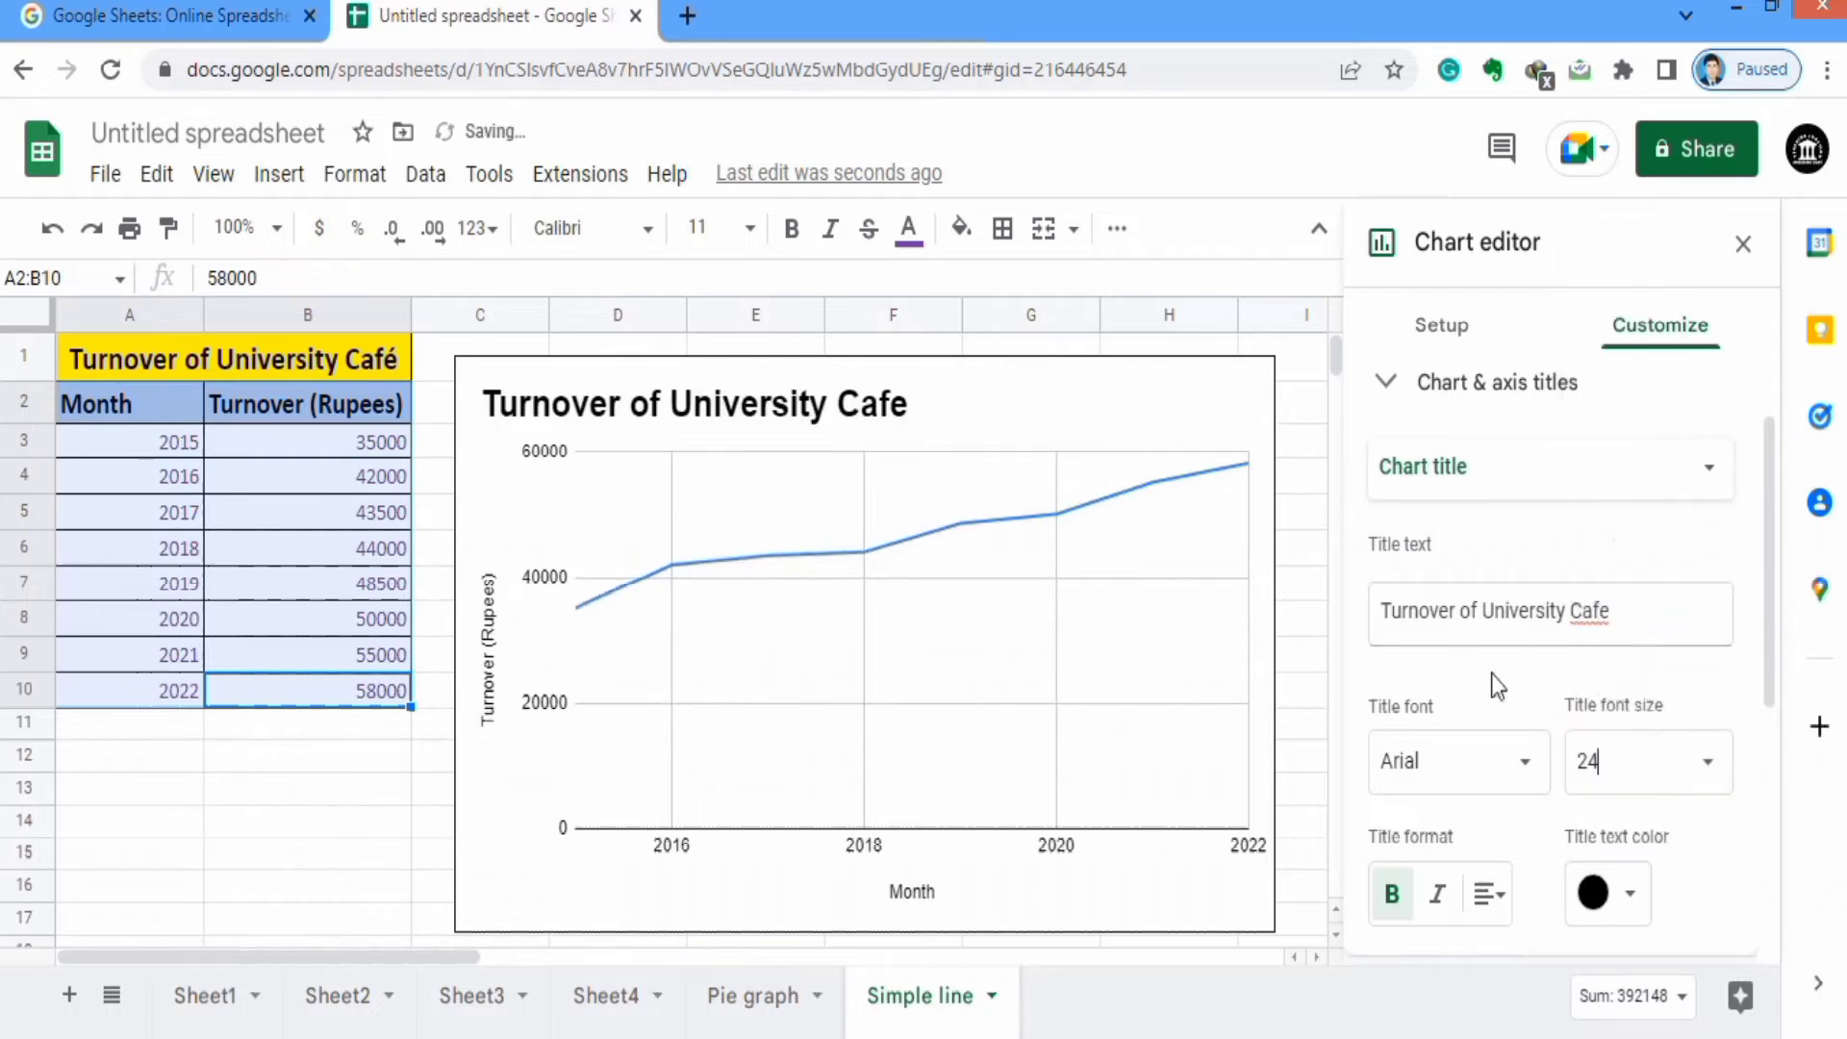
# Center the chart title above the line chart.
pyautogui.moveTo(1775, 616); pyautogui.dragTo(1775, 699)
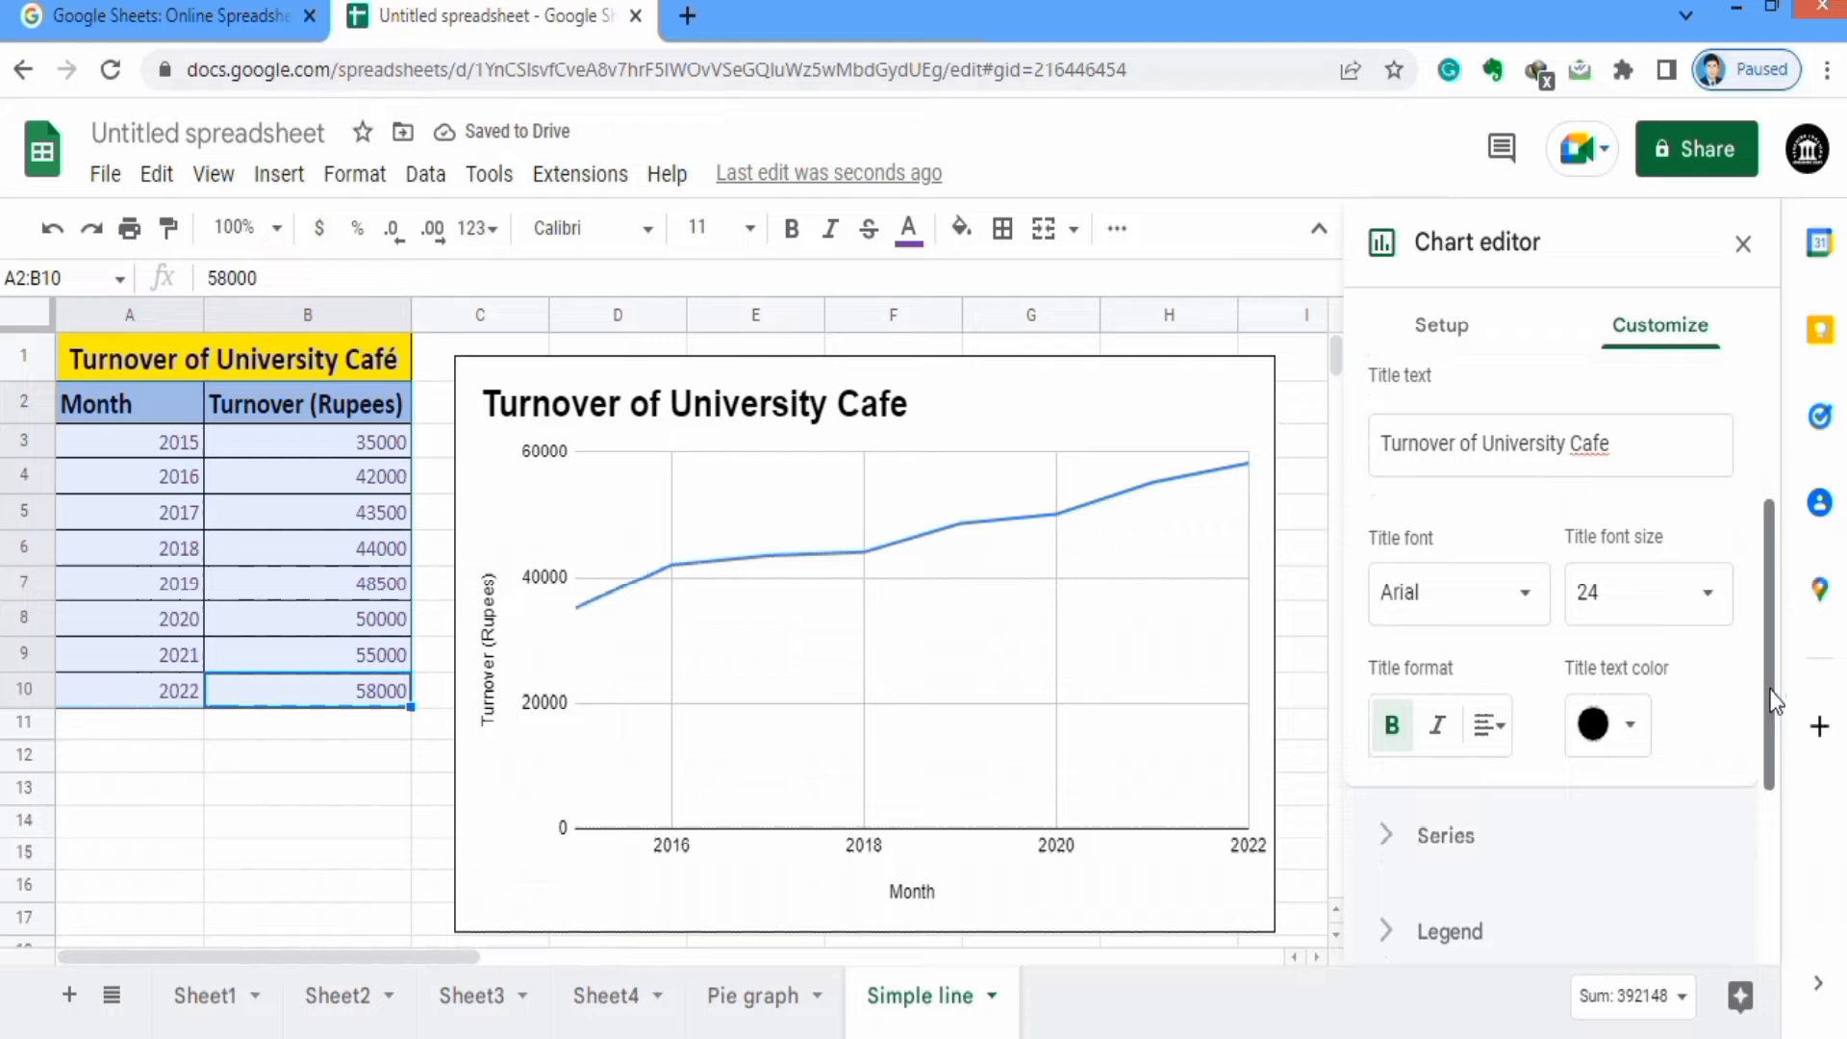
pyautogui.click(1505, 737)
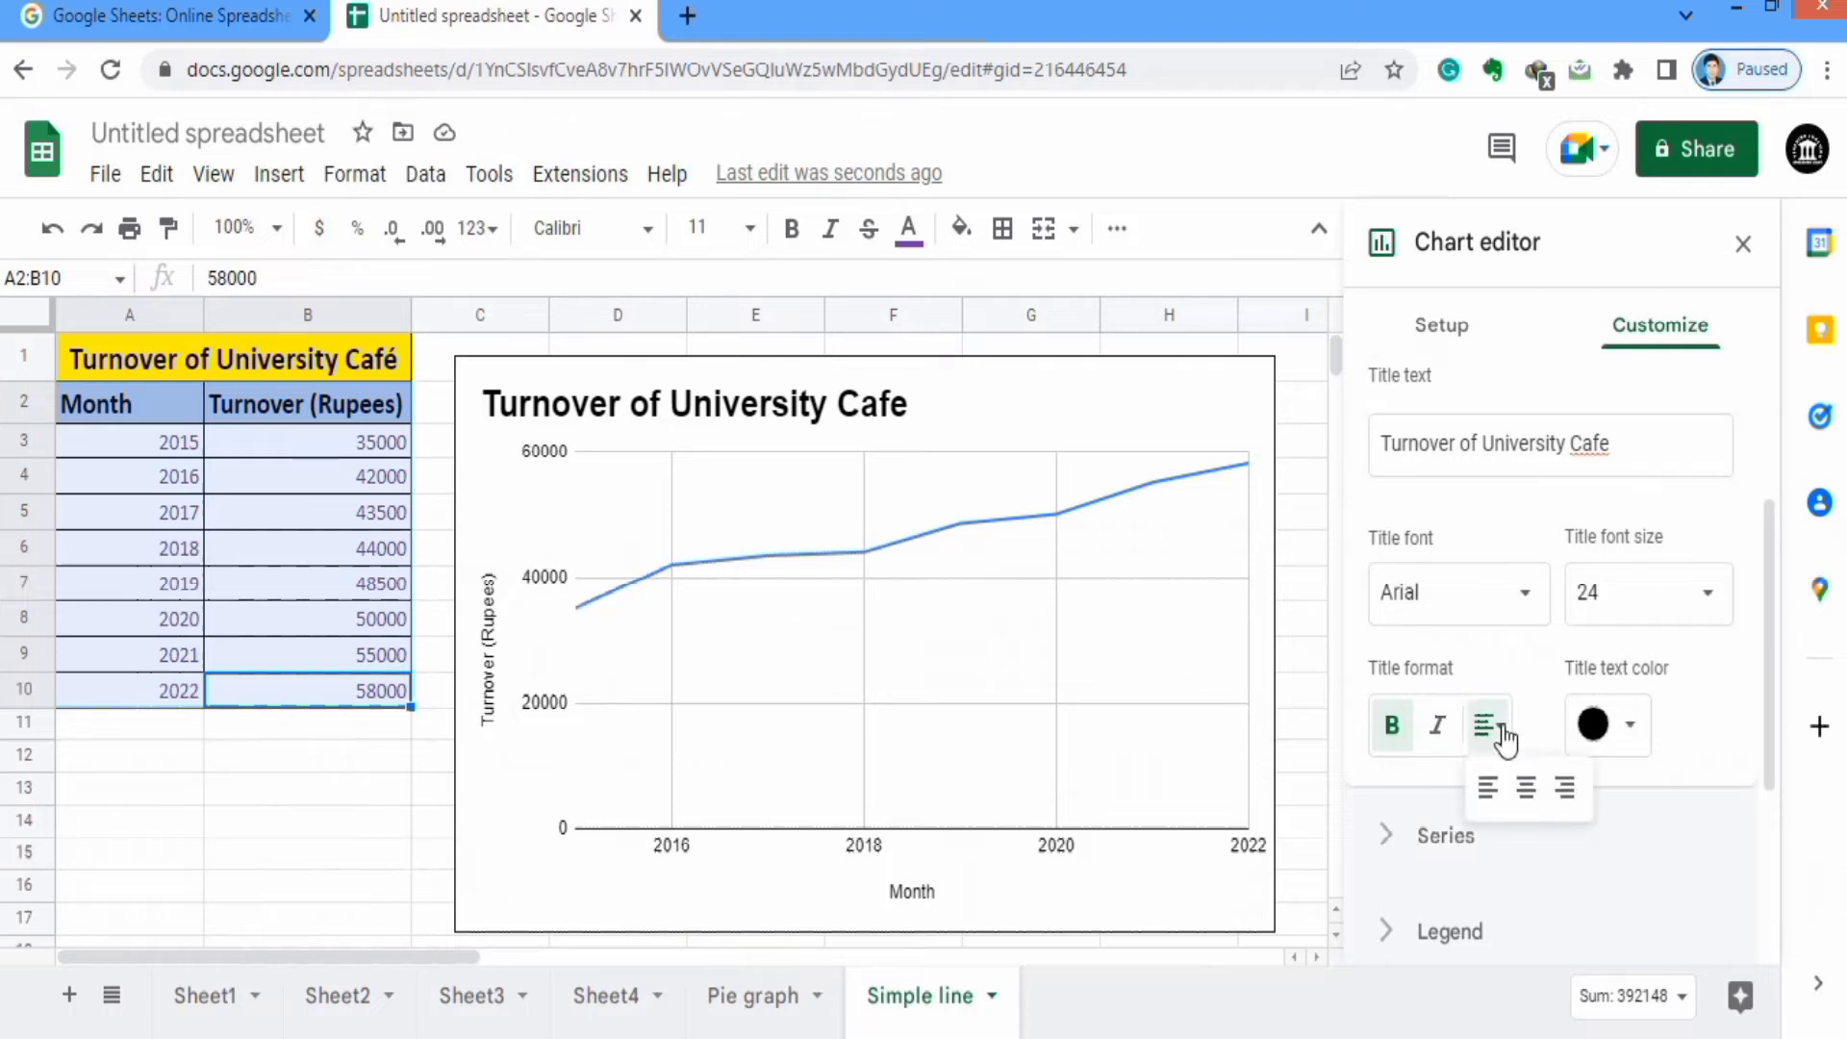
pyautogui.click(1528, 789)
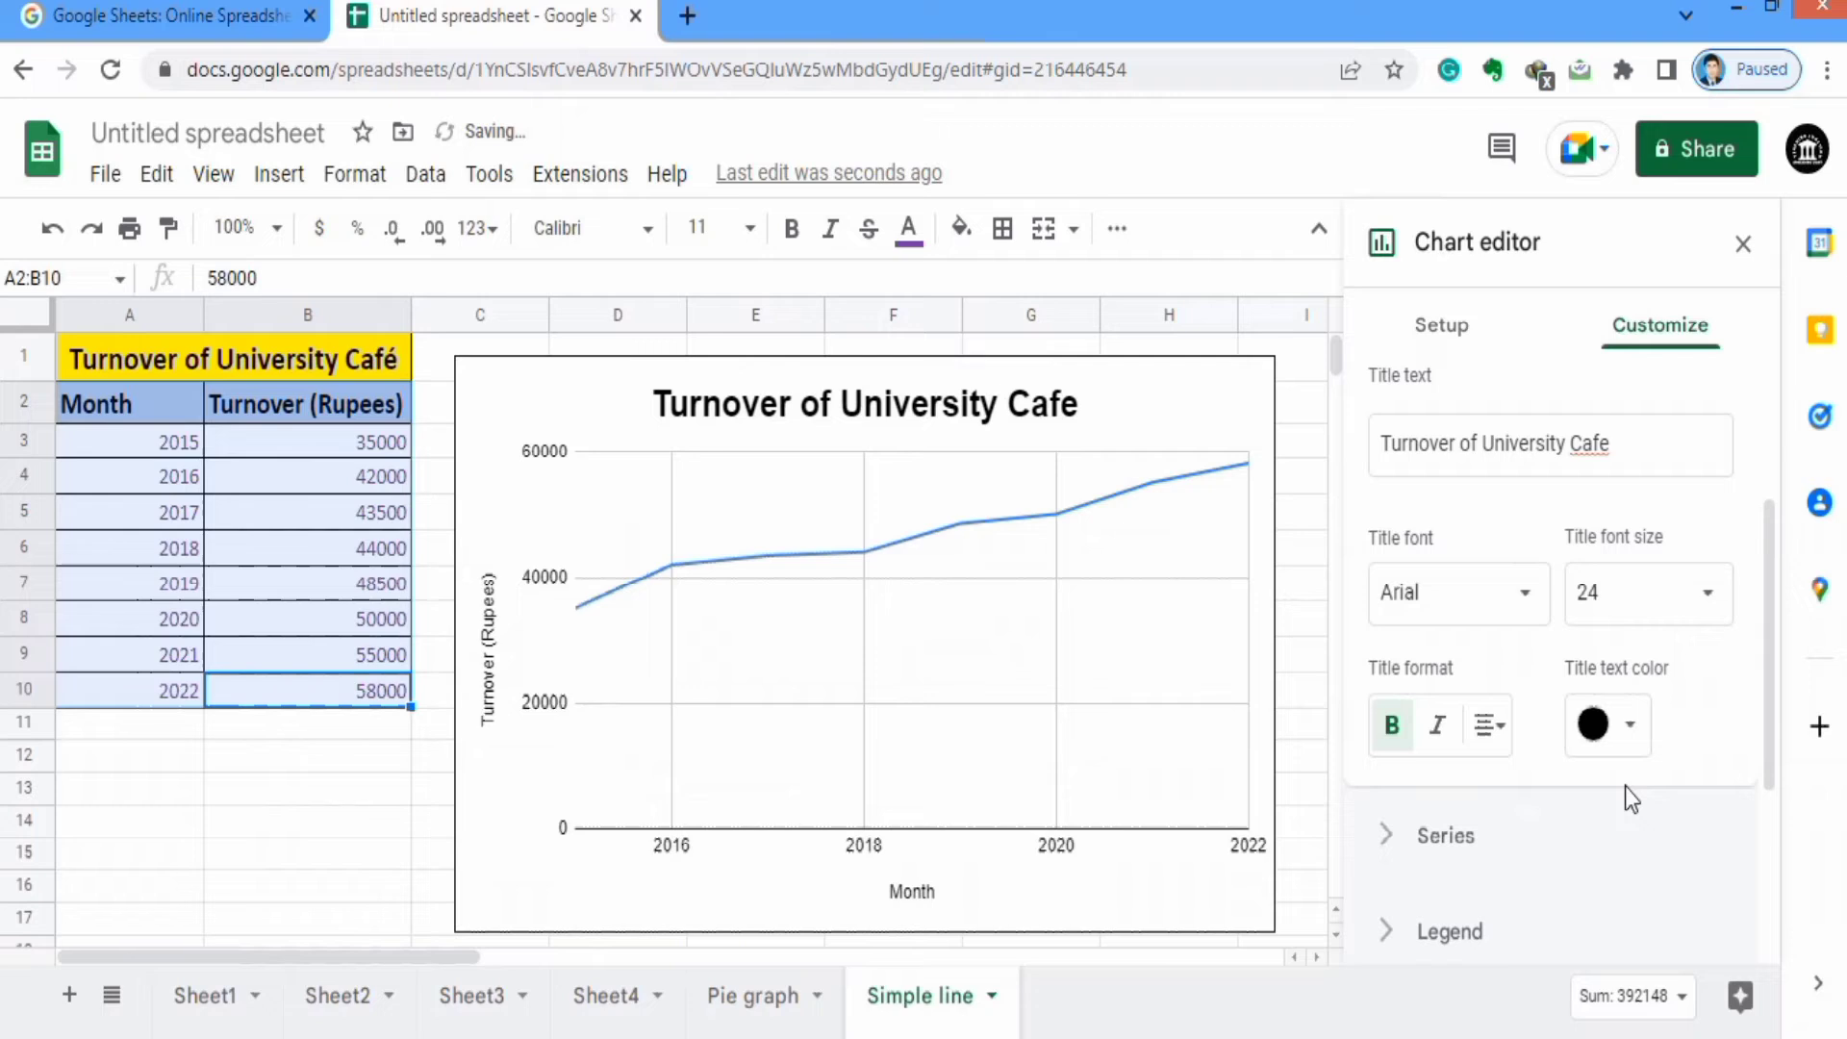
# Format the horizontal axis title "Month" with font size 14, bold and black text color.
pyautogui.moveTo(1762, 661); pyautogui.dragTo(1771, 564)
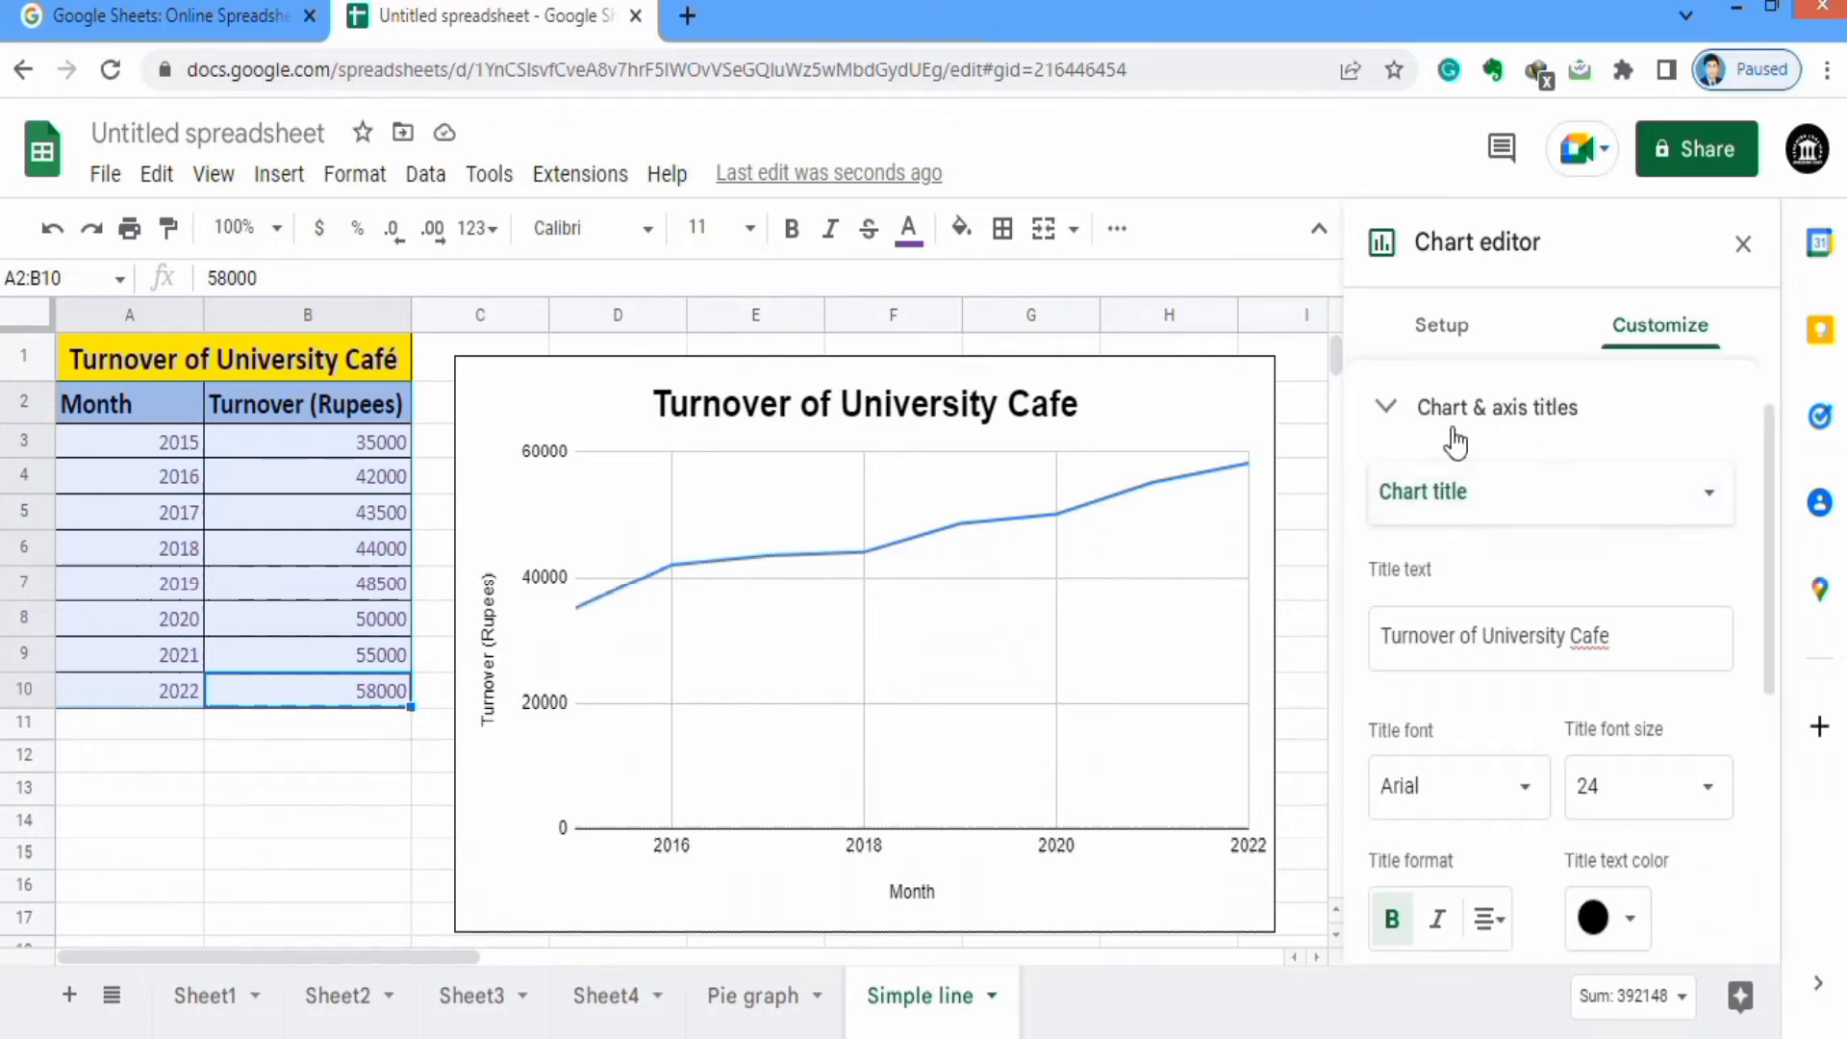
pyautogui.click(1711, 500)
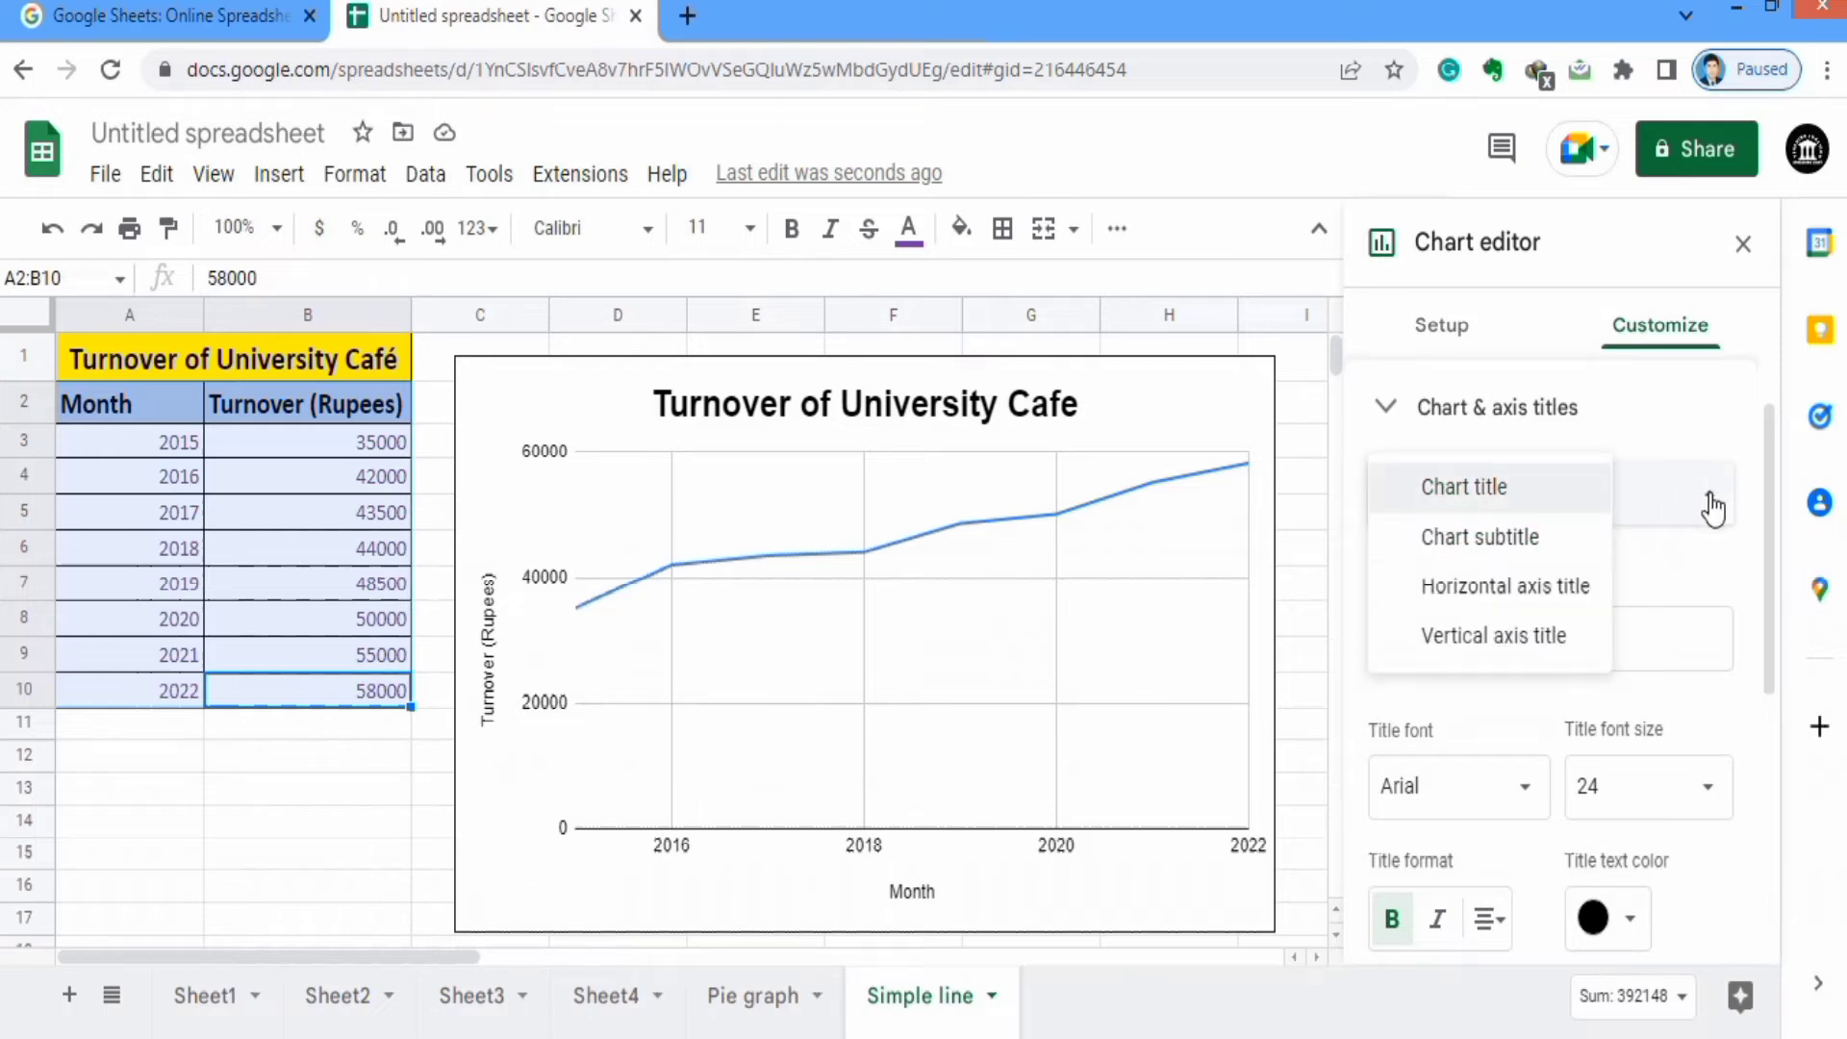
pyautogui.click(1516, 587)
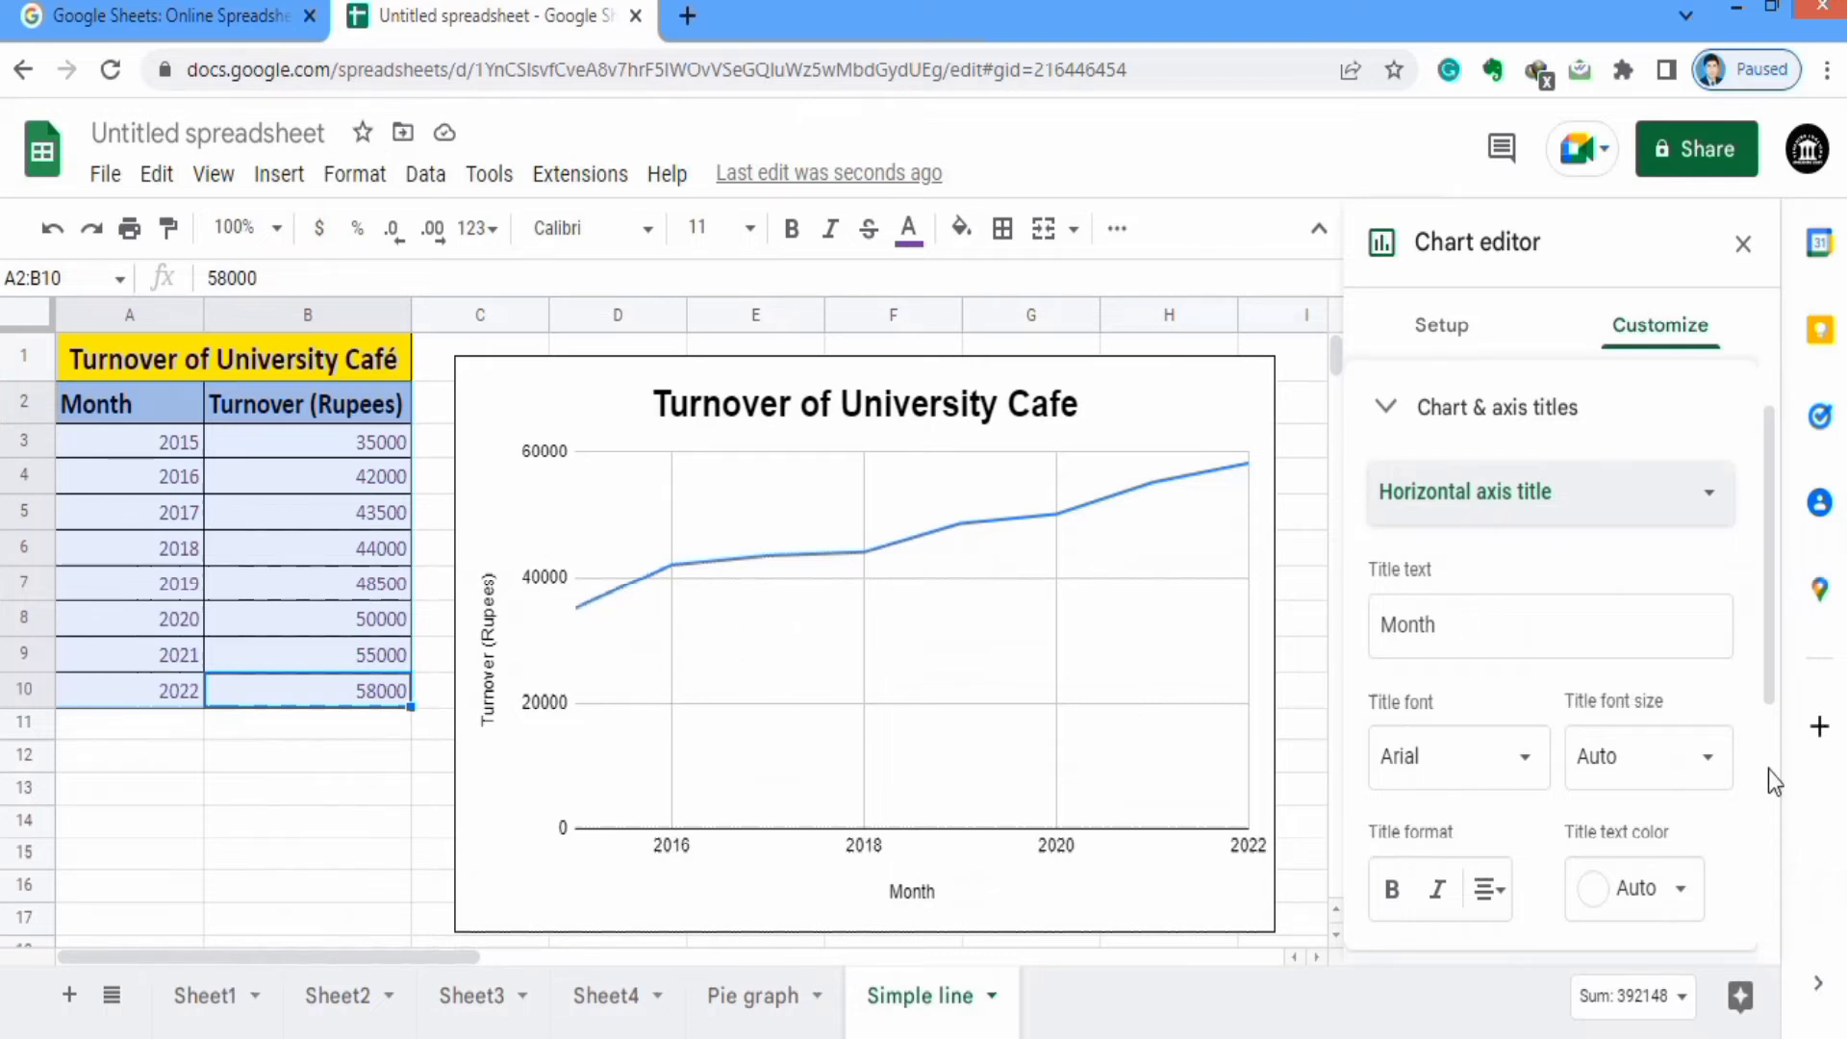
pyautogui.click(1708, 767)
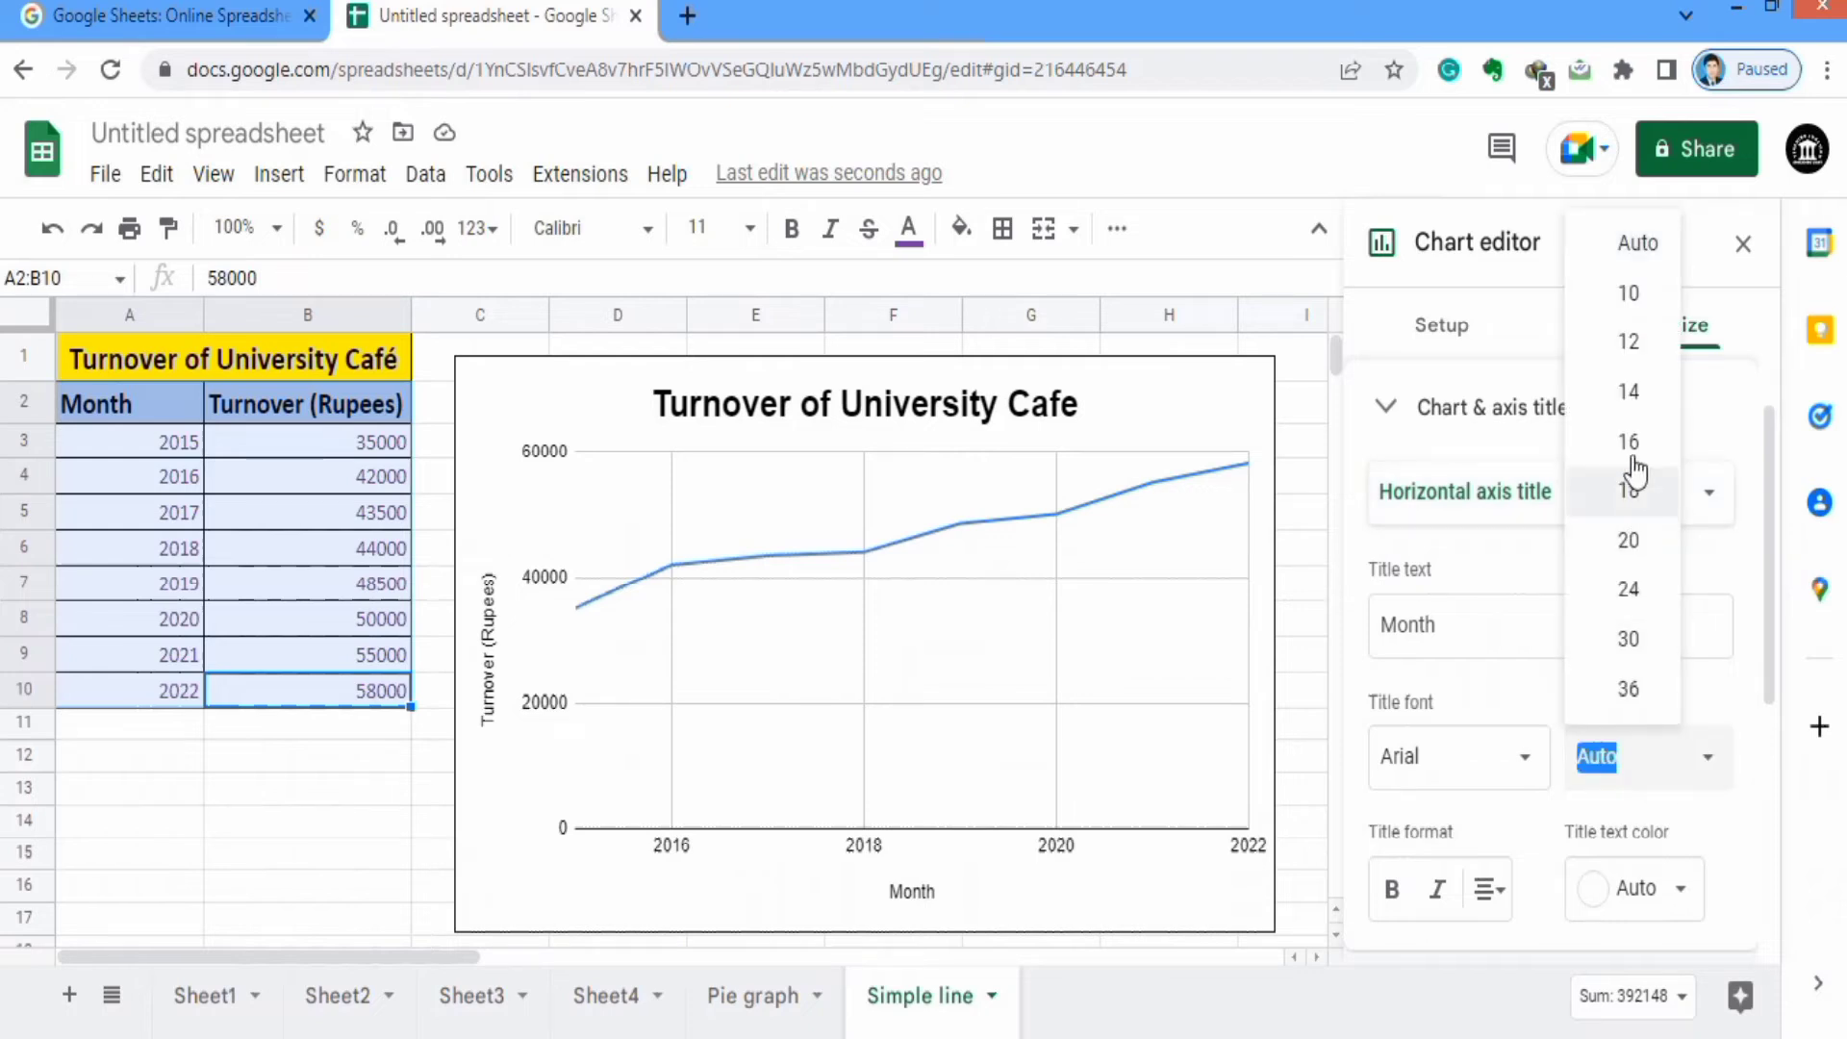
pyautogui.click(1631, 394)
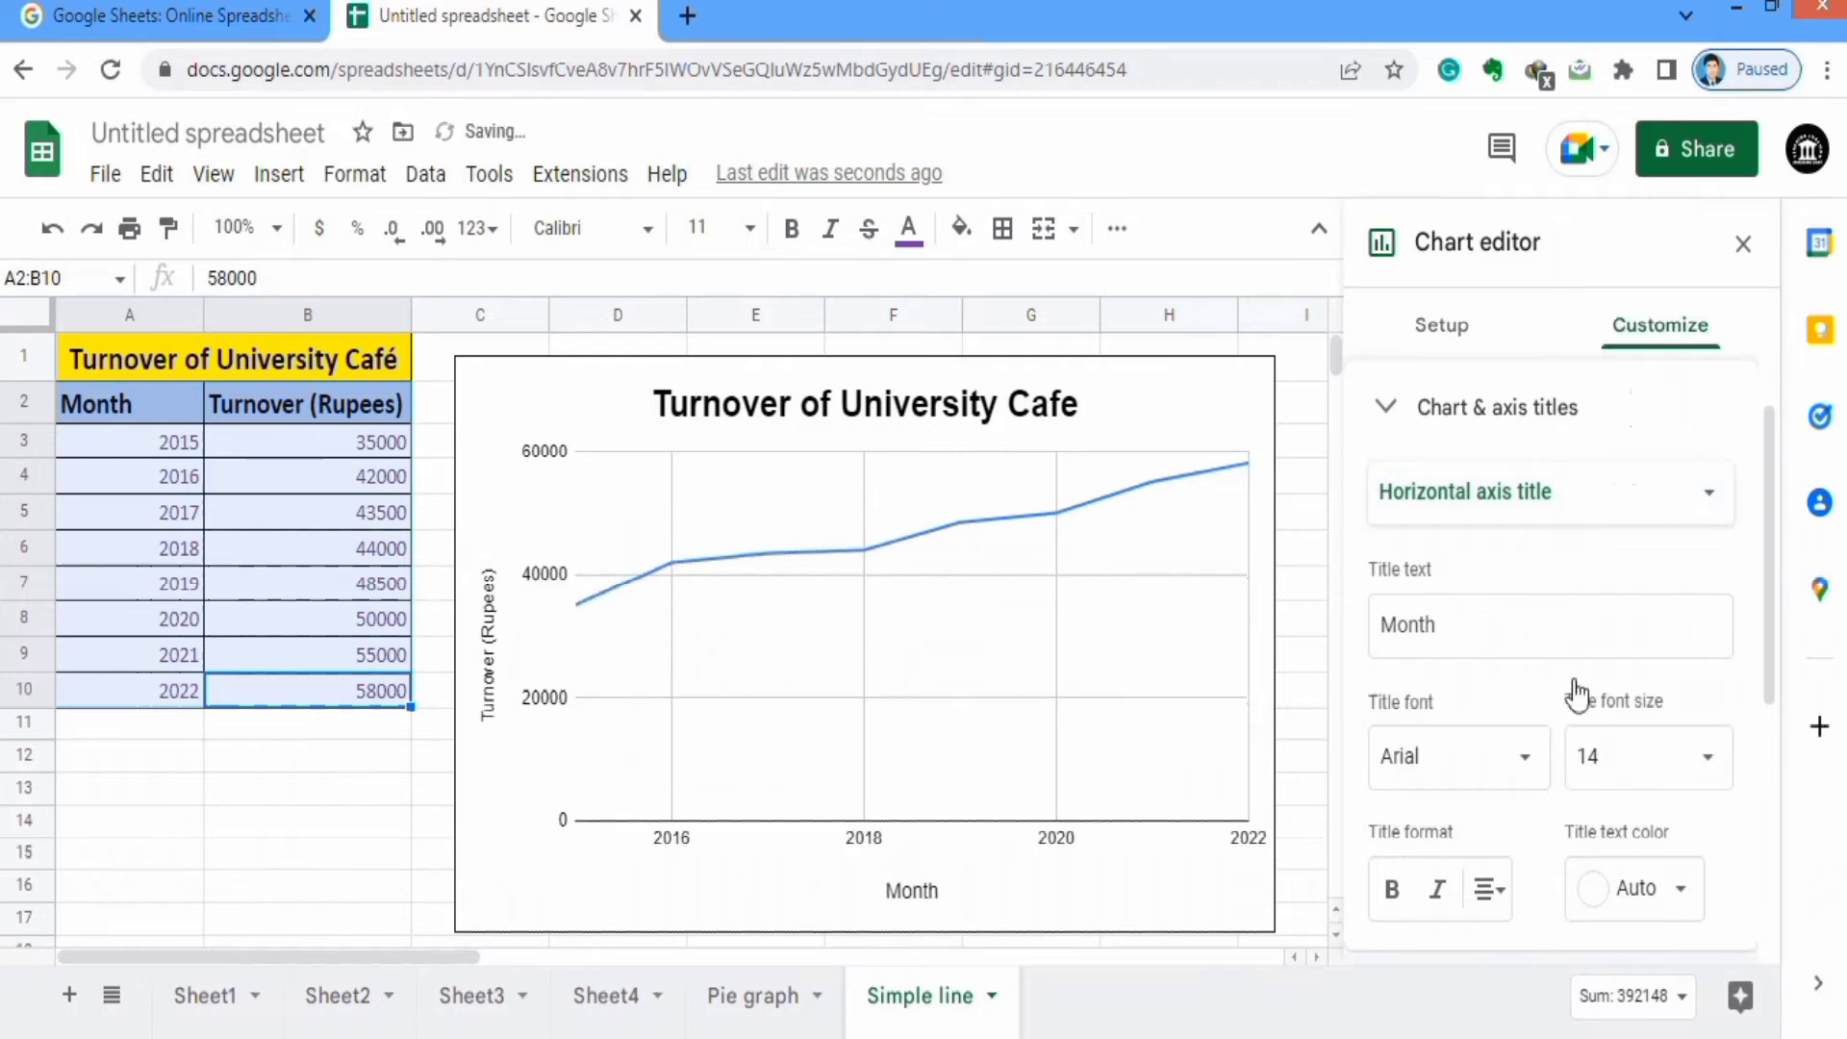
pyautogui.click(1392, 893)
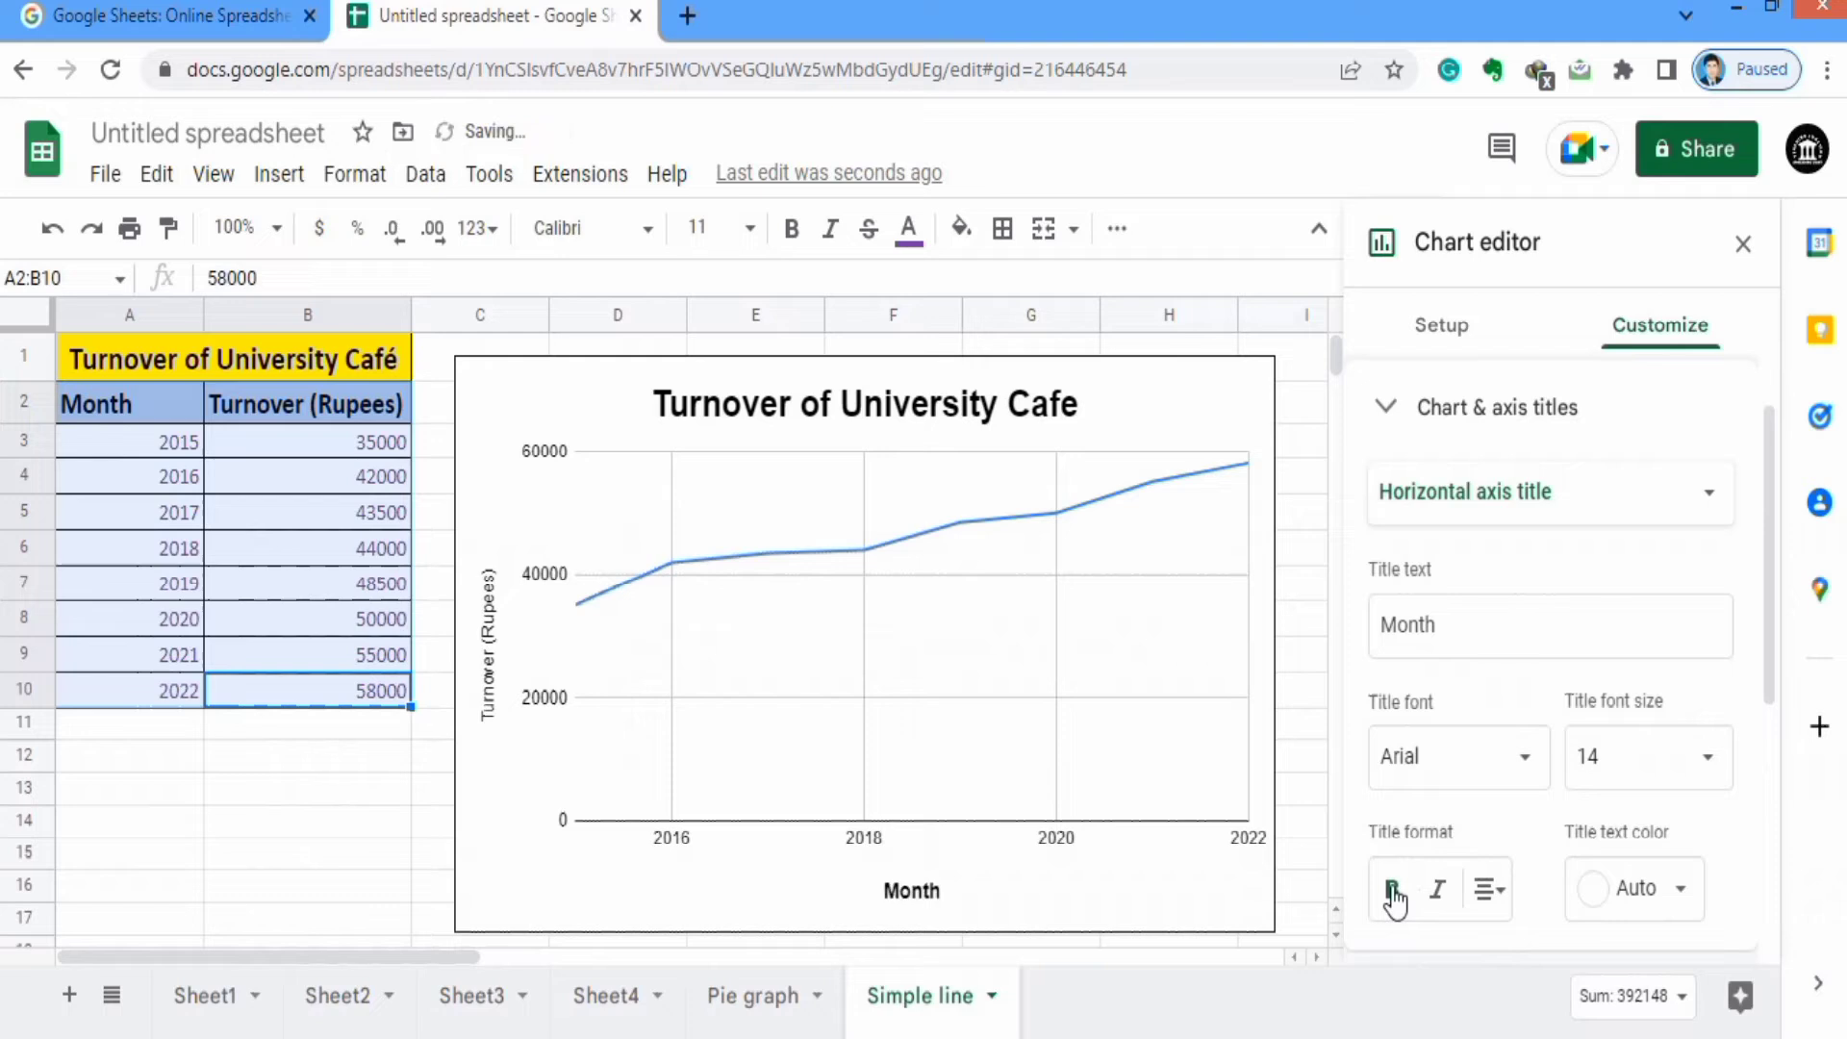
pyautogui.click(1680, 902)
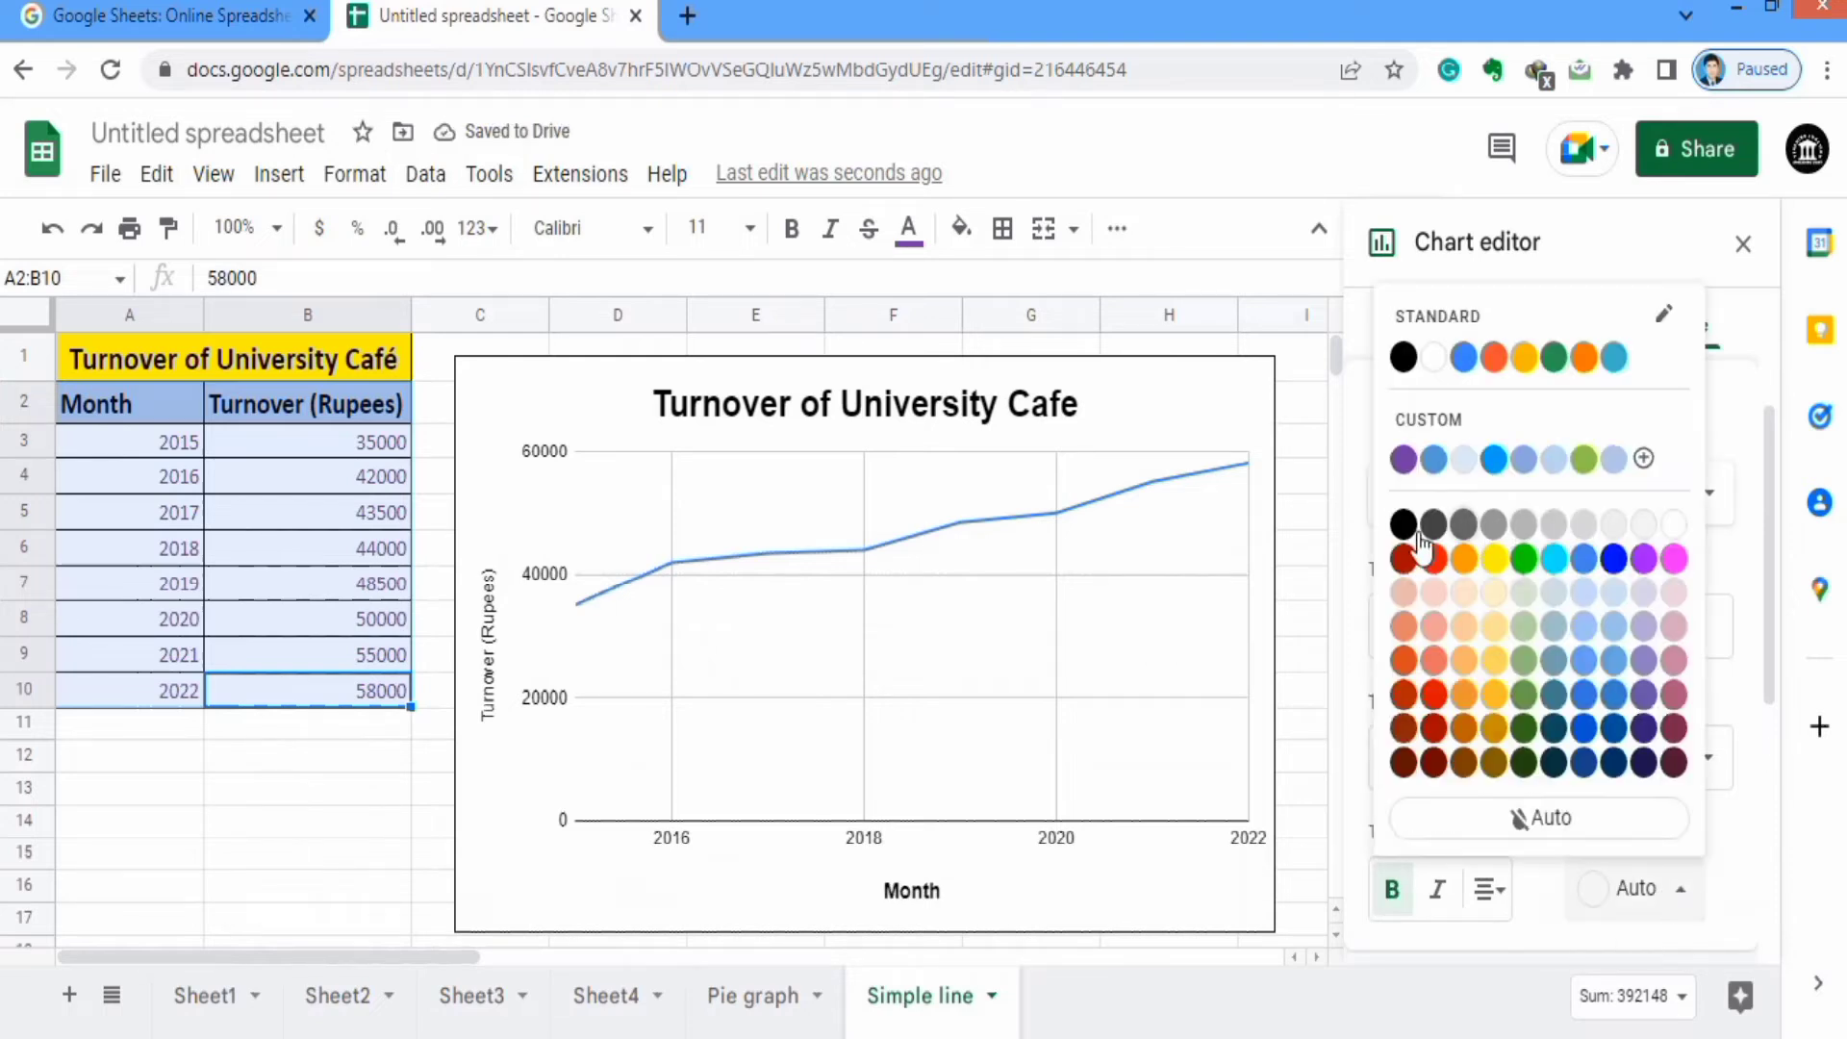
pyautogui.click(1403, 360)
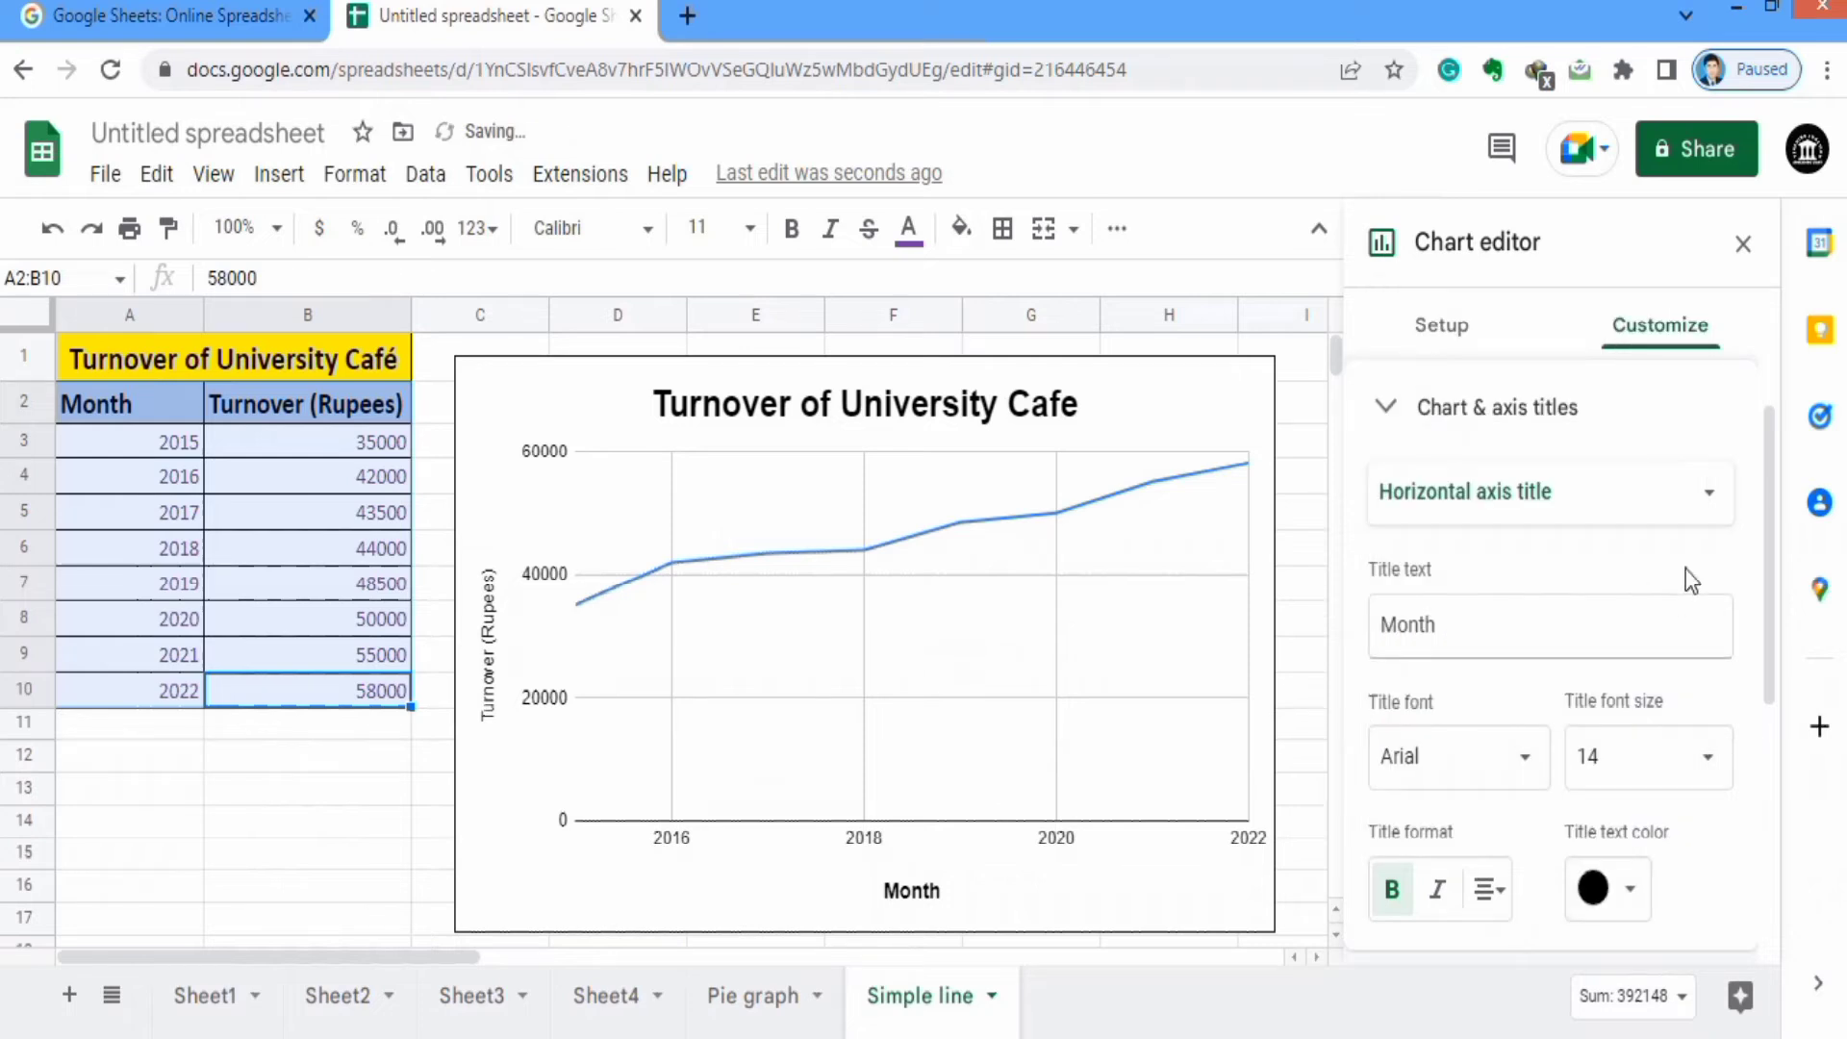
# Format the vertical axis title "Turnover (Rupees)" with font size 14, black text color and bold.
pyautogui.click(1711, 497)
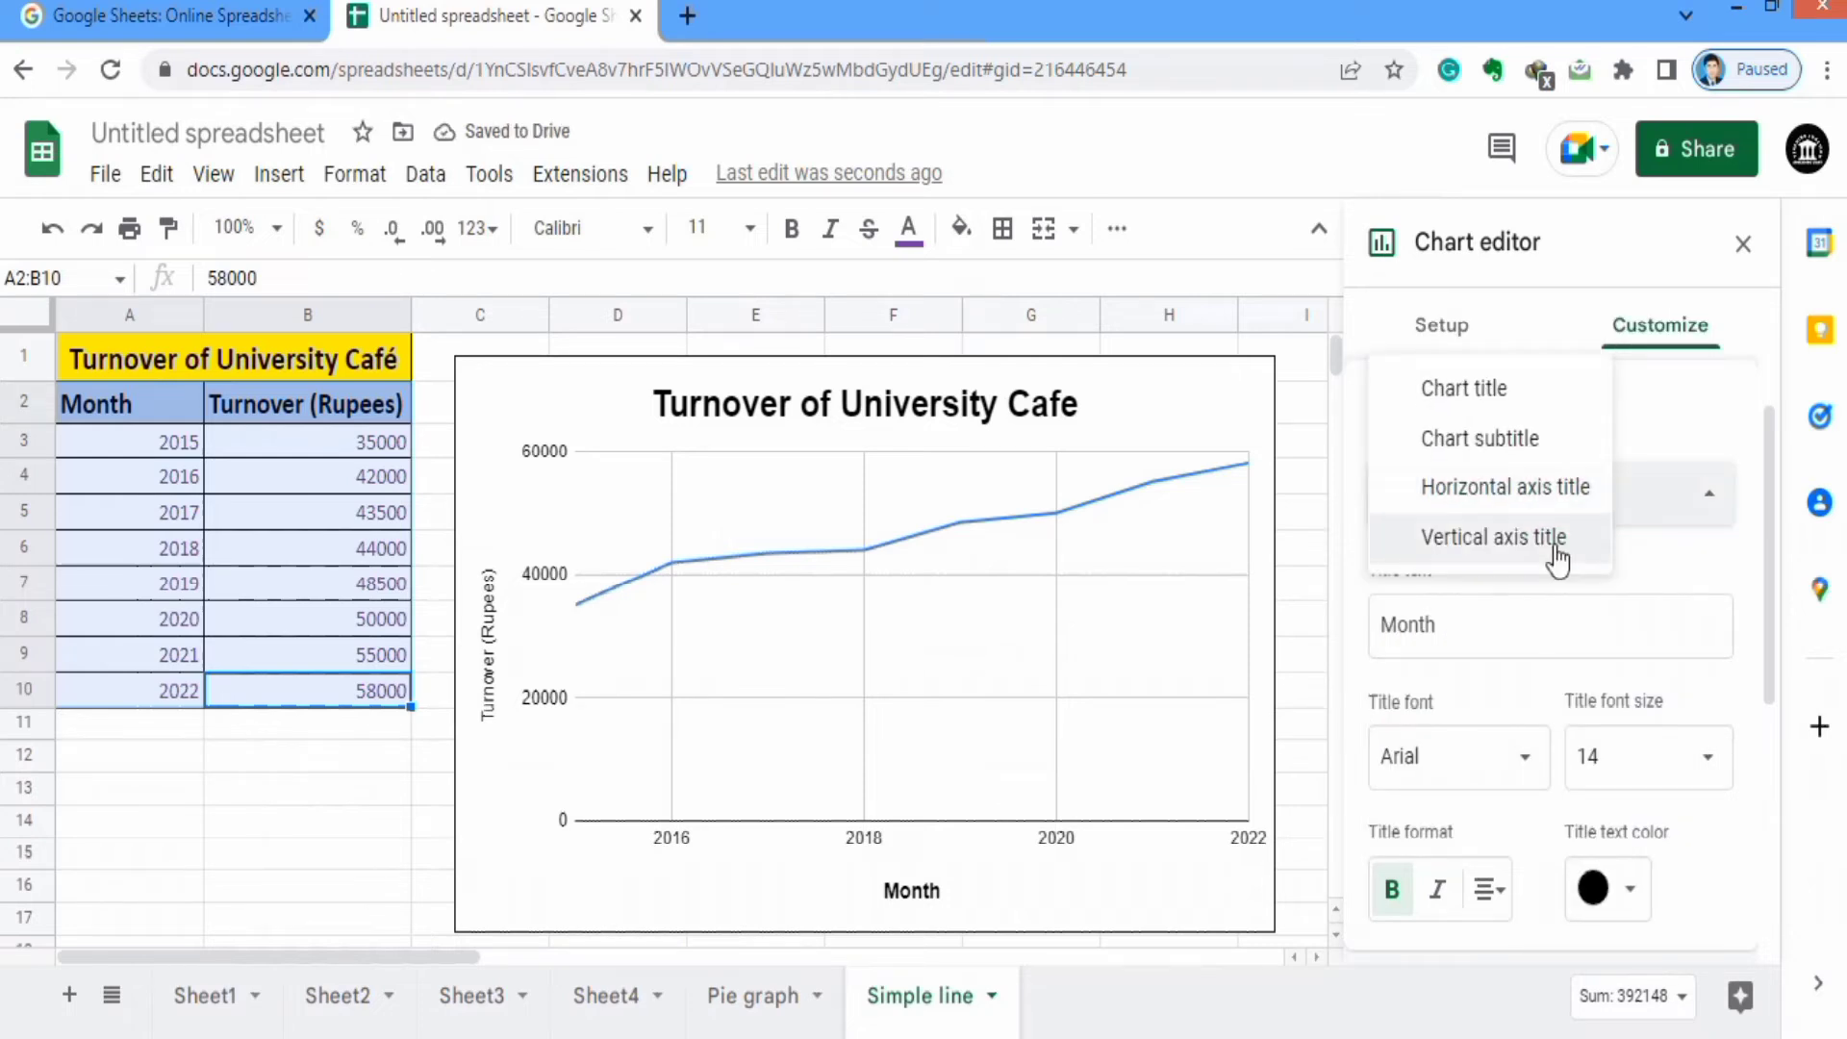
pyautogui.click(1555, 550)
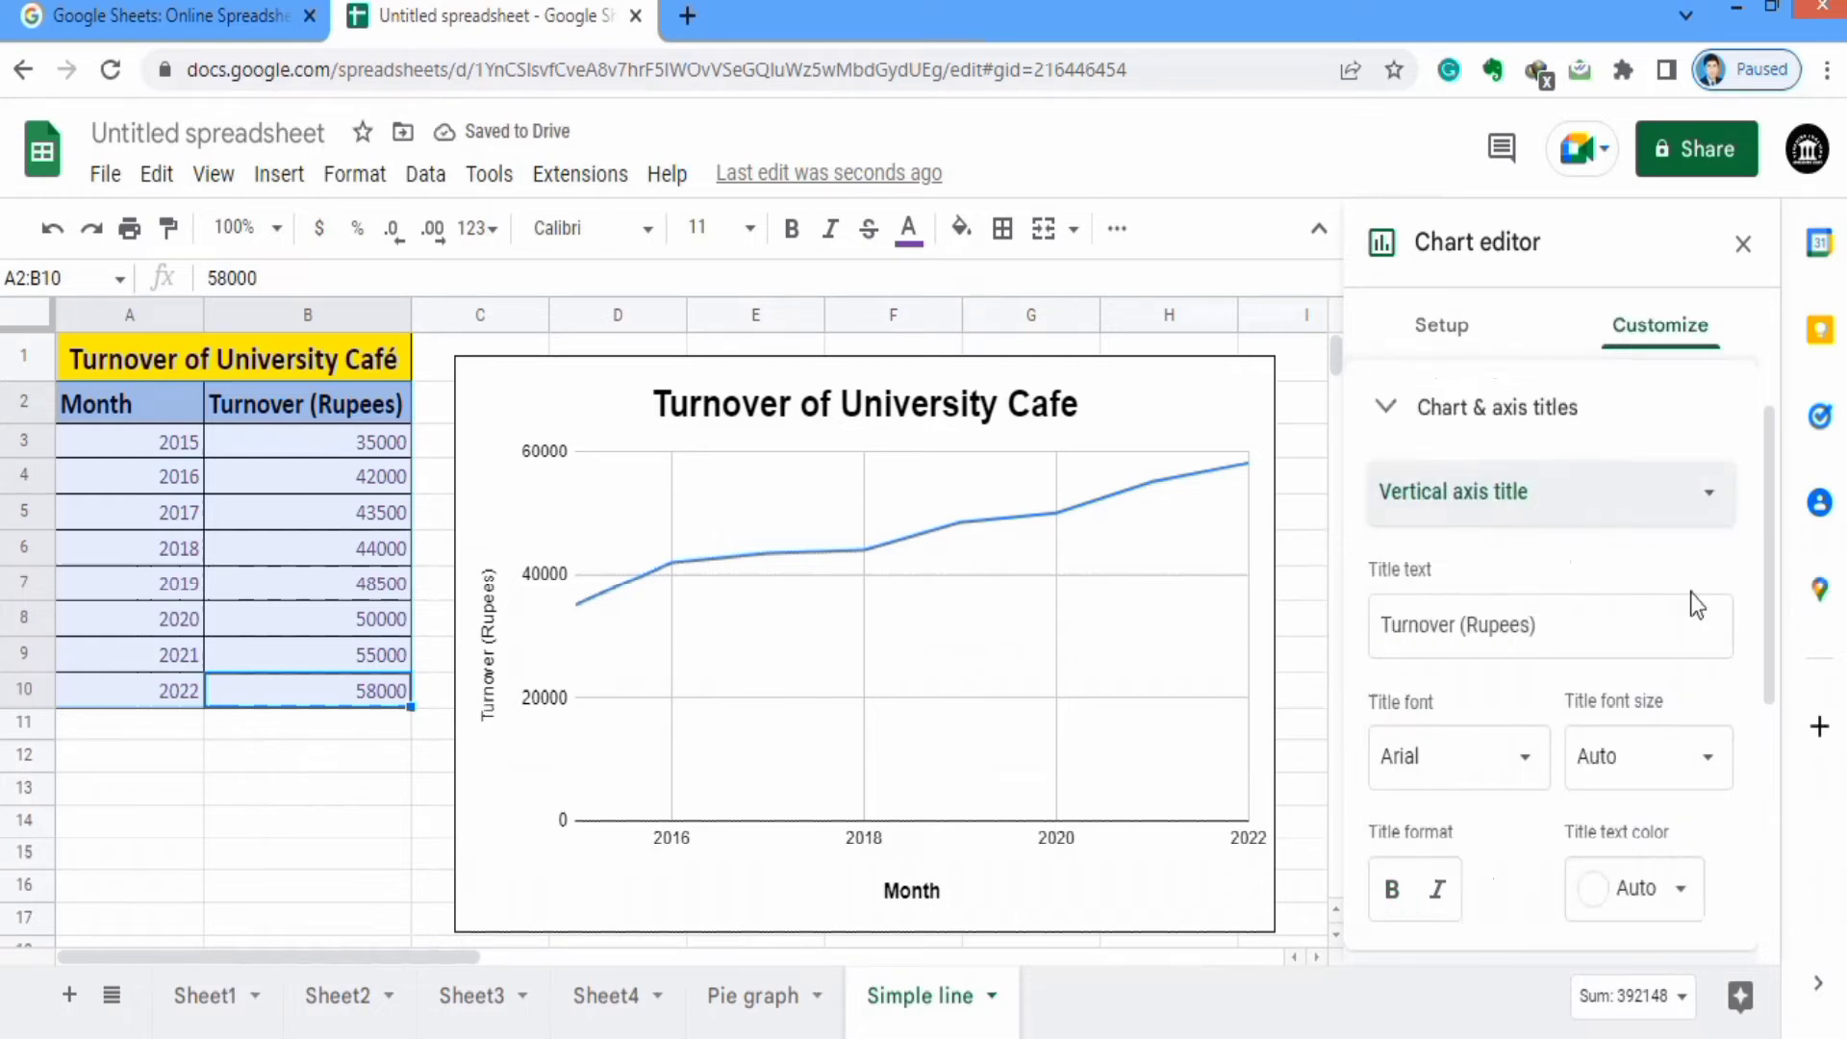
pyautogui.click(1708, 774)
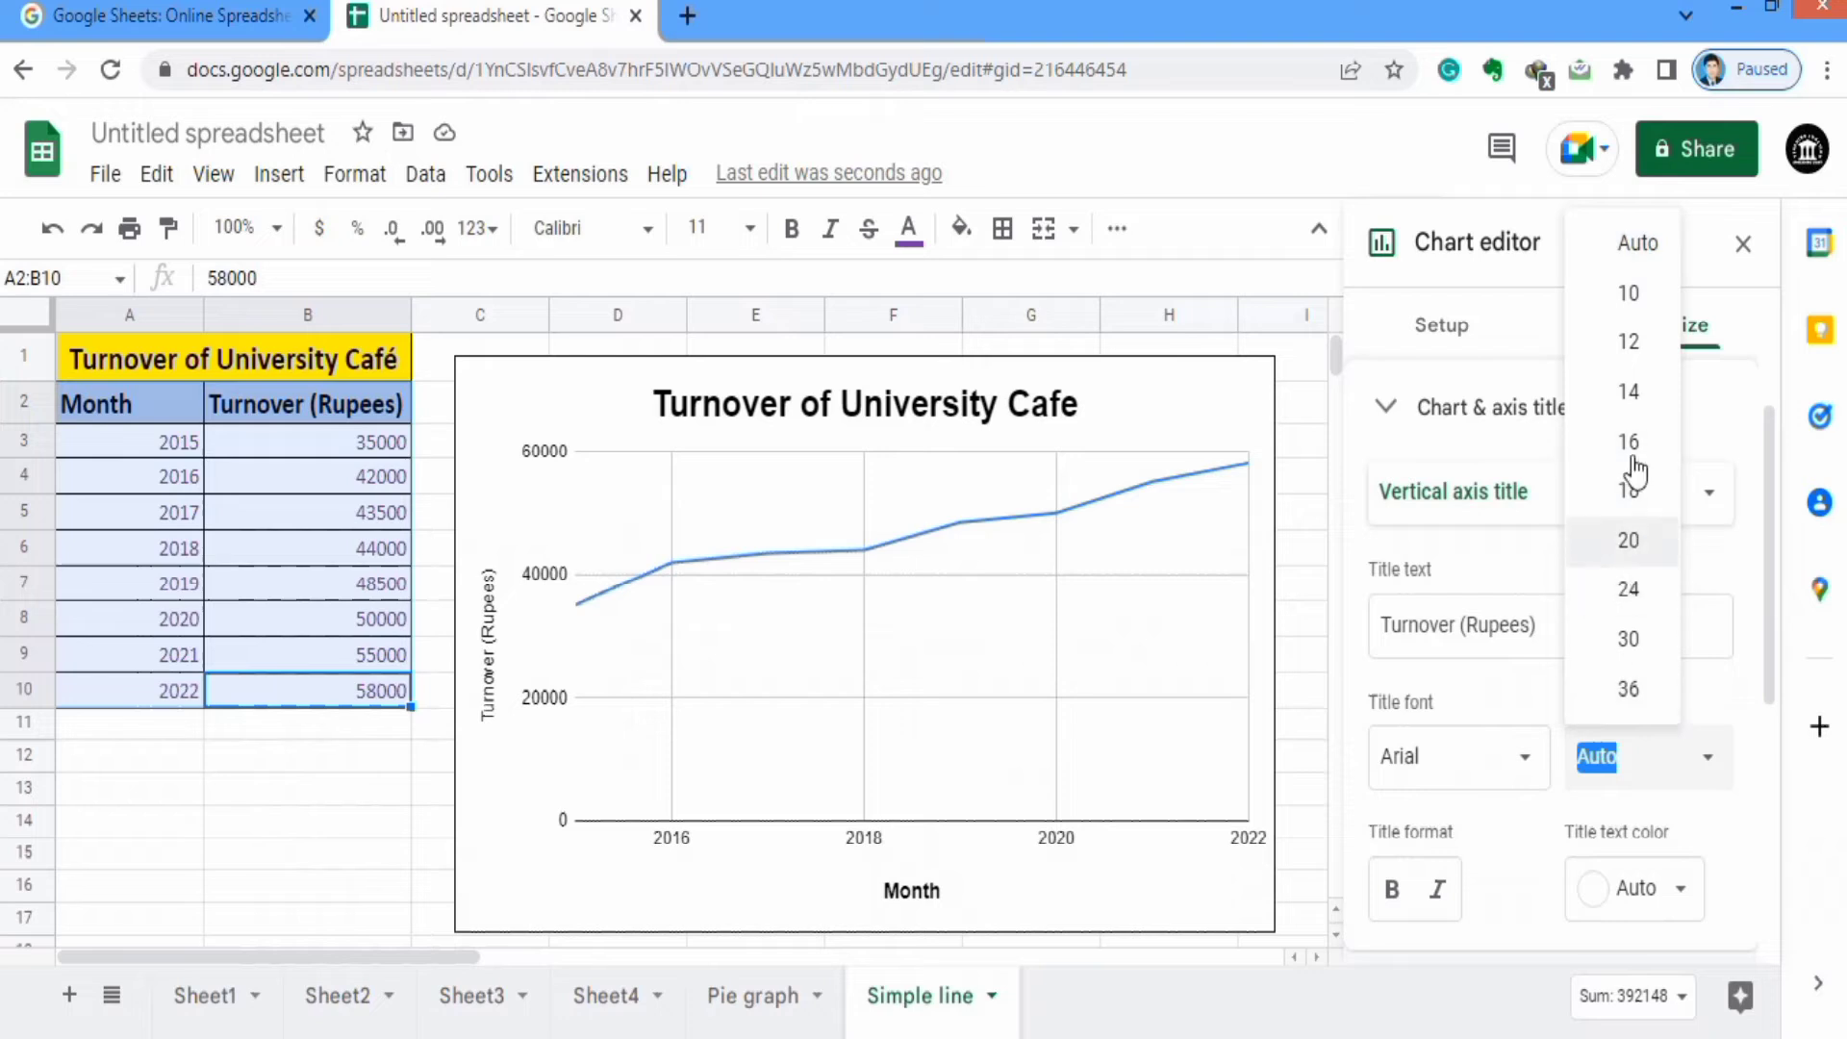
pyautogui.click(1628, 392)
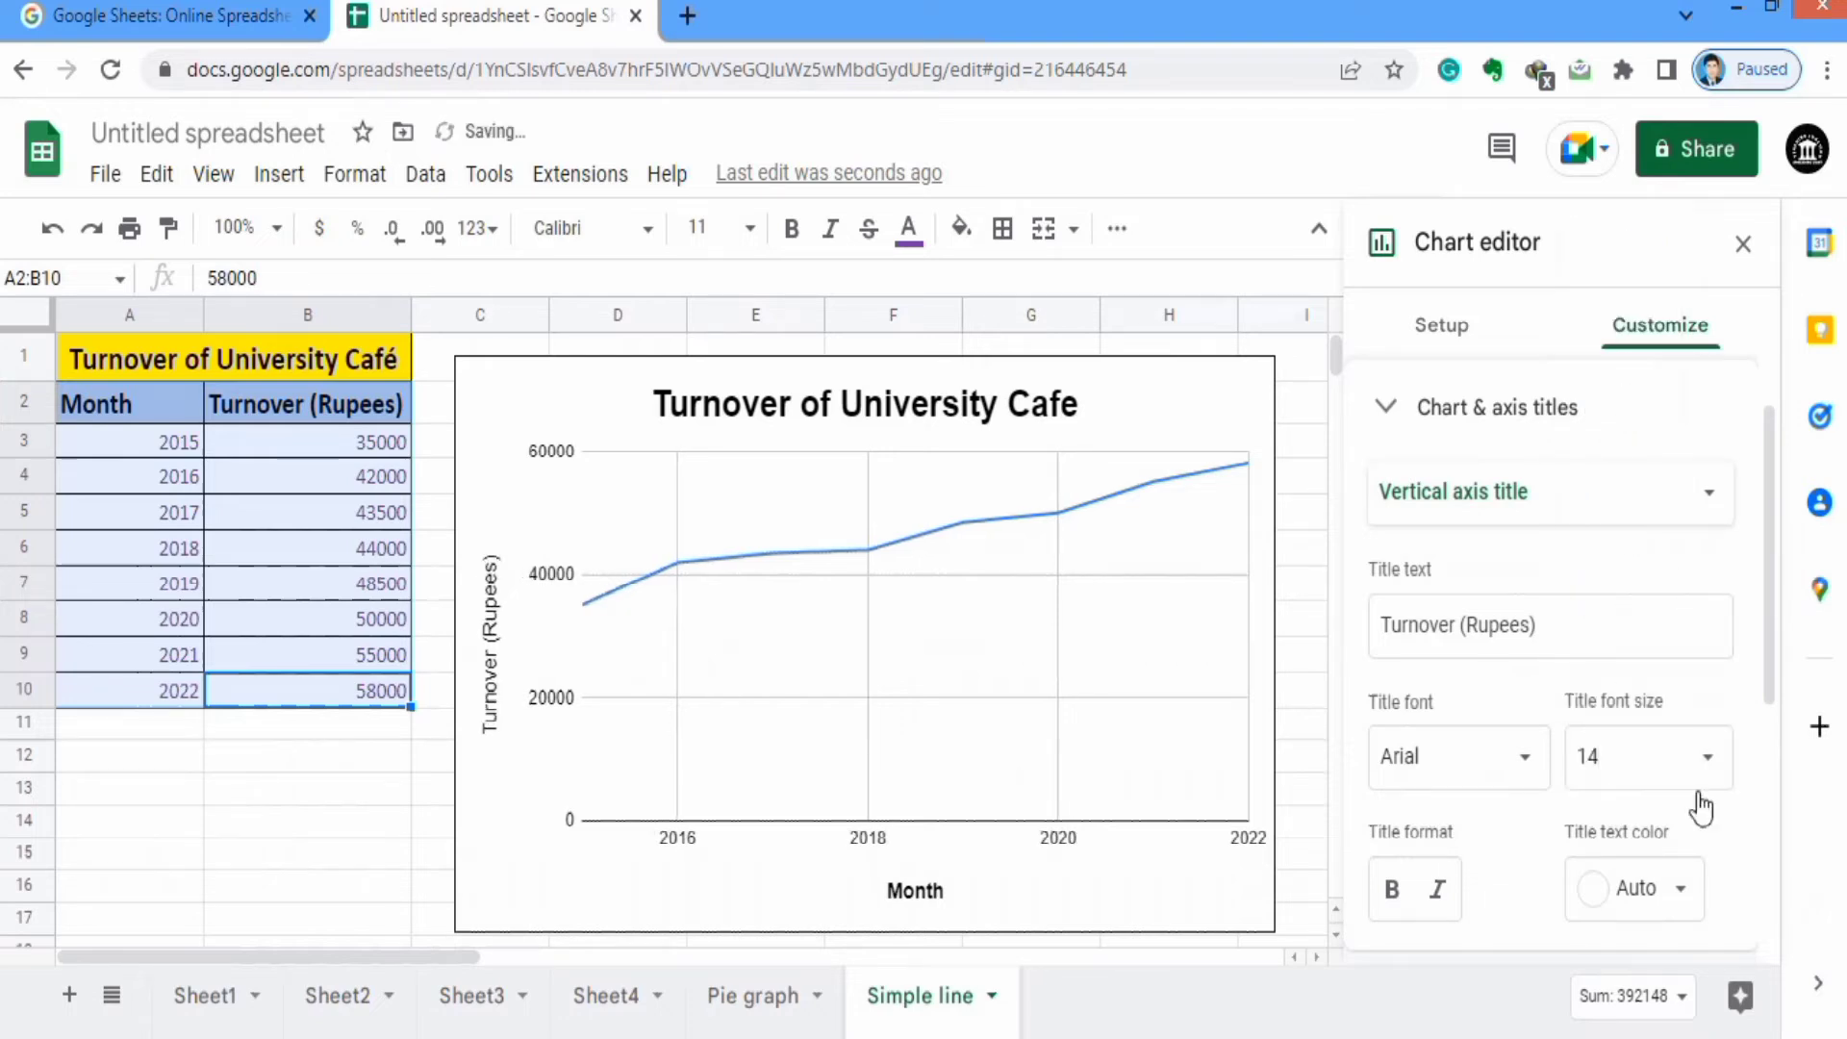
pyautogui.click(1681, 888)
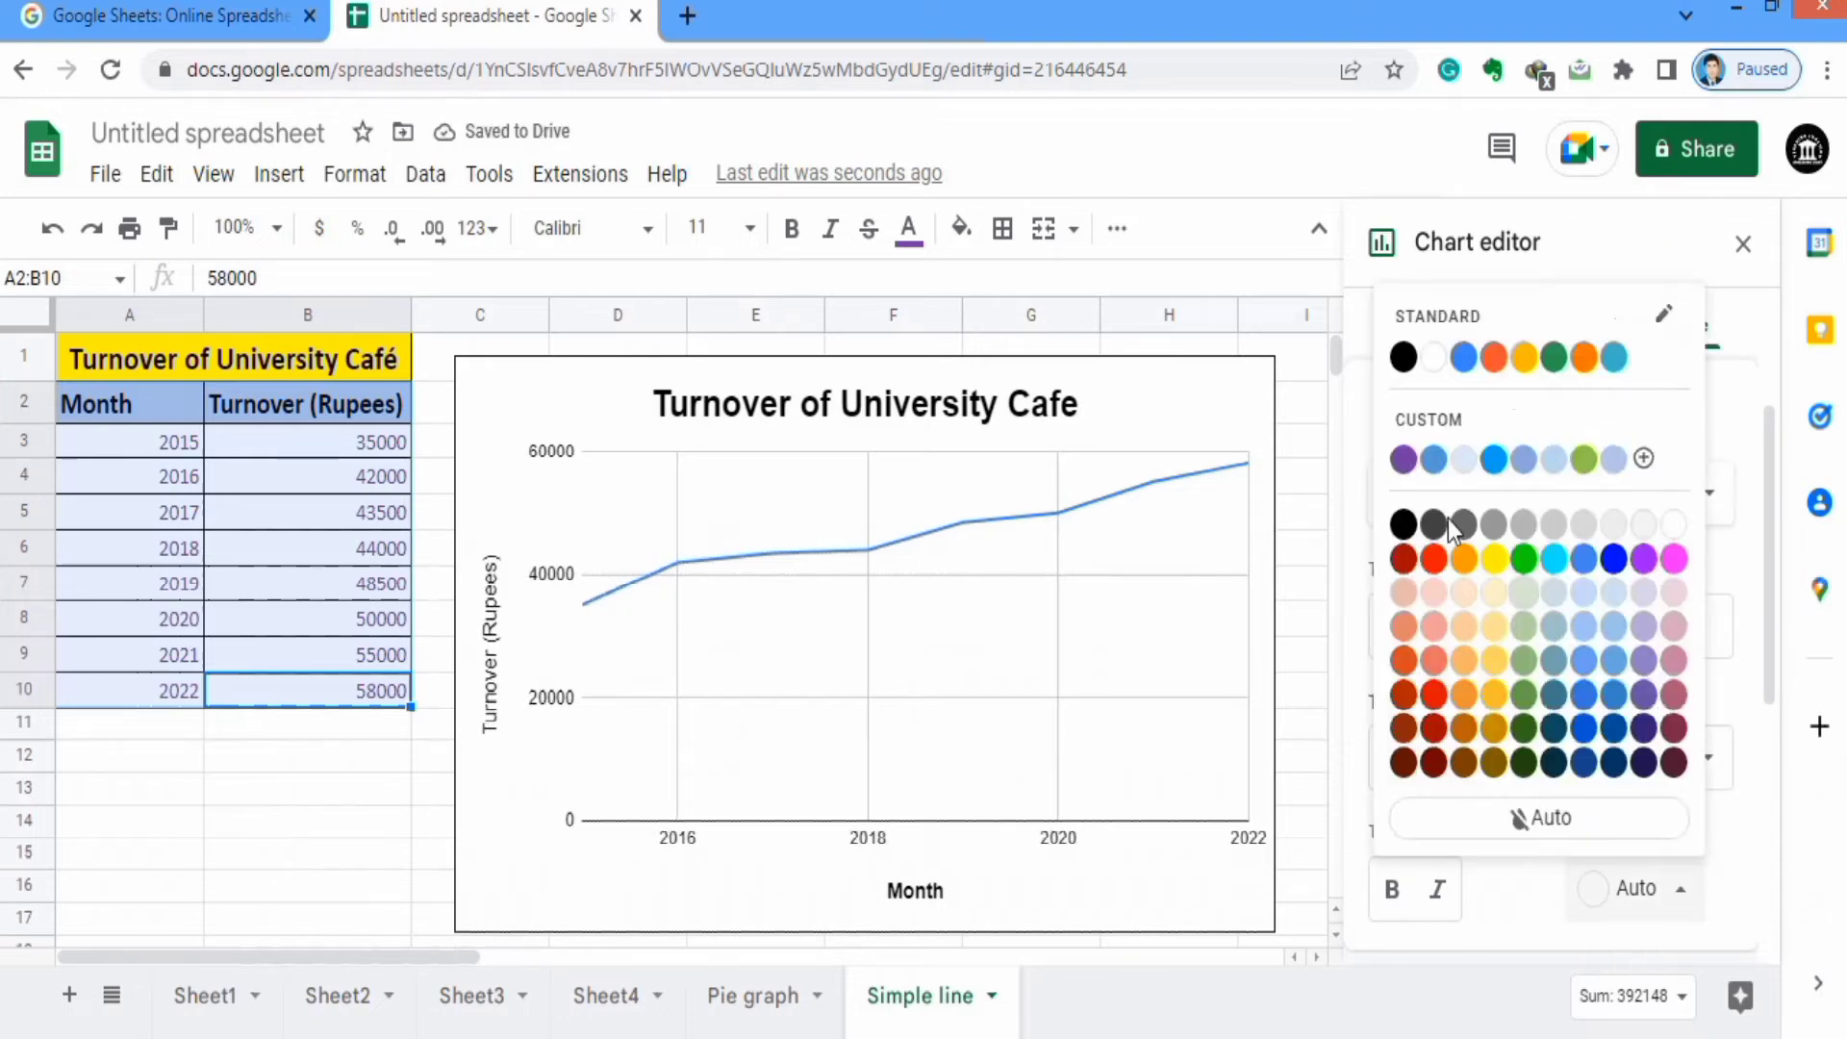
pyautogui.click(1403, 357)
pyautogui.click(1390, 900)
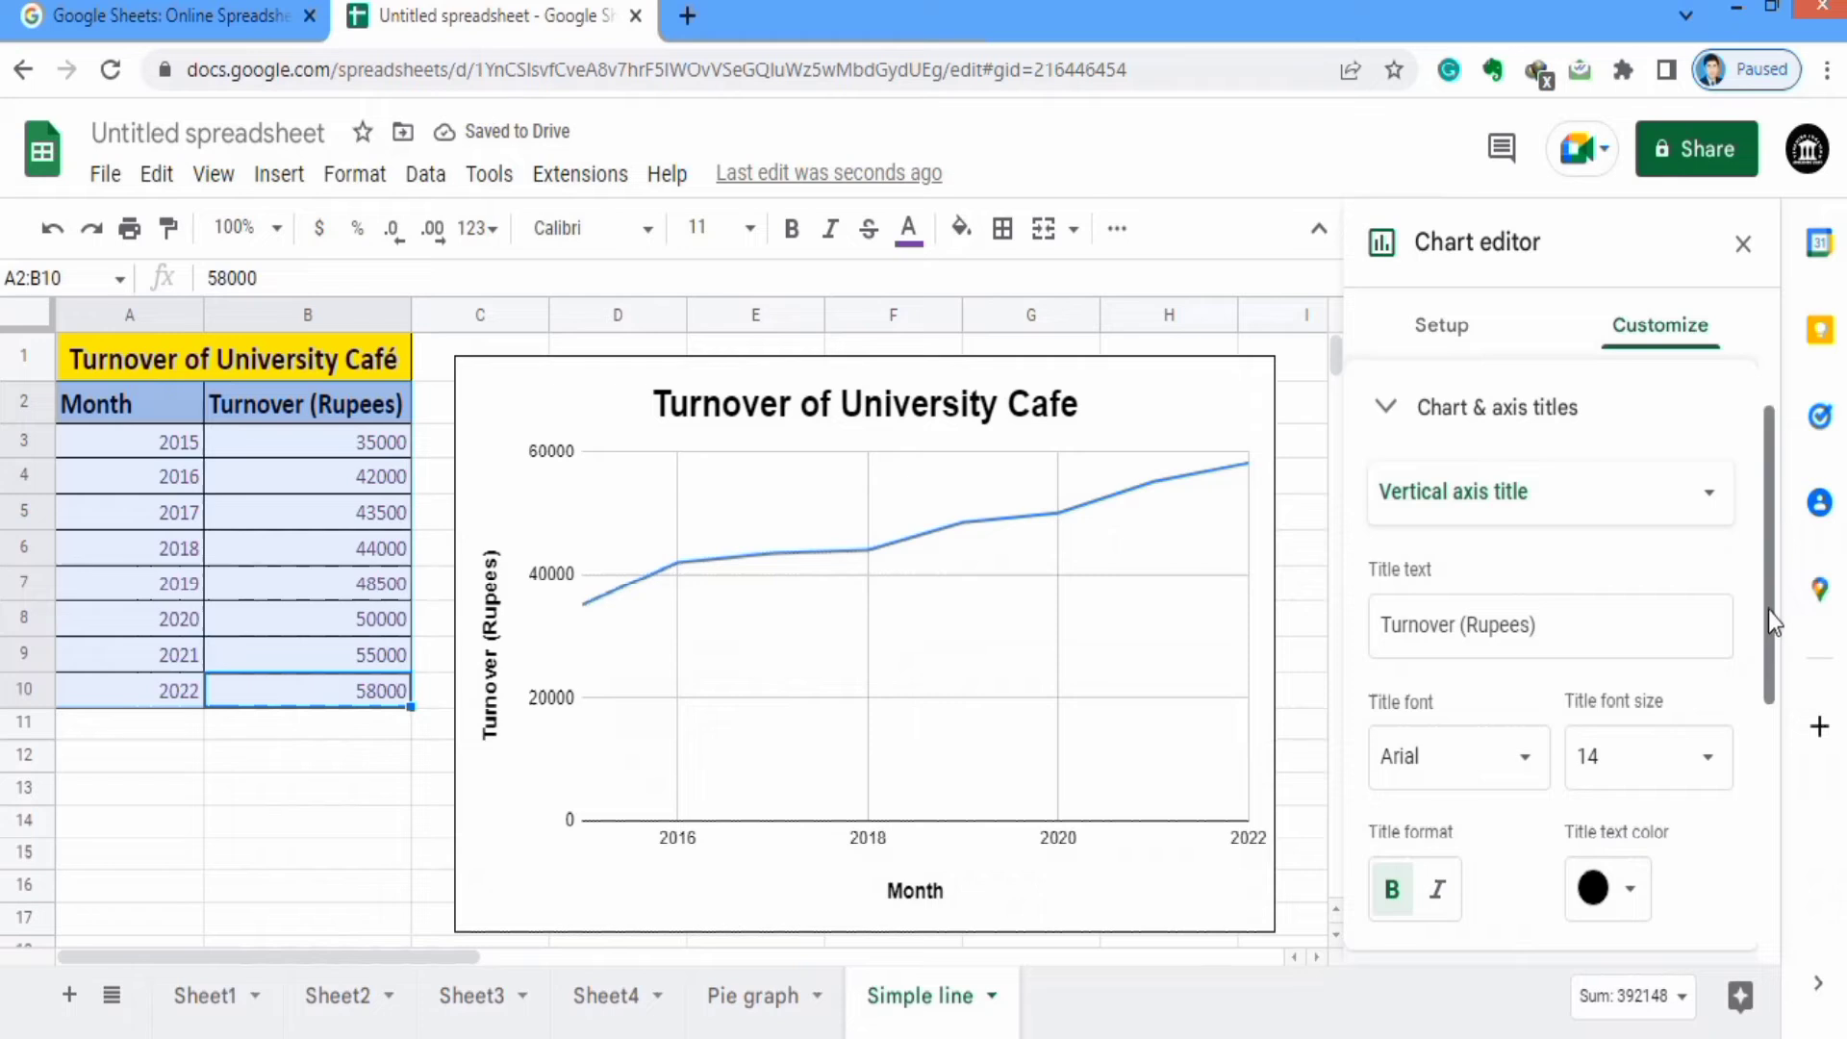
# Change the line color of the chart's data series to the standard orange-red.
pyautogui.moveTo(1768, 620); pyautogui.dragTo(1759, 822)
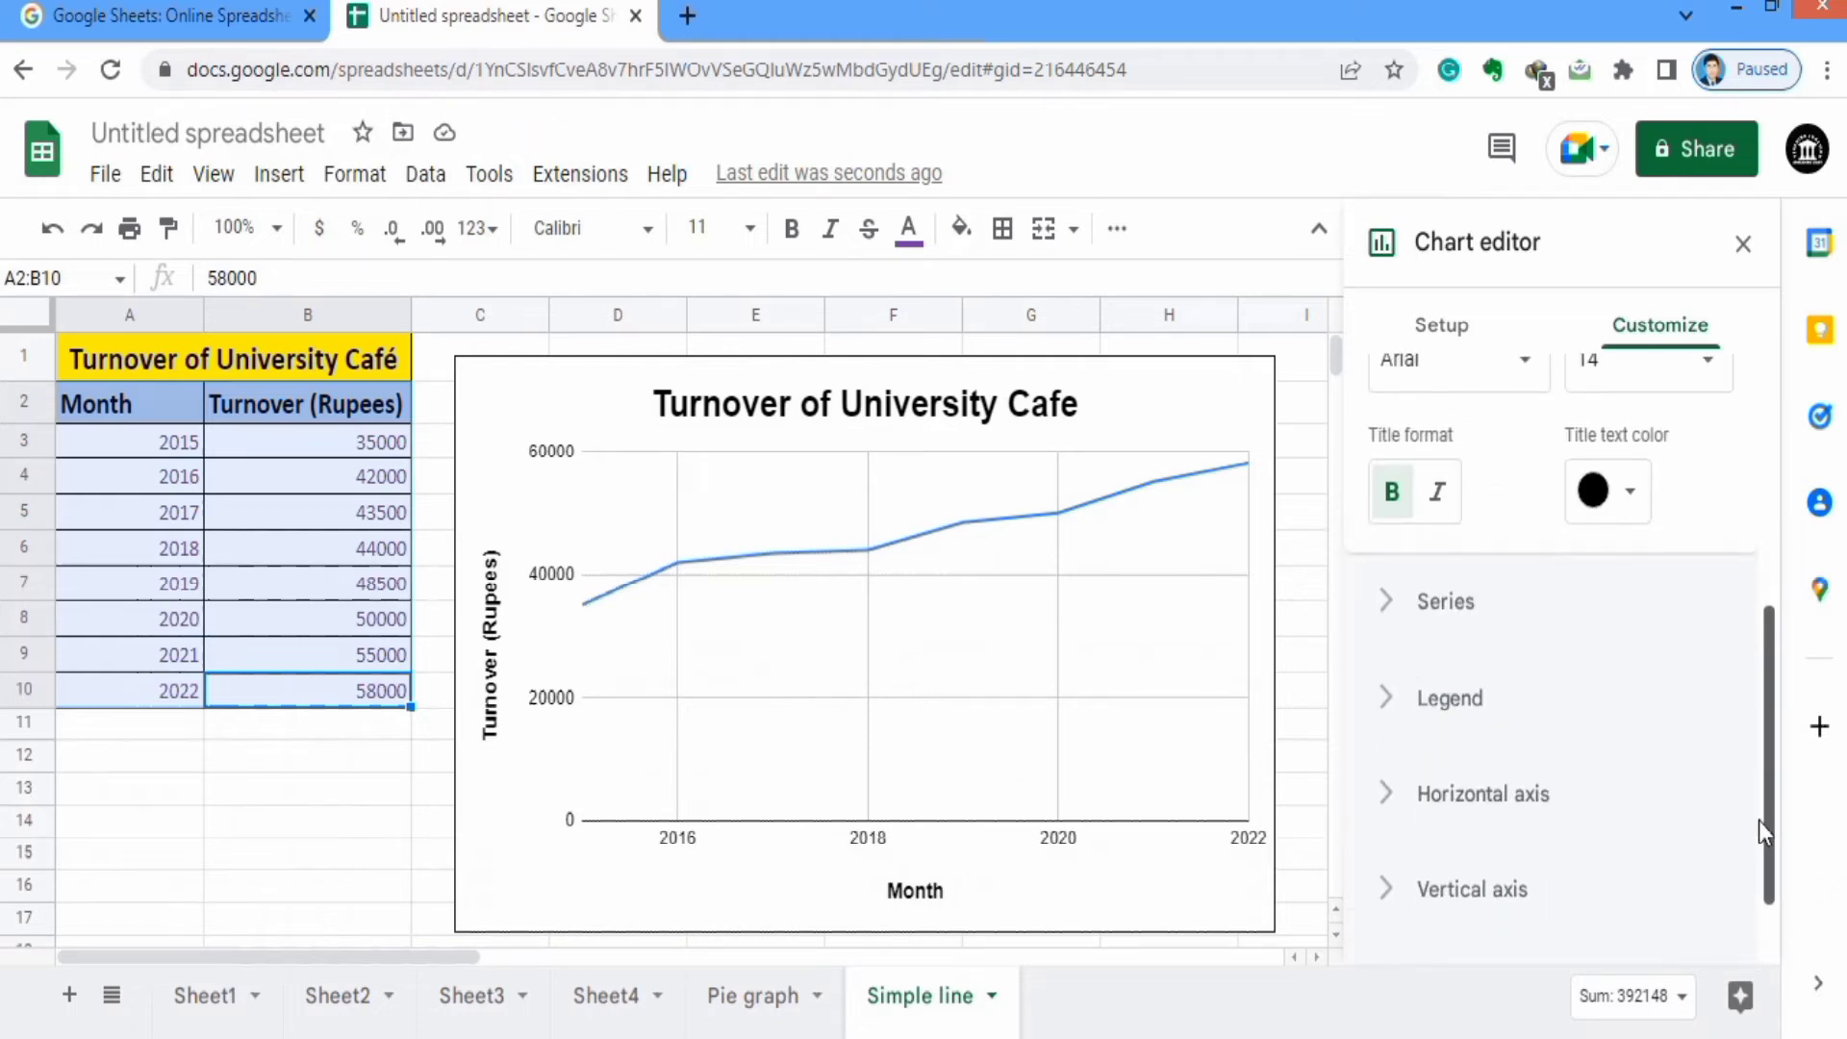
pyautogui.click(1462, 596)
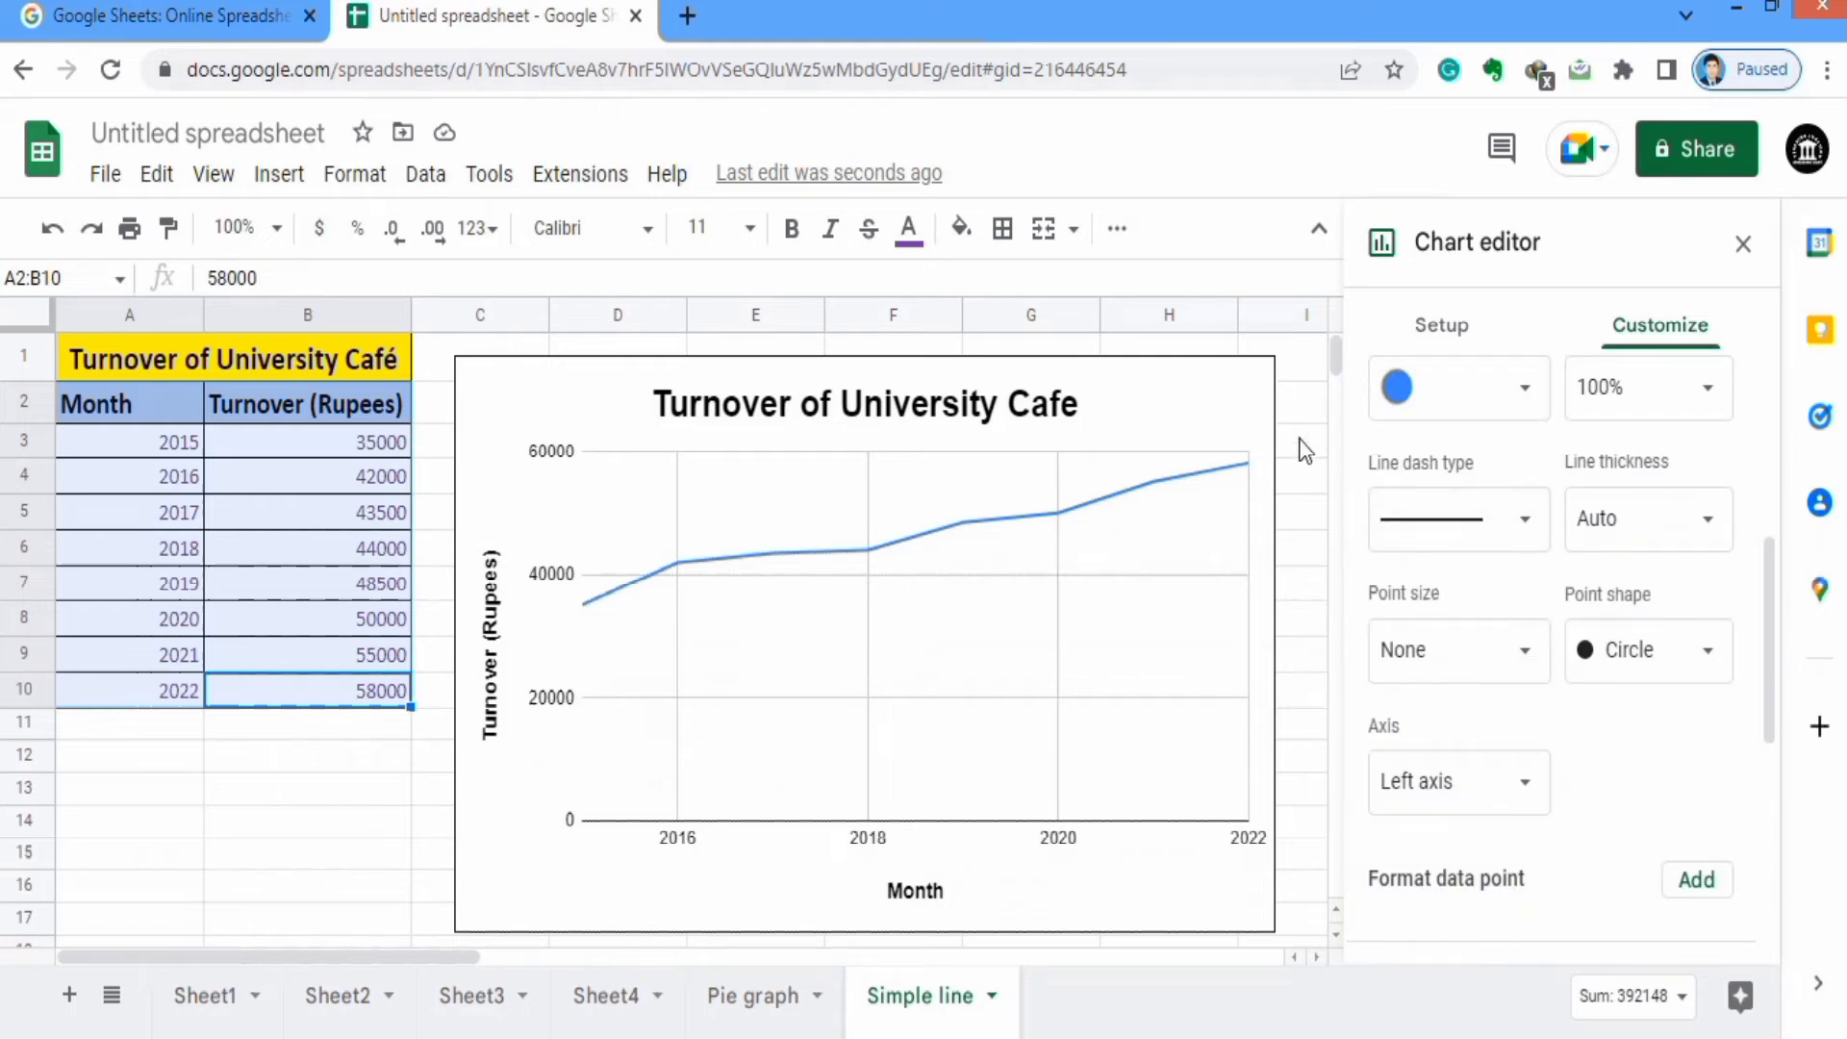
pyautogui.click(1525, 400)
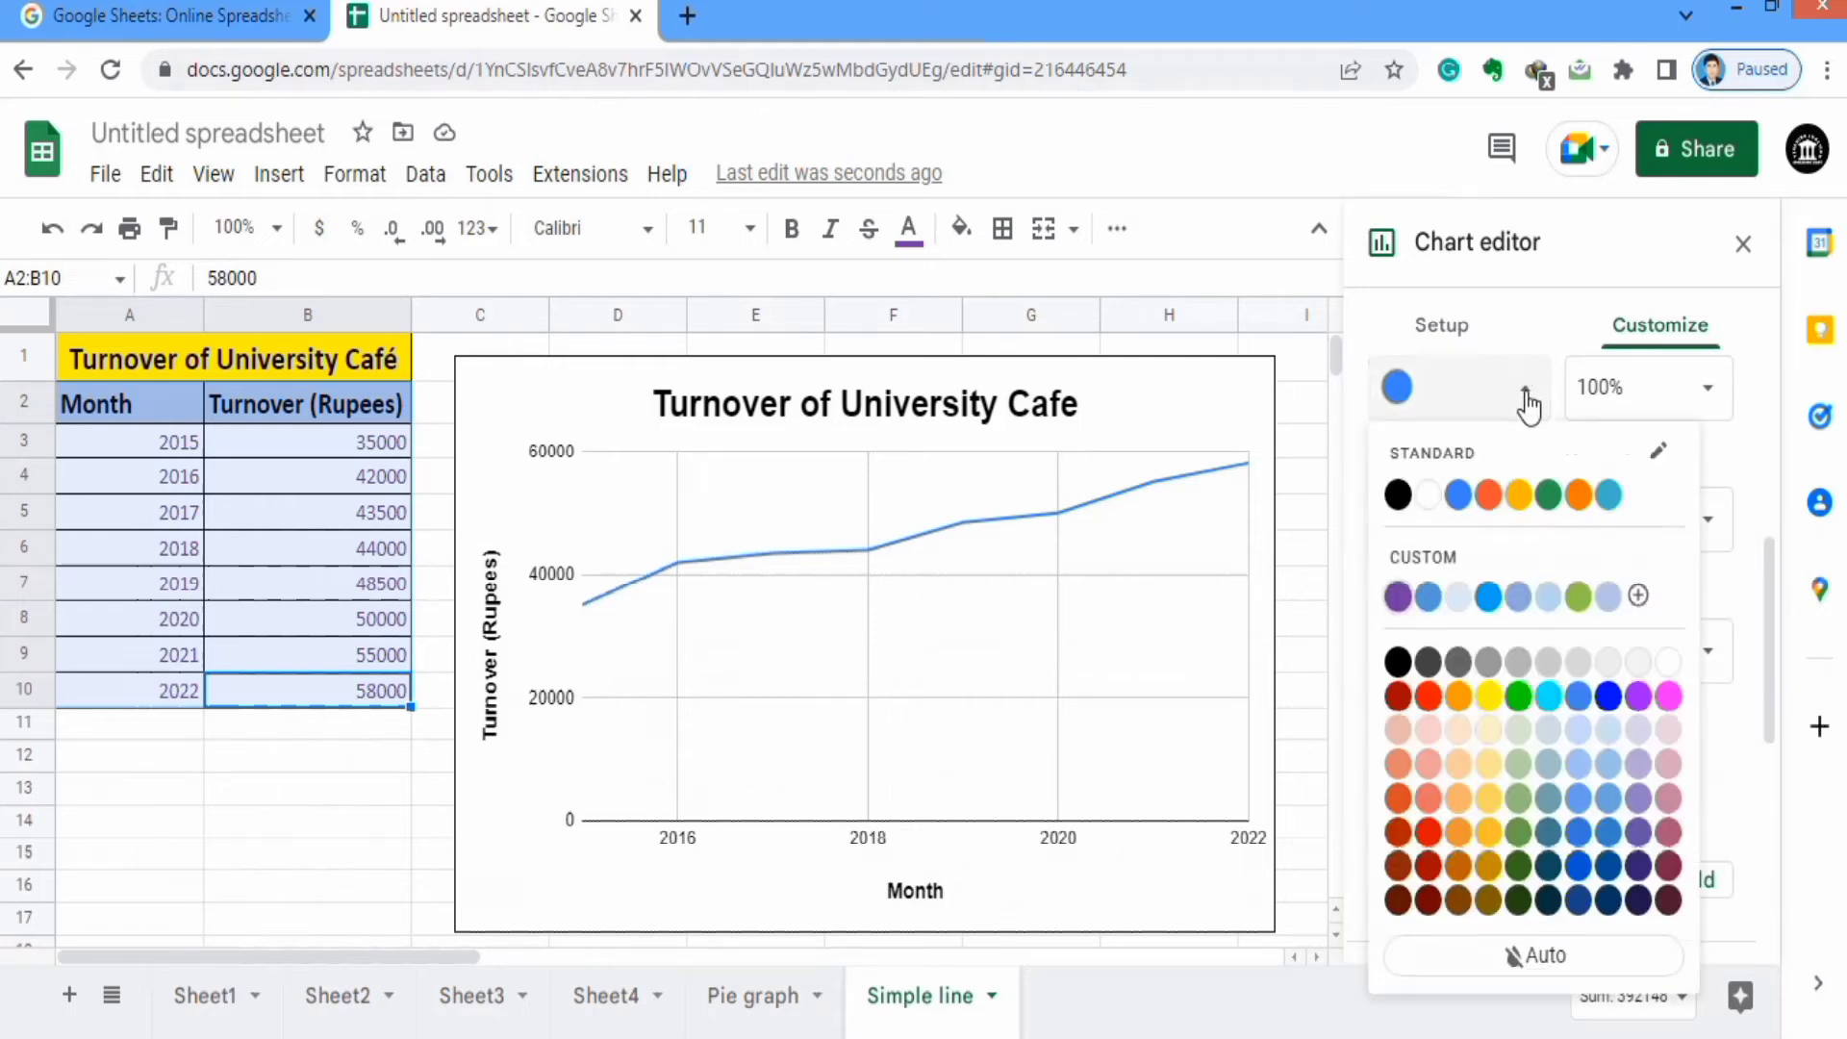
pyautogui.click(1488, 496)
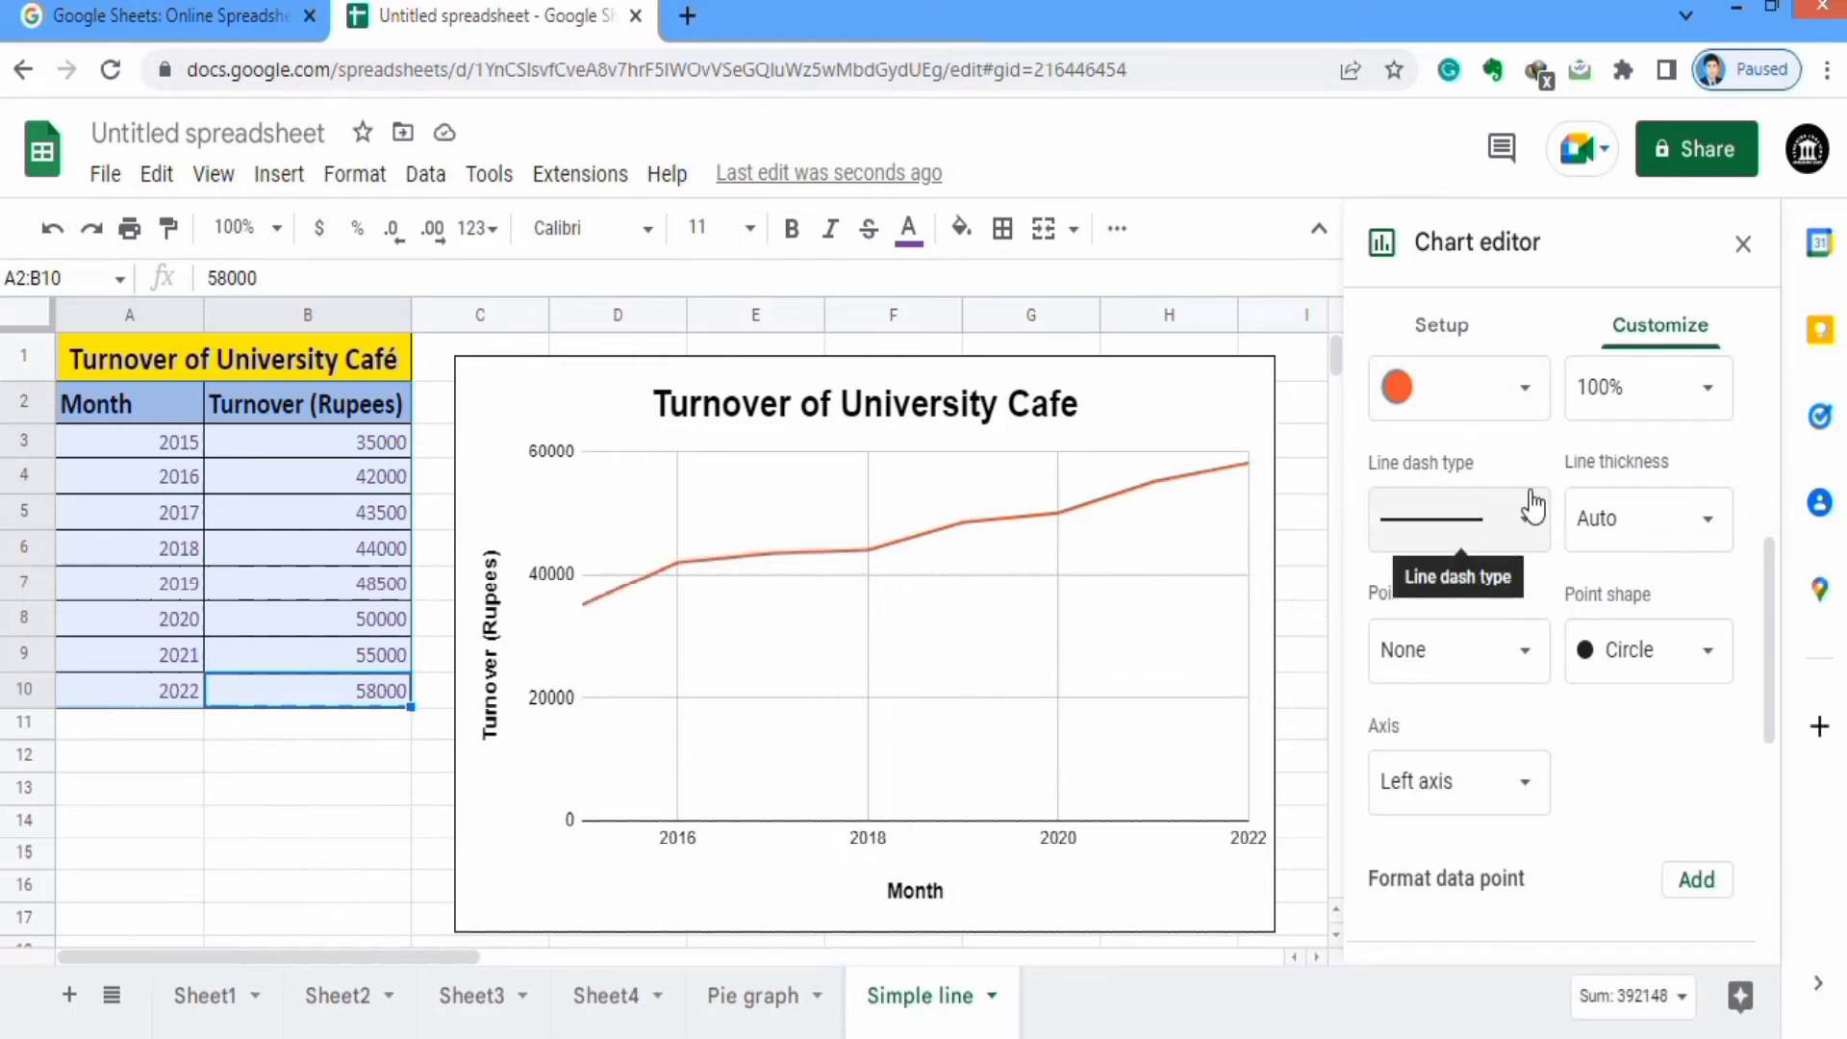
# Set the data series line to a solid dash type with a thickness of 4px.
pyautogui.click(1527, 527)
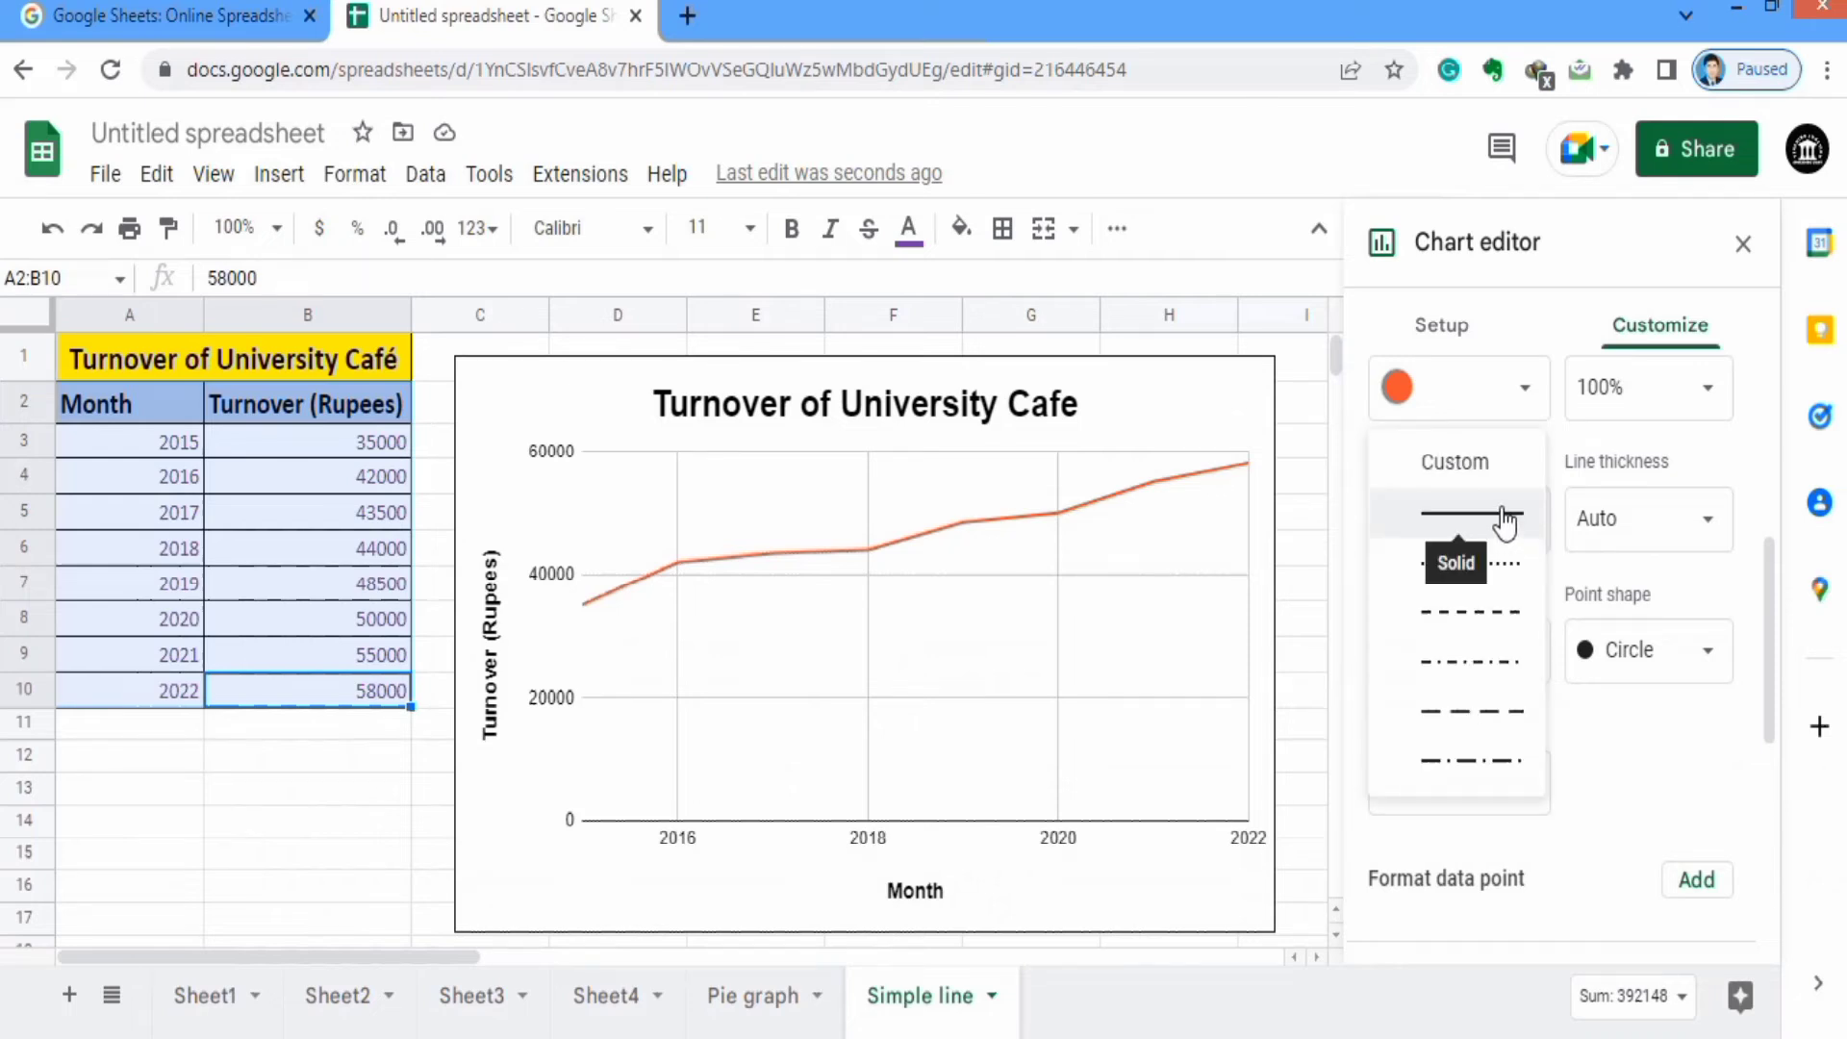
pyautogui.click(1508, 520)
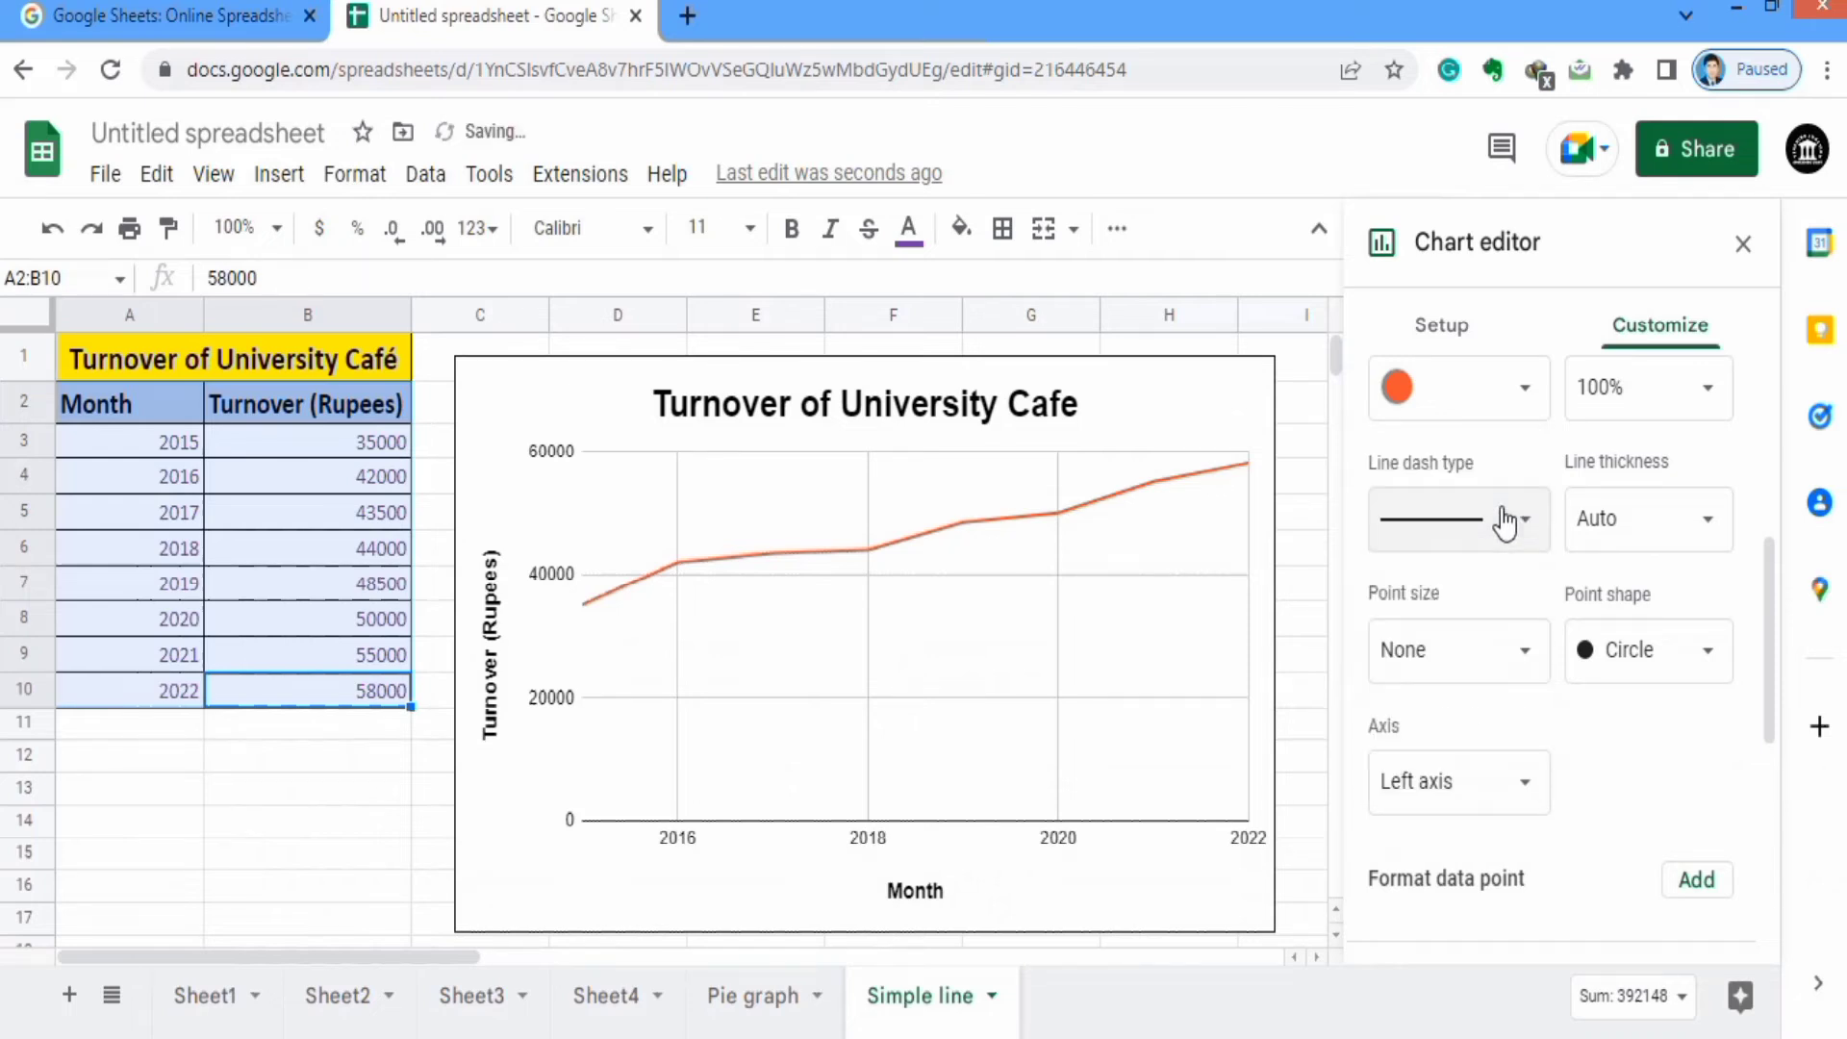
pyautogui.click(1708, 529)
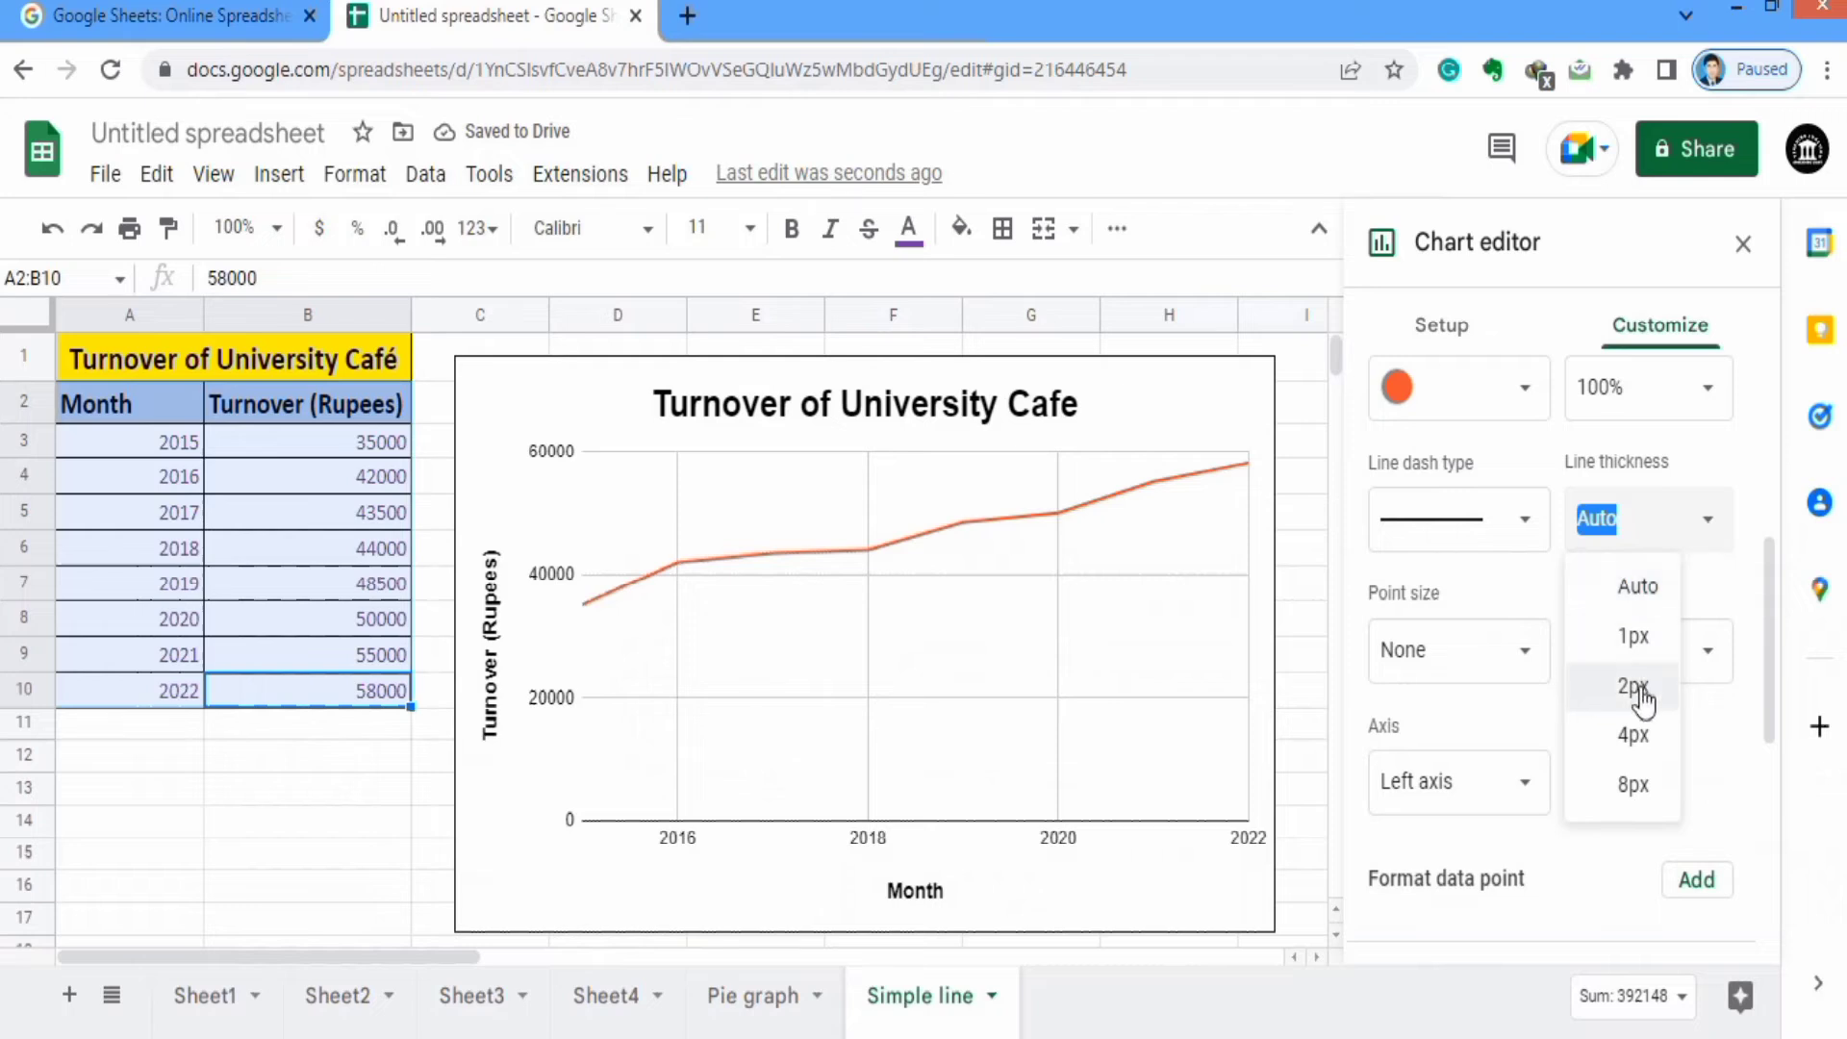
pyautogui.click(1642, 739)
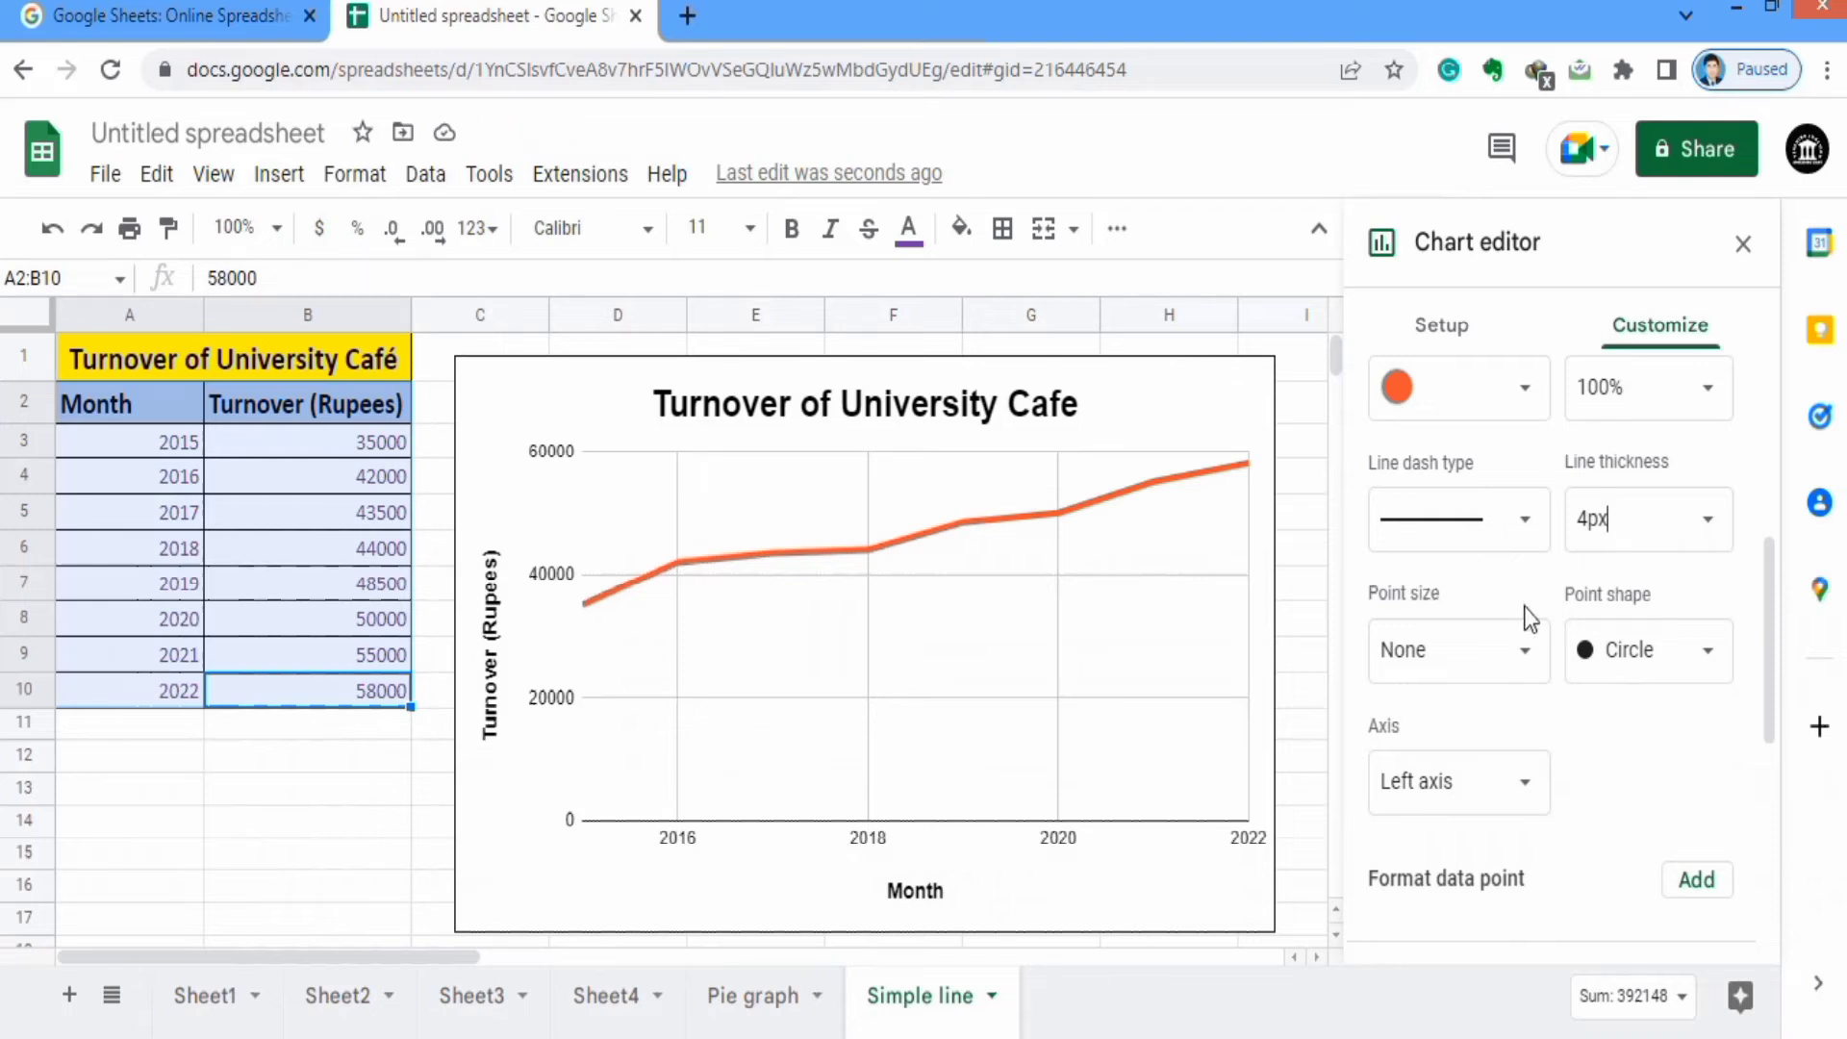
# Mark the series' data points with triangles and set the point size to 14px.
pyautogui.click(1711, 664)
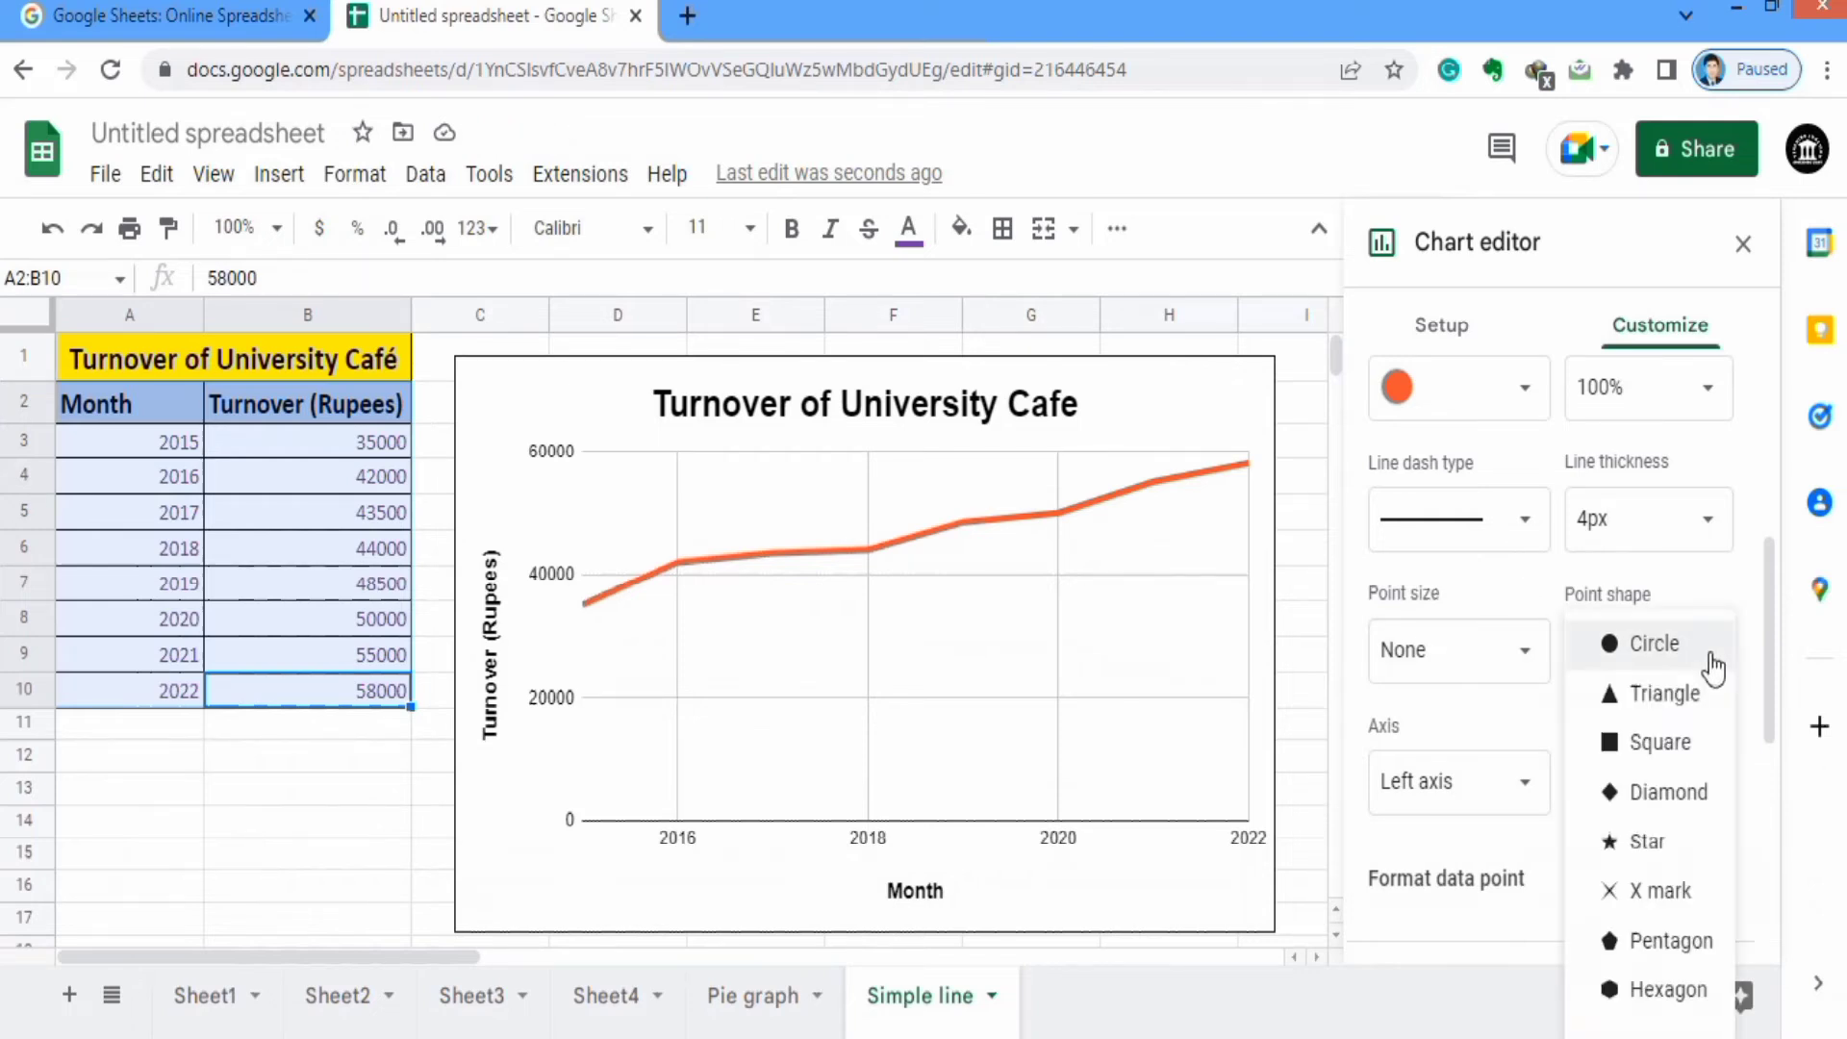
pyautogui.click(1676, 706)
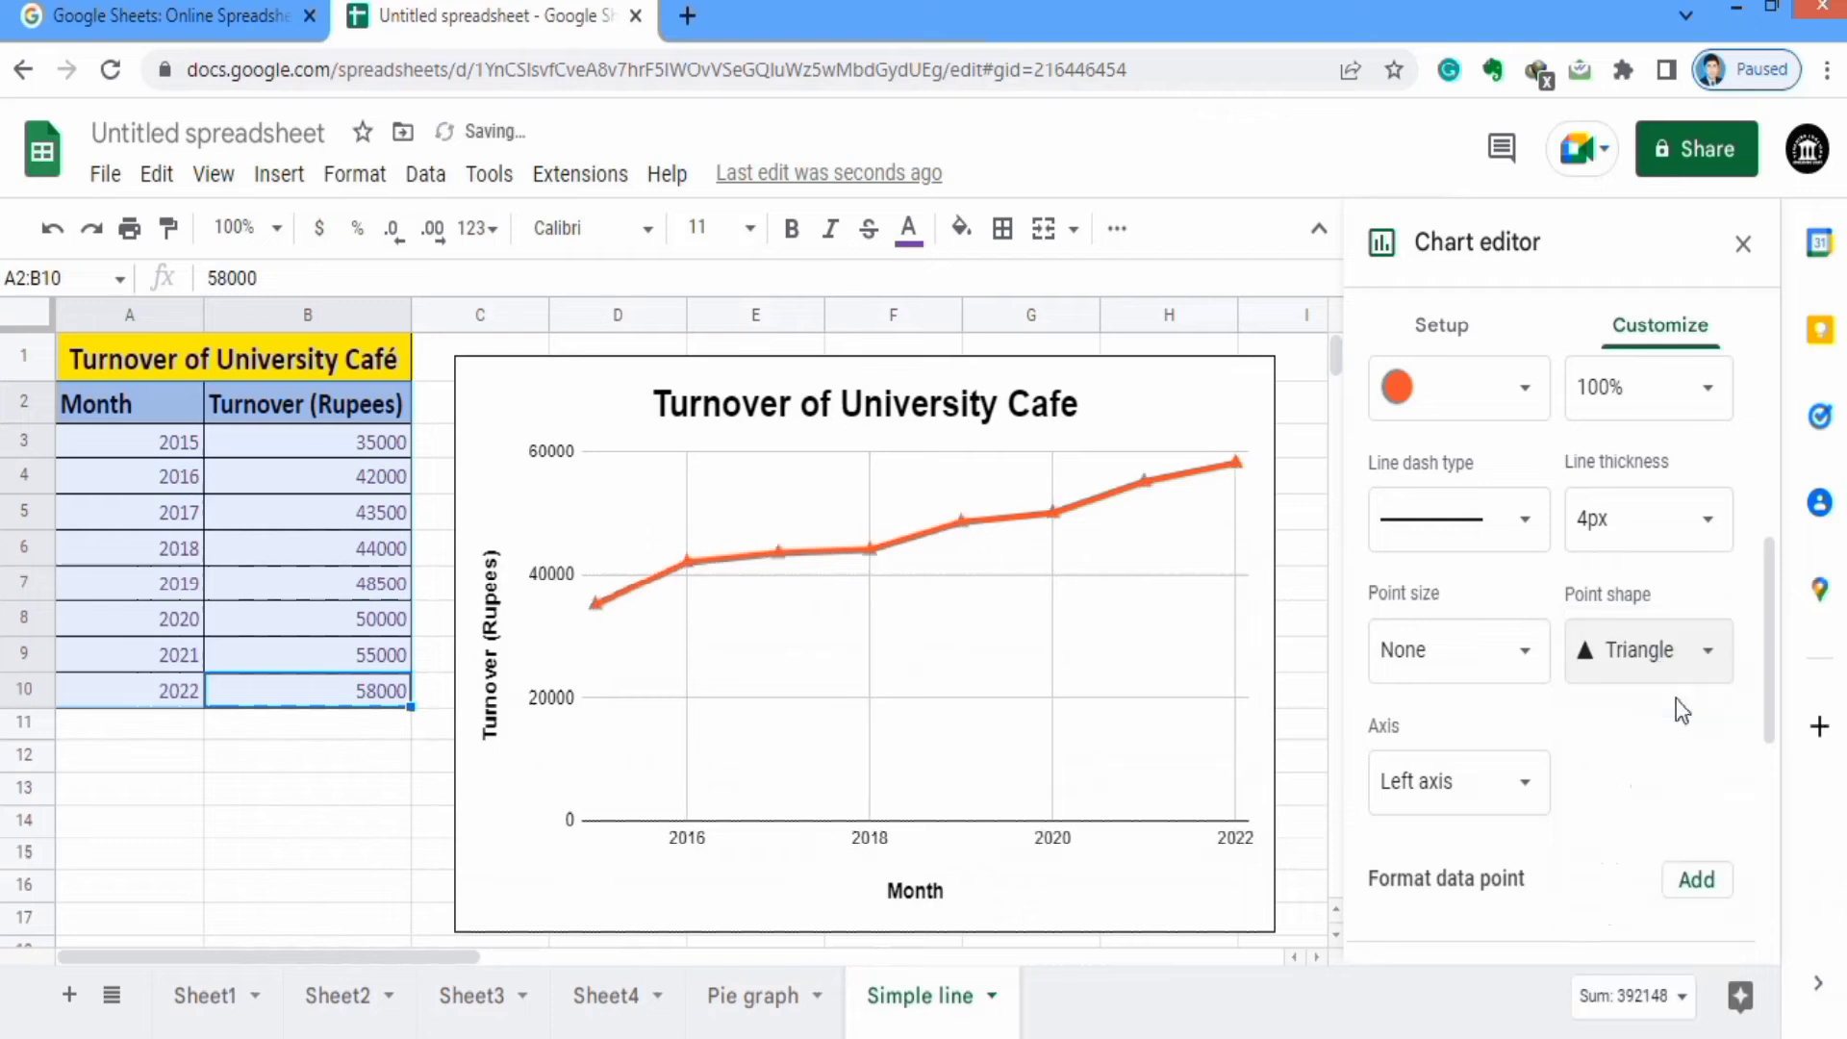
pyautogui.click(1527, 659)
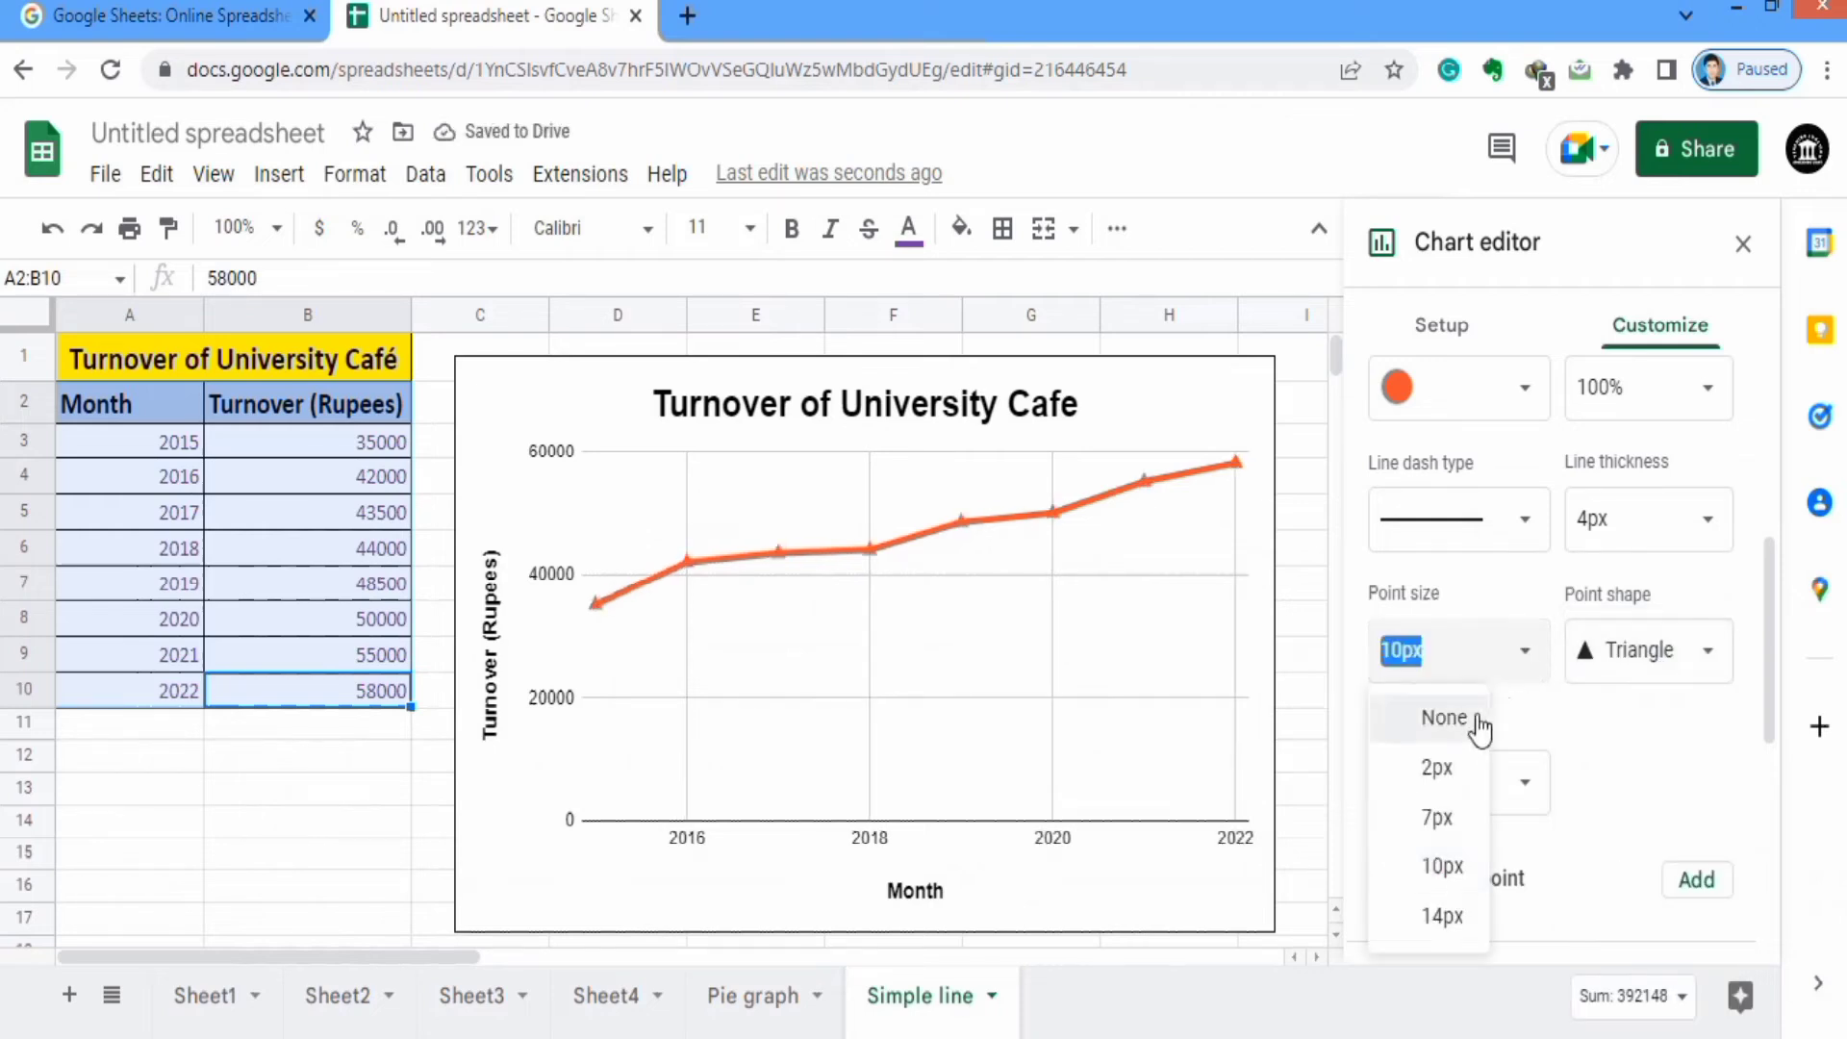
pyautogui.click(1445, 864)
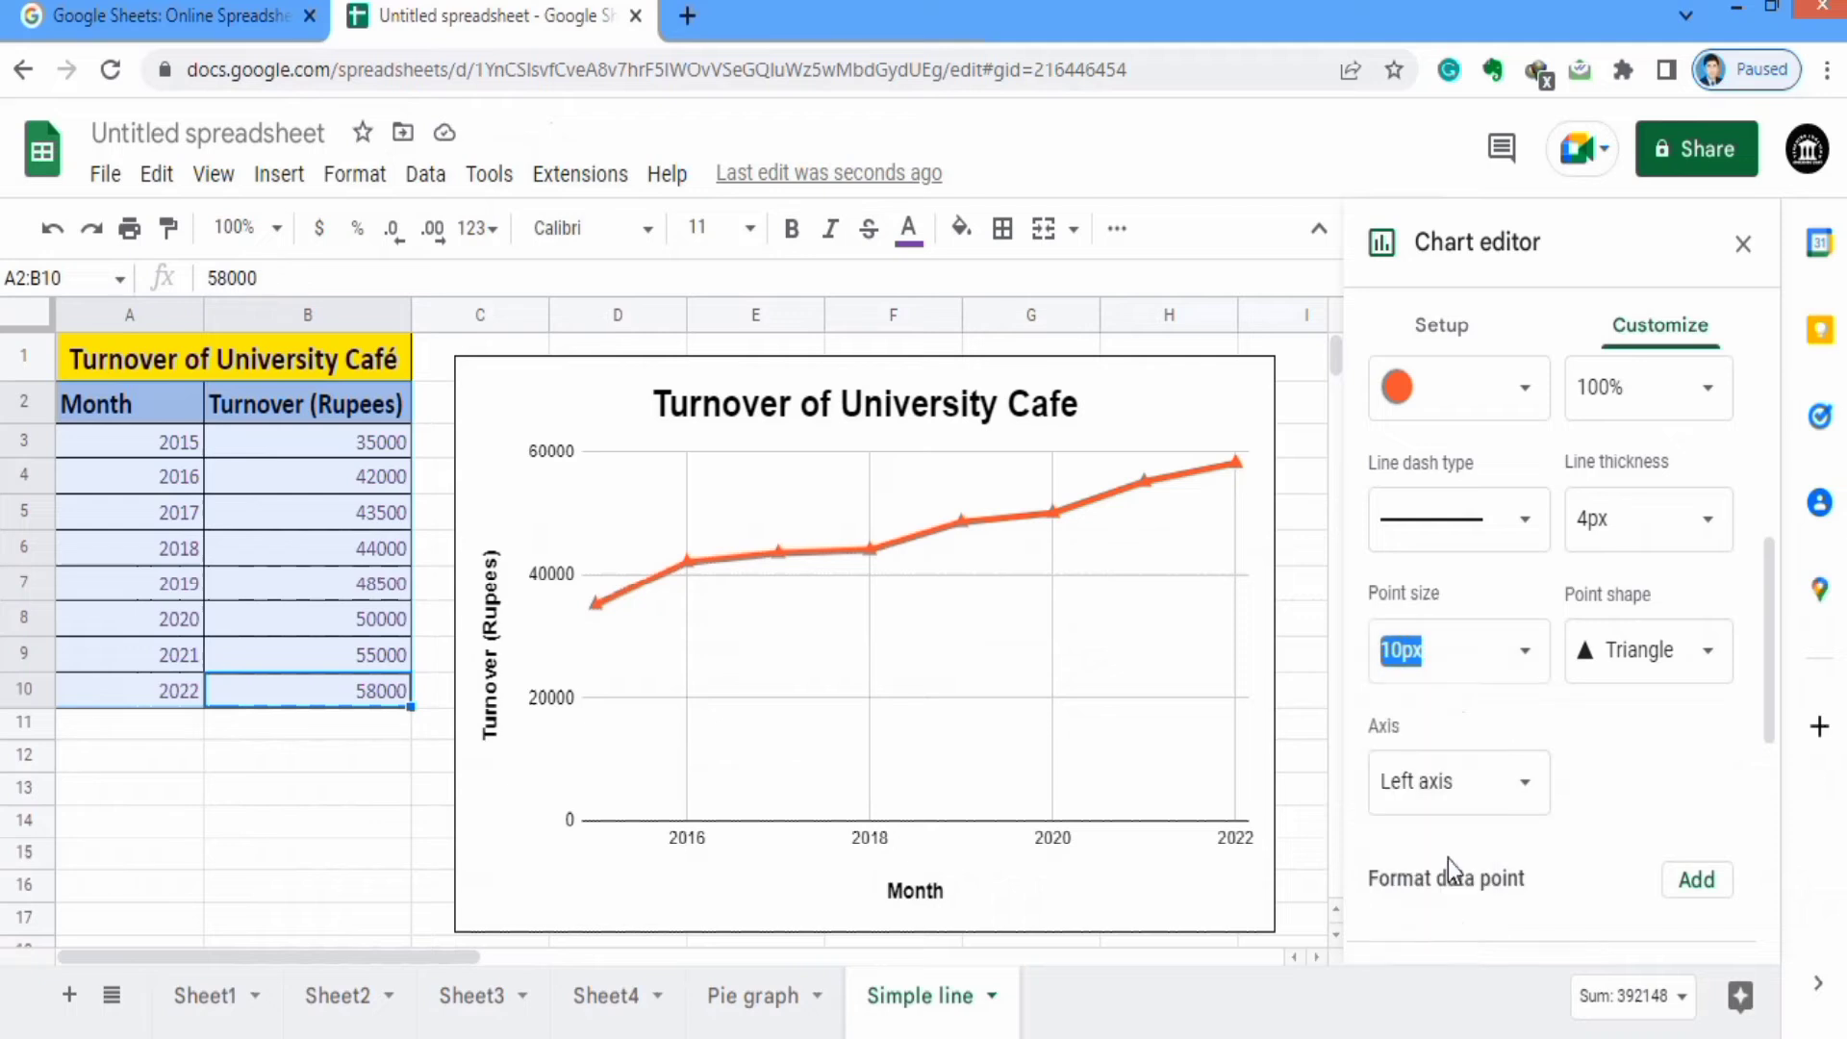
pyautogui.click(1527, 654)
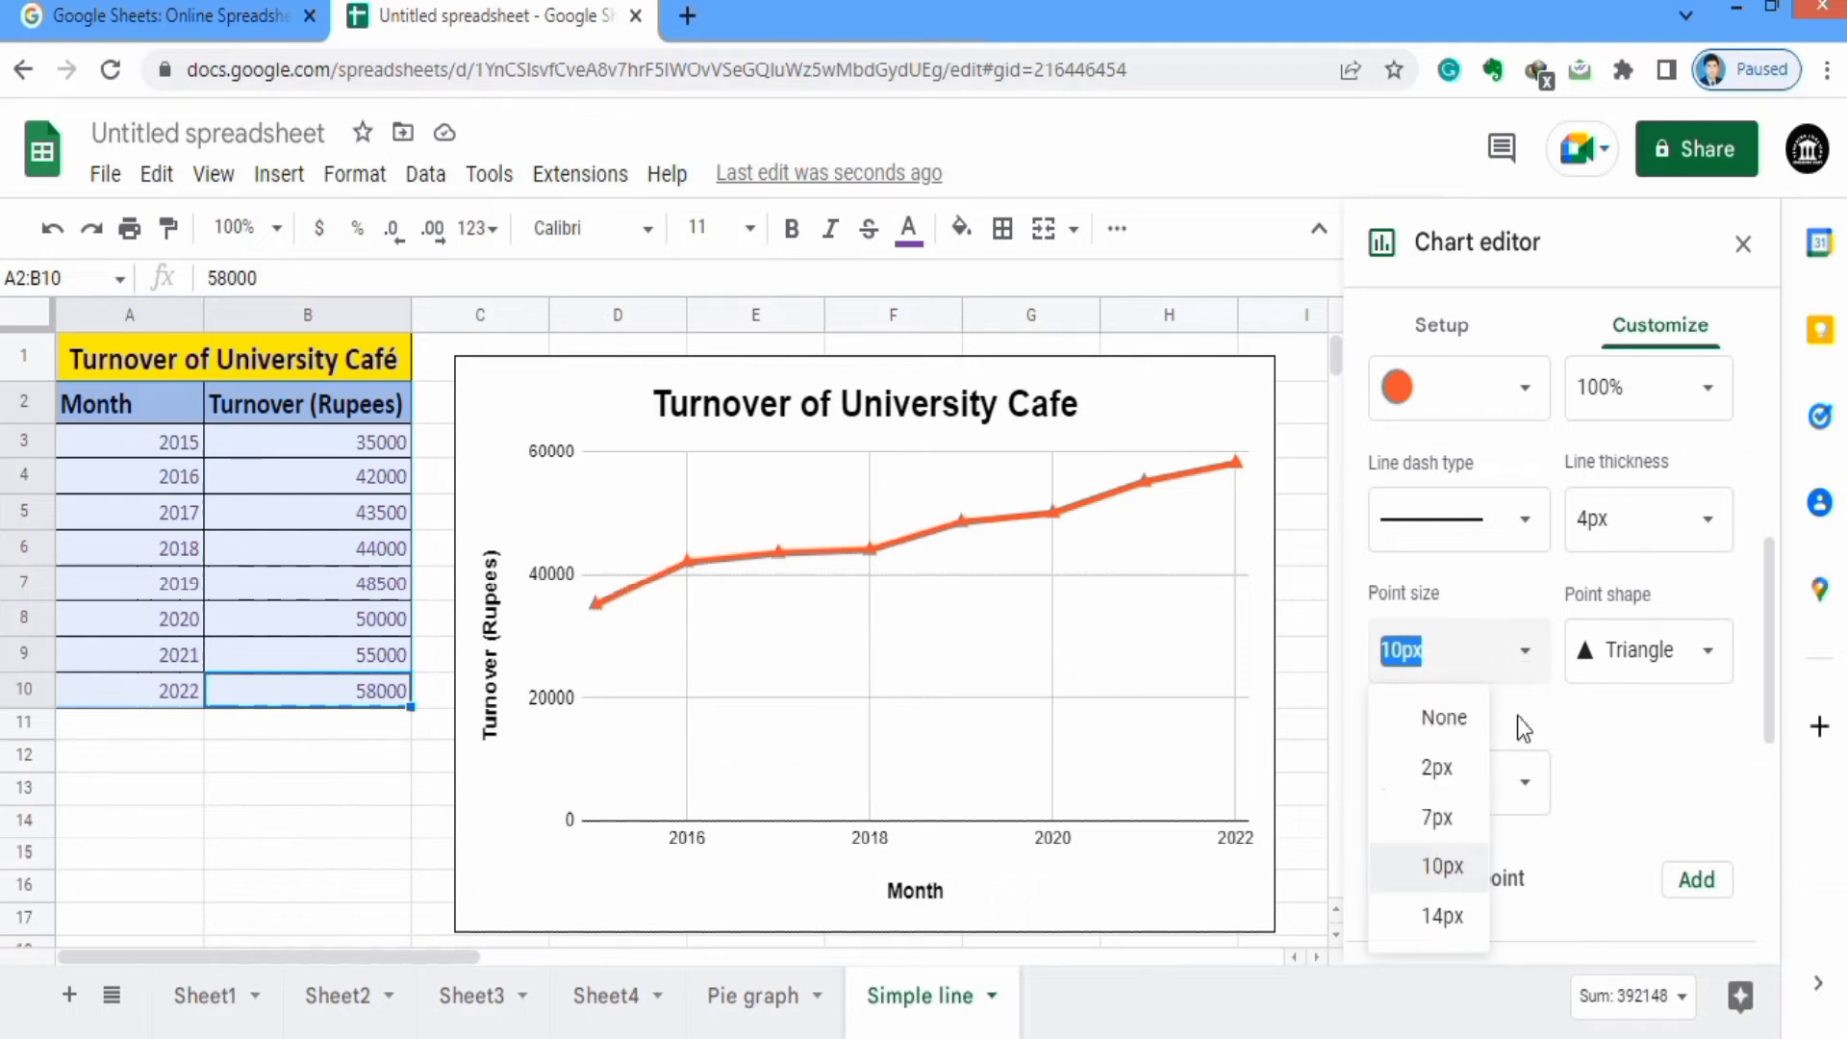
pyautogui.click(1443, 915)
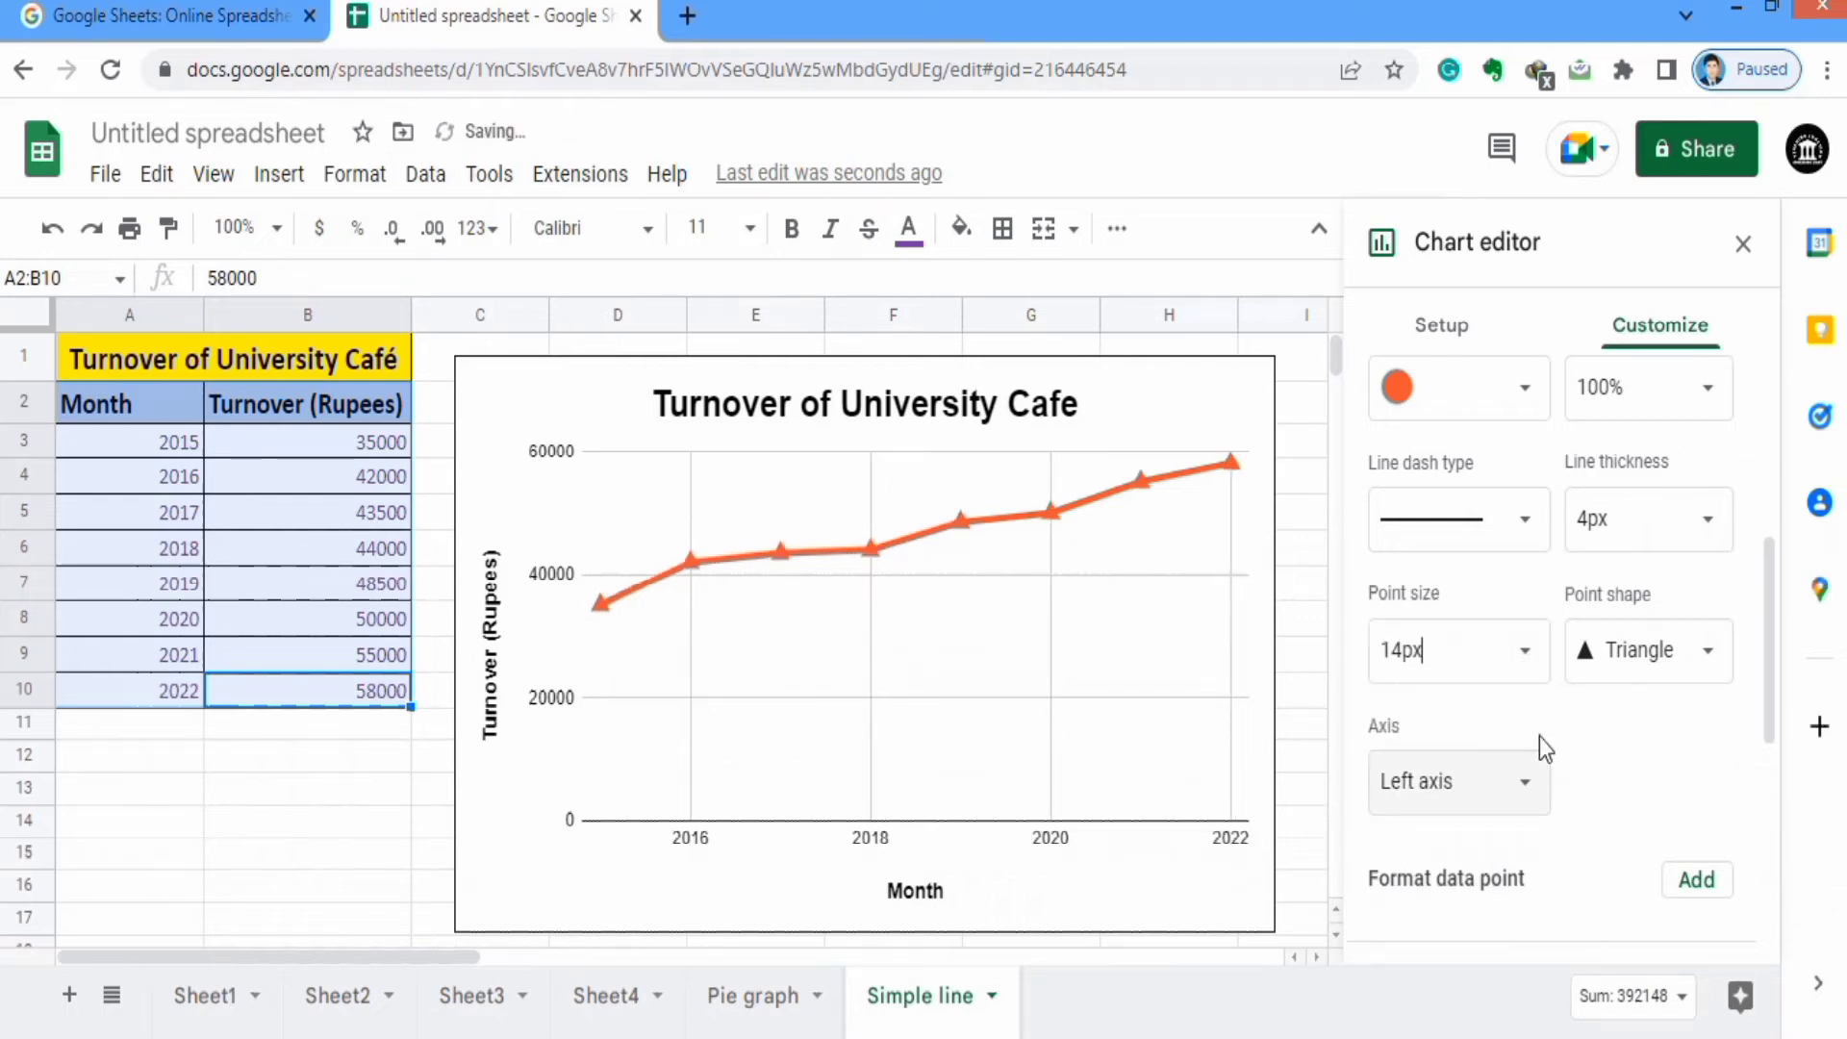
# Format the horizontal axis labels with font size 14, bold and black text color.
pyautogui.moveTo(1775, 620); pyautogui.dragTo(1771, 777)
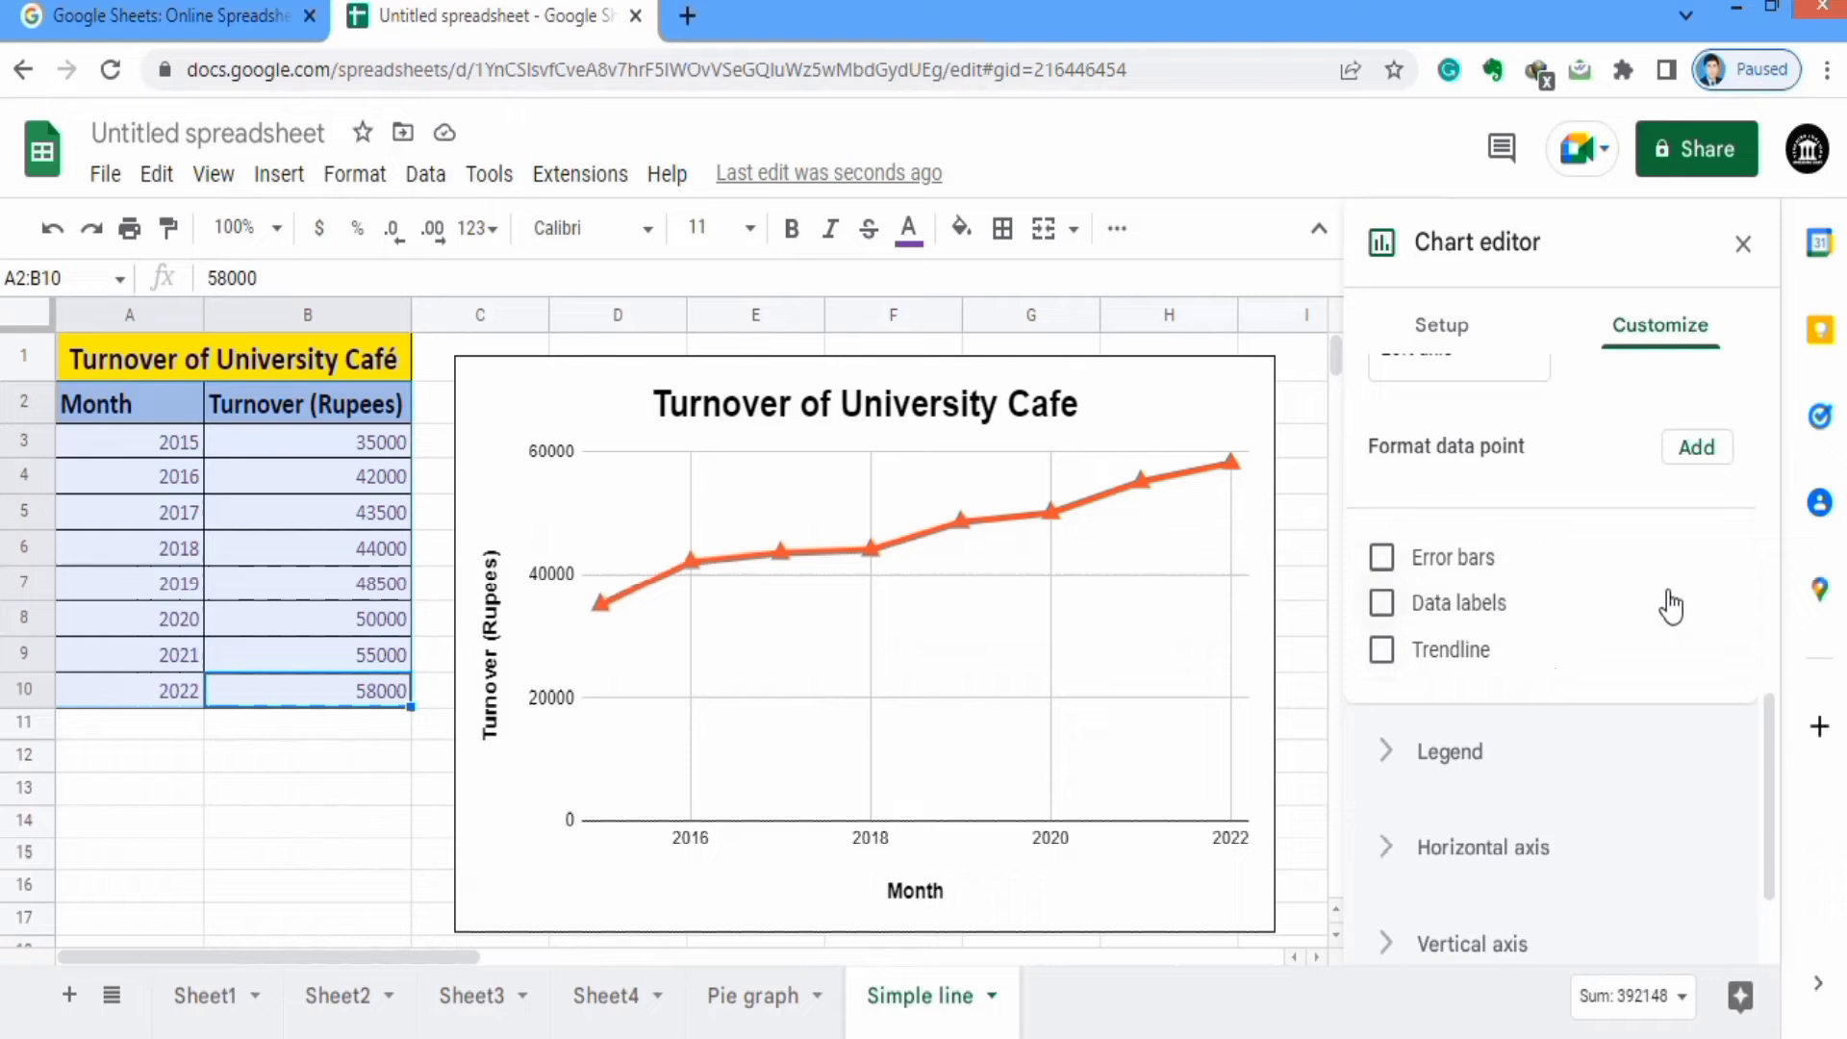
pyautogui.moveTo(1768, 721); pyautogui.dragTo(1768, 789)
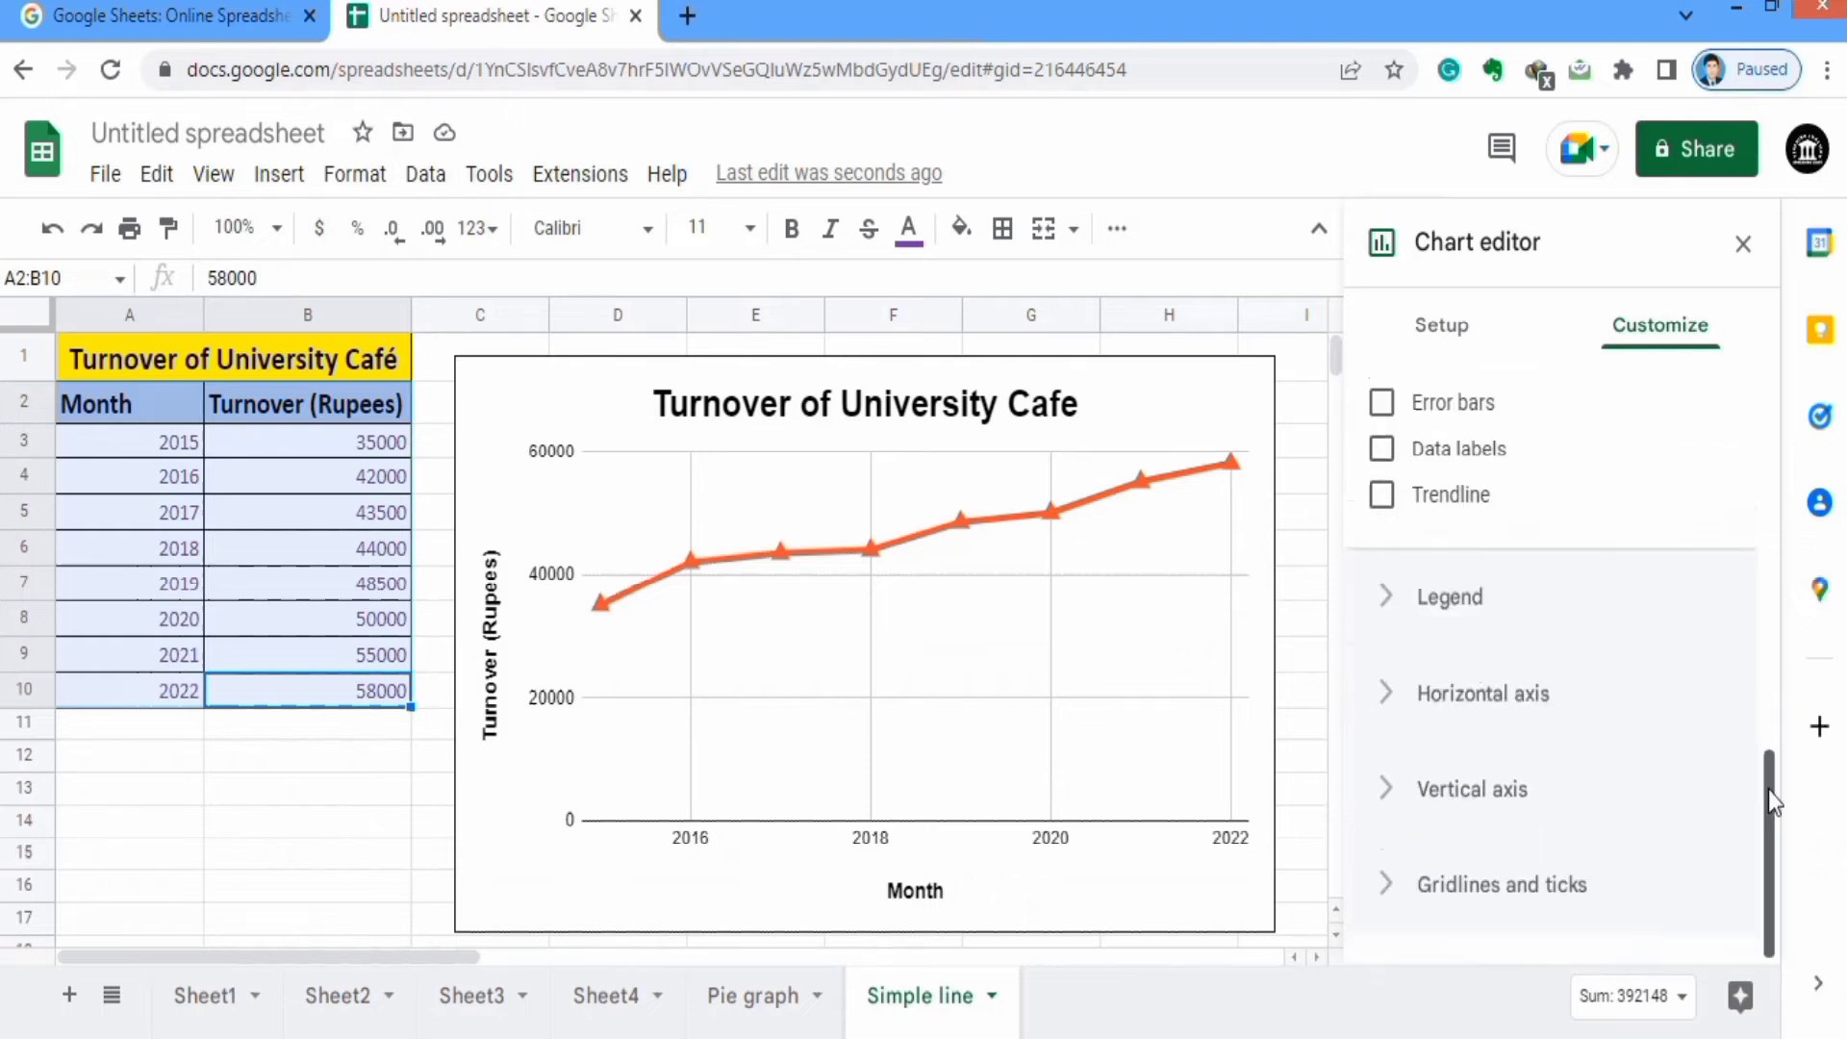
pyautogui.click(1458, 603)
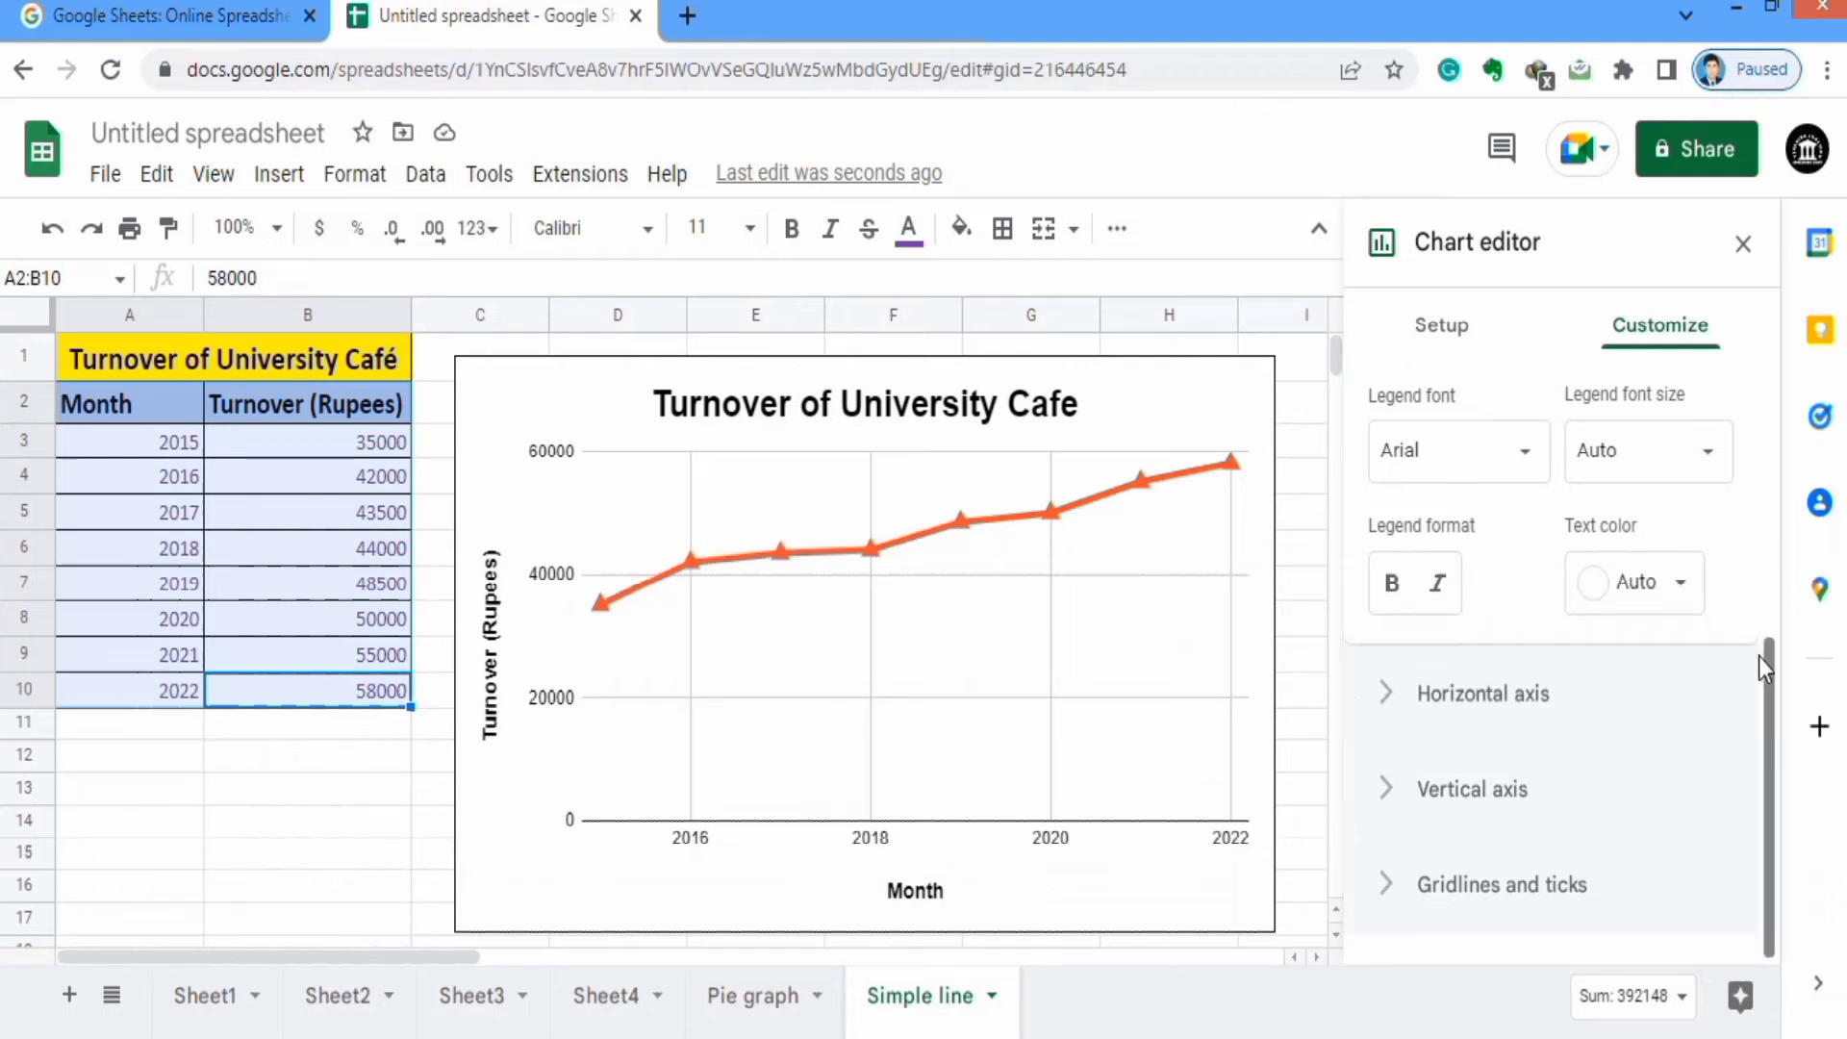
pyautogui.click(1482, 700)
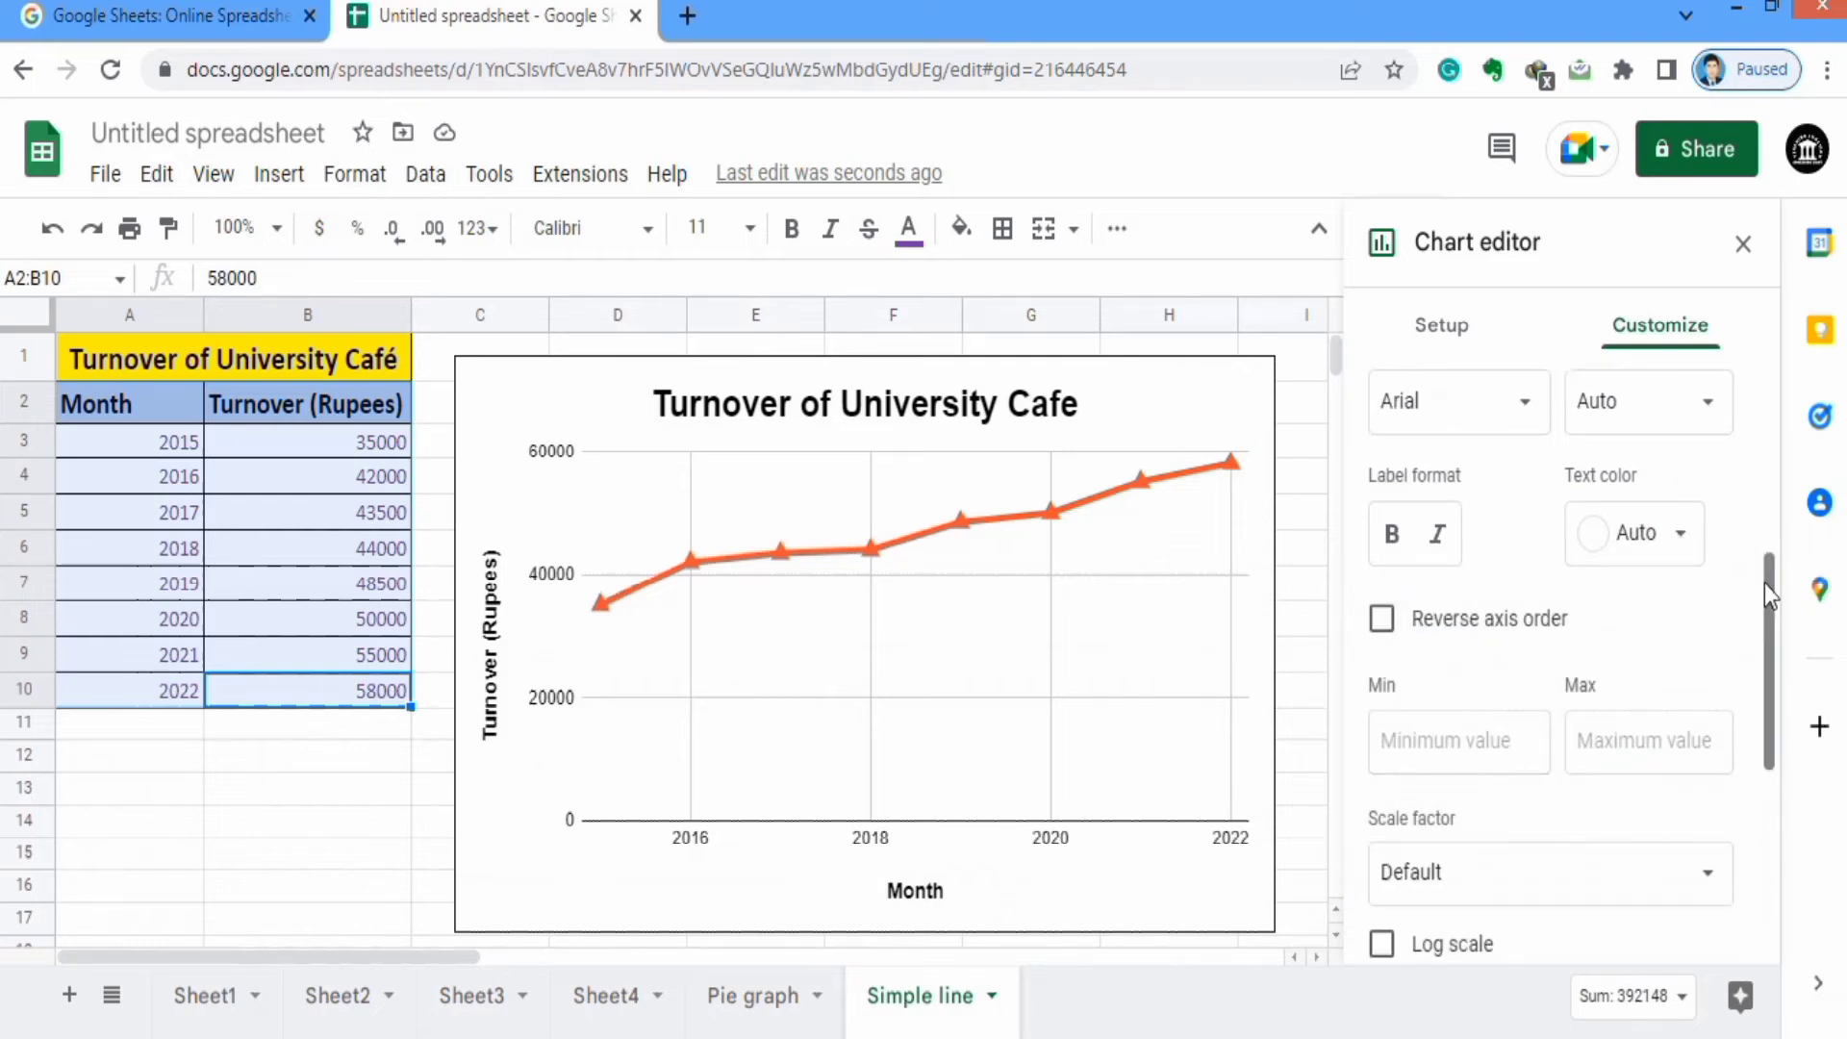
pyautogui.scroll(1, 1764, 585)
pyautogui.scroll(2, 1768, 574)
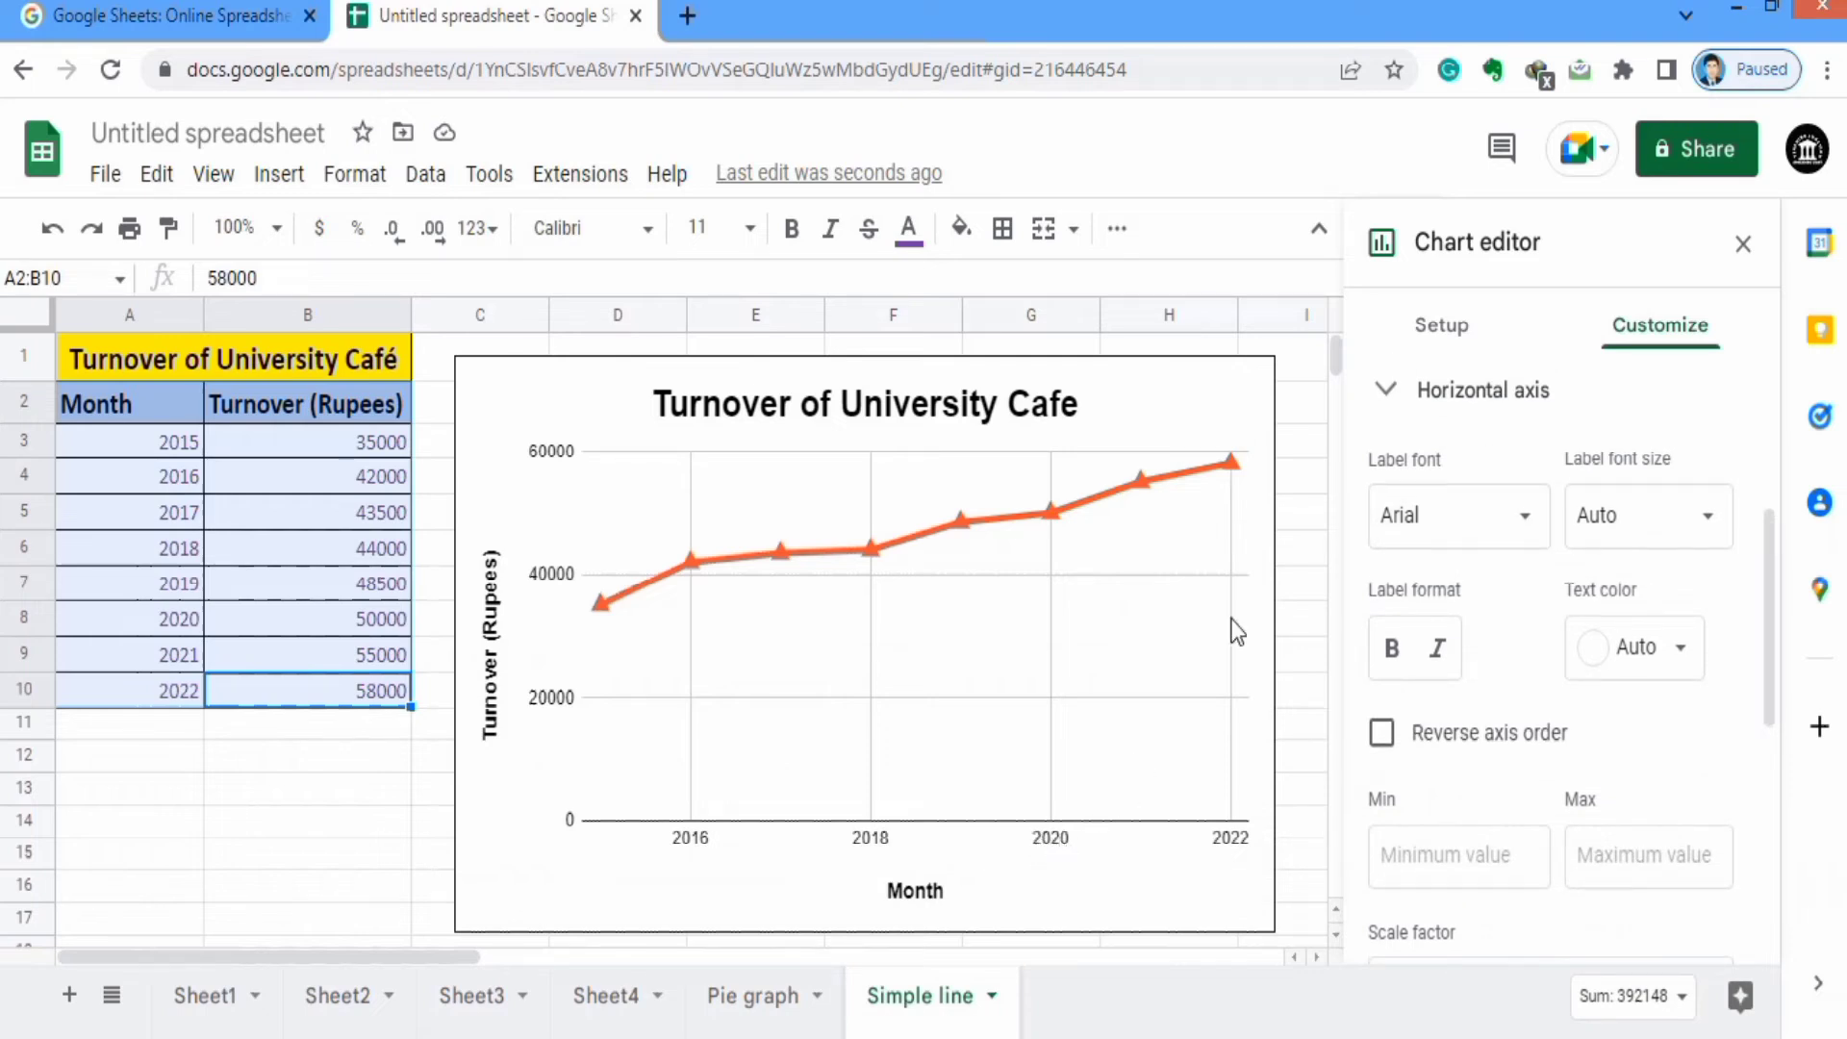
pyautogui.click(1712, 522)
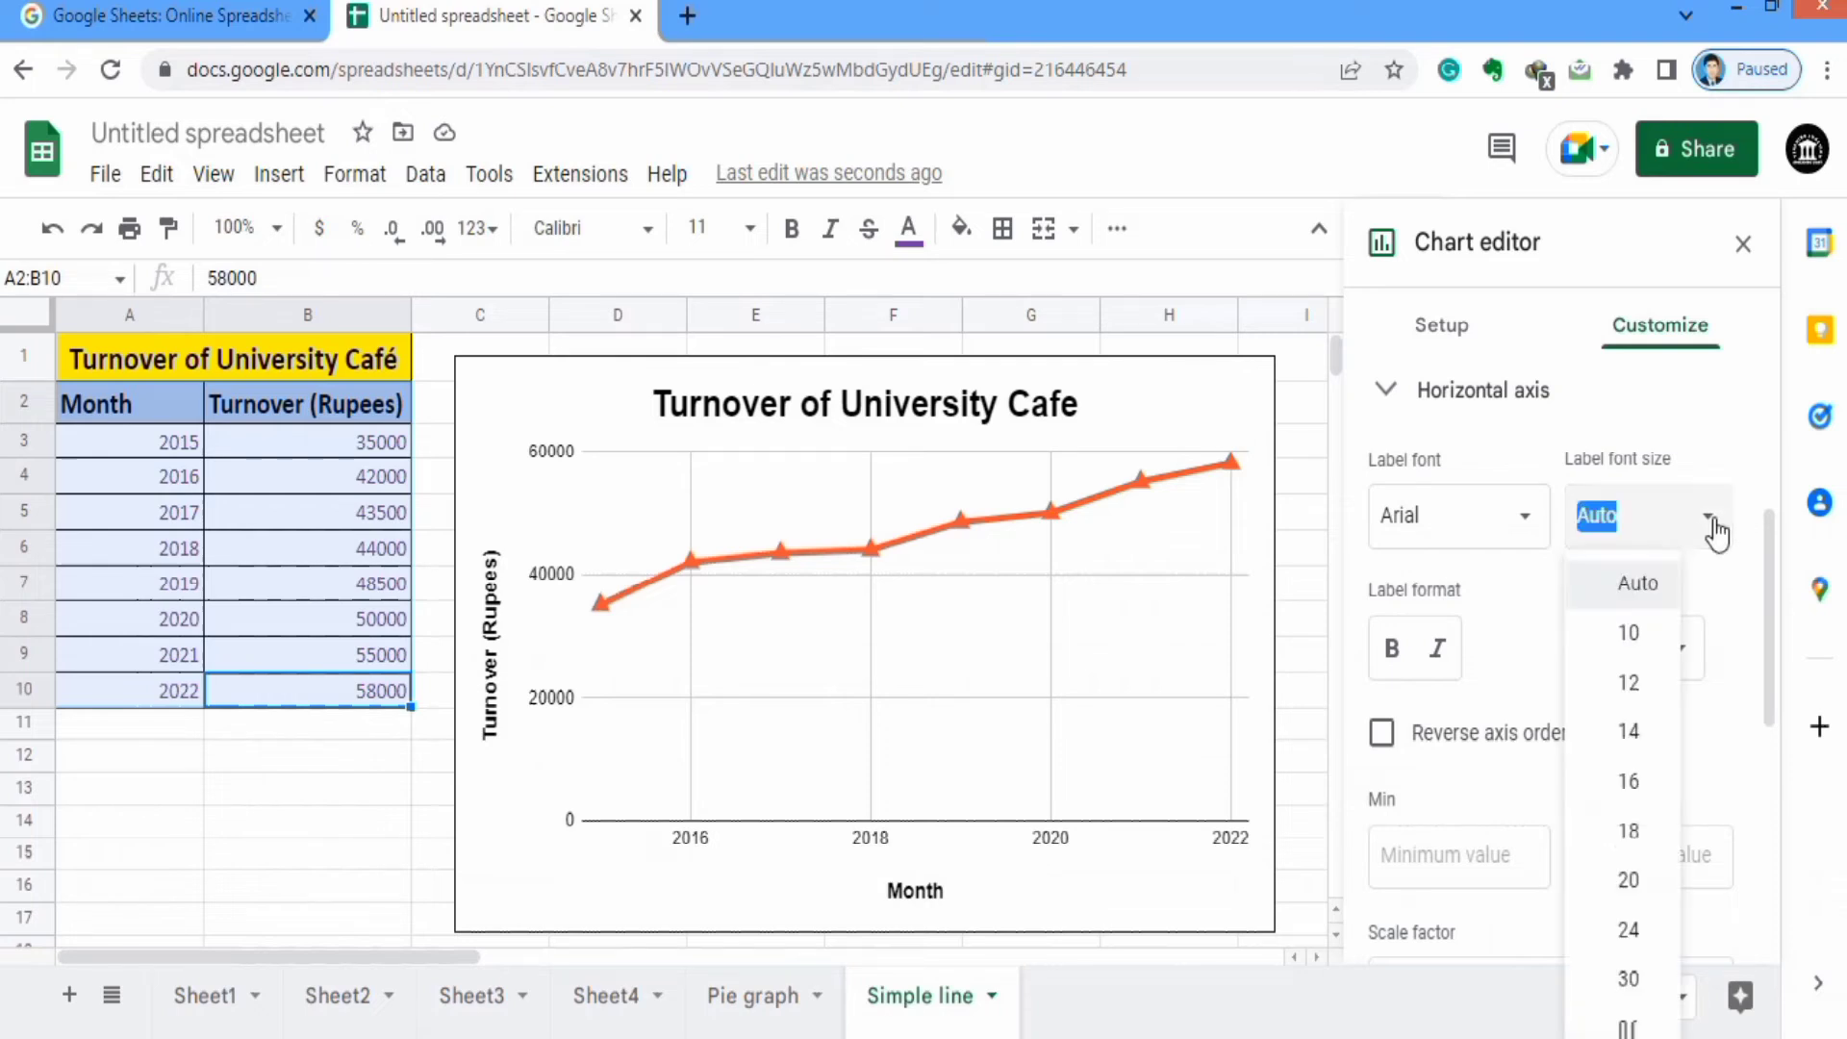
pyautogui.click(1637, 740)
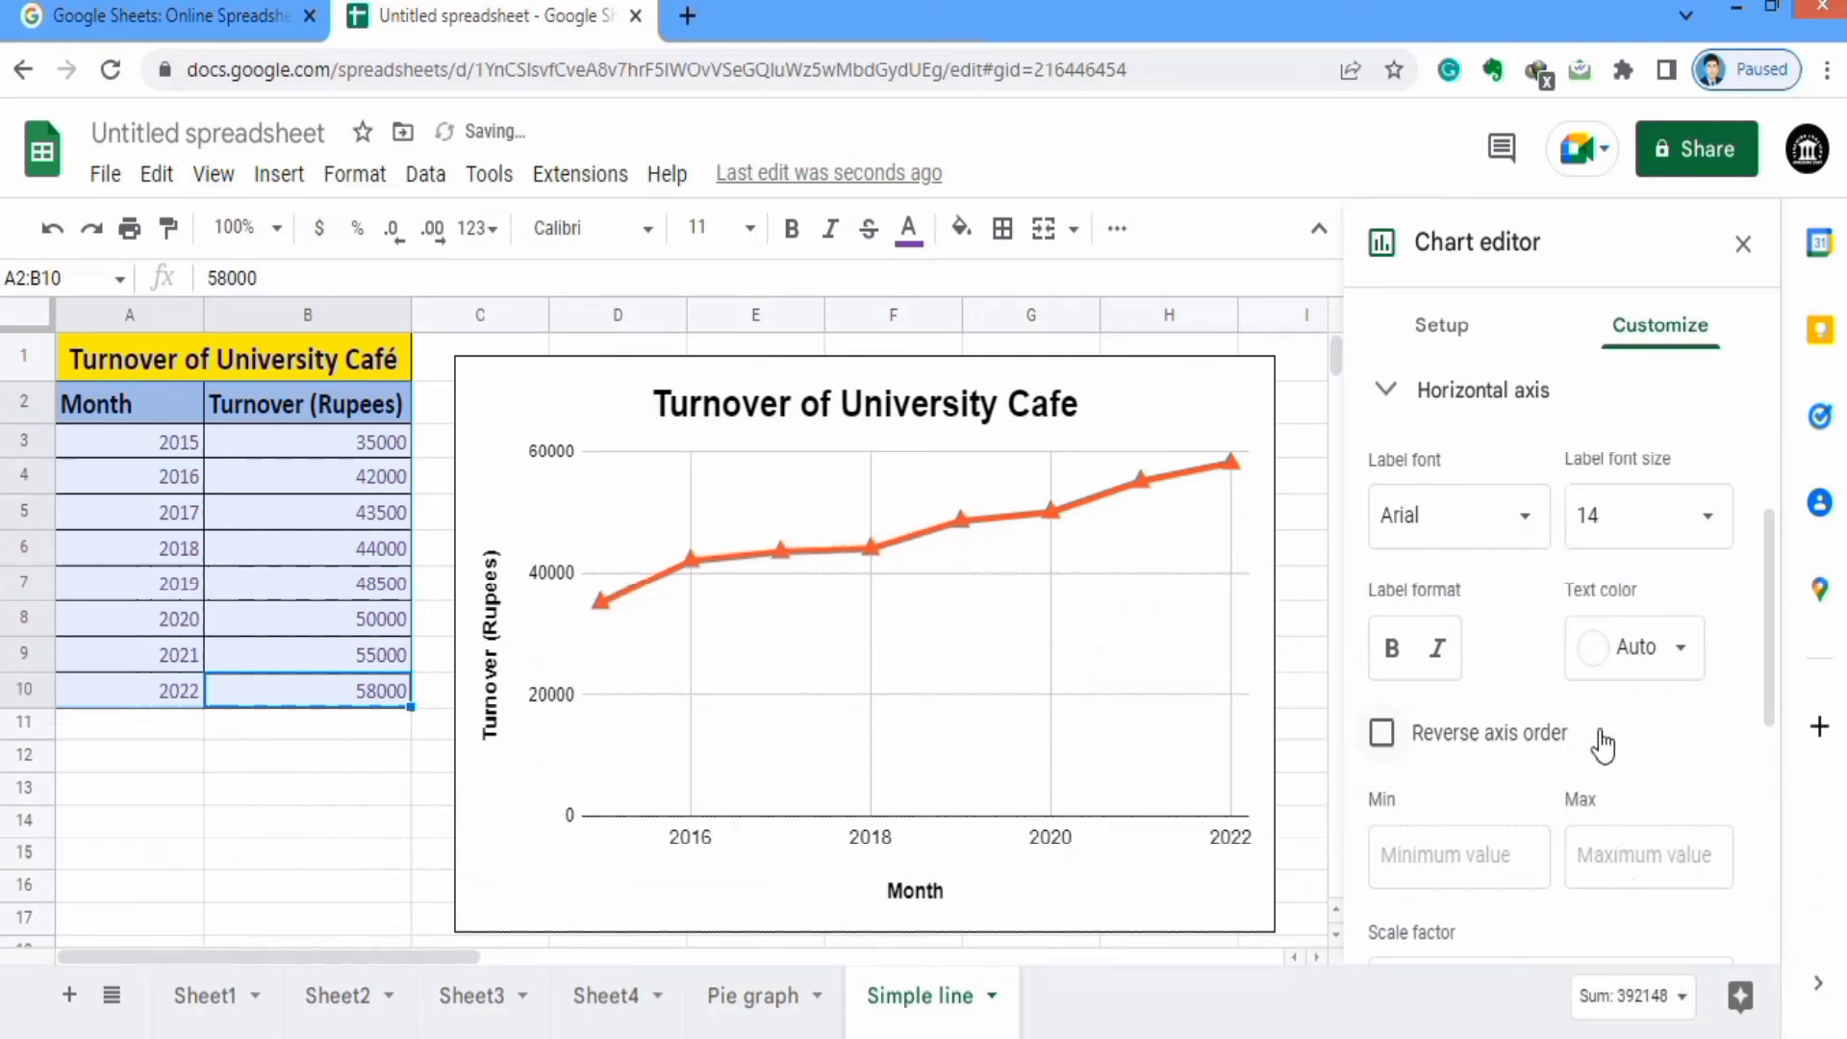
pyautogui.click(1391, 650)
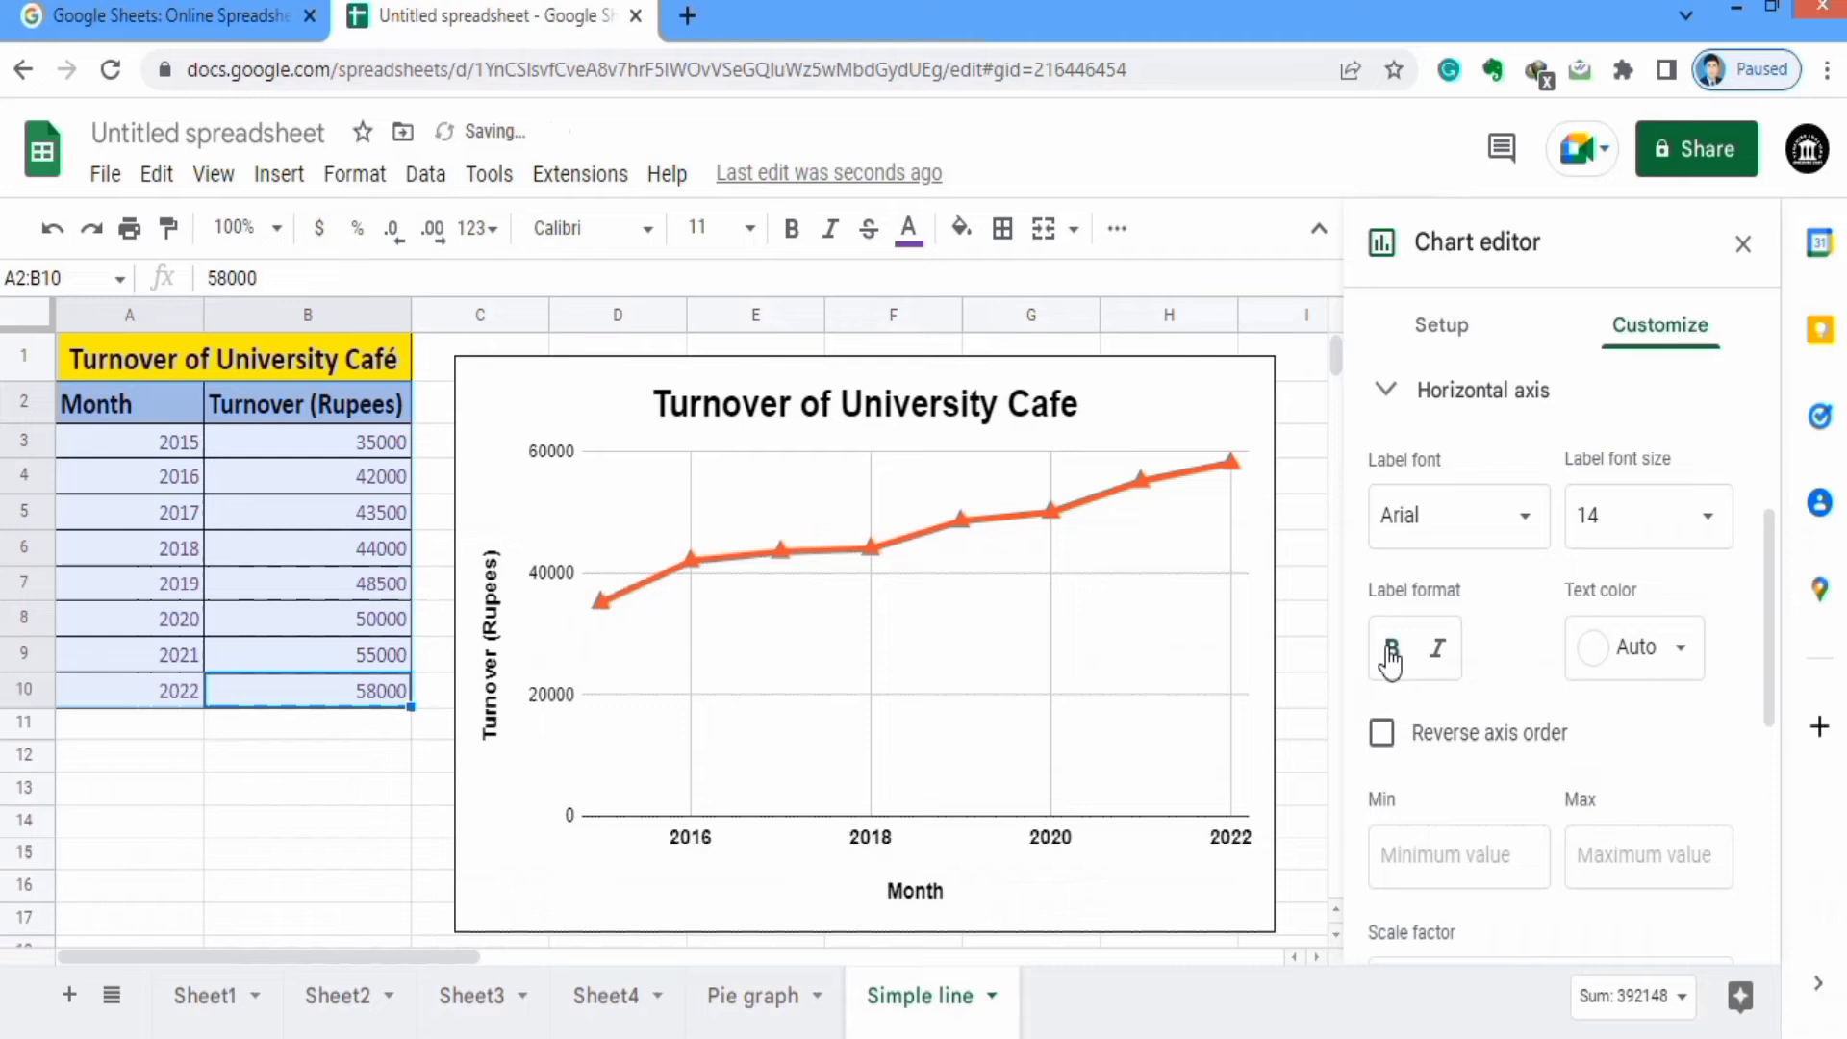
pyautogui.click(1684, 656)
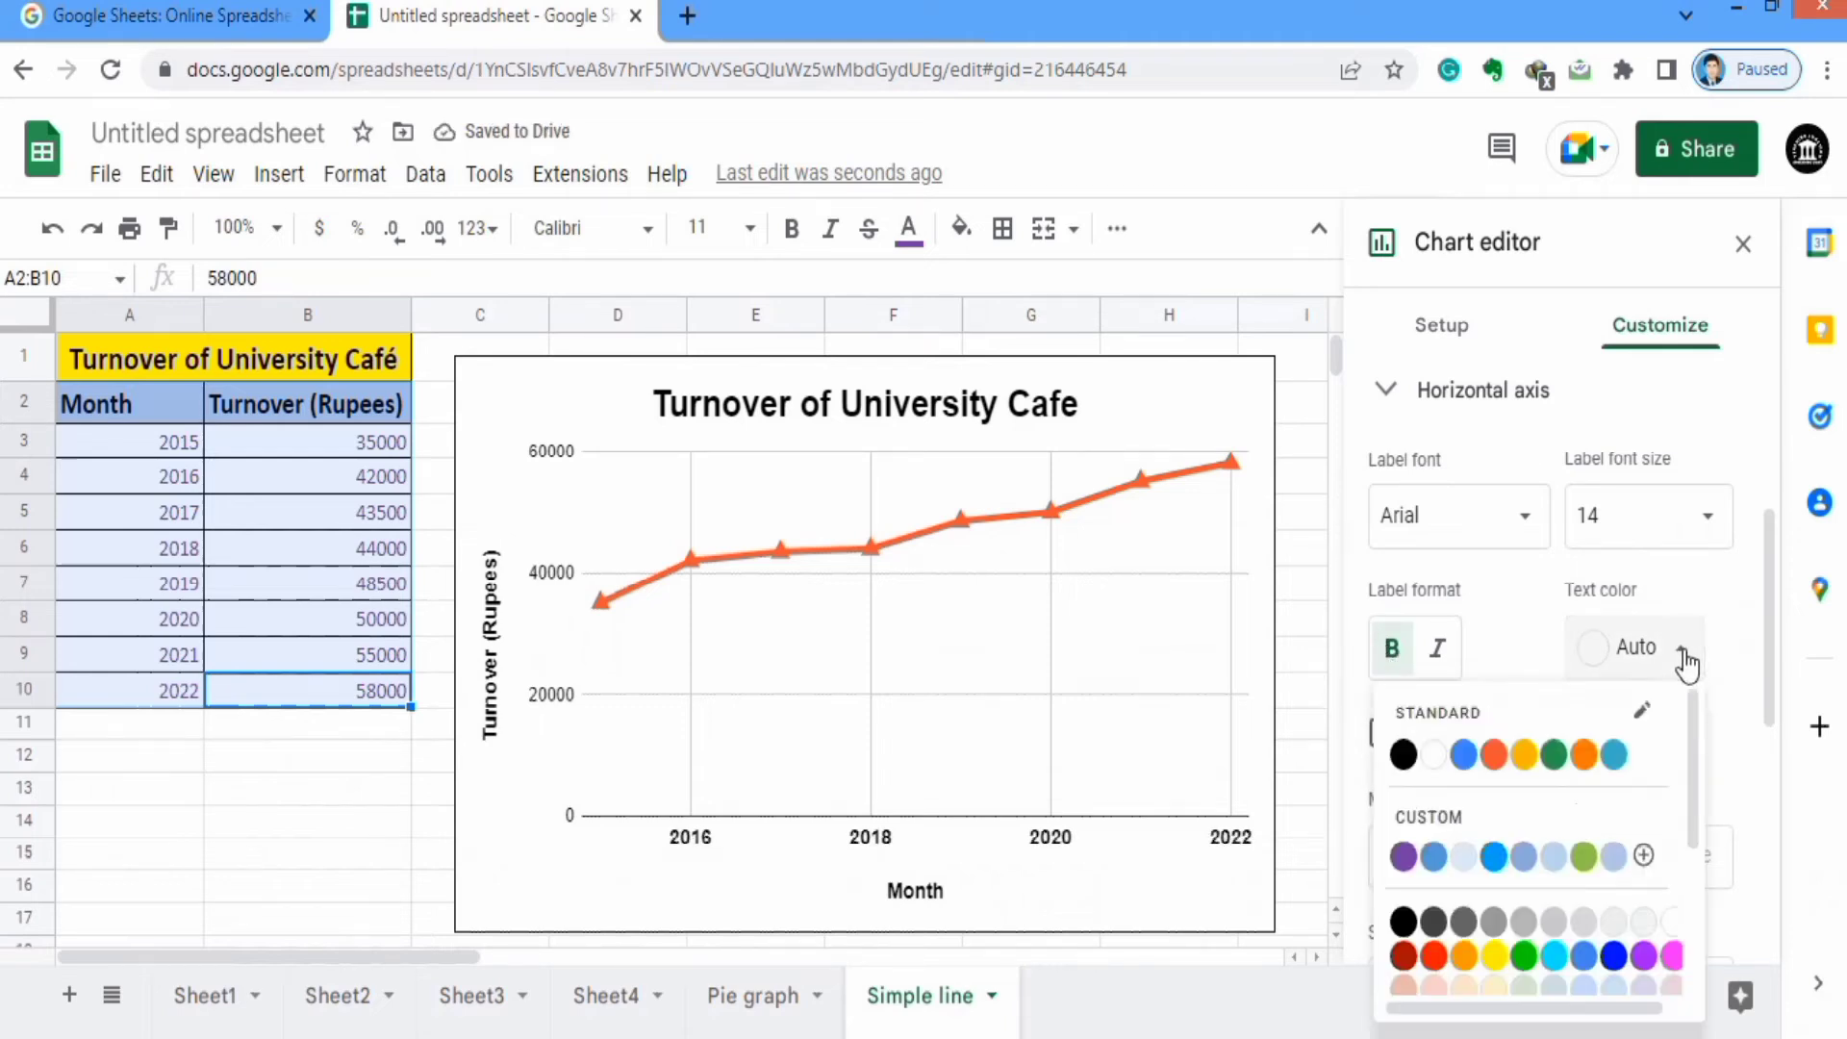
pyautogui.click(1403, 752)
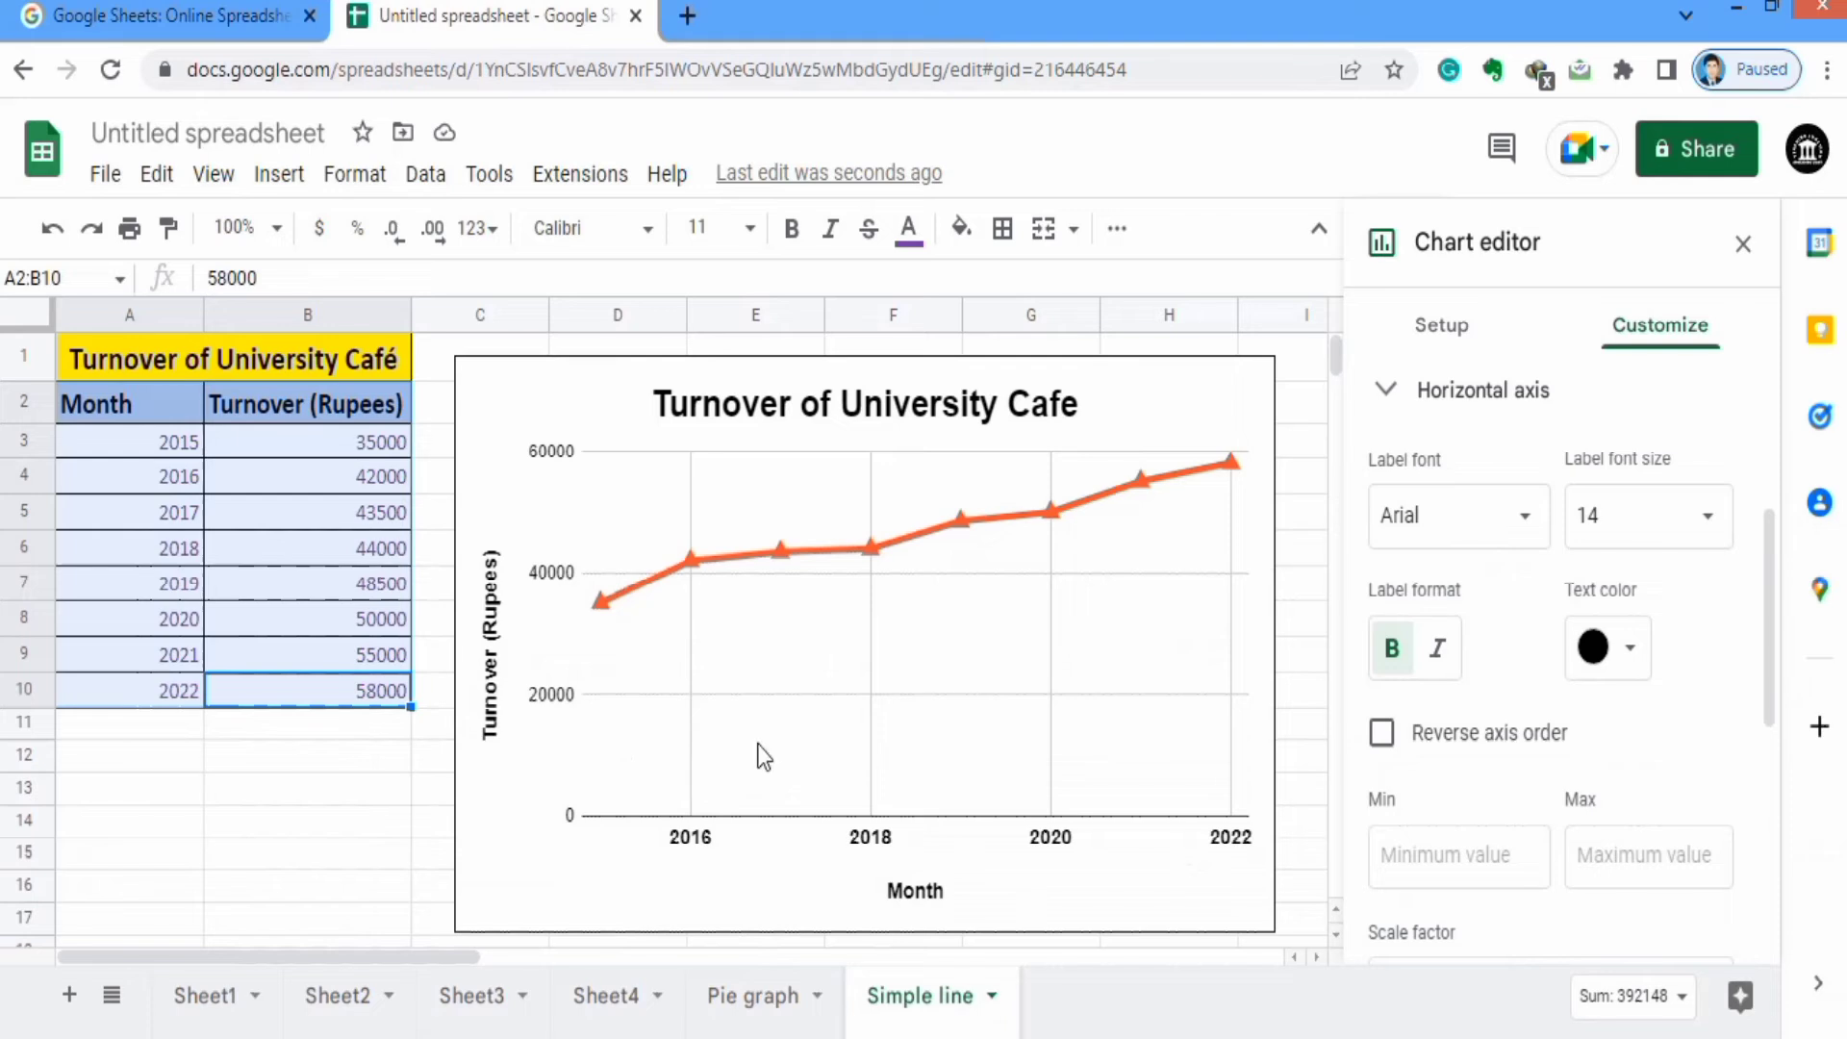
# Try a 30° slant on the horizontal axis labels, and set the slant to 0° instead.
pyautogui.moveTo(1769, 673); pyautogui.dragTo(1766, 864)
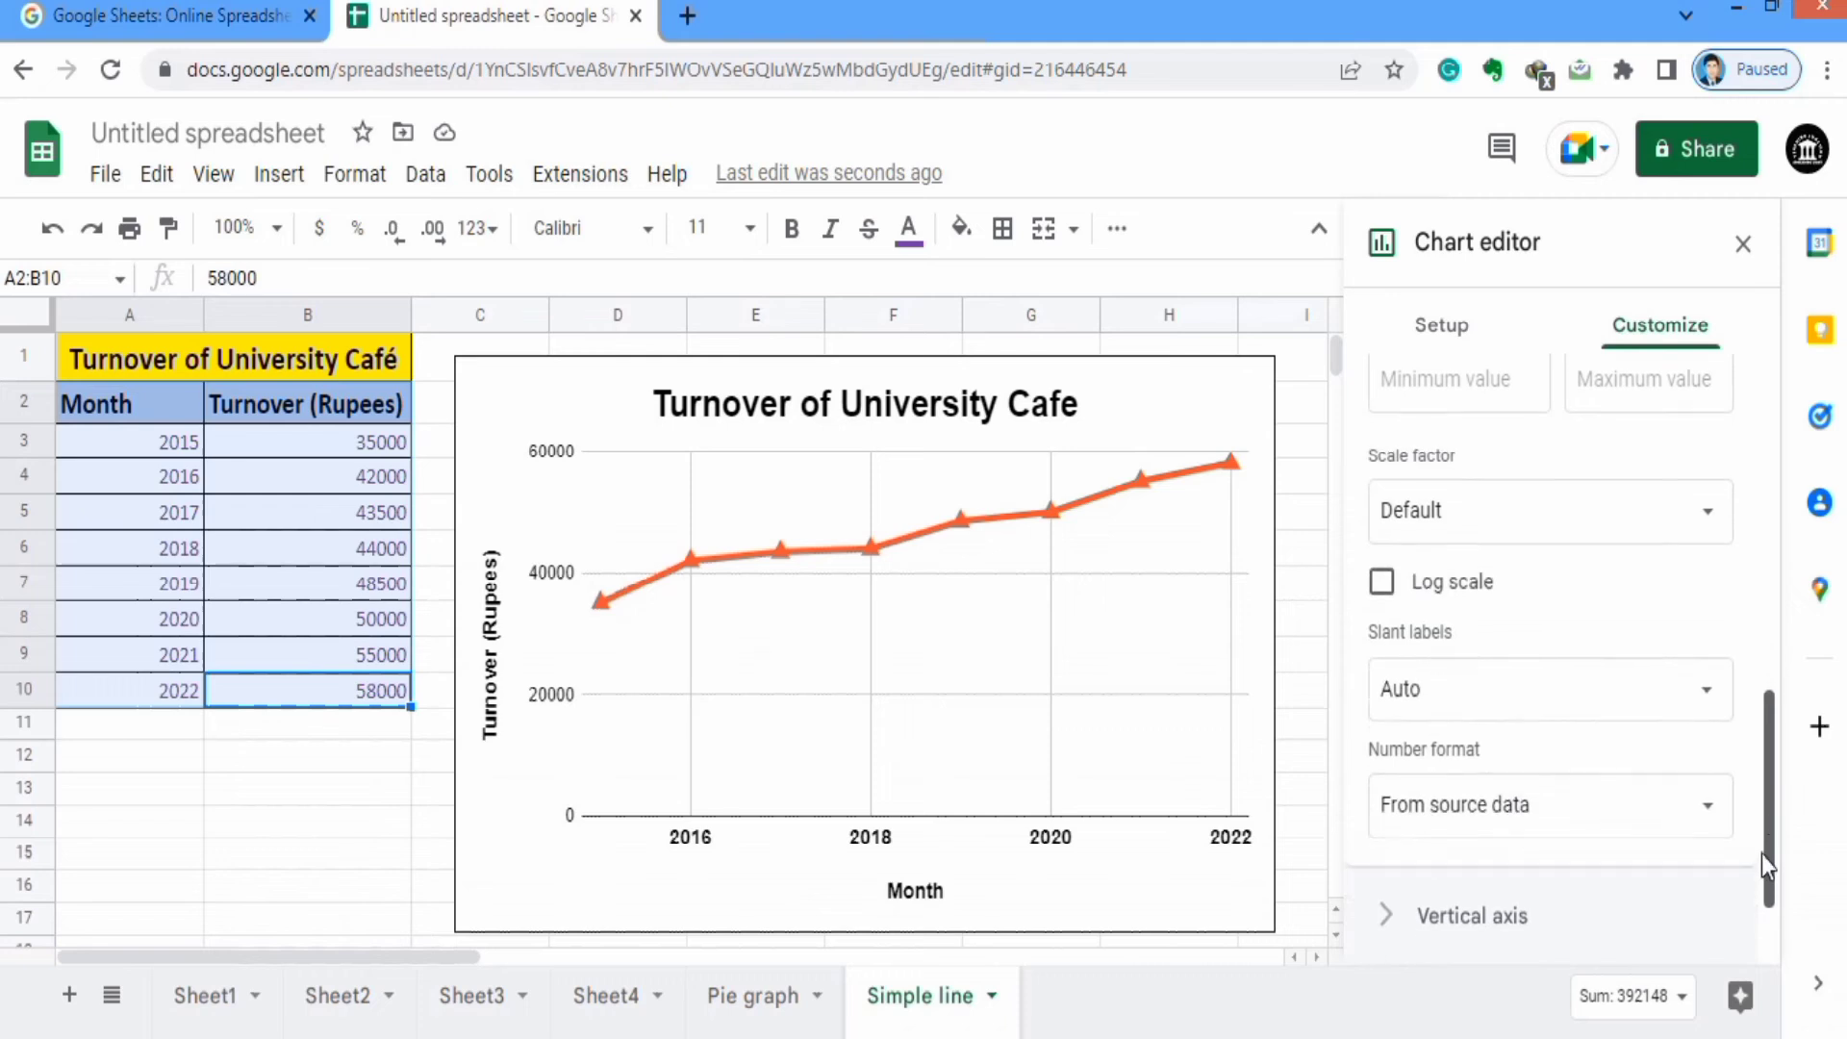
pyautogui.click(1704, 709)
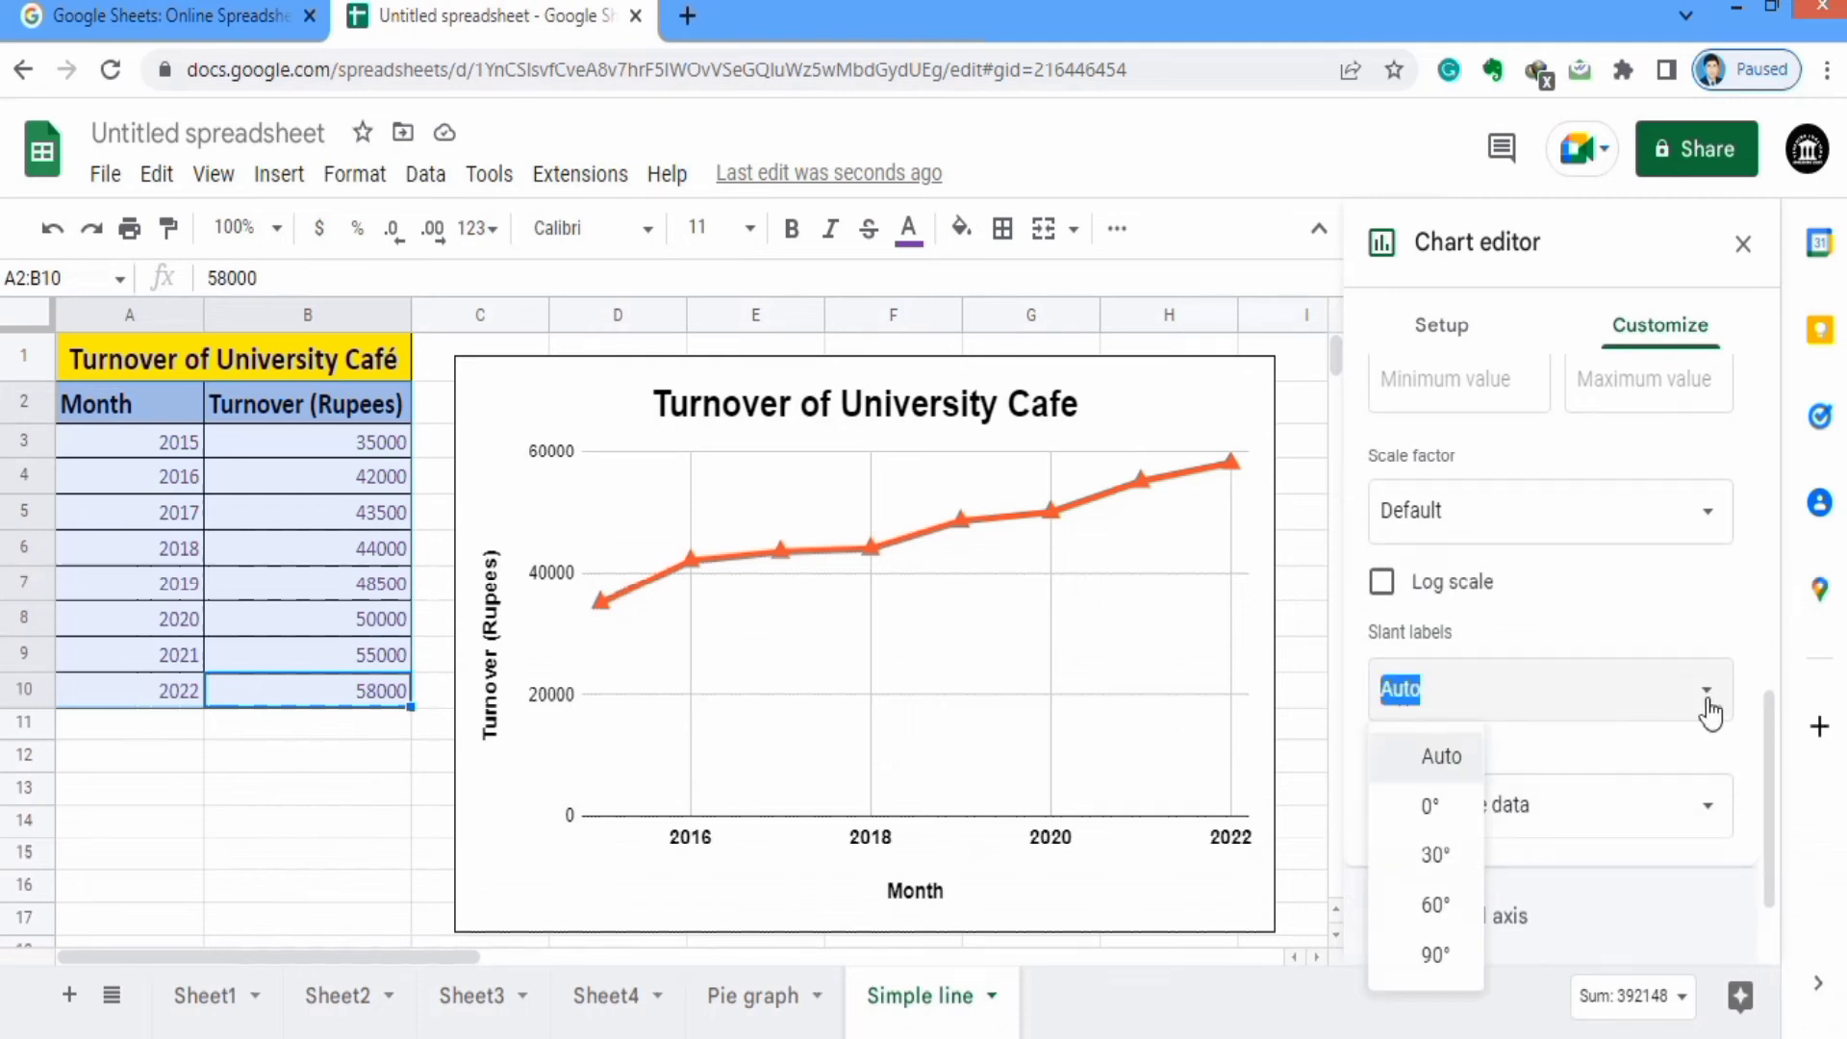
pyautogui.click(1435, 859)
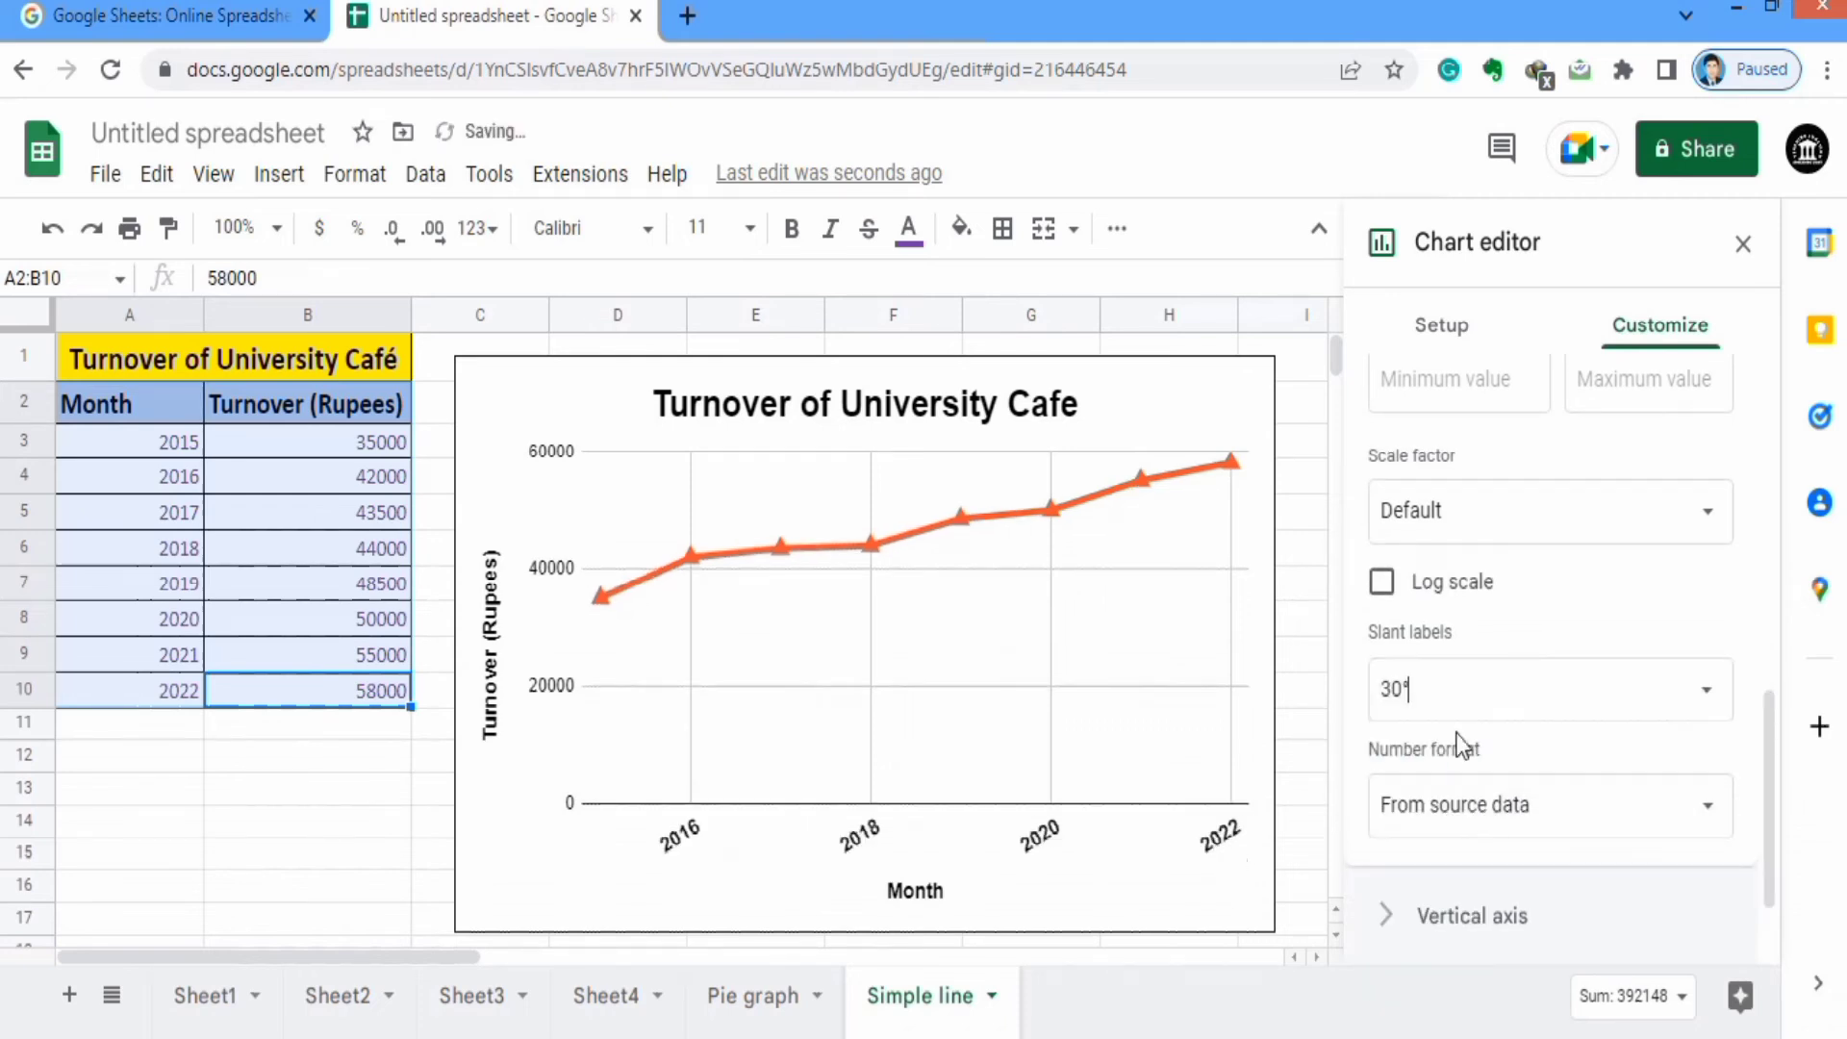
pyautogui.click(1711, 700)
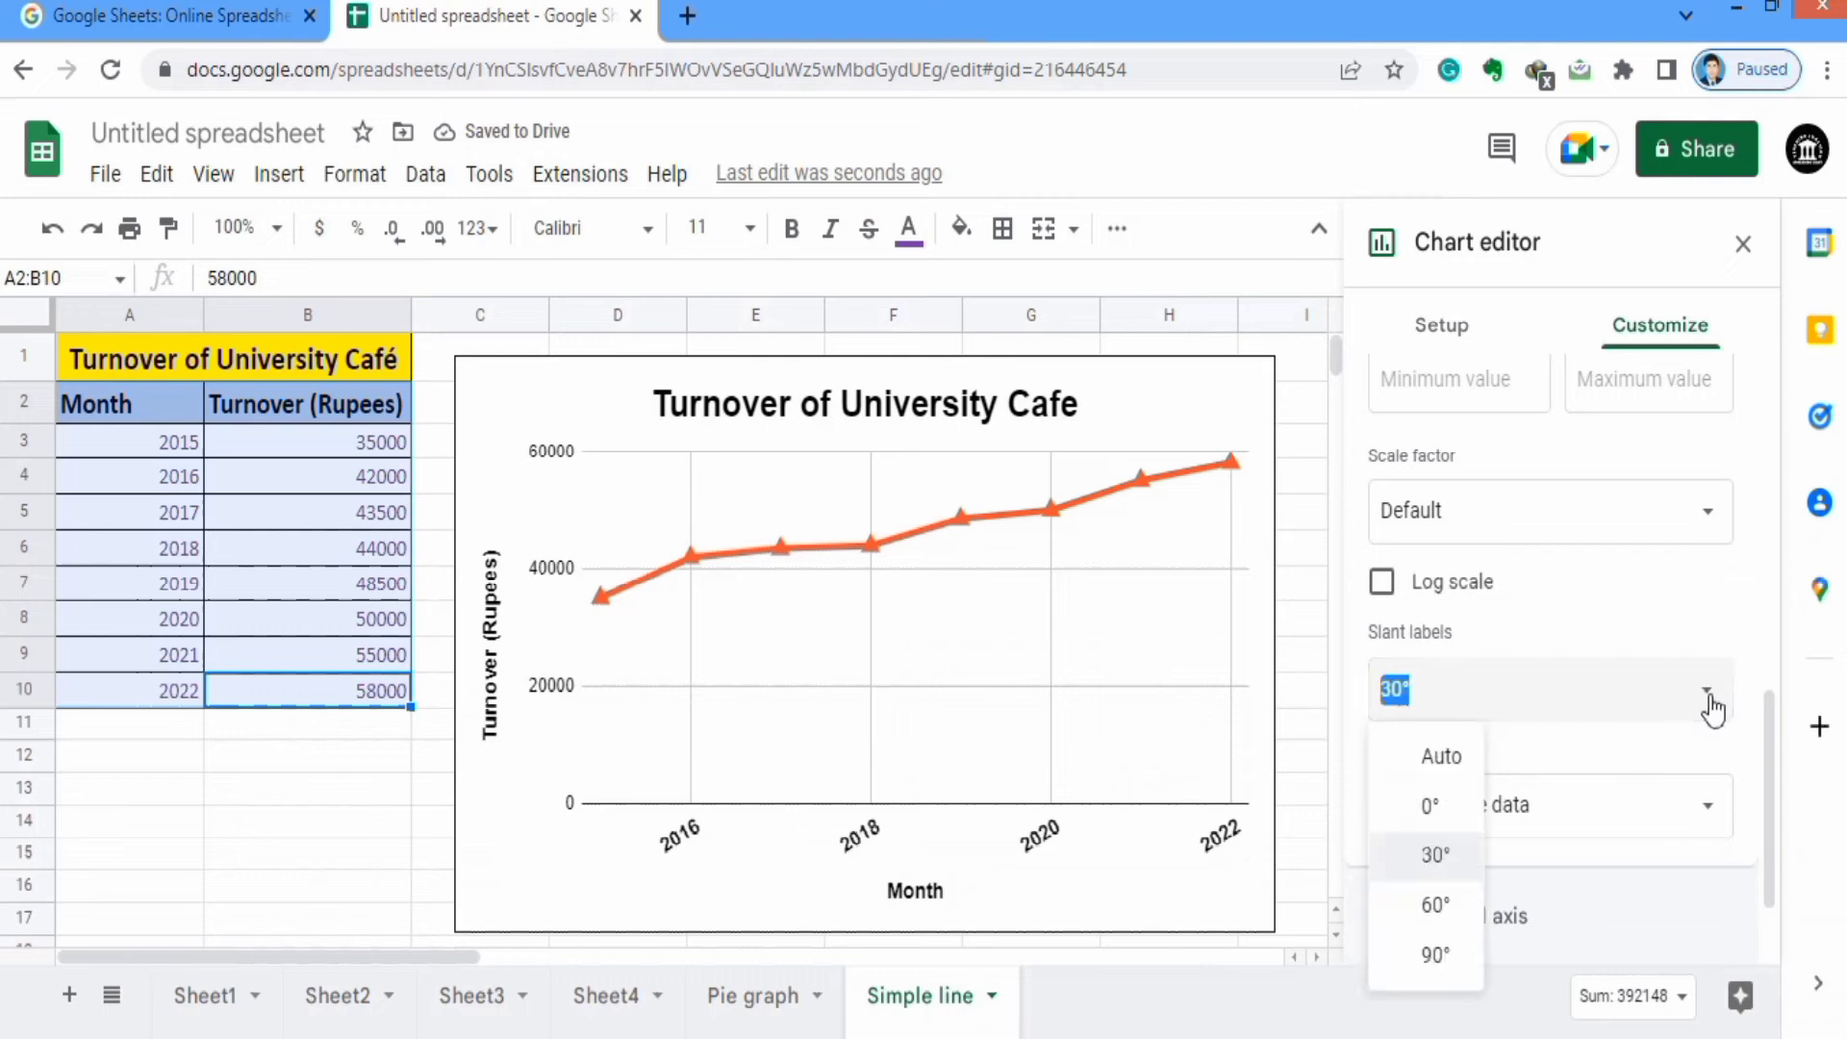
pyautogui.click(1439, 806)
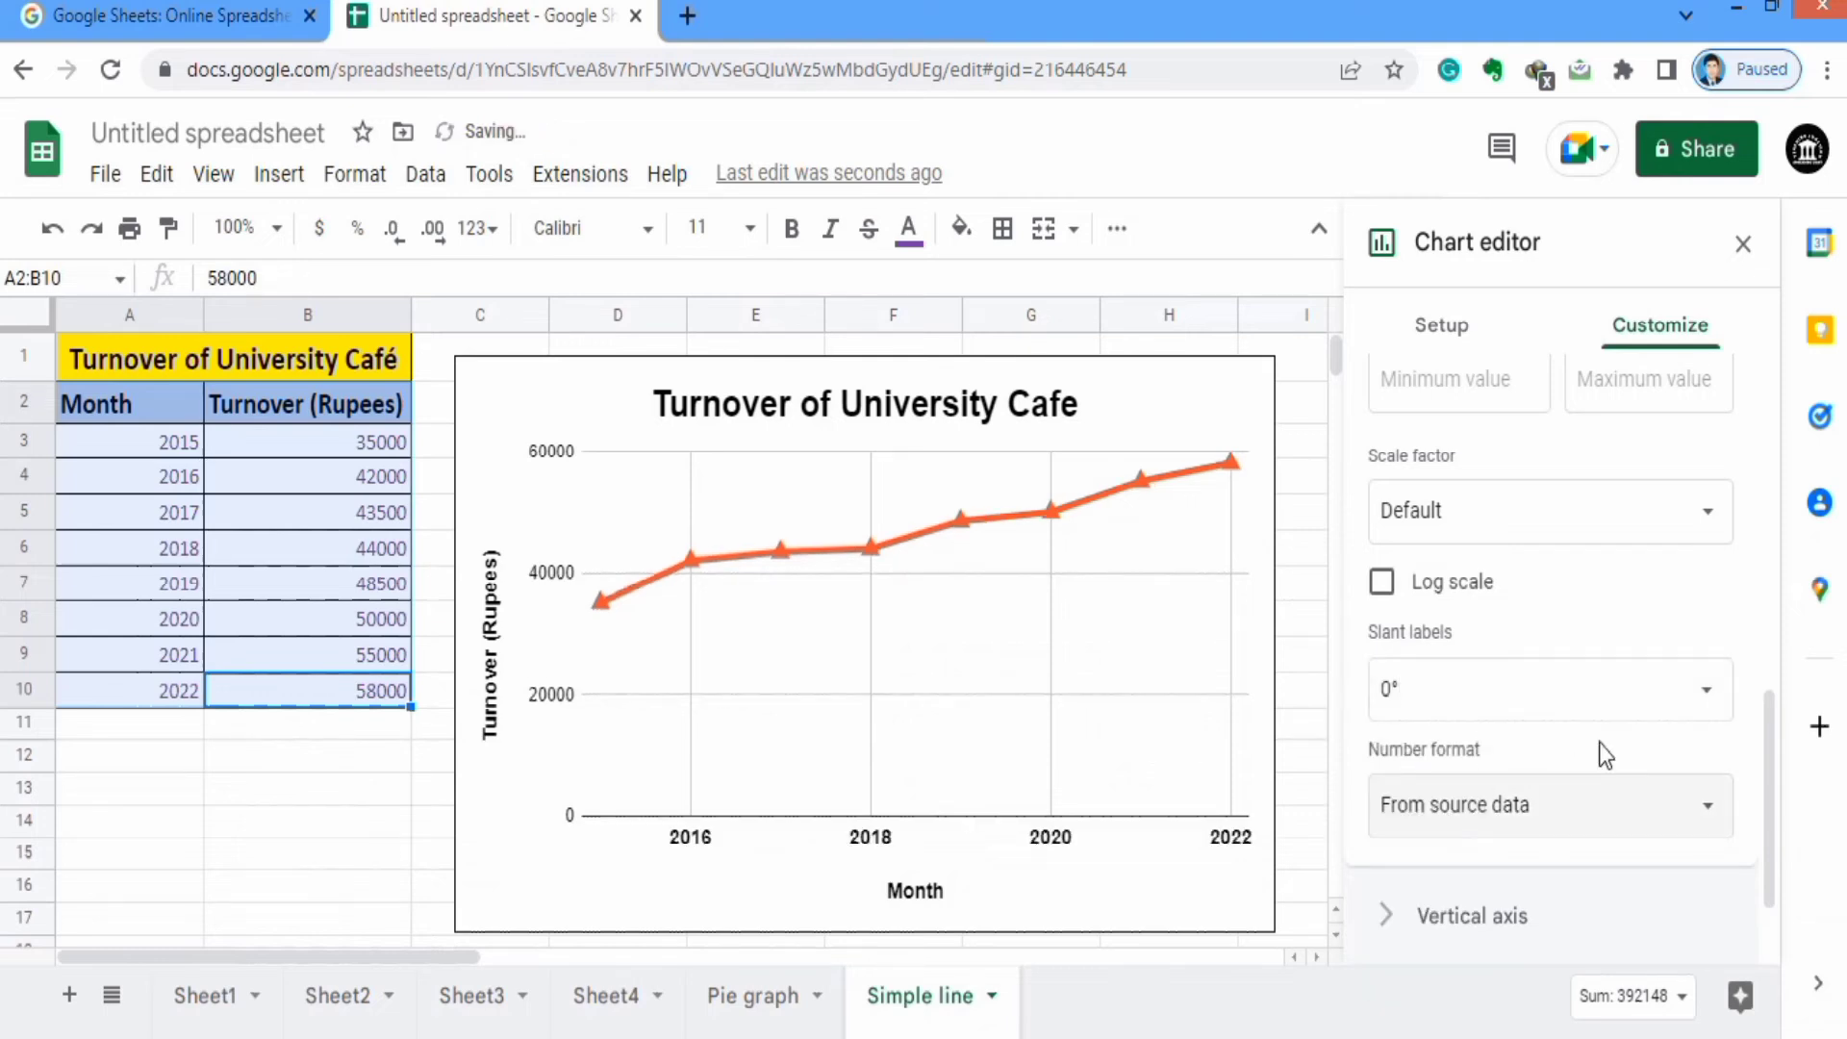
# Format the vertical axis labels with font size 14, bold and black text color, and show the vertical axis line.
pyautogui.moveTo(1768, 743); pyautogui.dragTo(1772, 833)
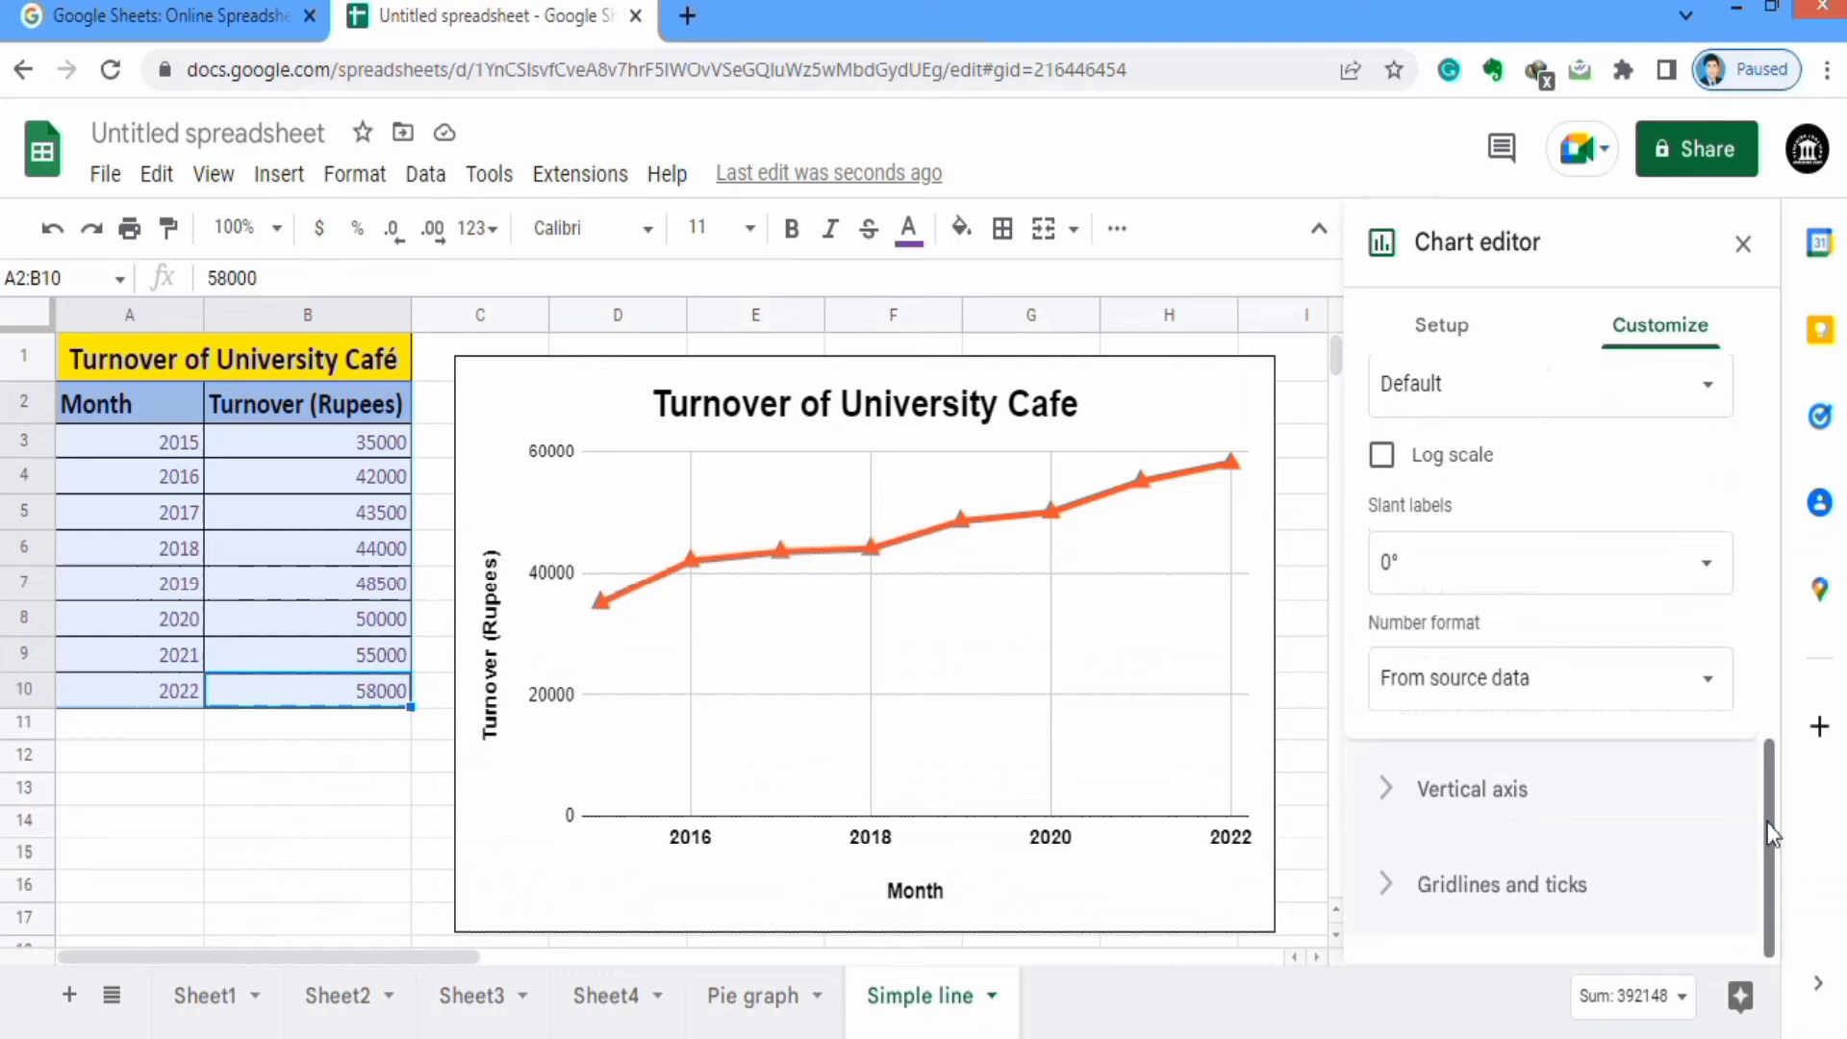
pyautogui.click(1452, 787)
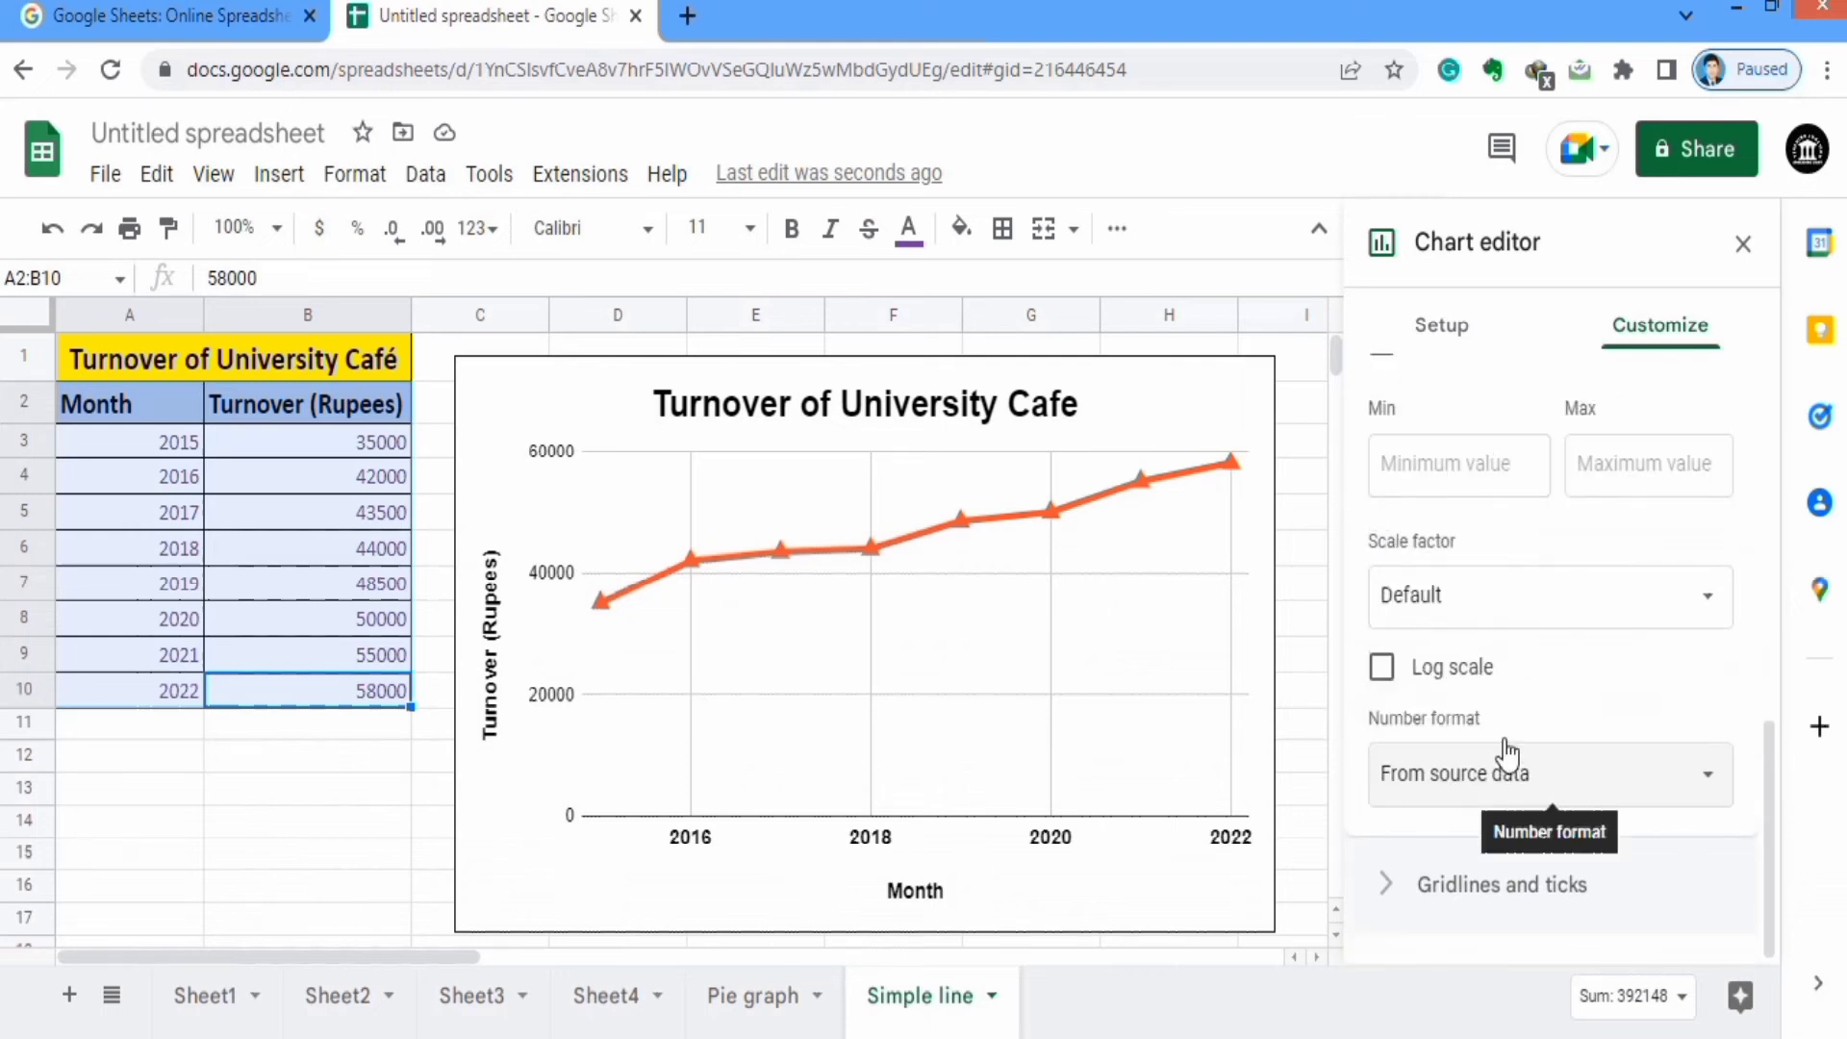
pyautogui.moveTo(1768, 755); pyautogui.dragTo(1768, 591)
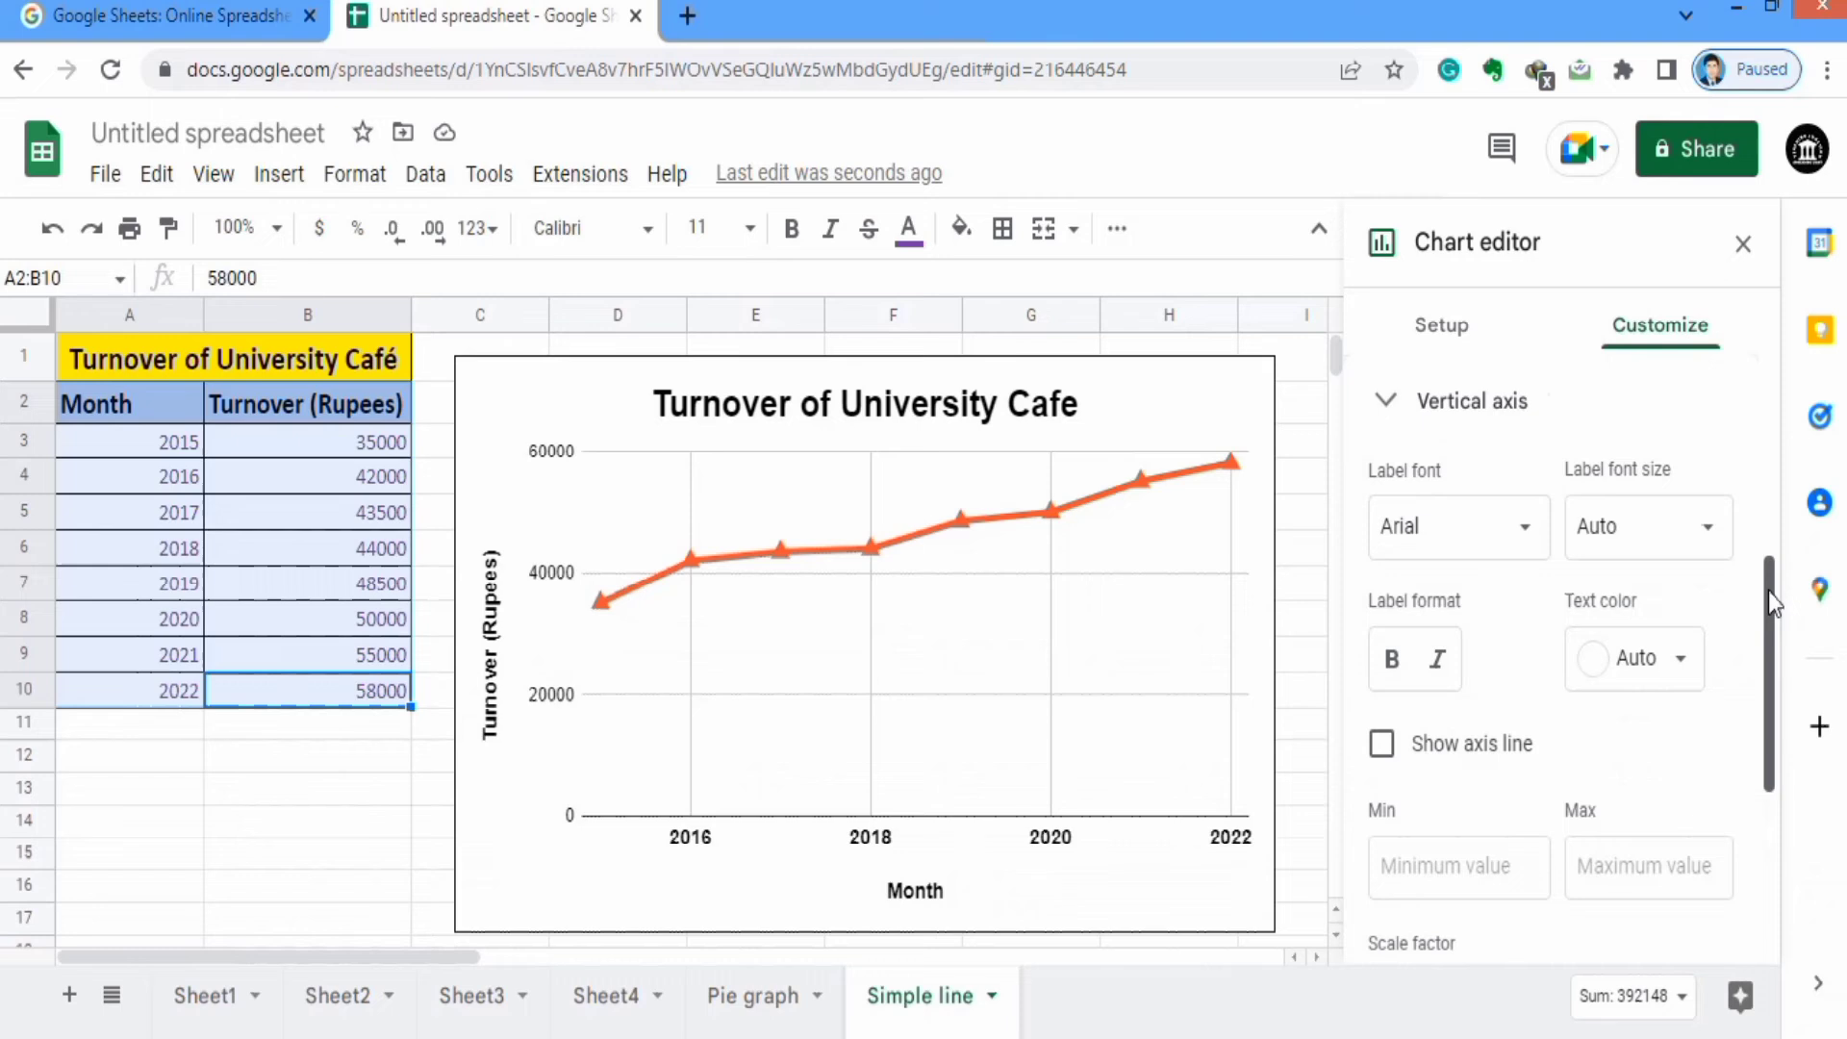
pyautogui.click(1711, 542)
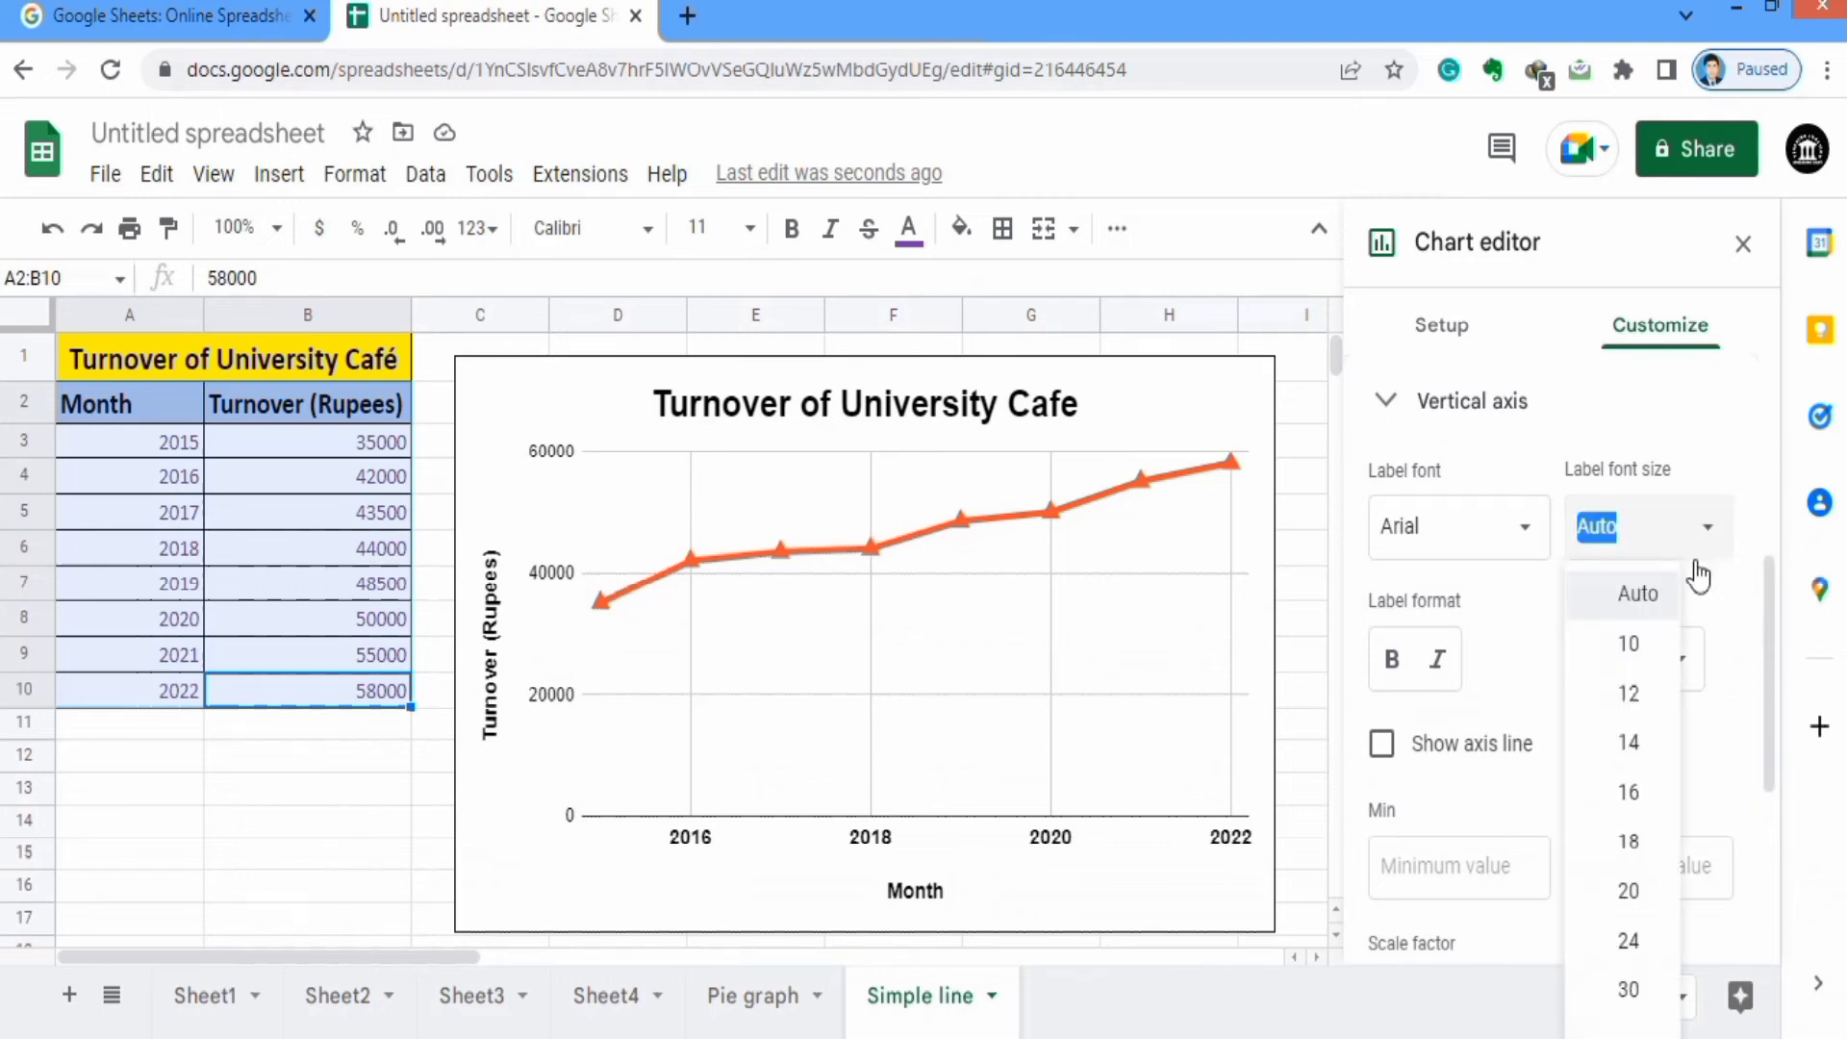
pyautogui.click(1638, 760)
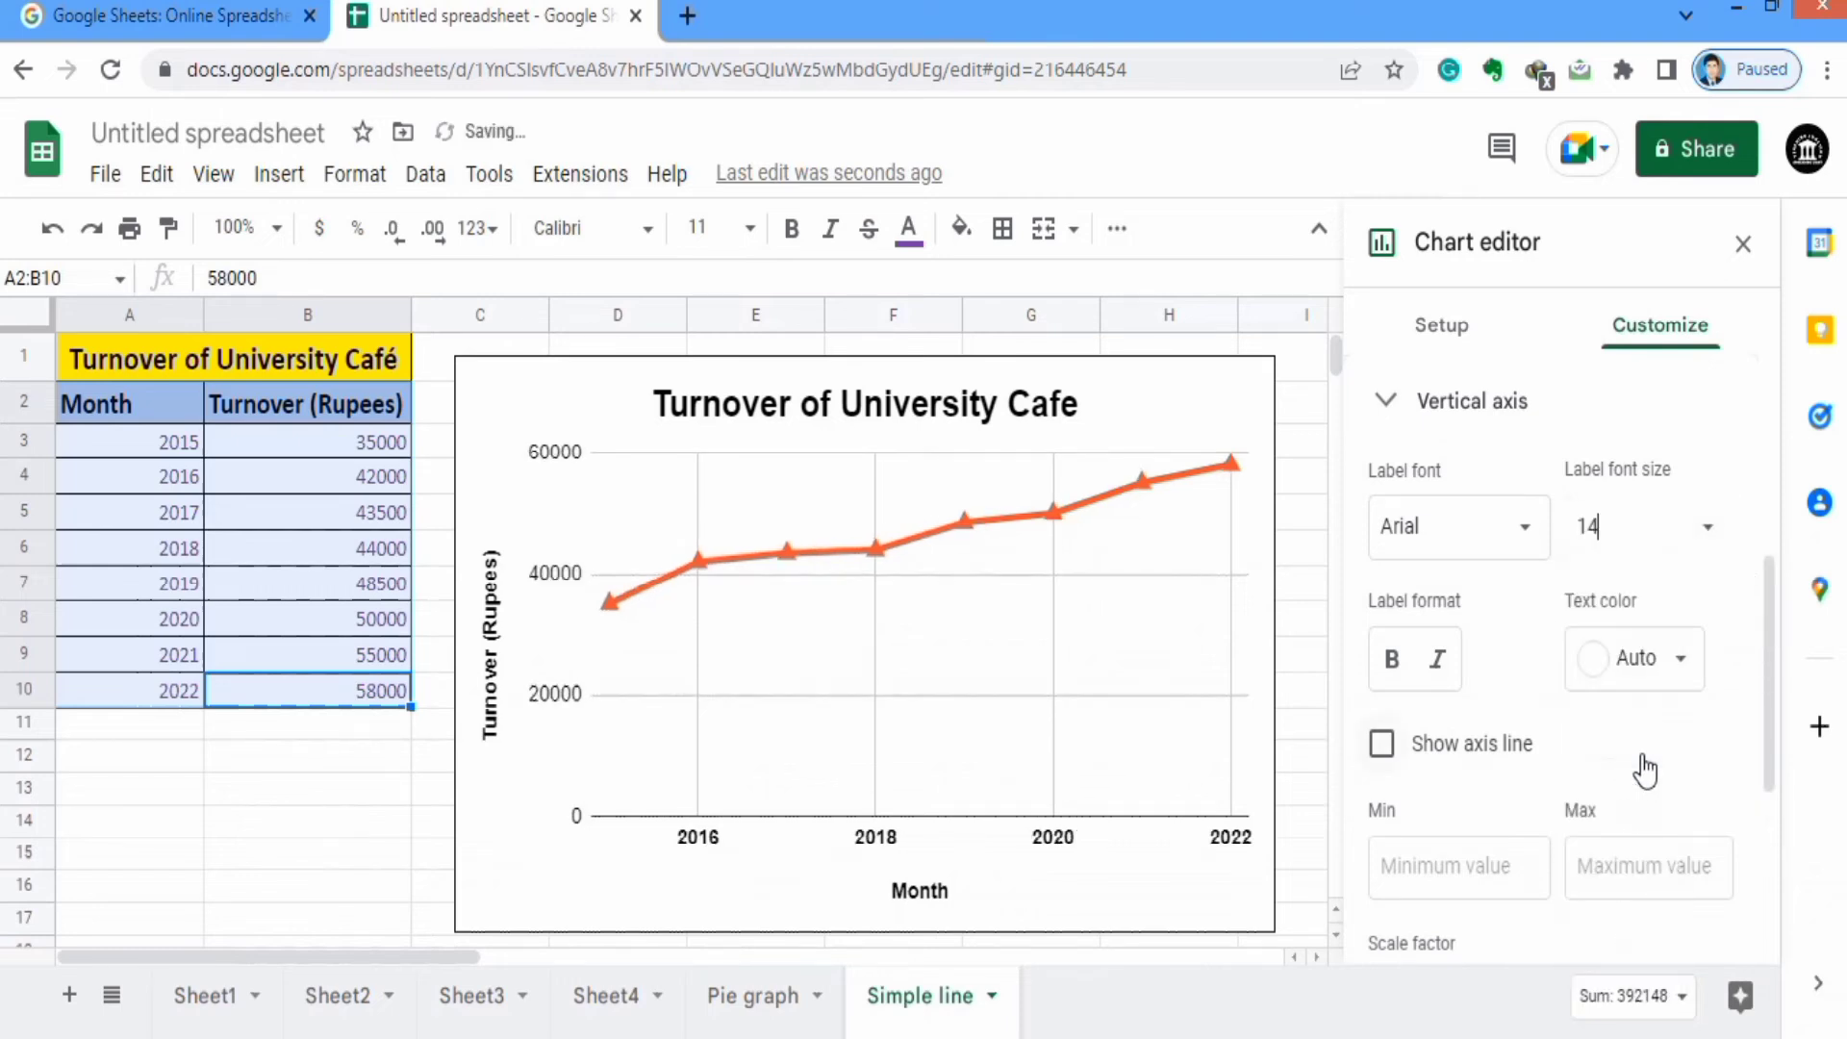
pyautogui.click(1390, 660)
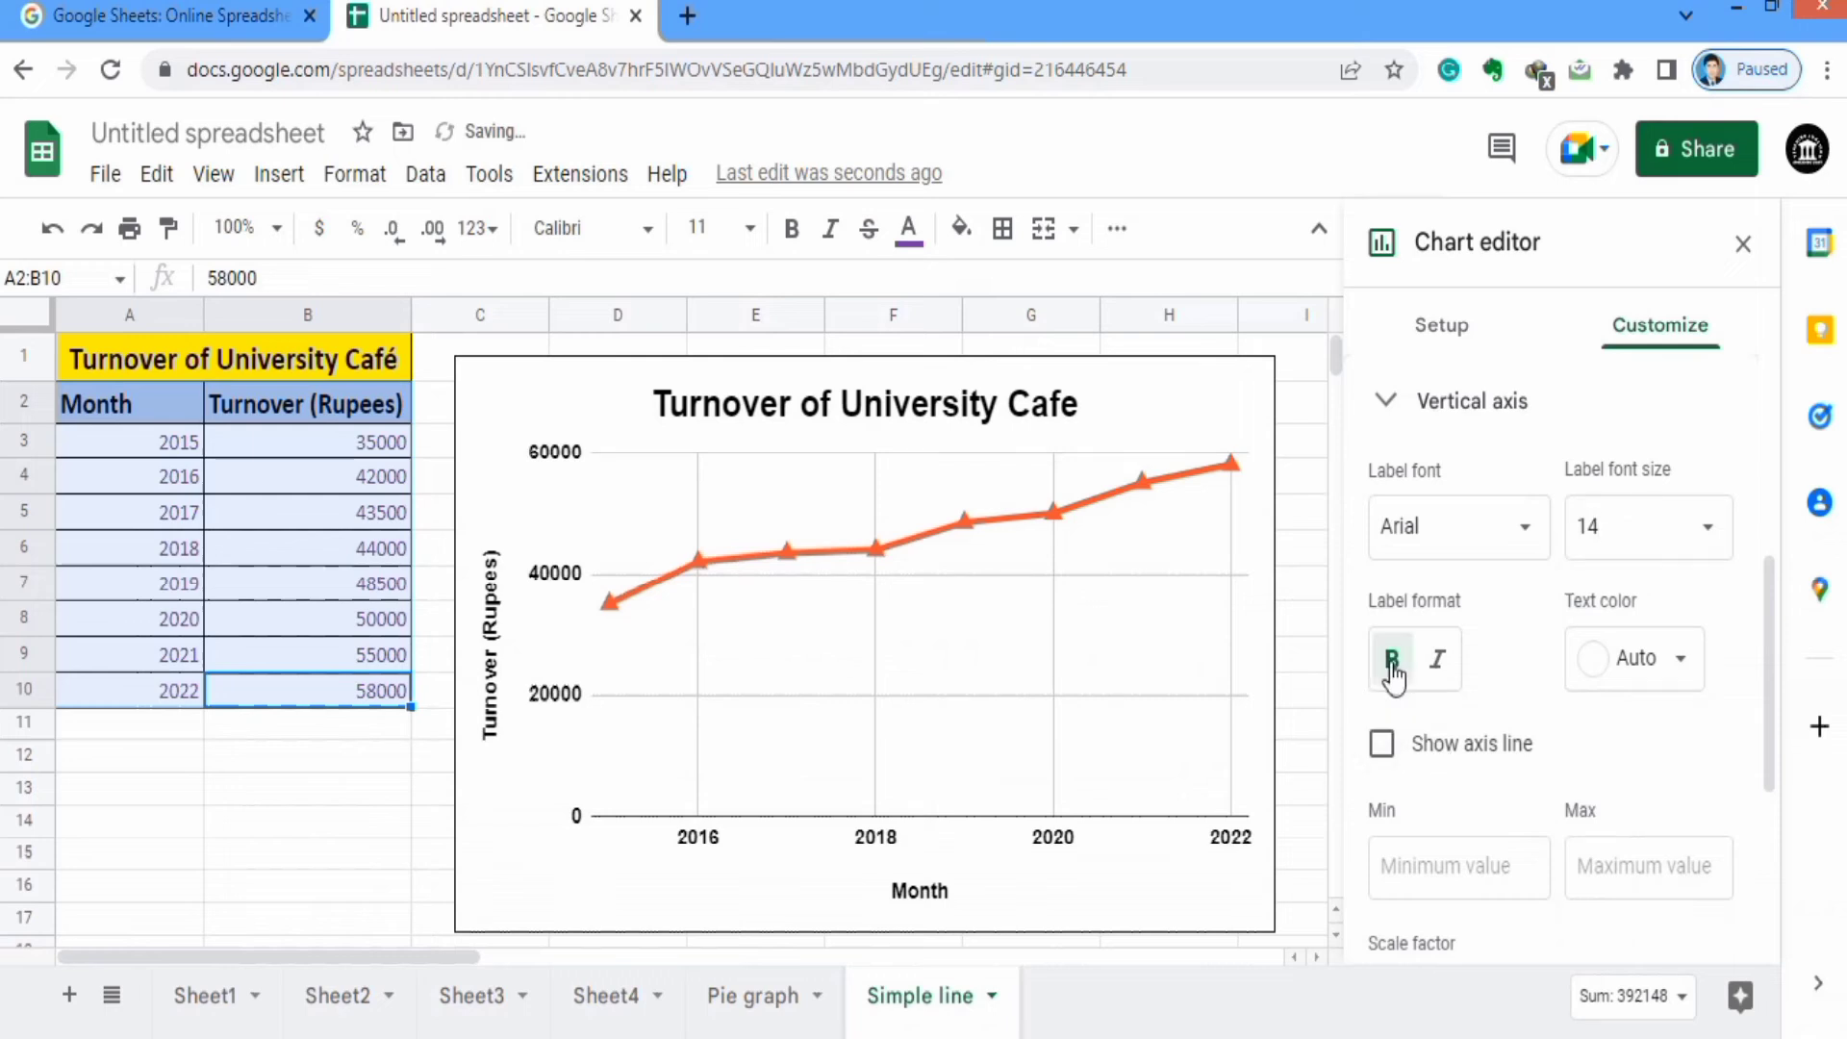
pyautogui.click(1680, 674)
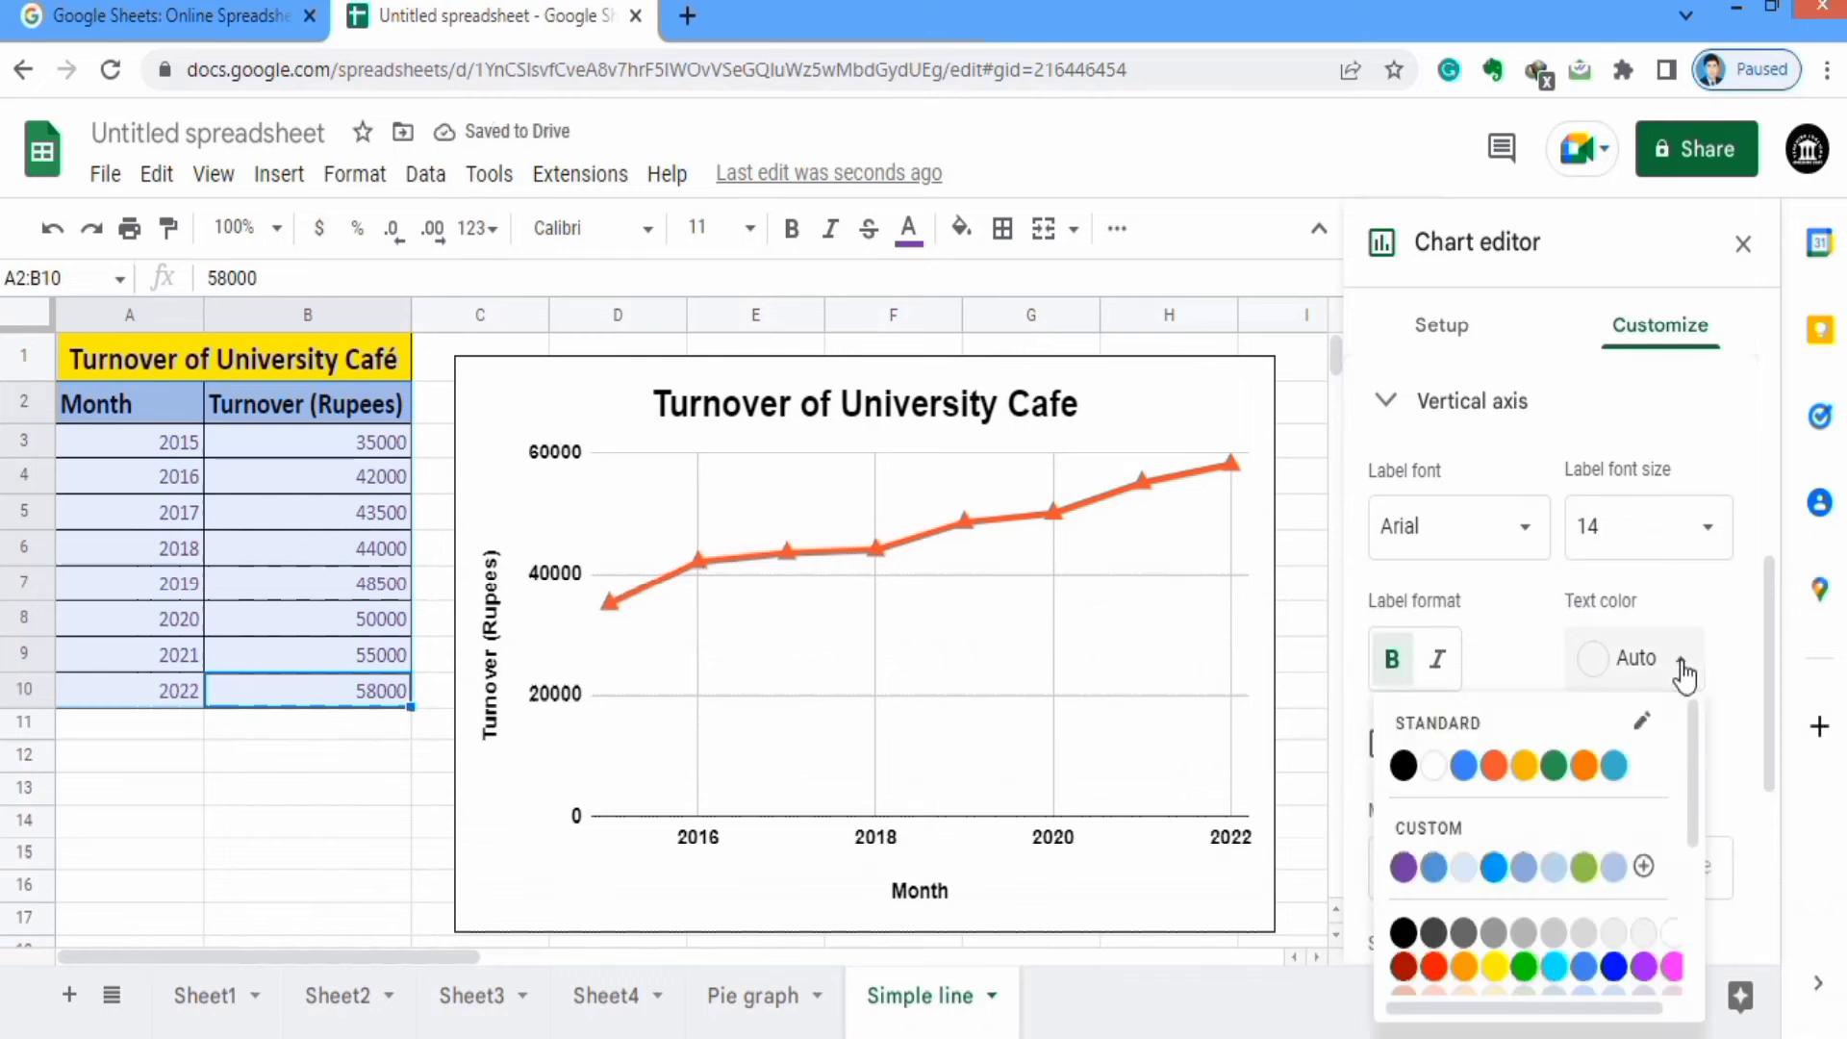
pyautogui.click(1405, 769)
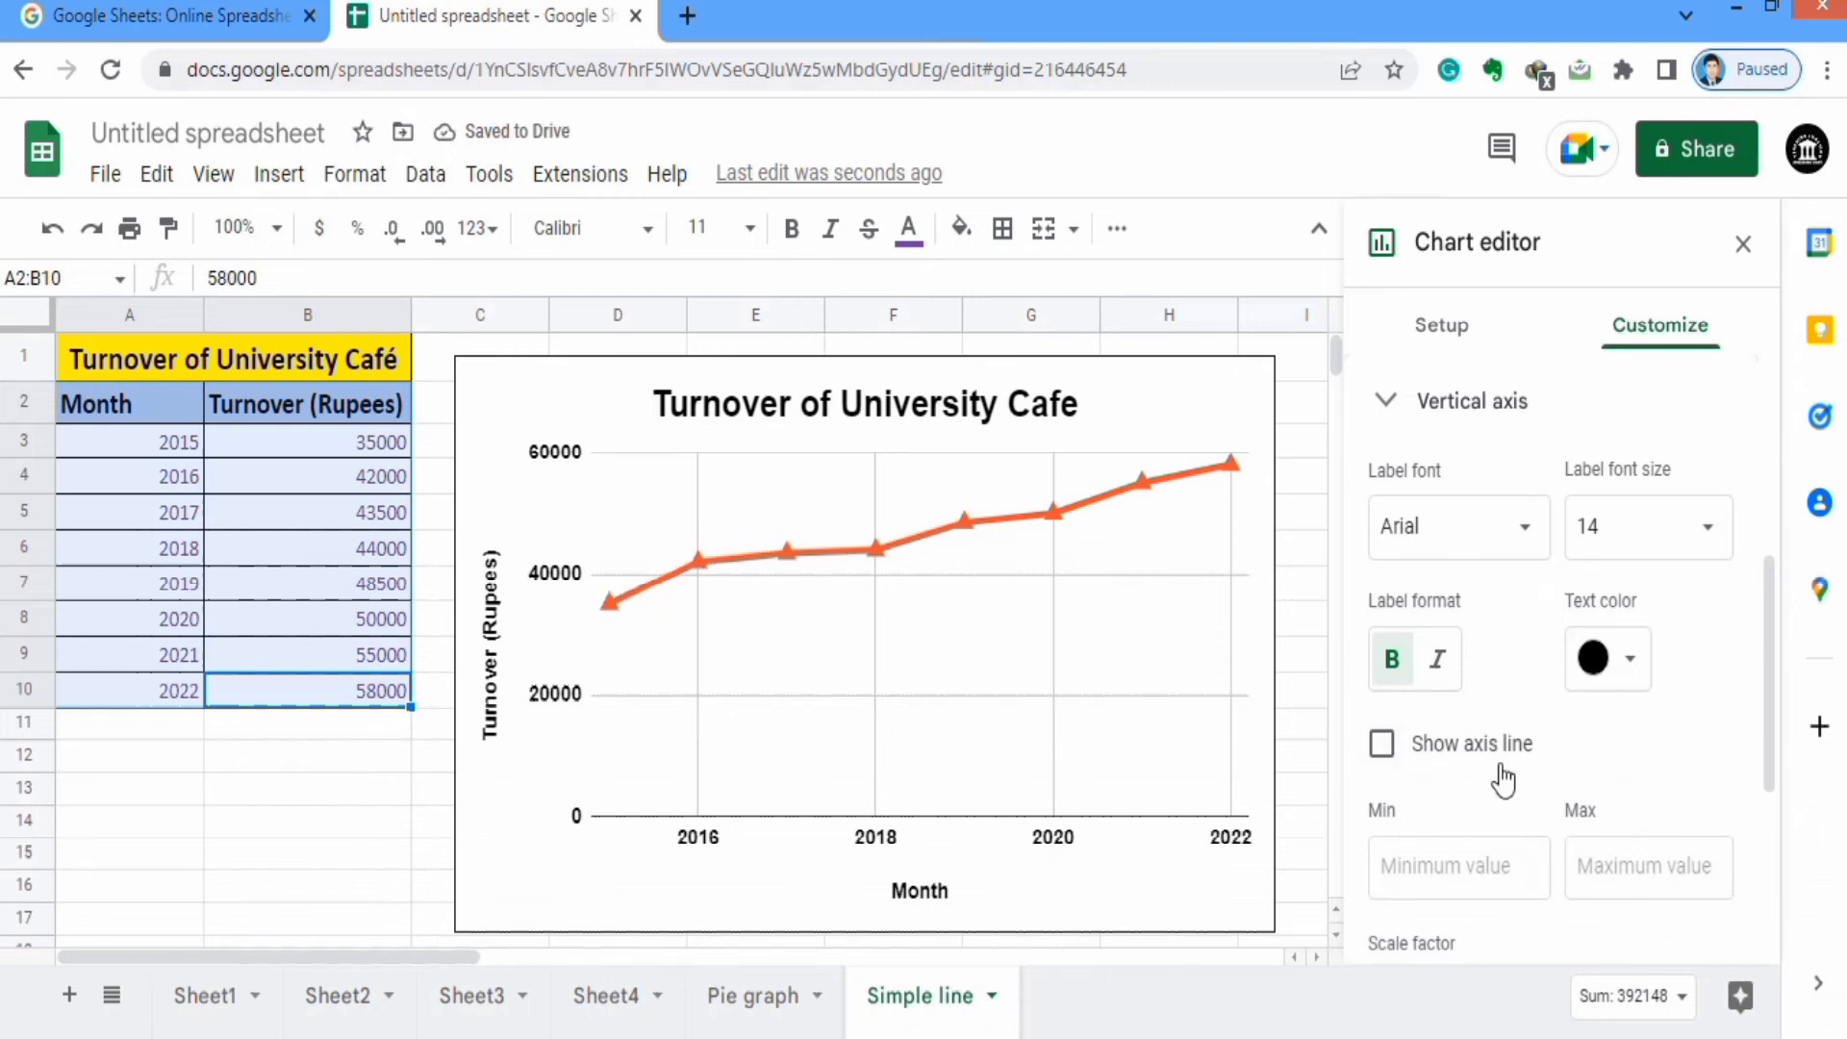
pyautogui.click(1381, 743)
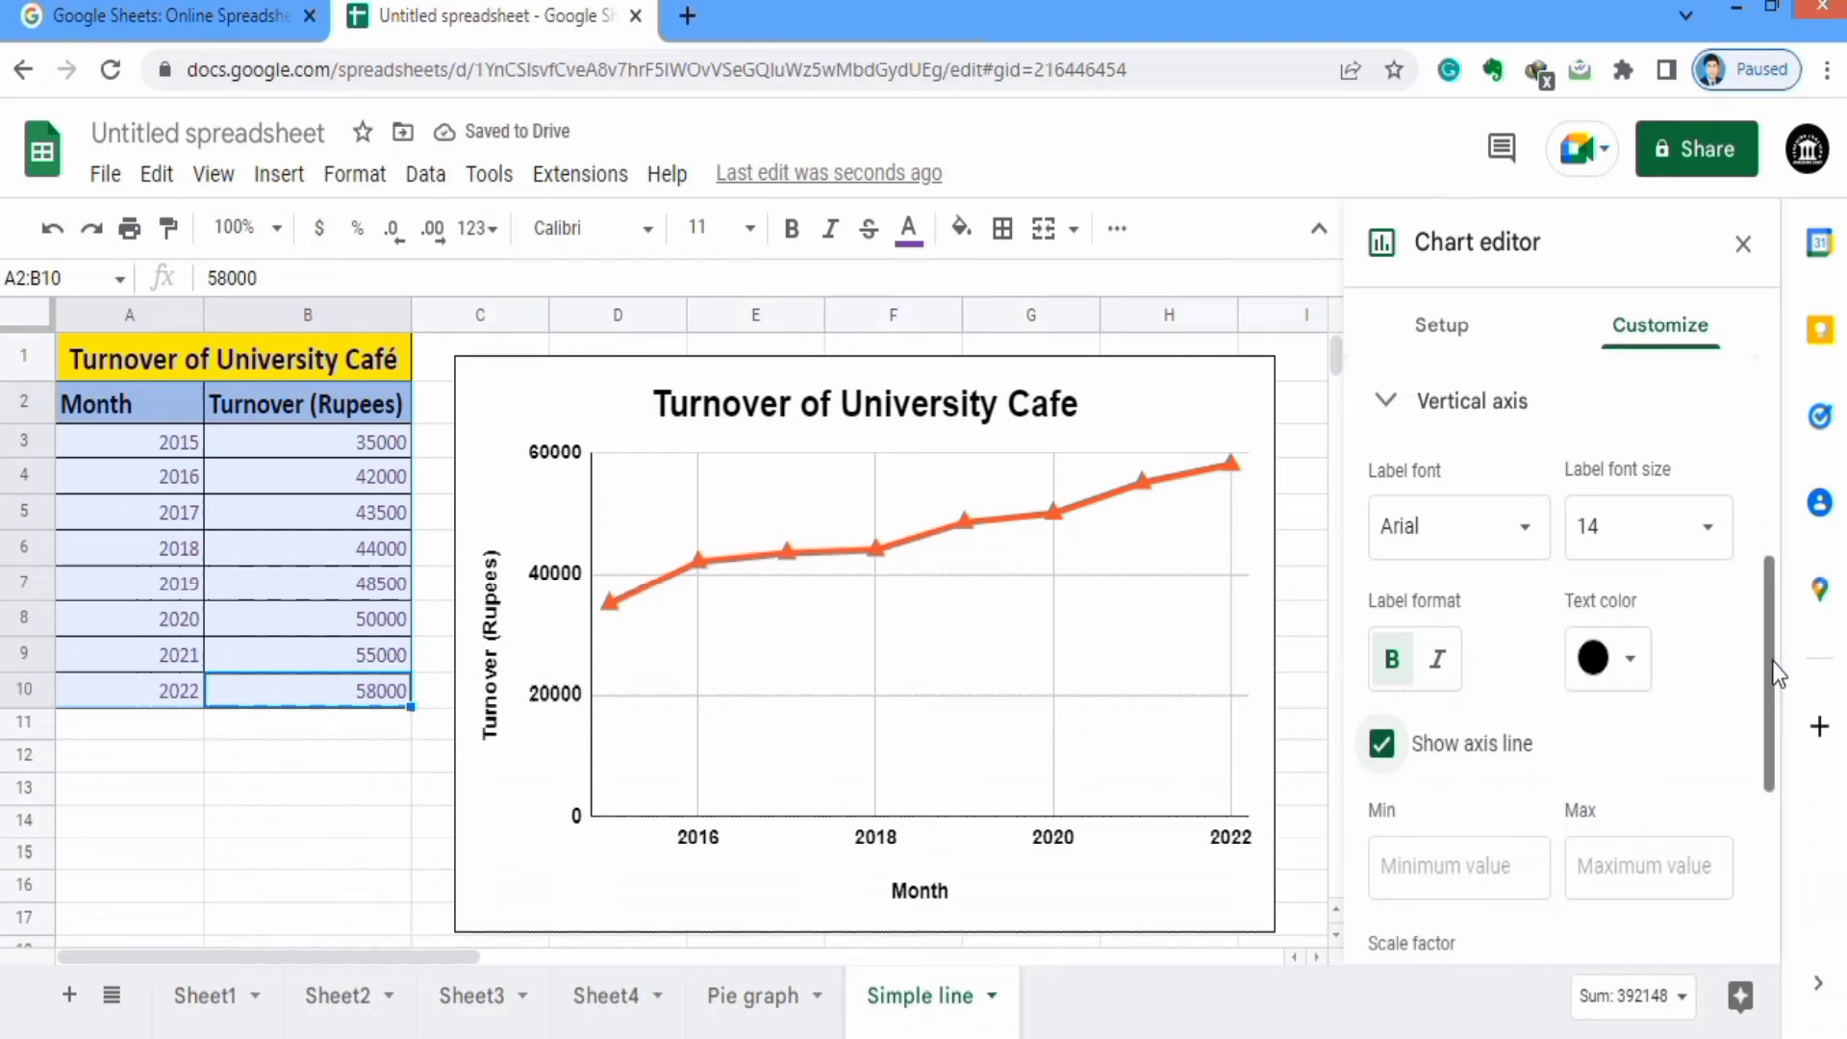
pyautogui.moveTo(1772, 661); pyautogui.dragTo(1771, 719)
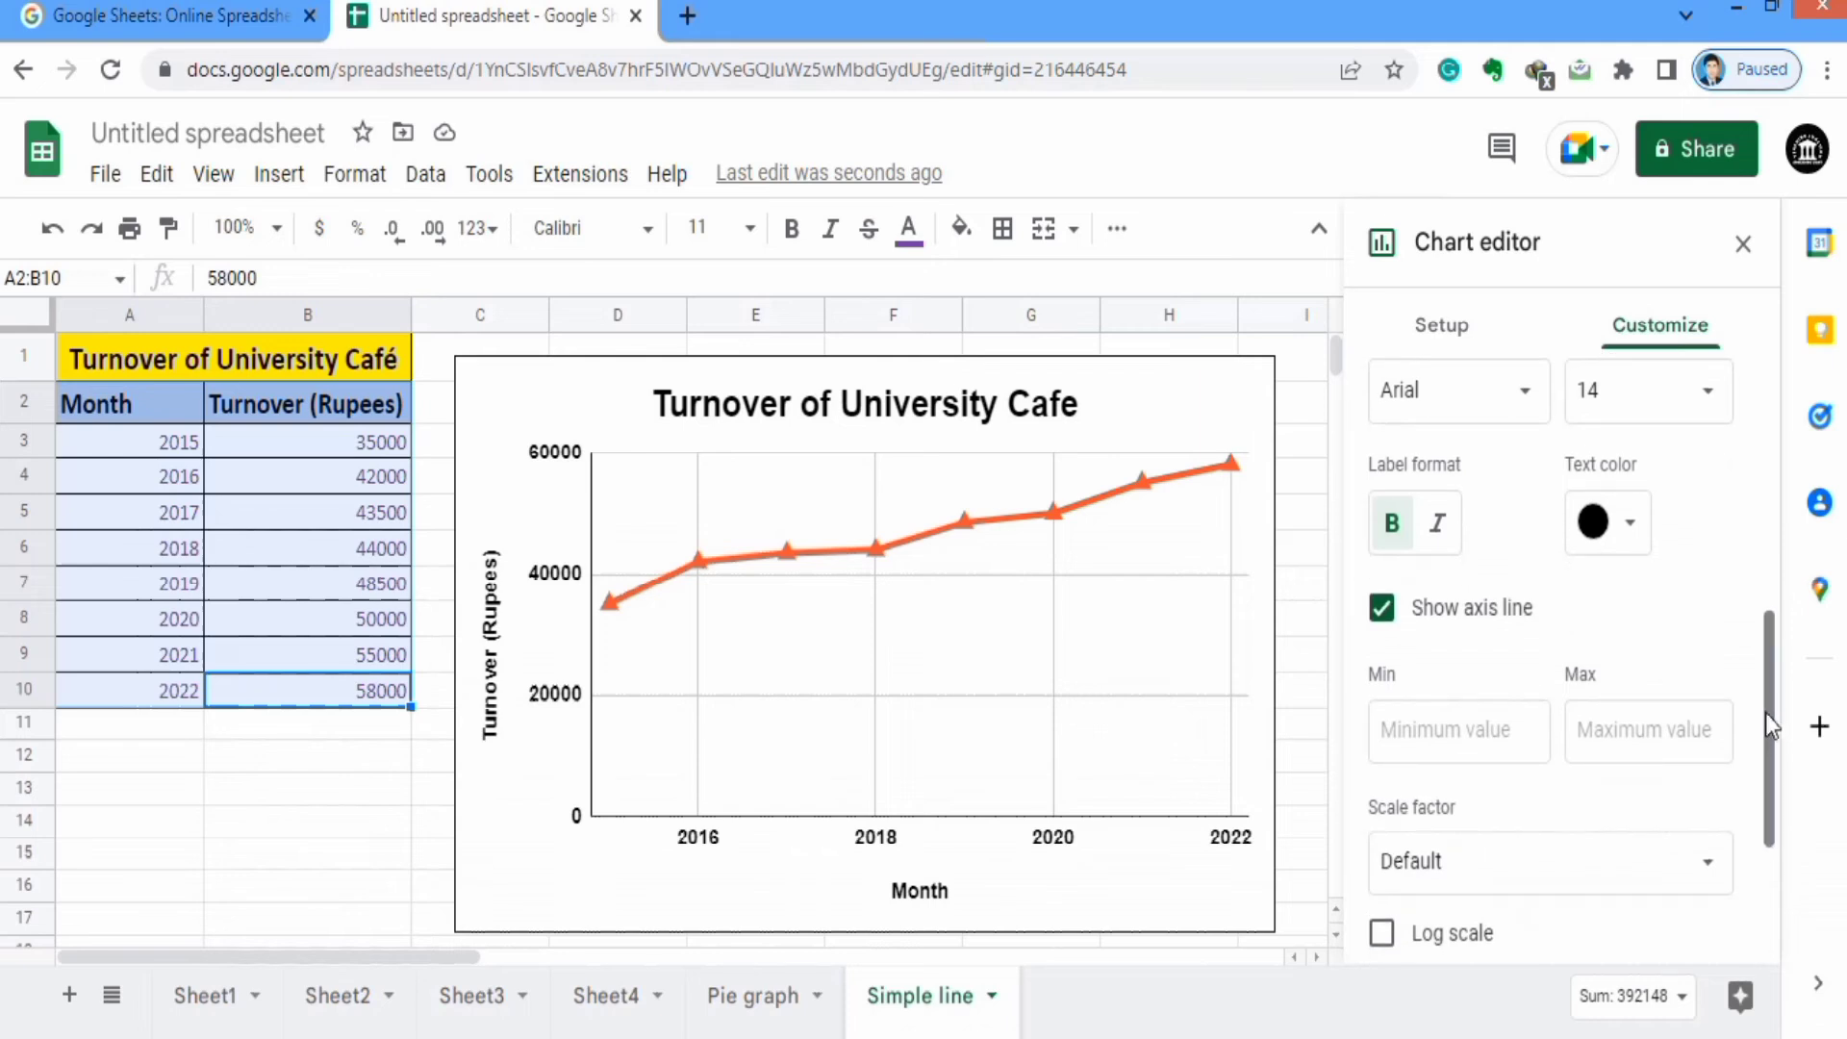
# Set the vertical axis minimum value to 20000.
pyautogui.click(1434, 727)
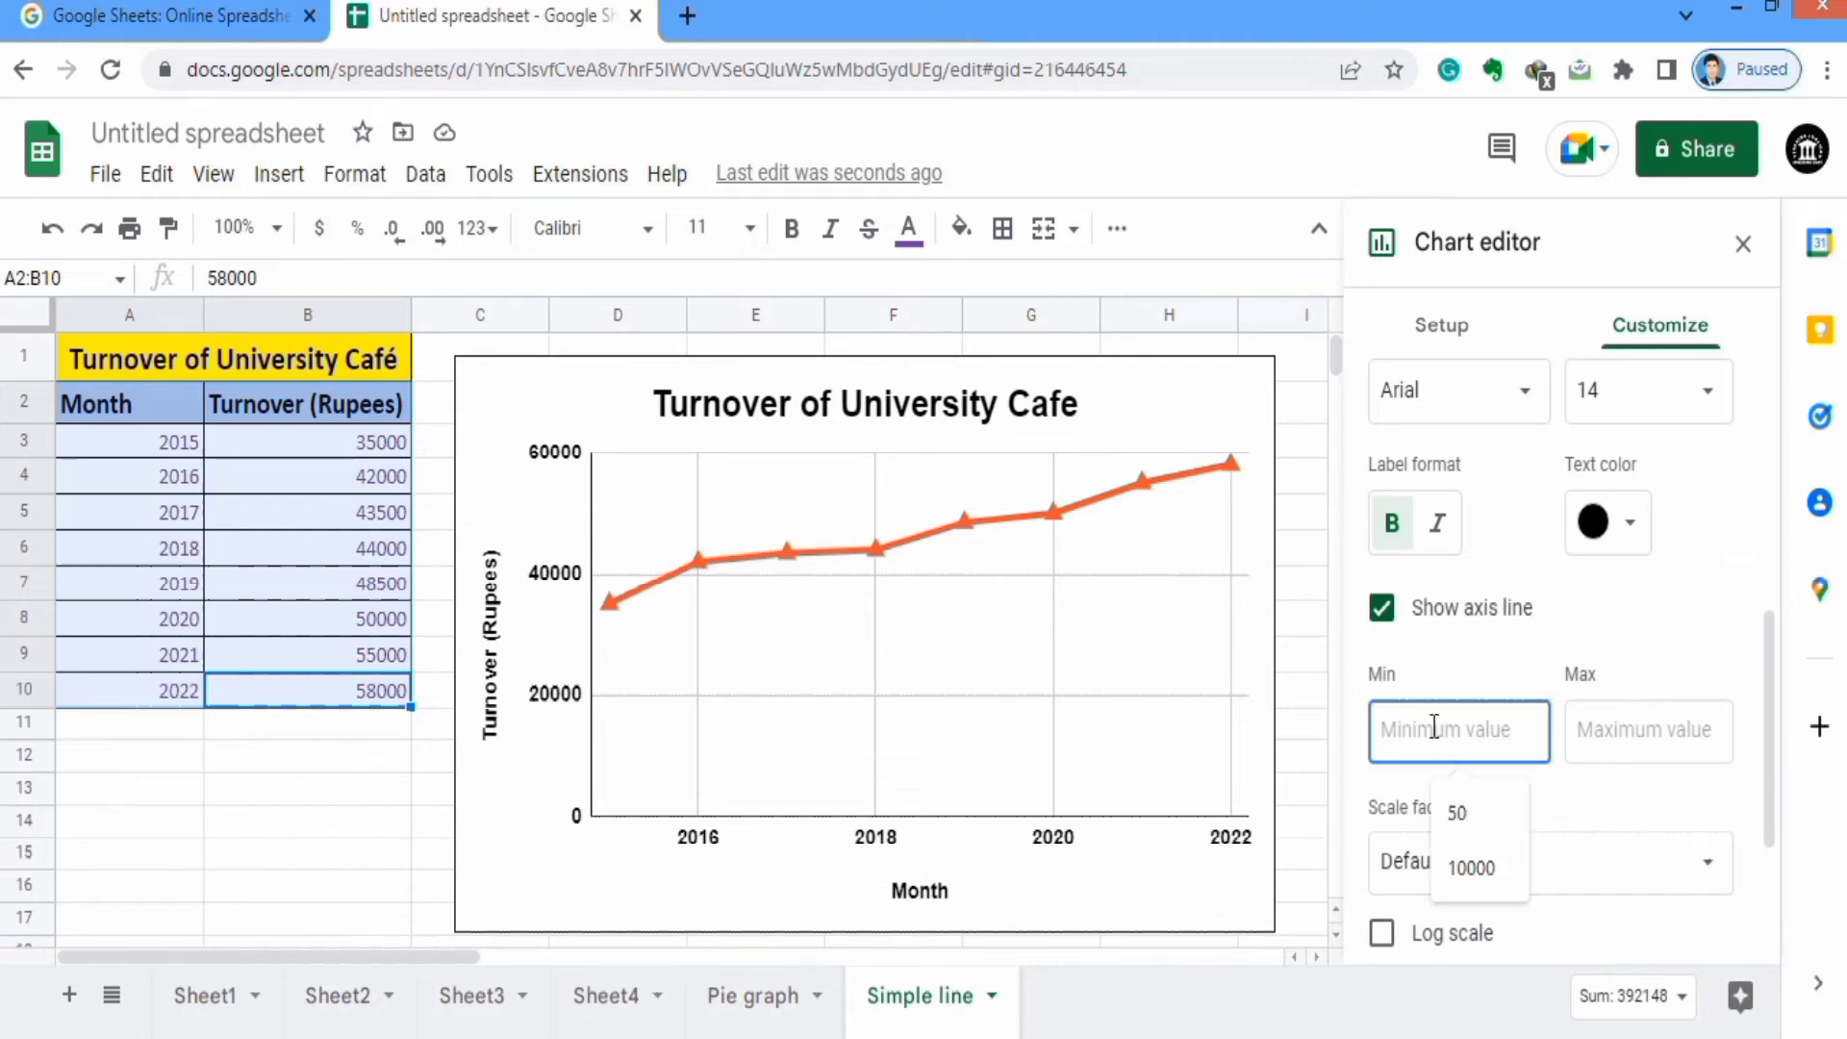
pyautogui.write('20000')
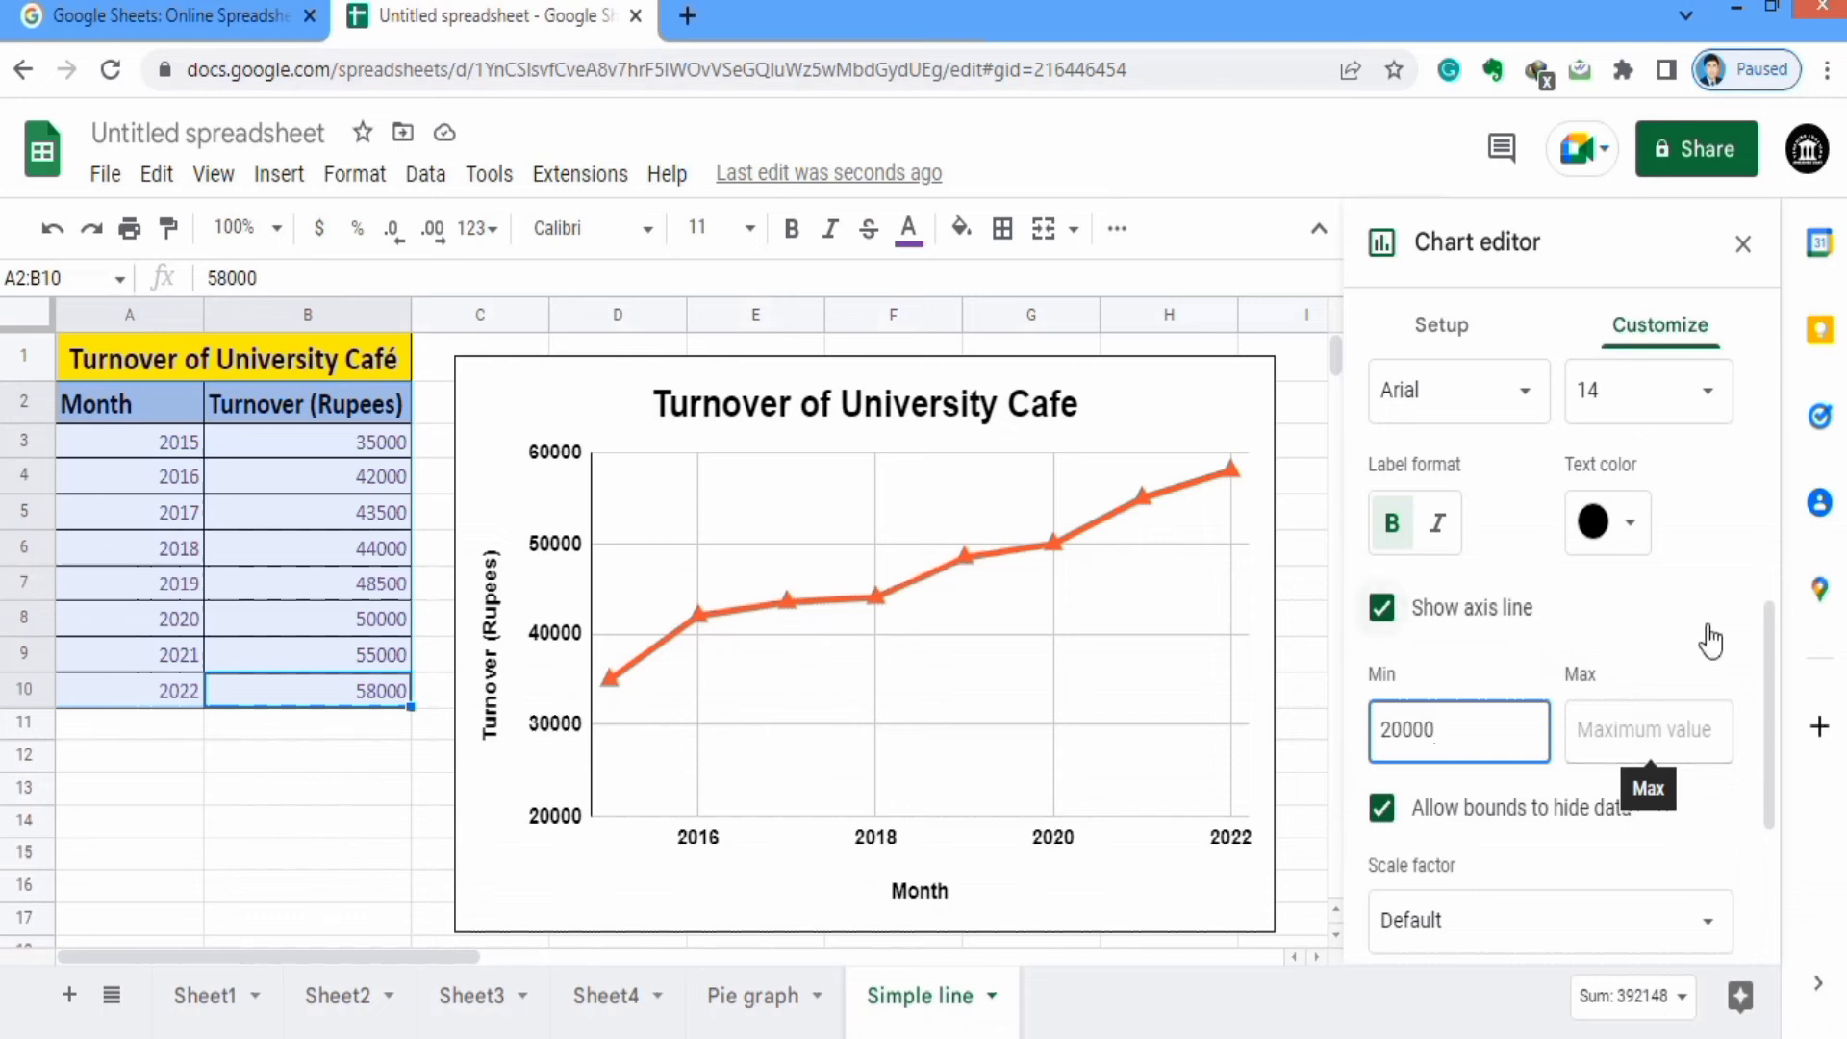
# Set the vertical axis gridlines and ticks to a major count of 6 and a minor count of 5, both with Count spacing.
pyautogui.moveTo(1773, 648); pyautogui.dragTo(1751, 819)
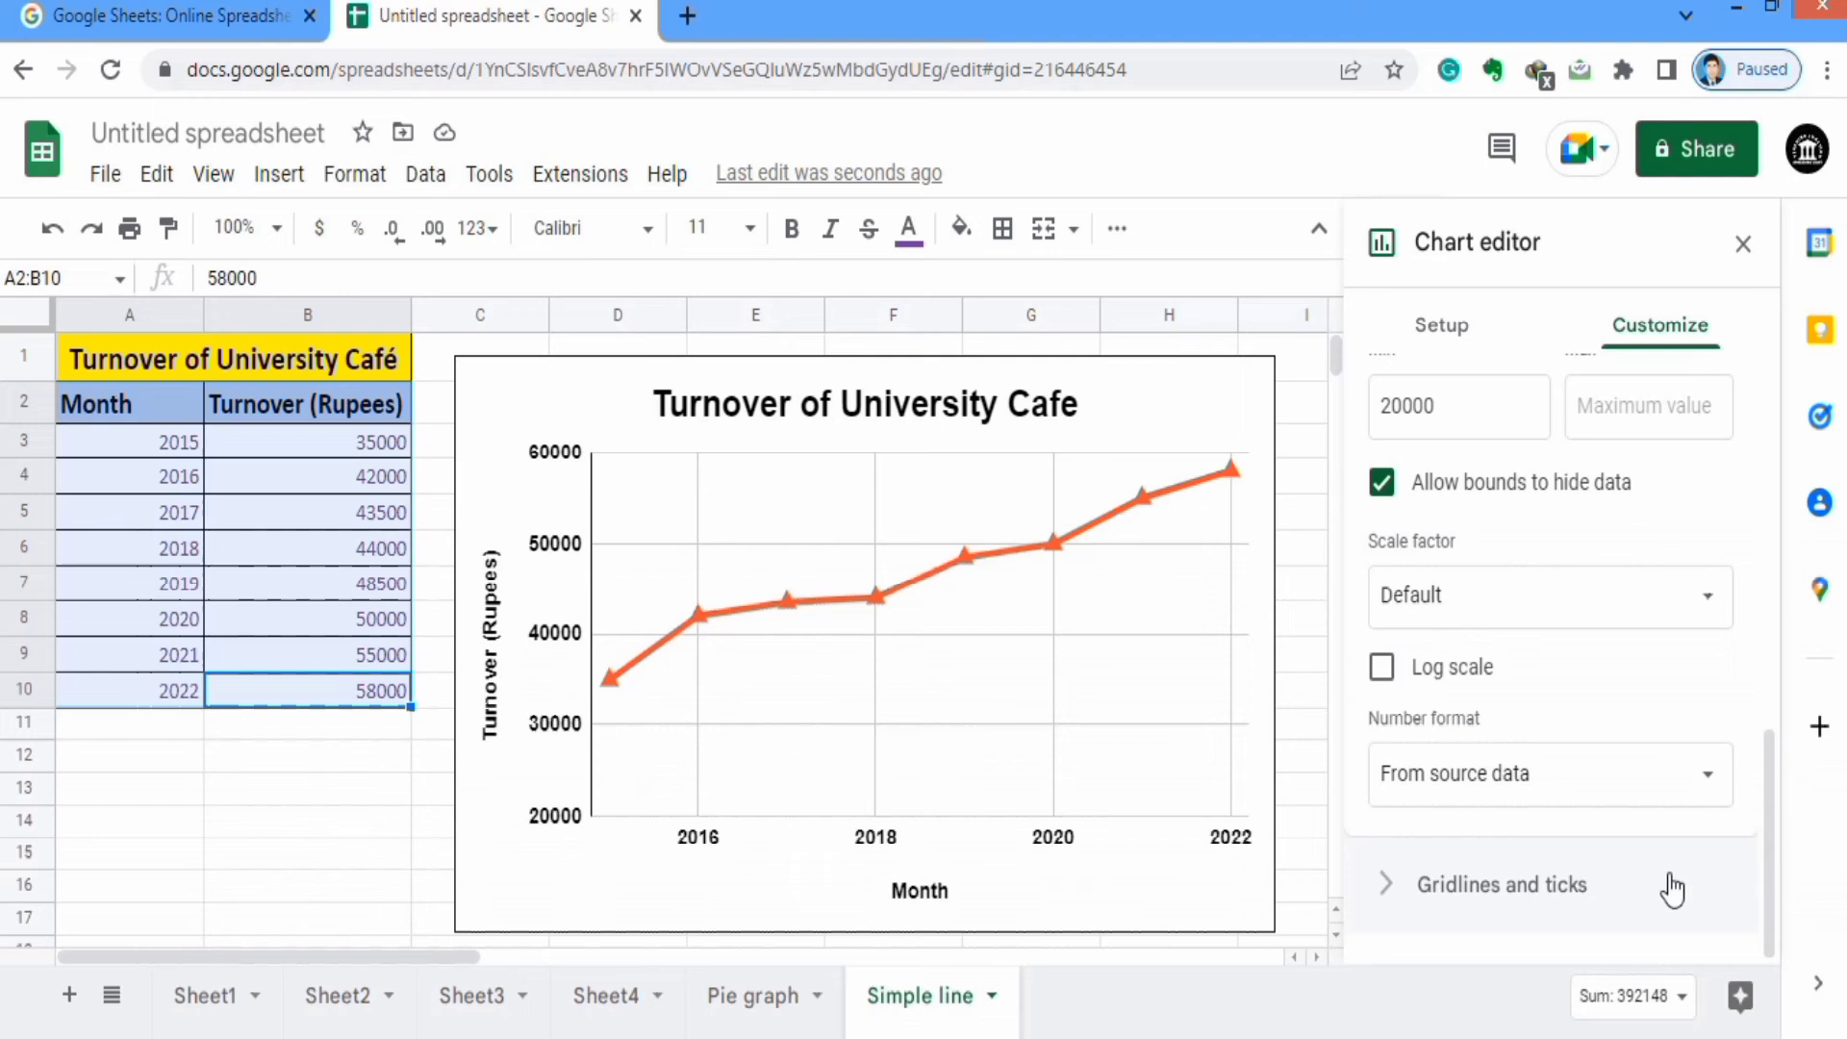
pyautogui.click(1580, 887)
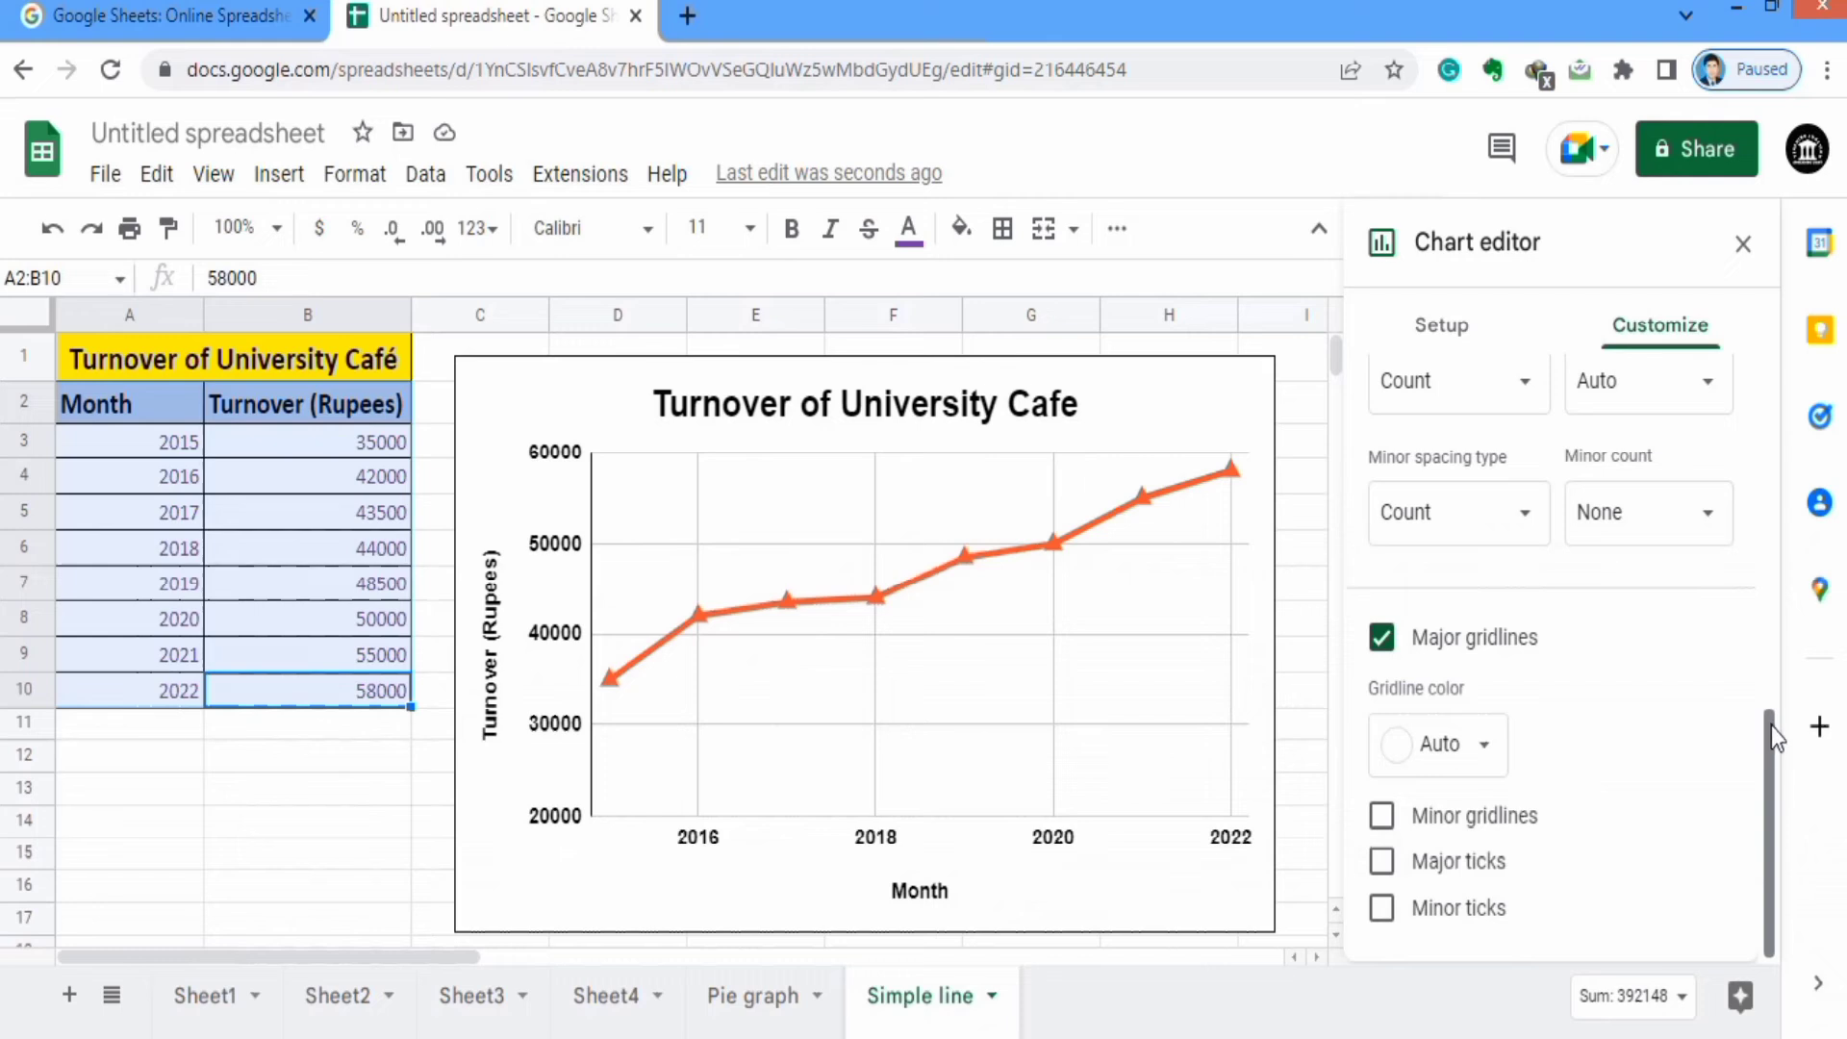
pyautogui.moveTo(1766, 777); pyautogui.dragTo(1770, 638)
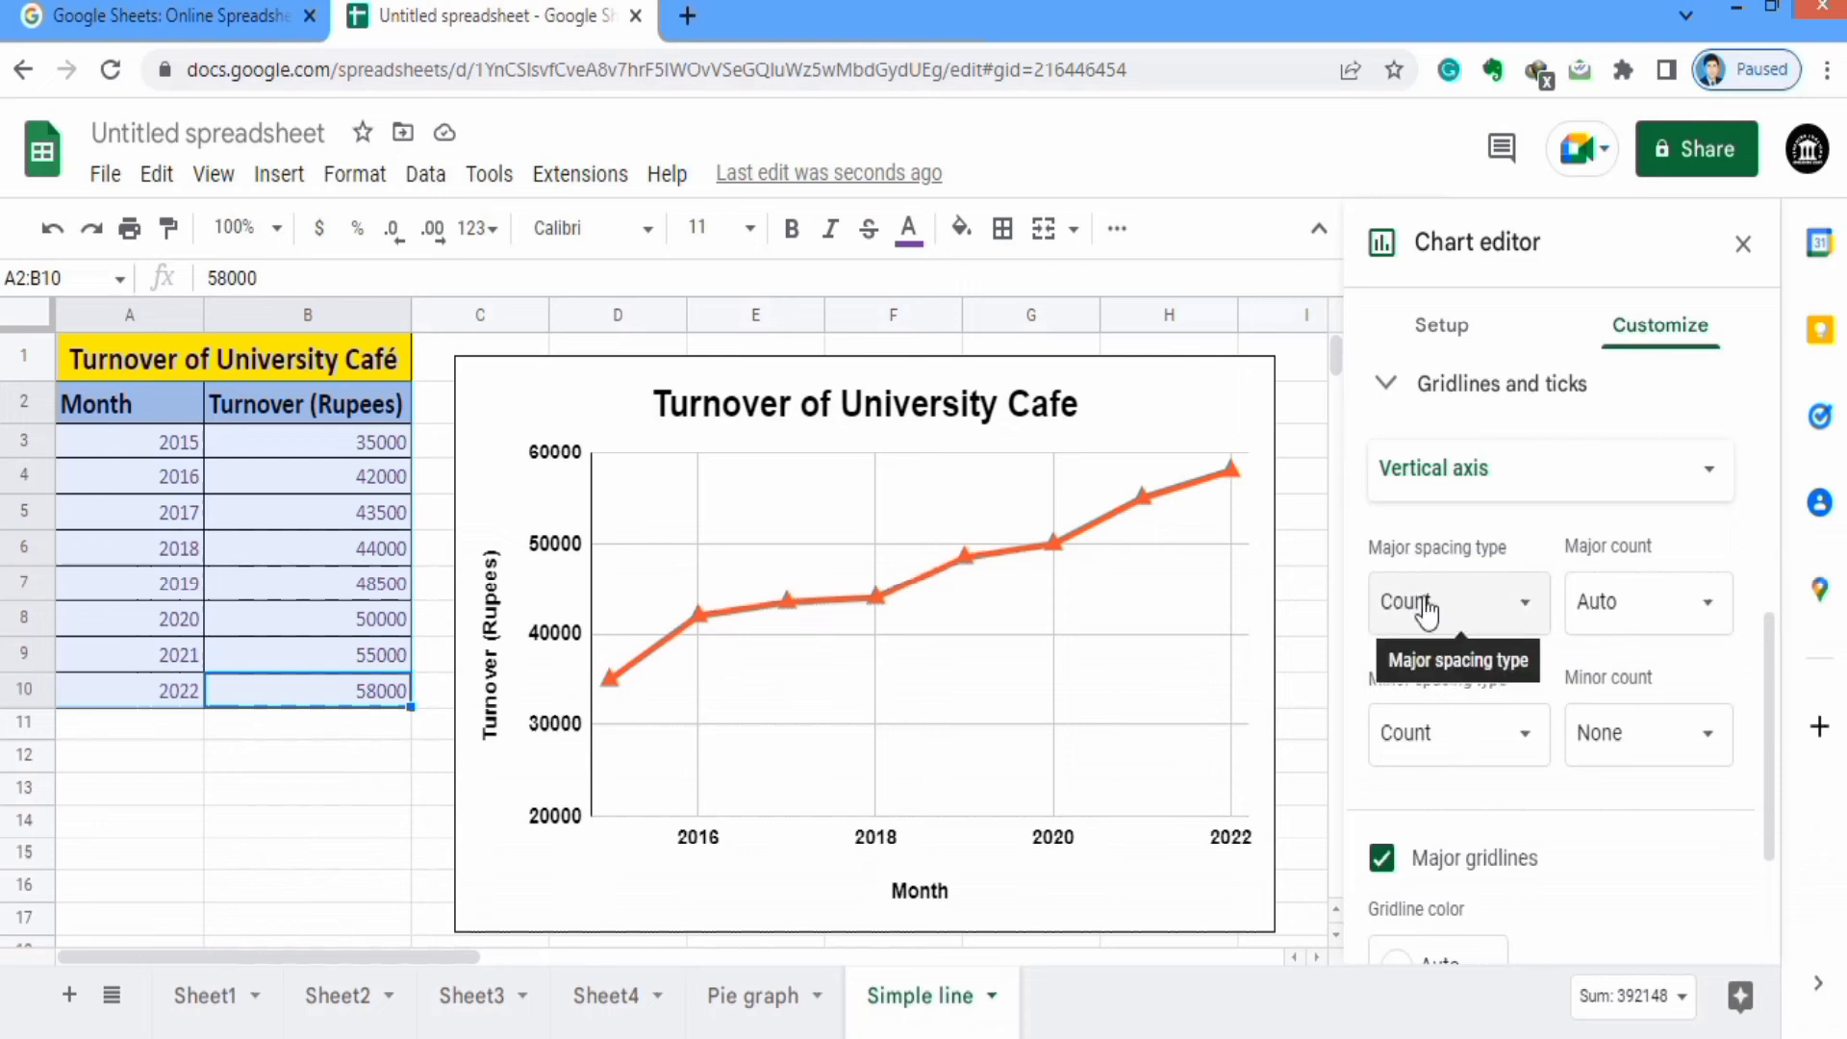
pyautogui.click(1708, 620)
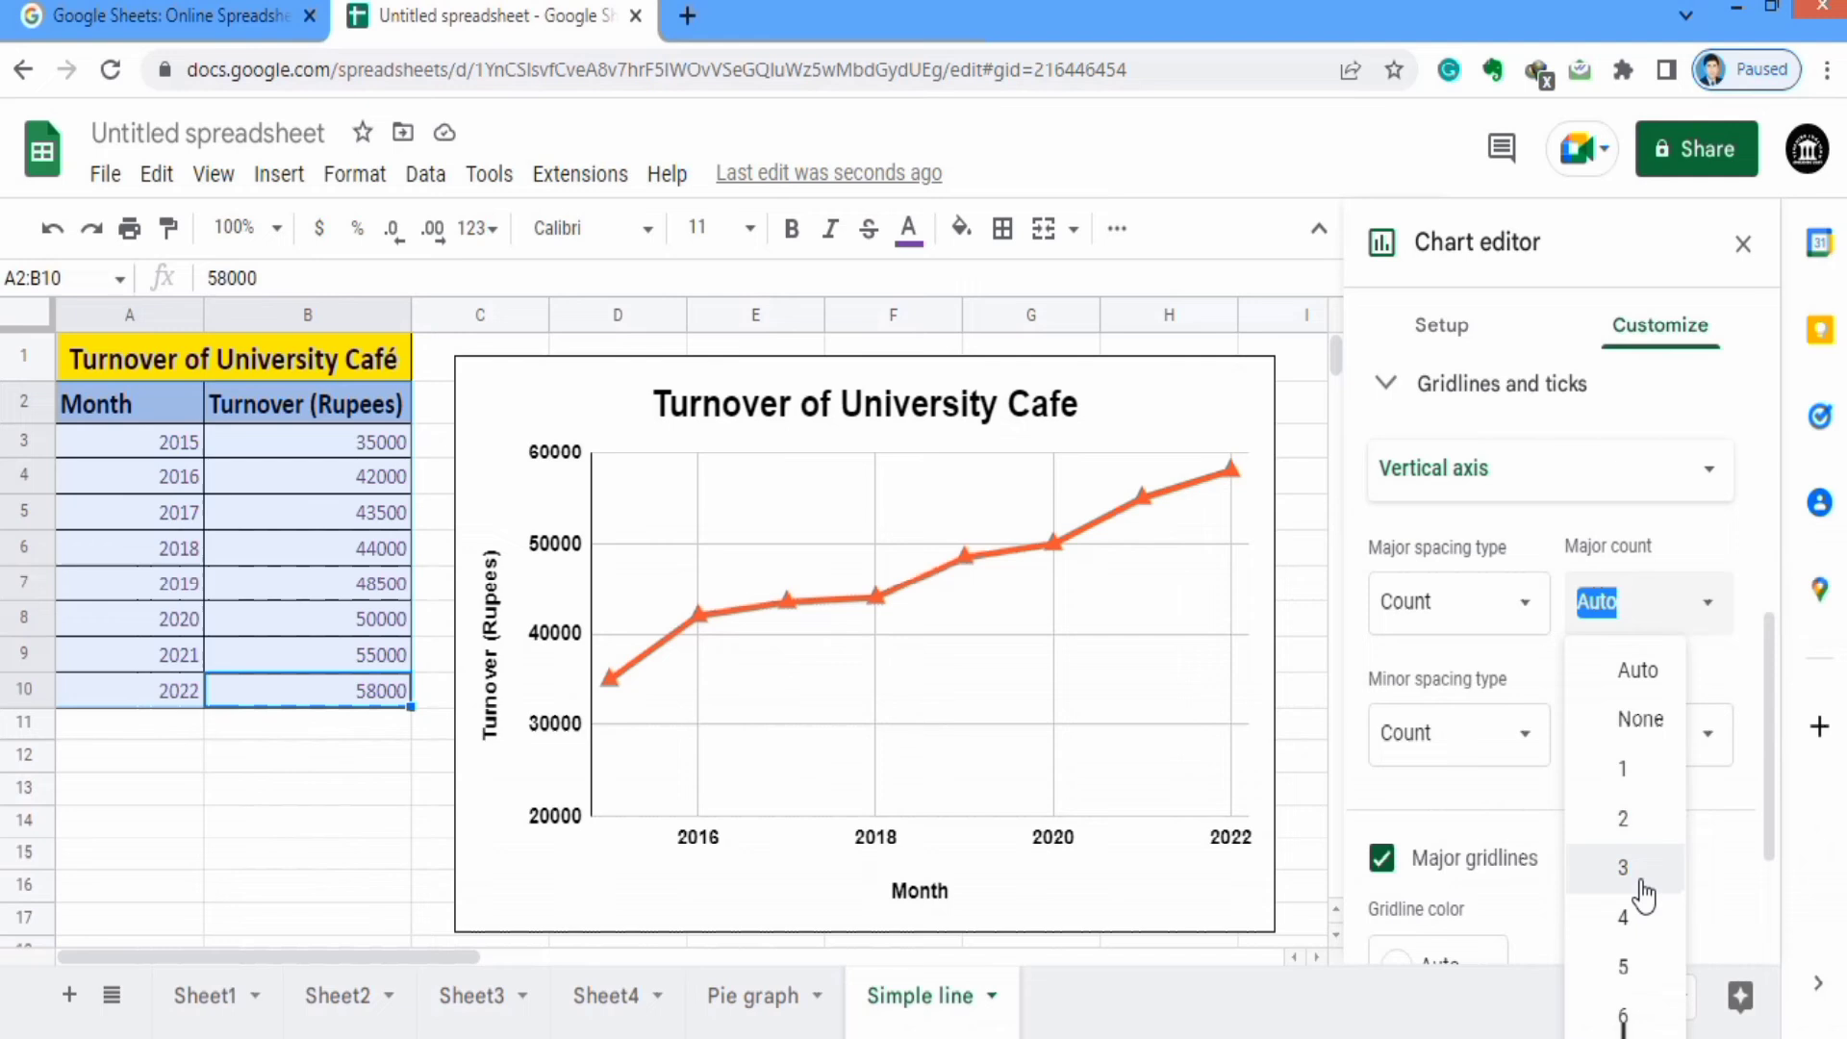
pyautogui.click(1629, 1018)
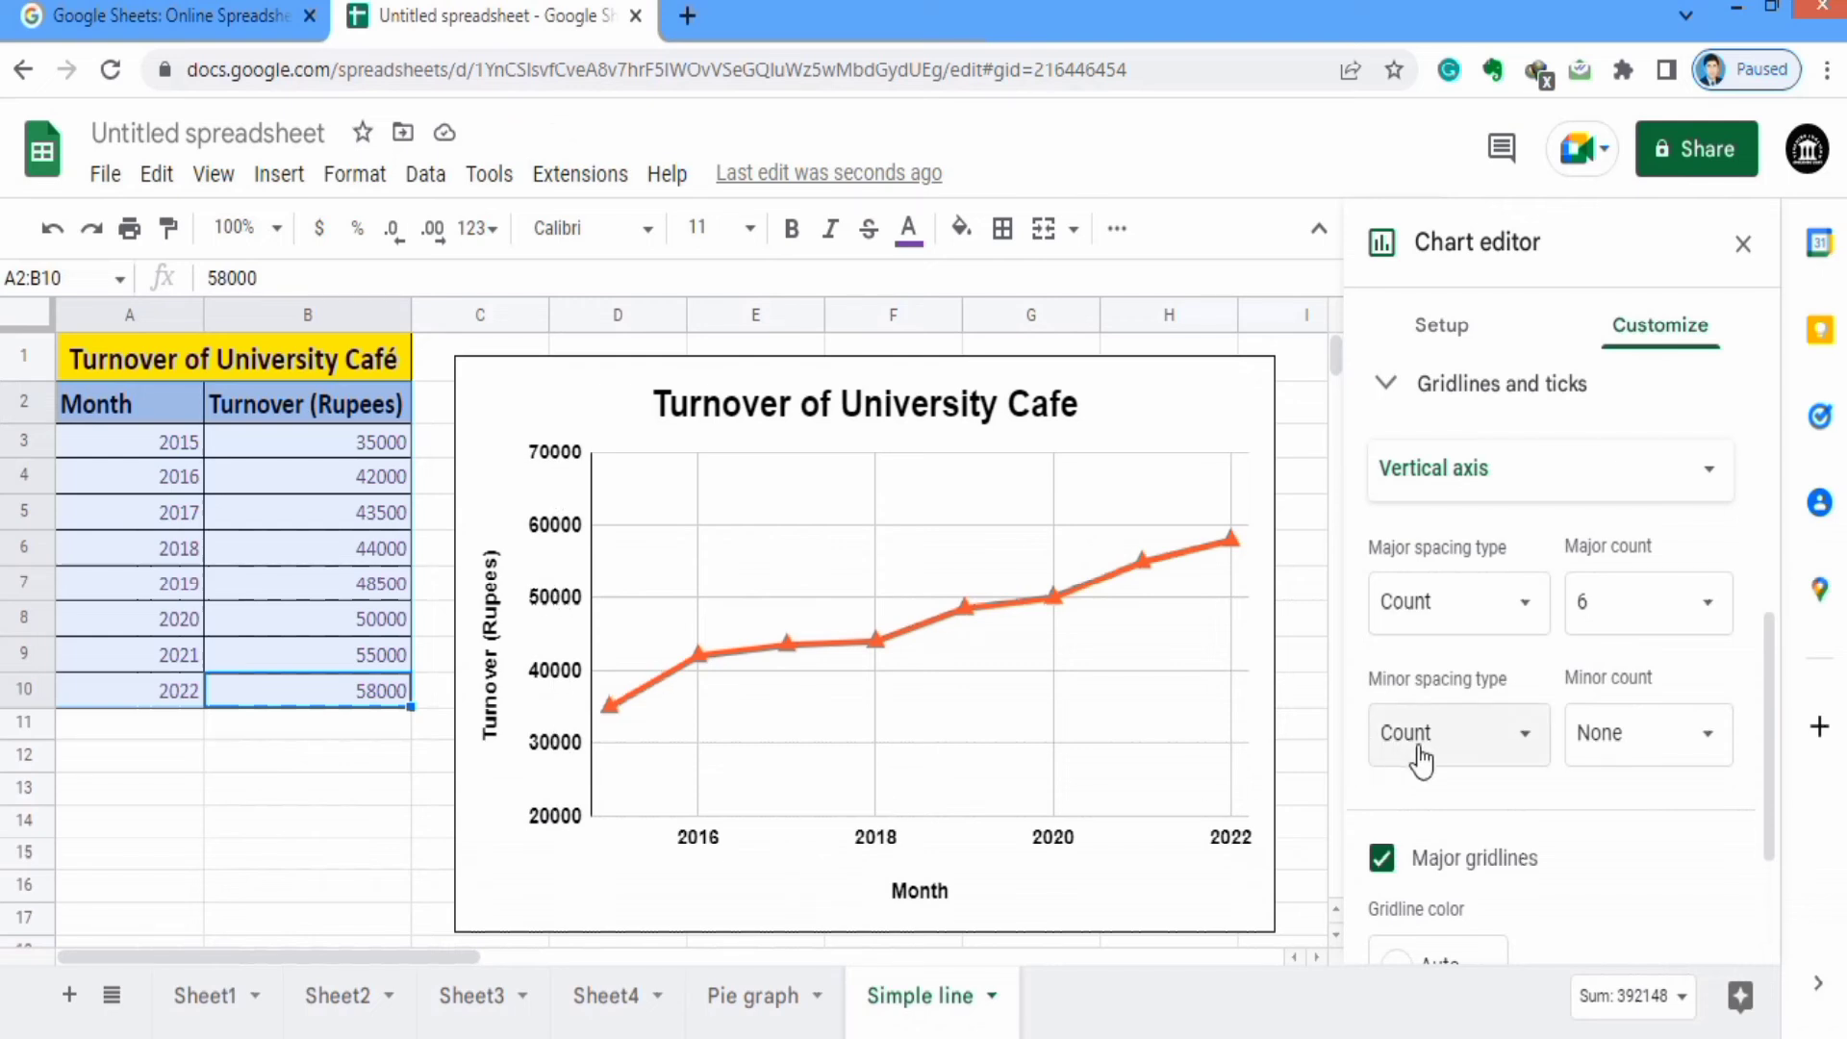
pyautogui.click(1529, 741)
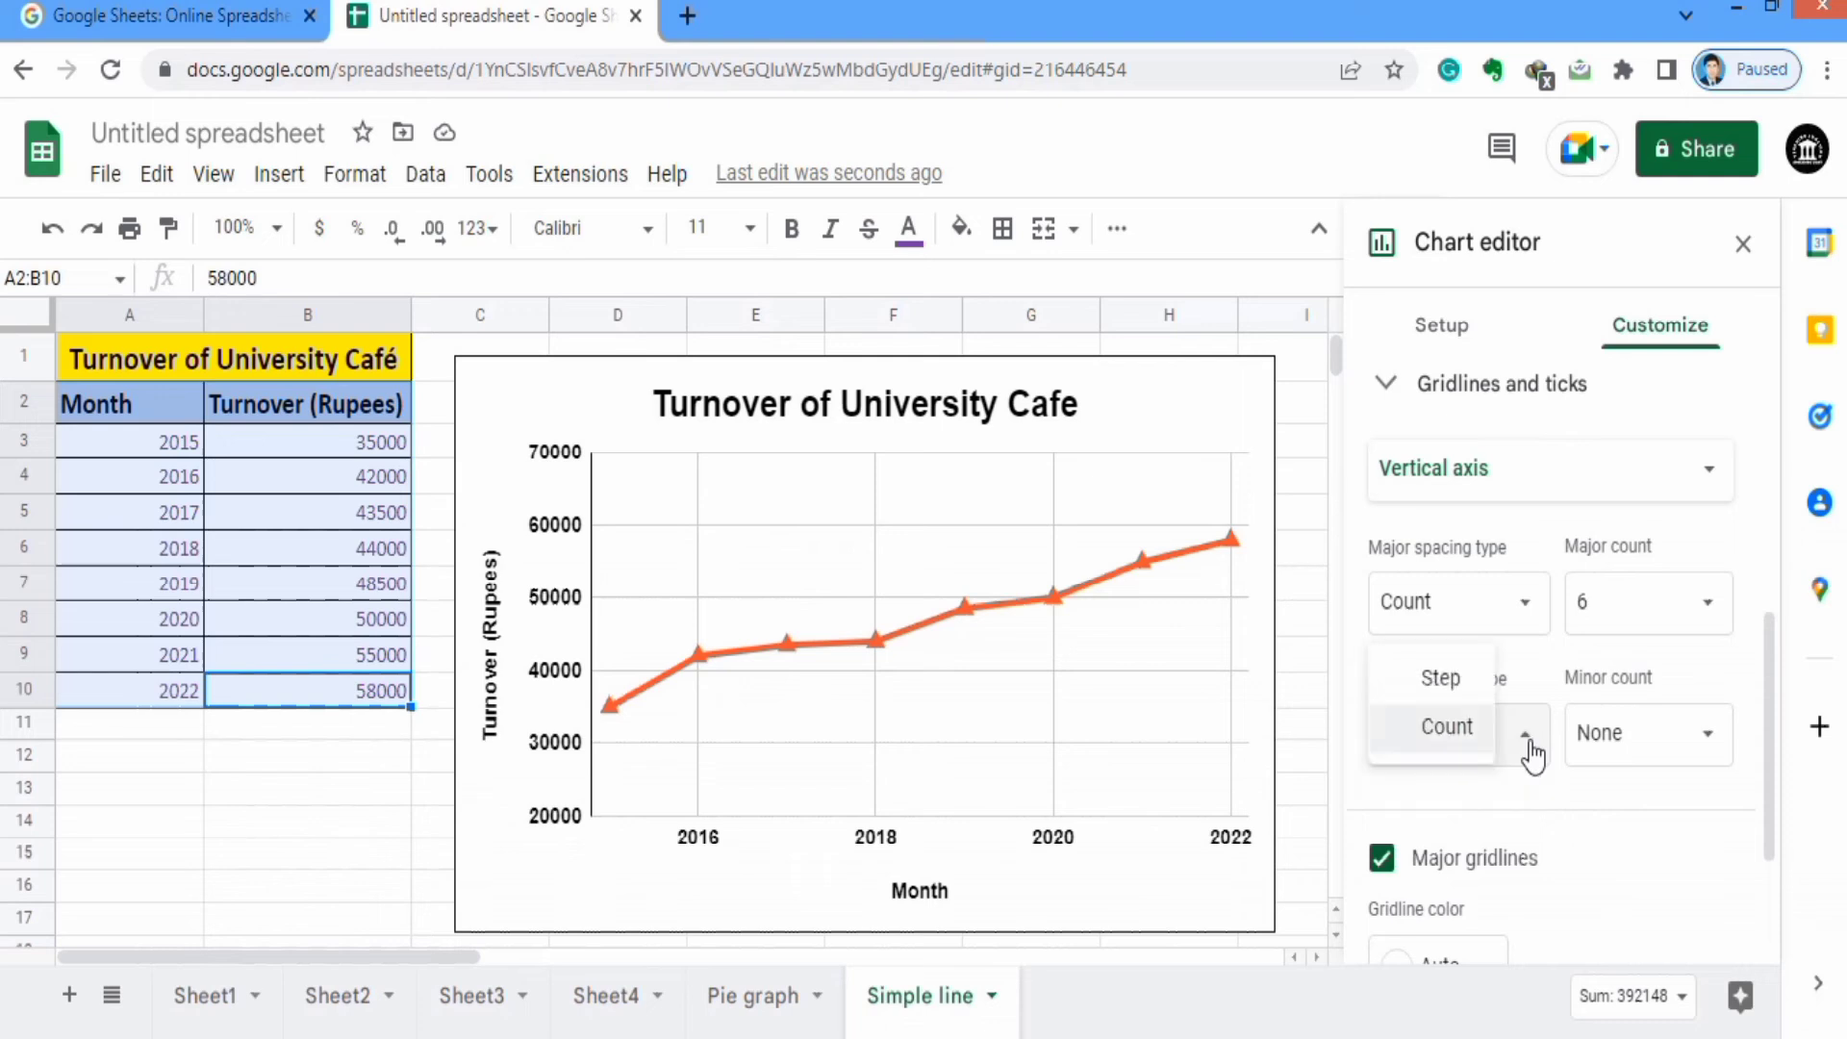
pyautogui.click(1469, 739)
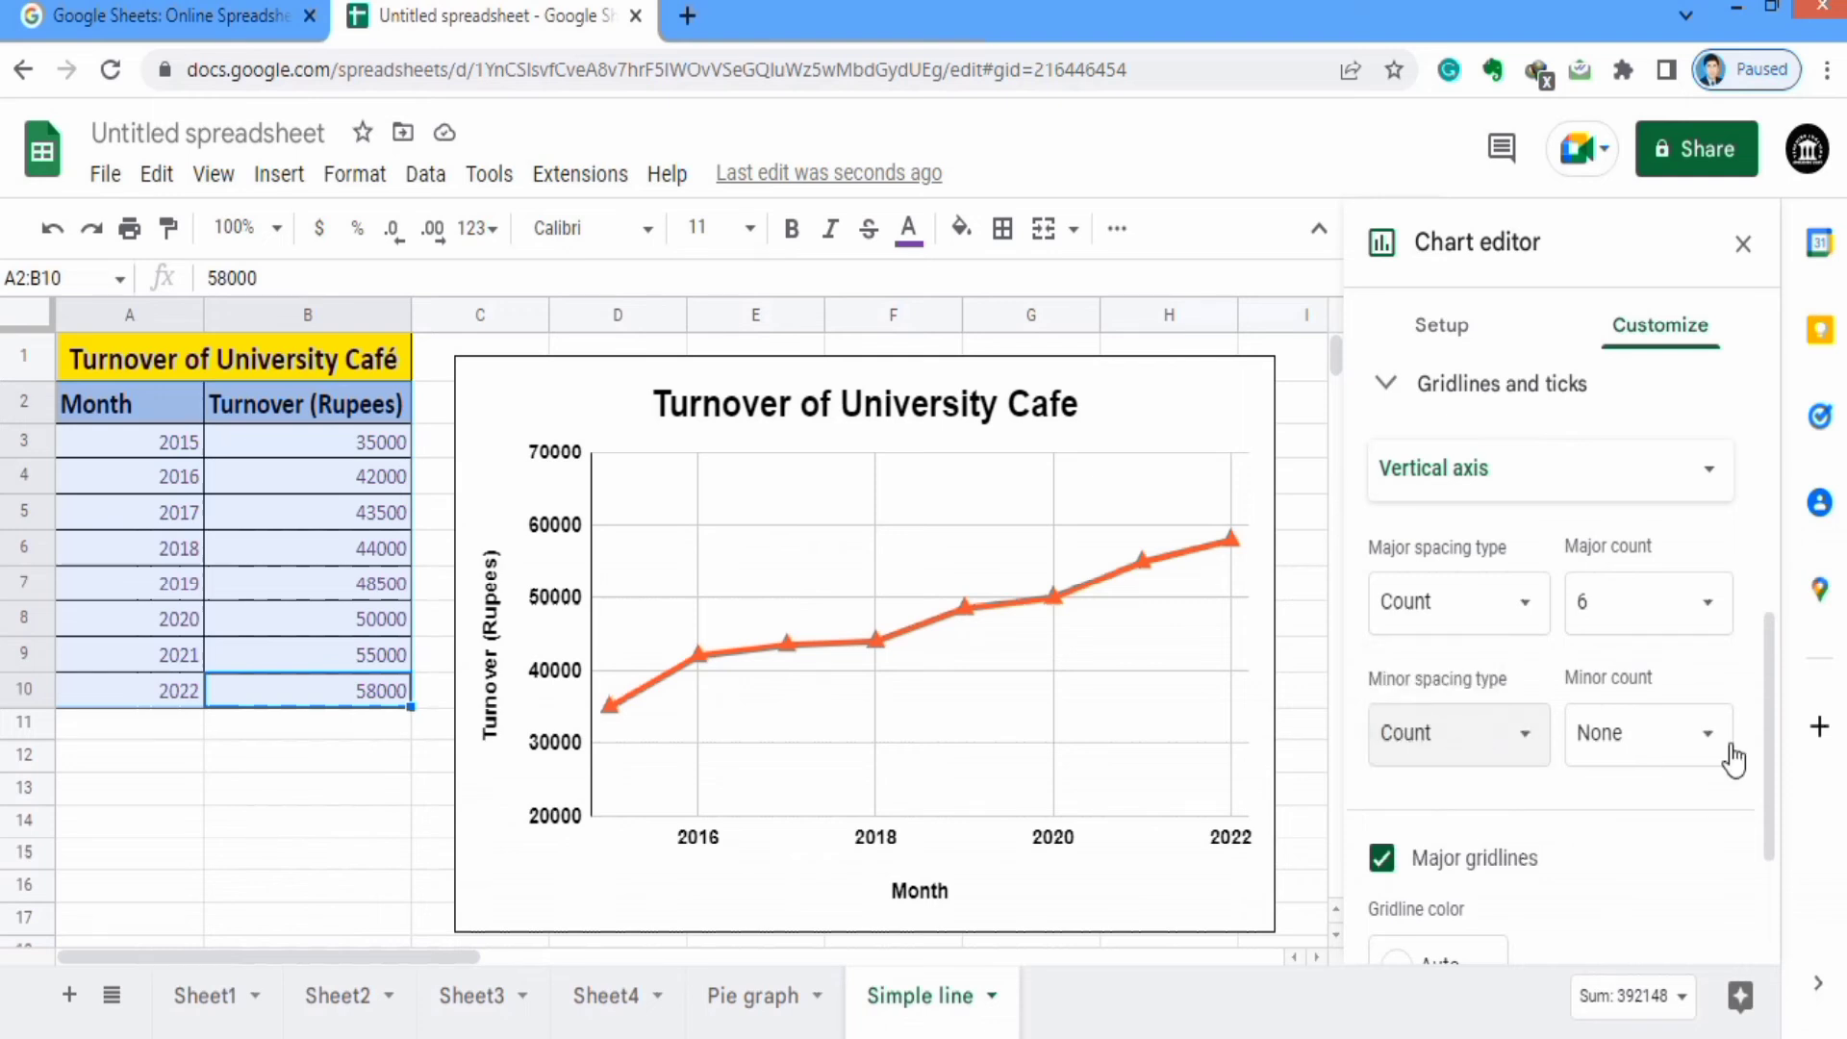
pyautogui.click(1715, 741)
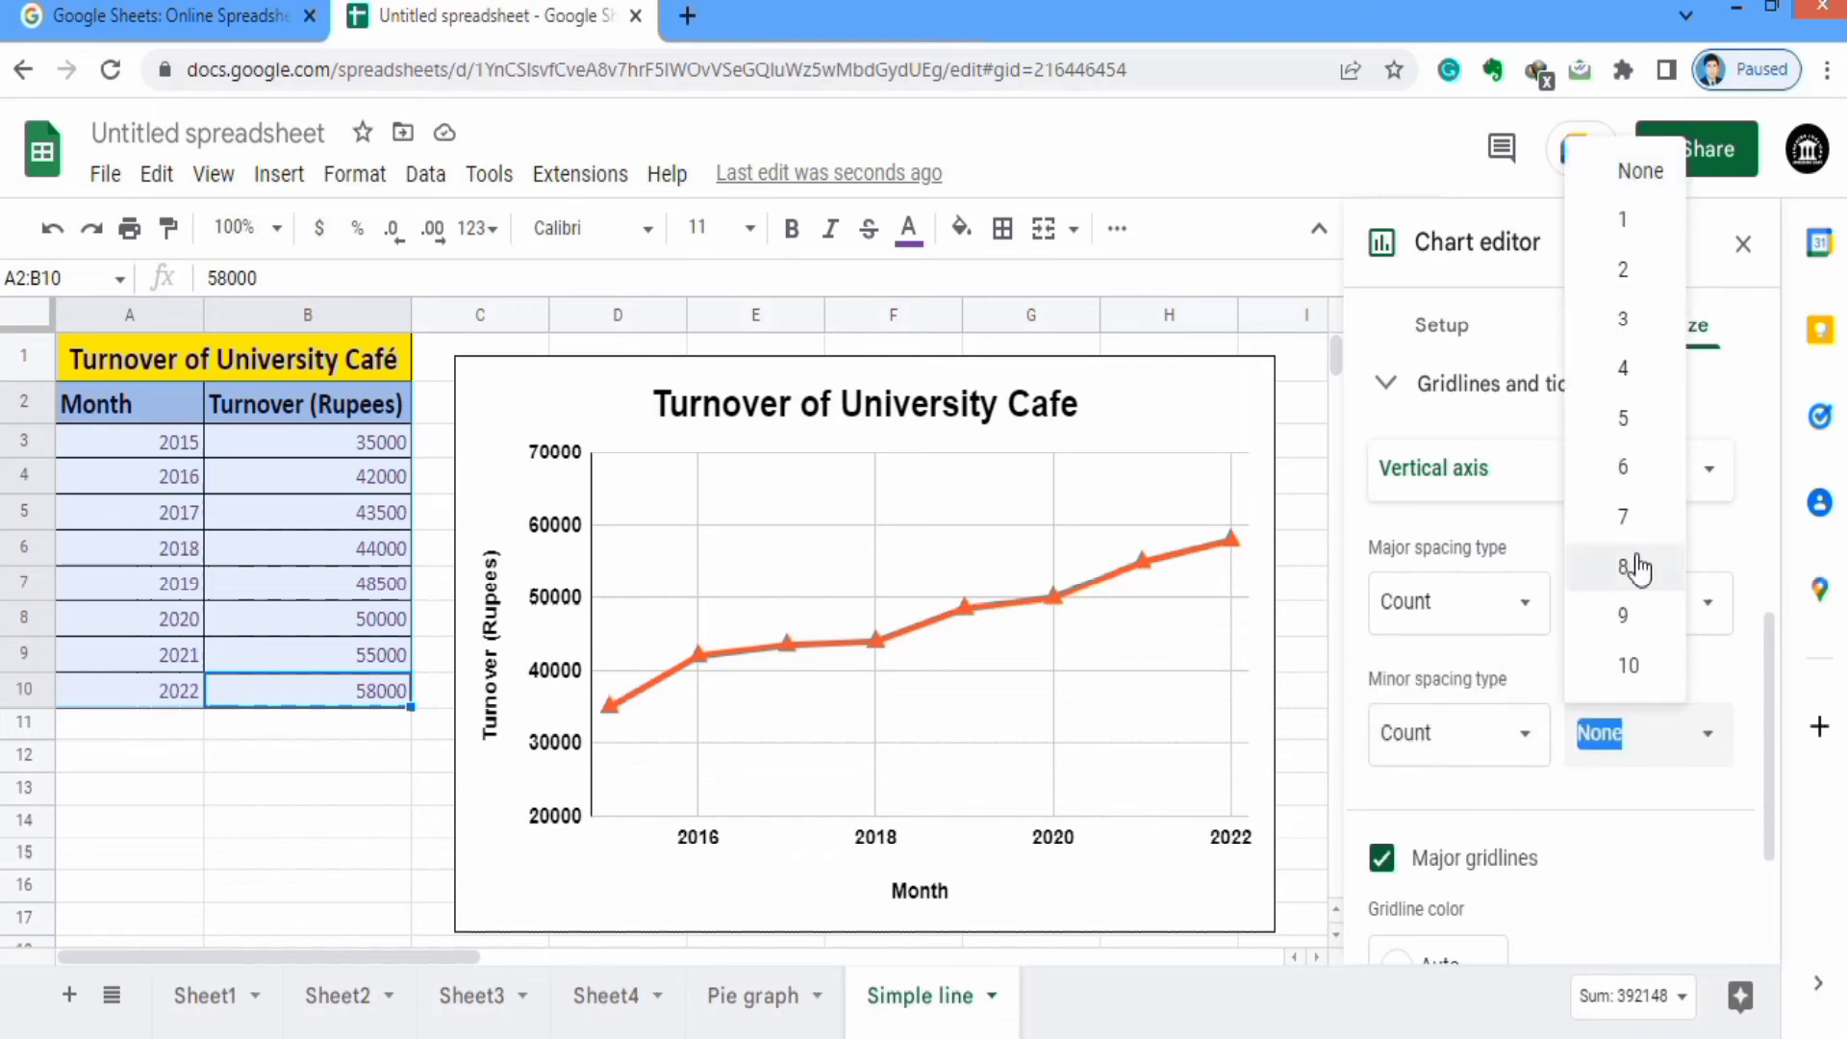
pyautogui.click(1643, 423)
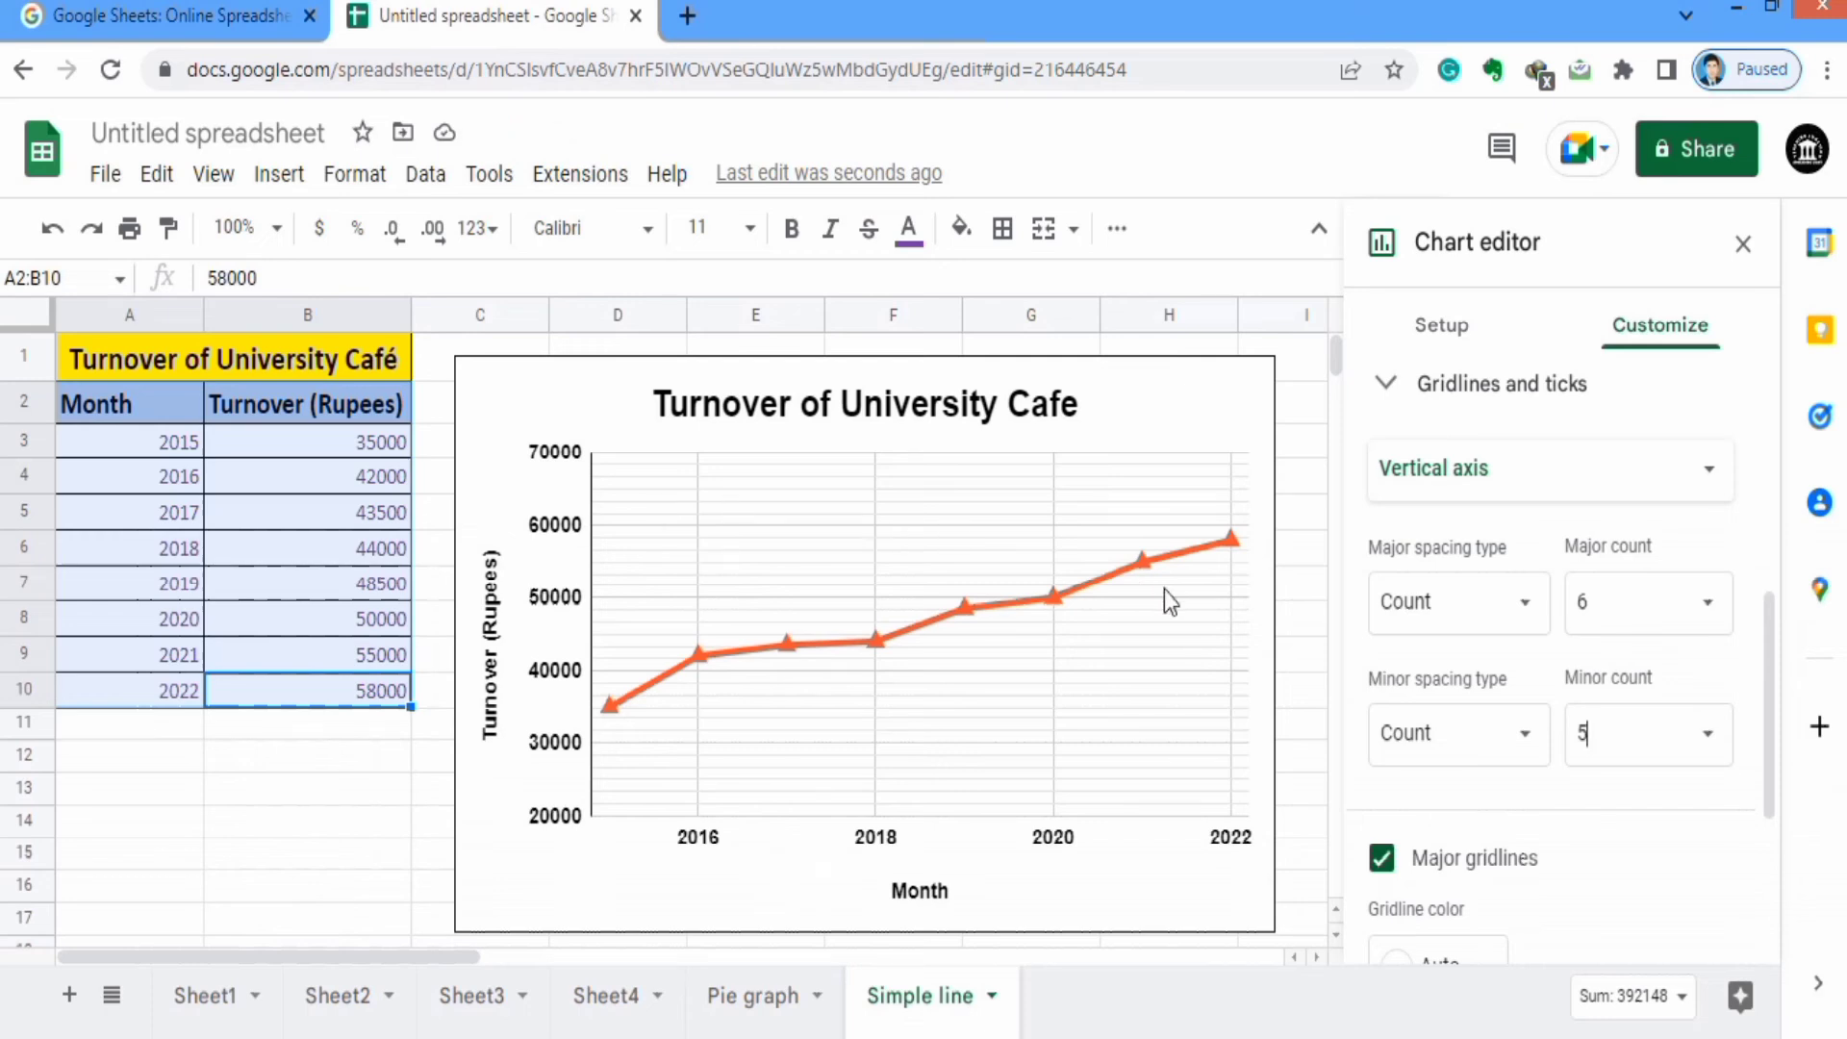
# Turn off the minor and major gridlines of the vertical axis.
pyautogui.moveTo(1773, 656); pyautogui.dragTo(1769, 802)
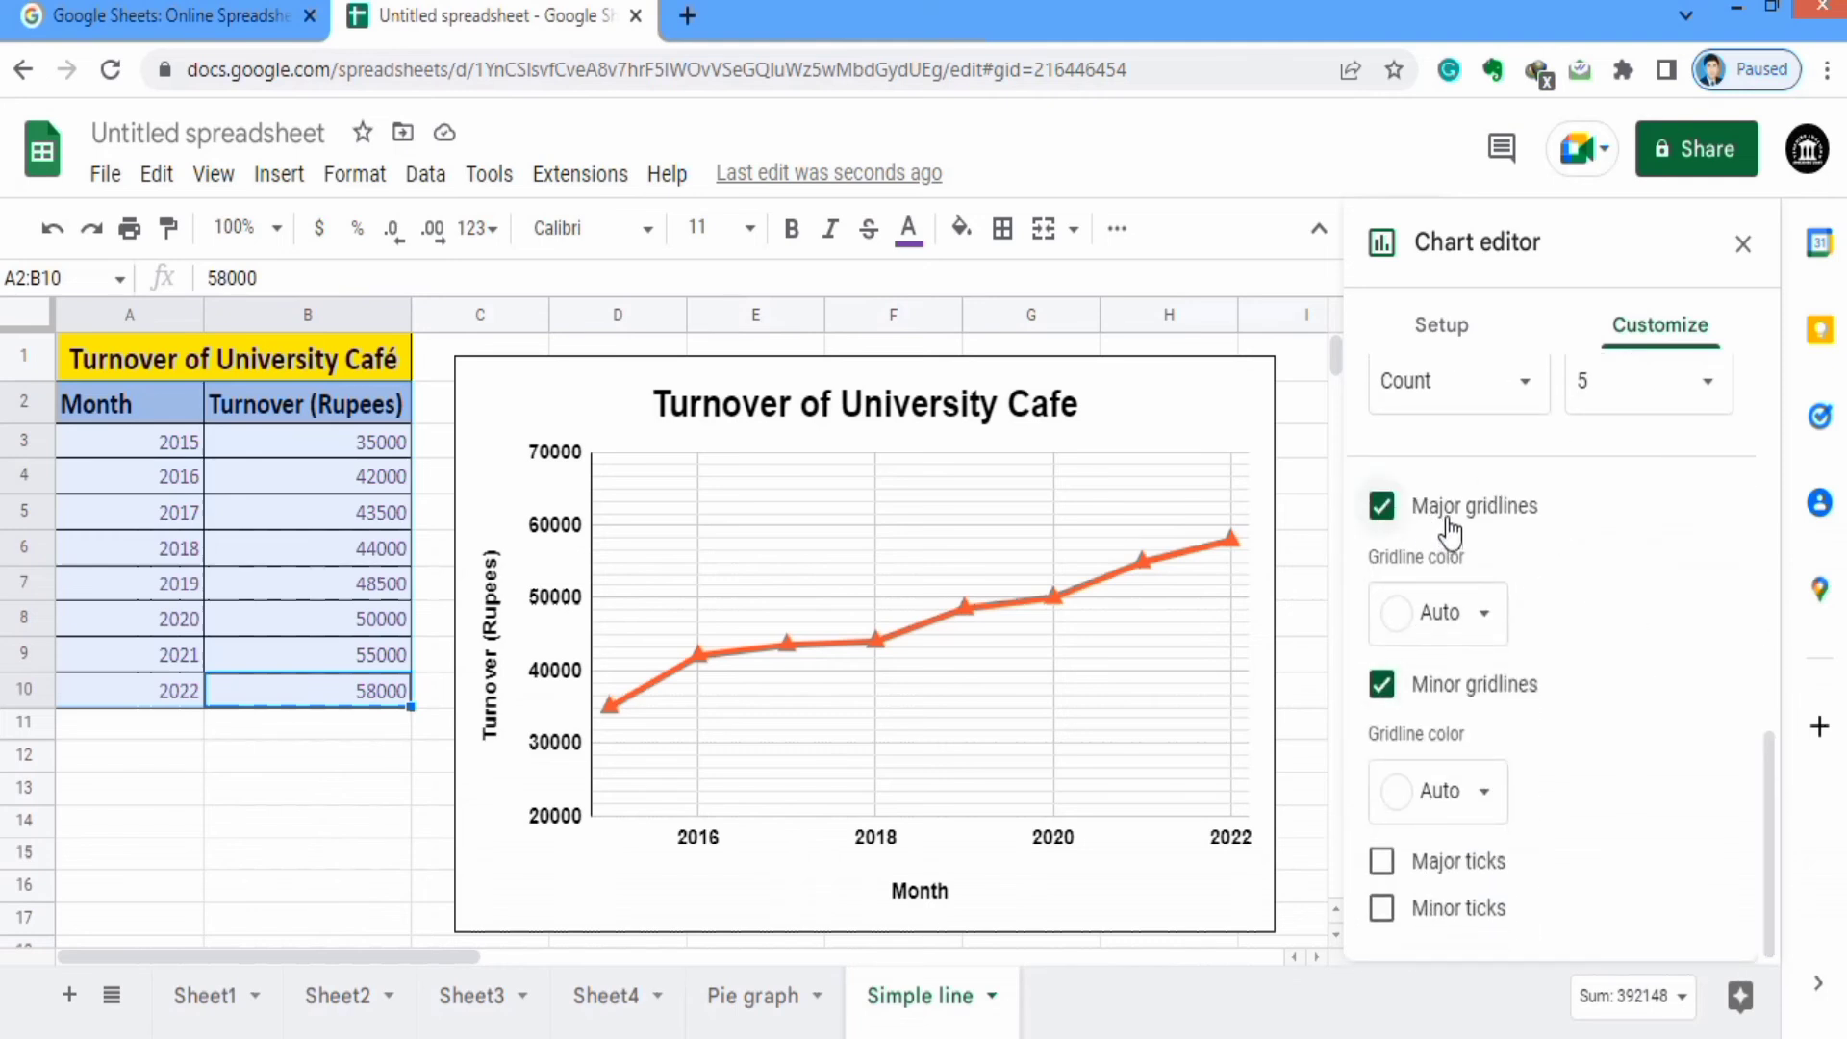
pyautogui.click(1389, 694)
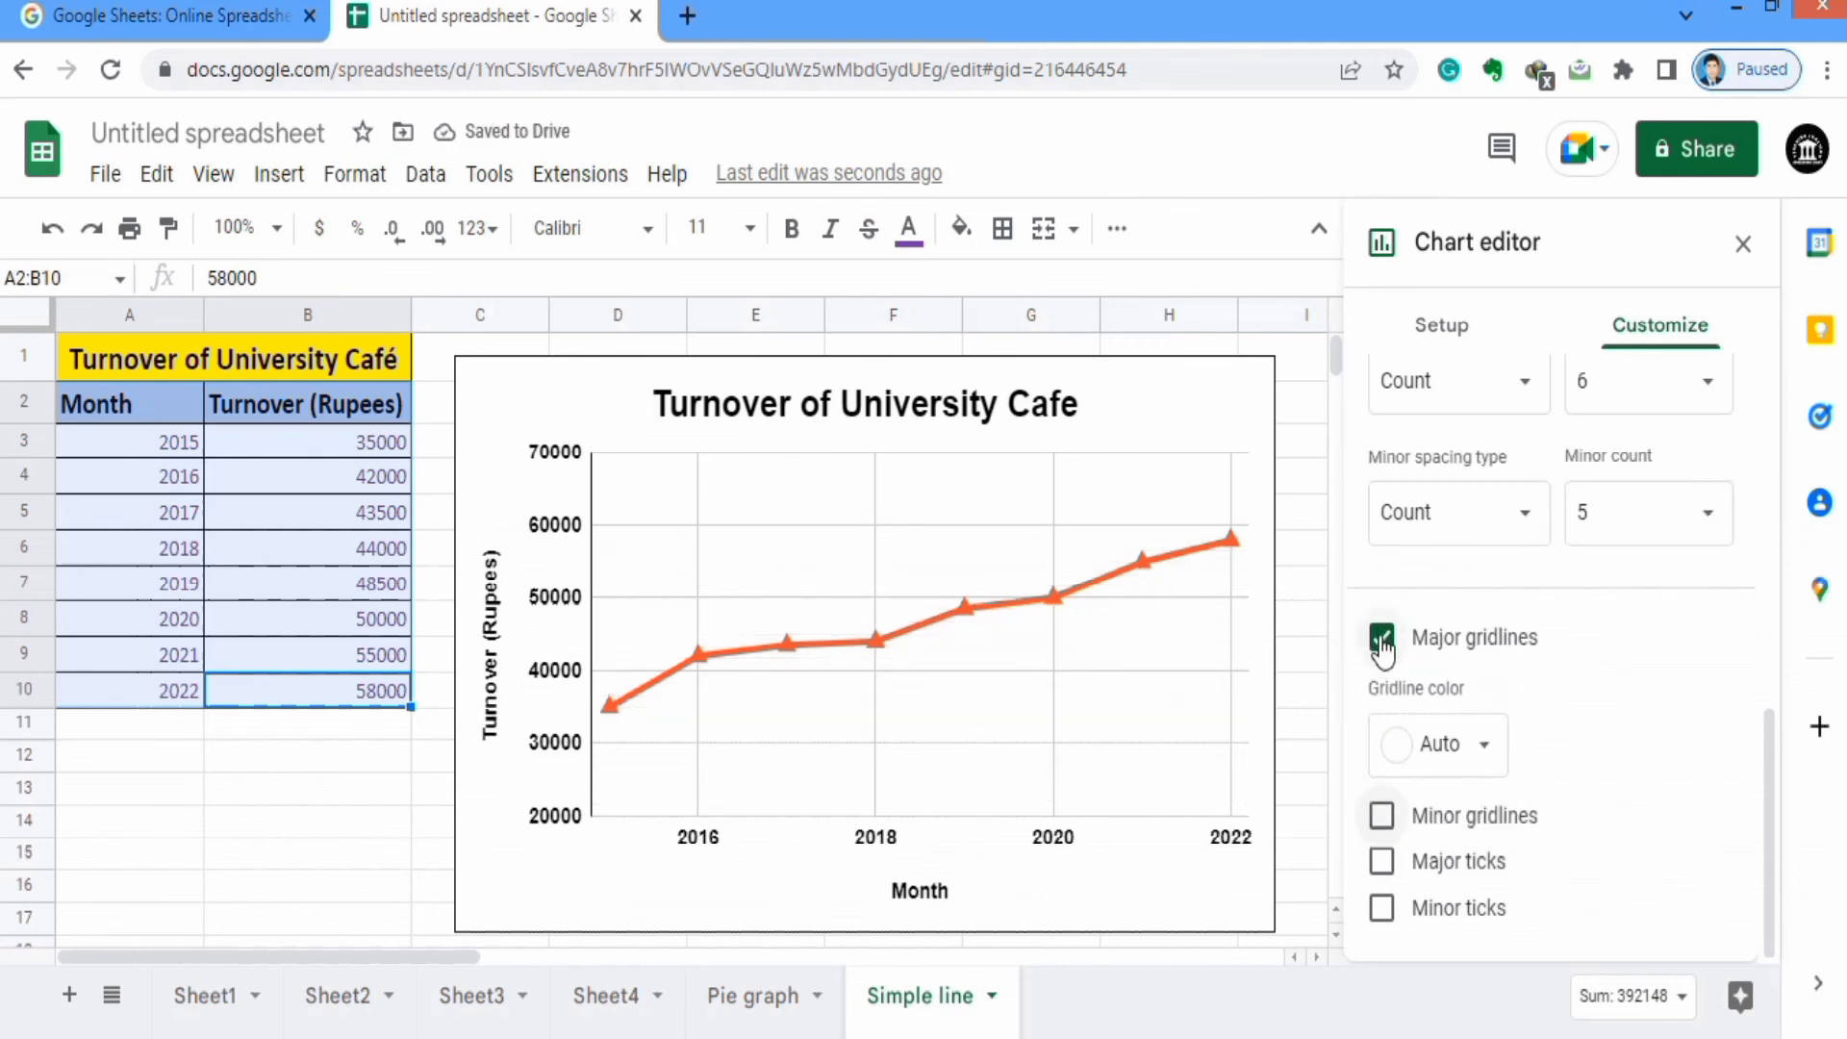
pyautogui.click(1382, 642)
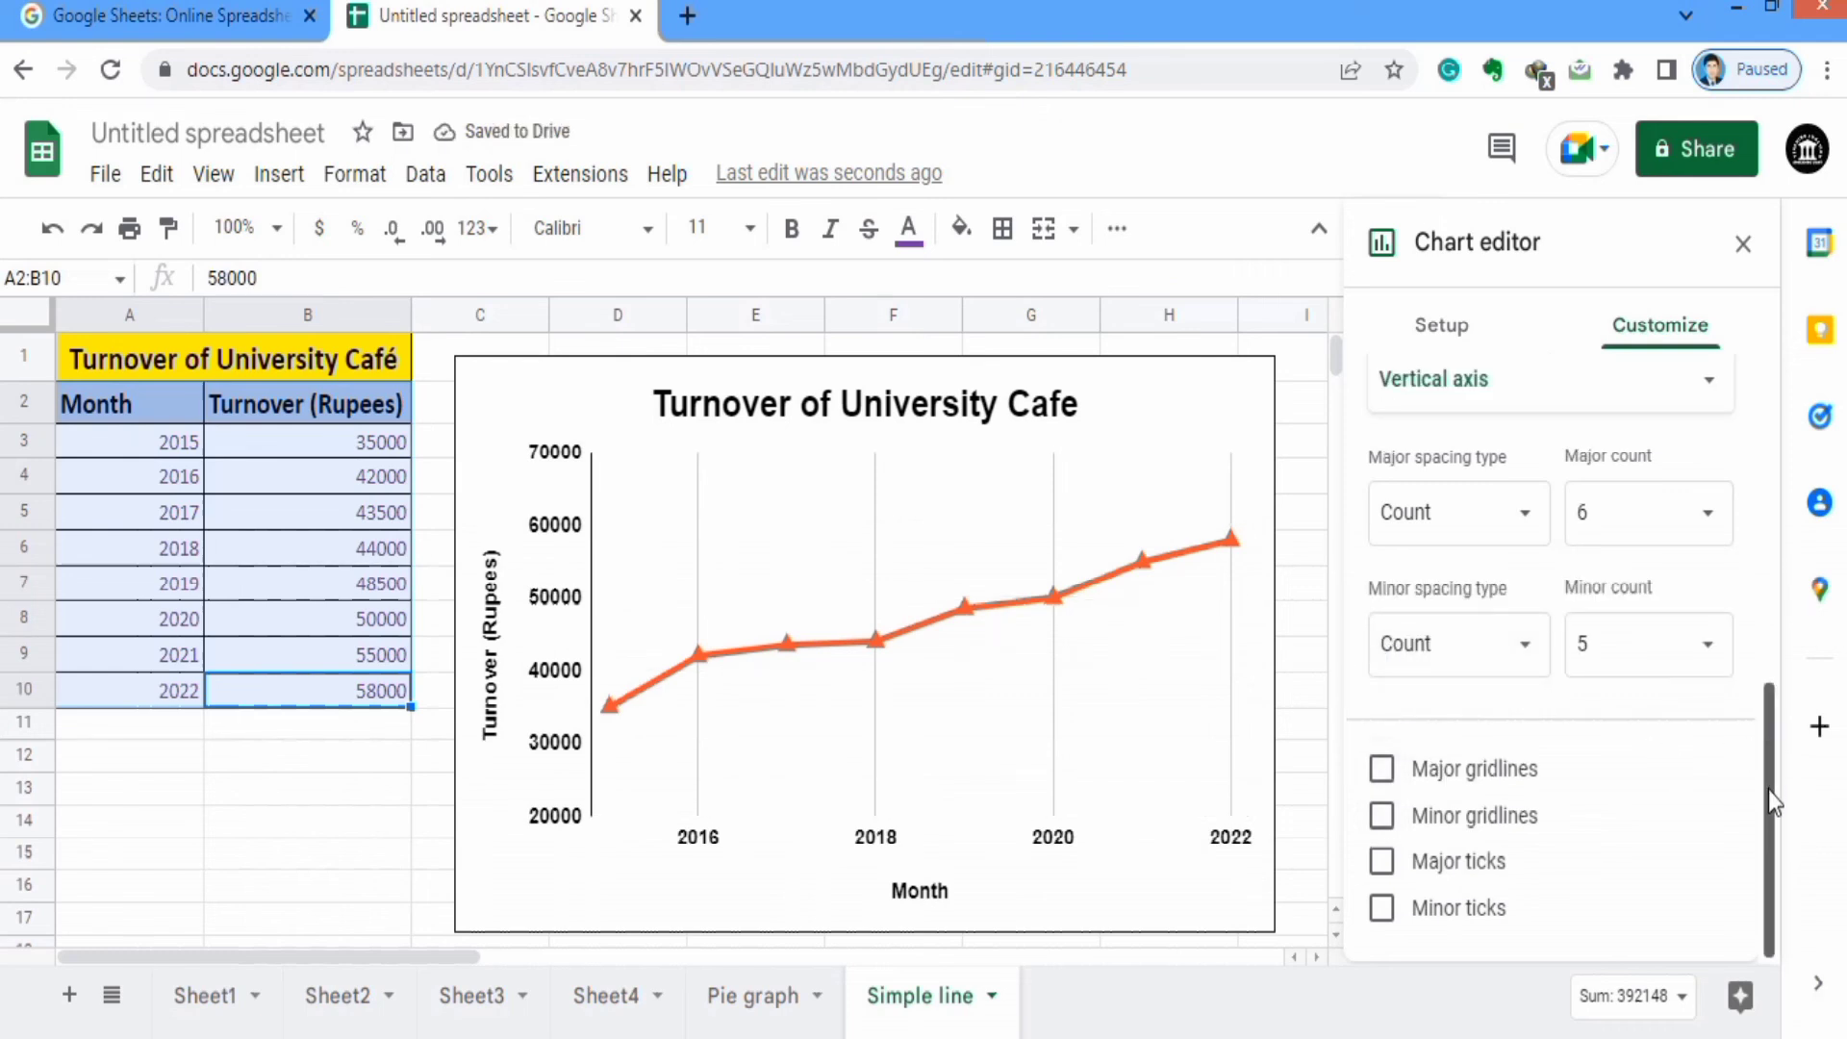
# Show major ticks on the vertical axis with Outside position and black line color, and turn on its minor ticks.
pyautogui.click(1382, 861)
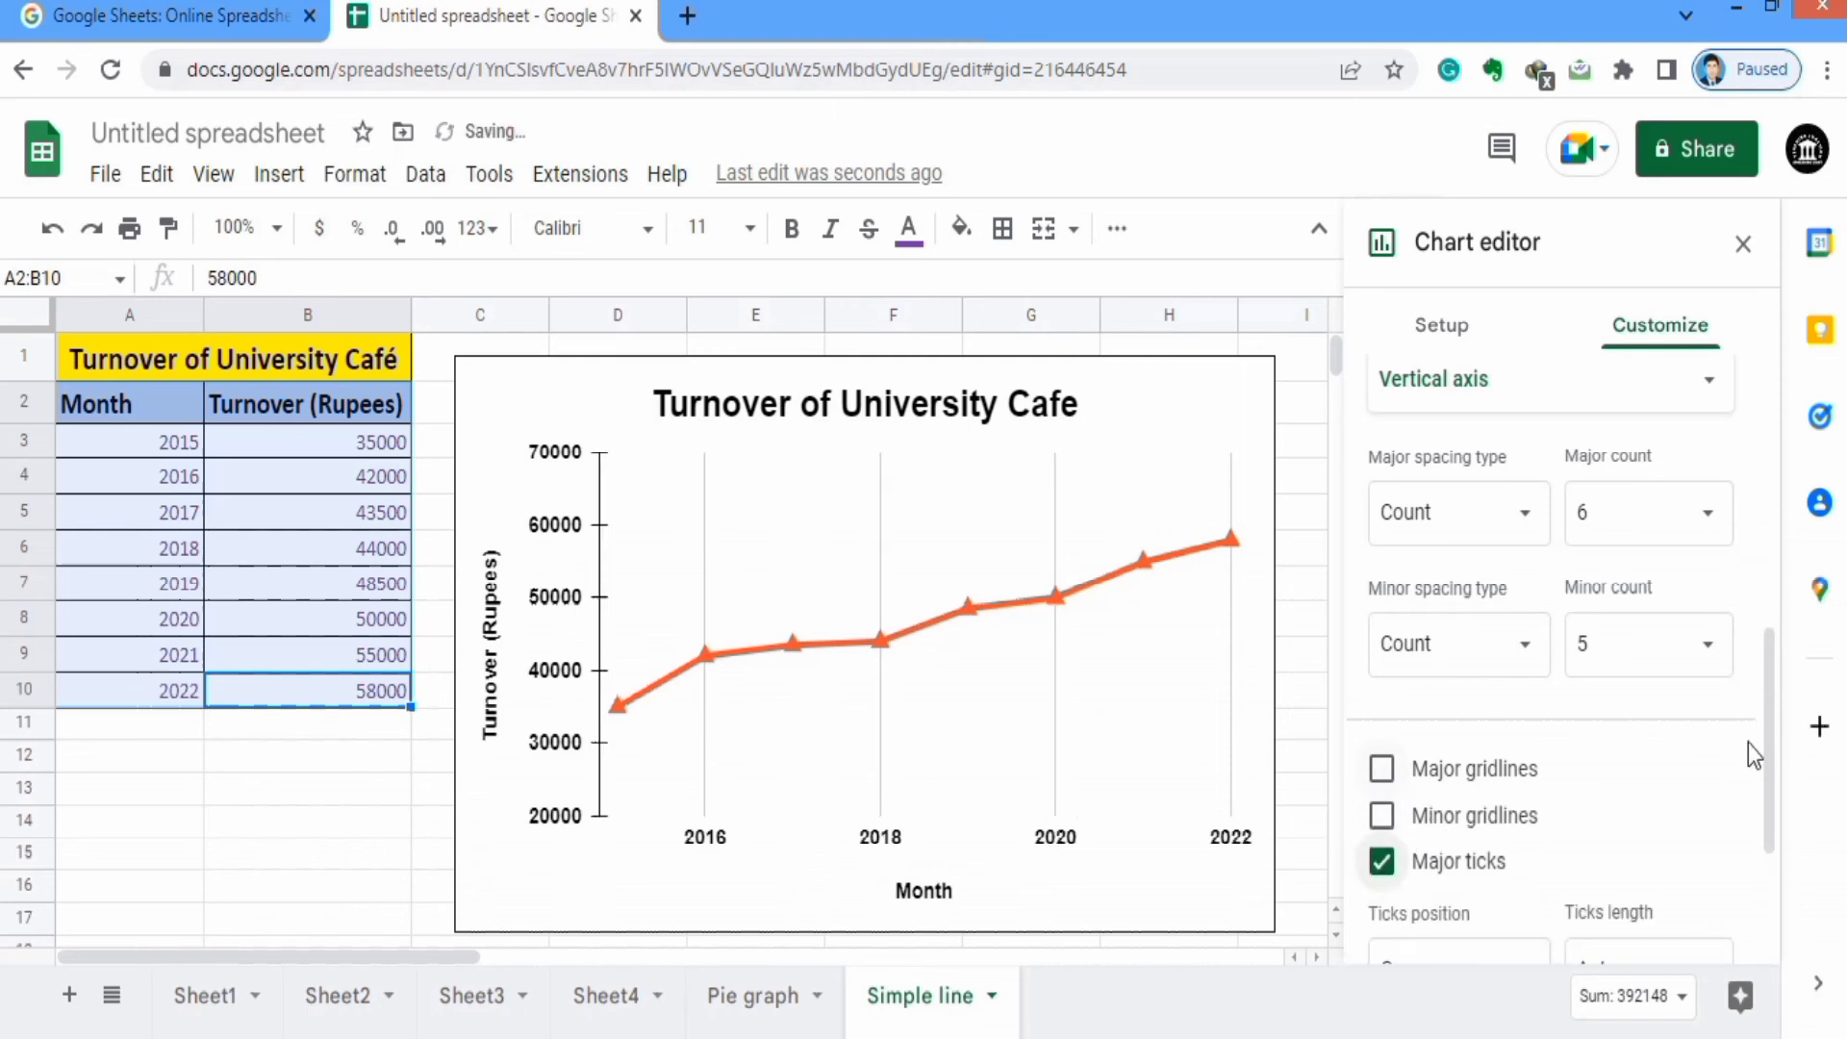
pyautogui.moveTo(1768, 708); pyautogui.dragTo(1768, 835)
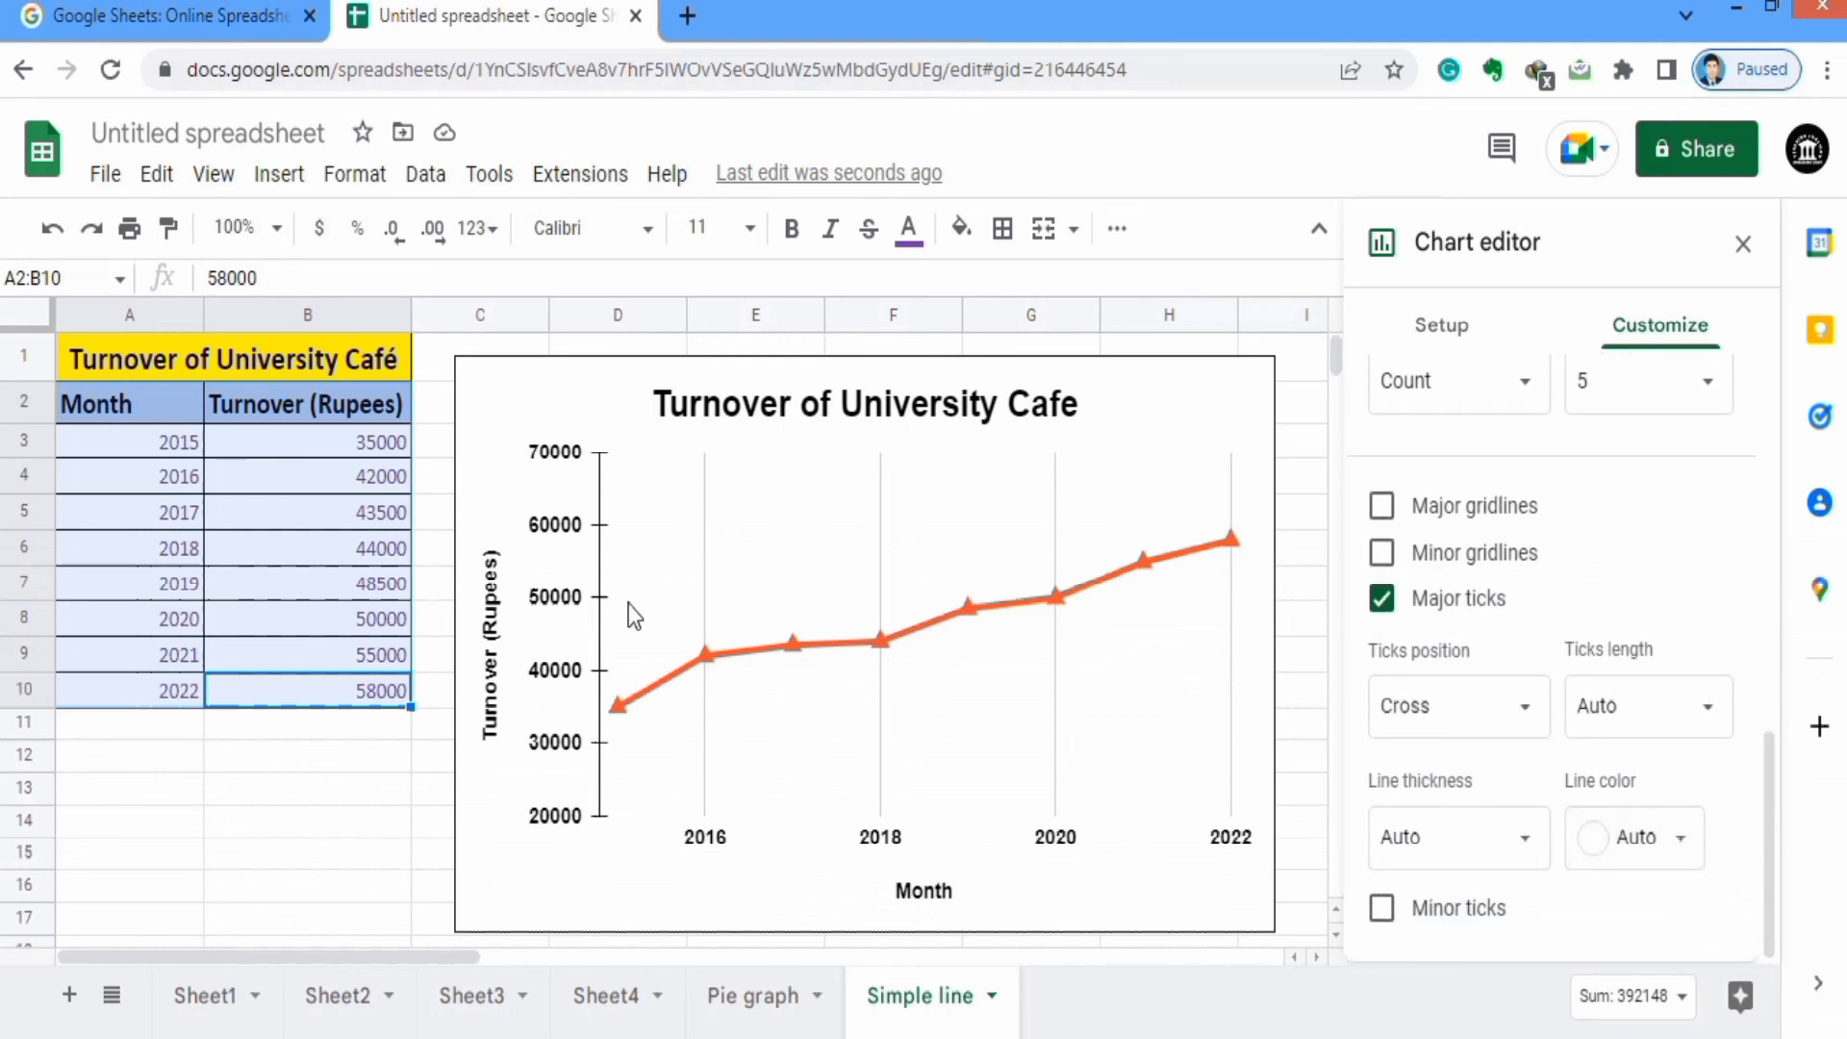
pyautogui.click(1528, 720)
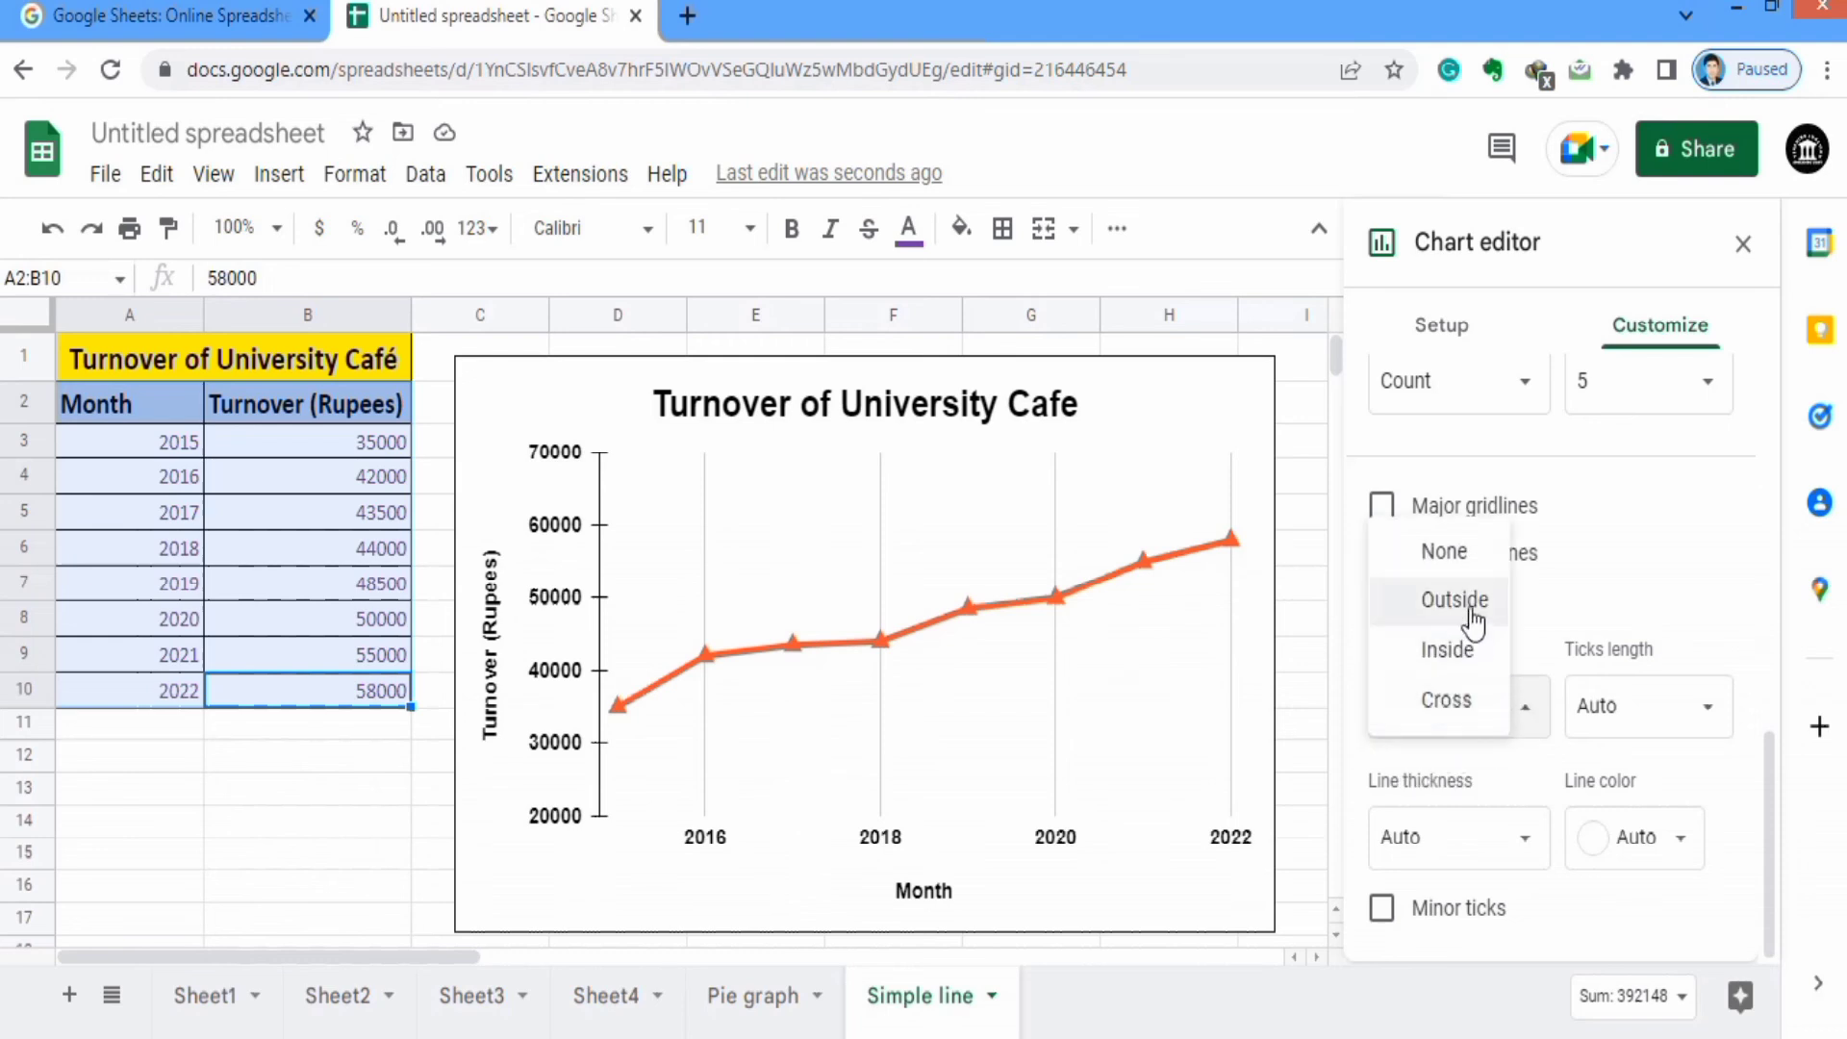
pyautogui.click(1474, 620)
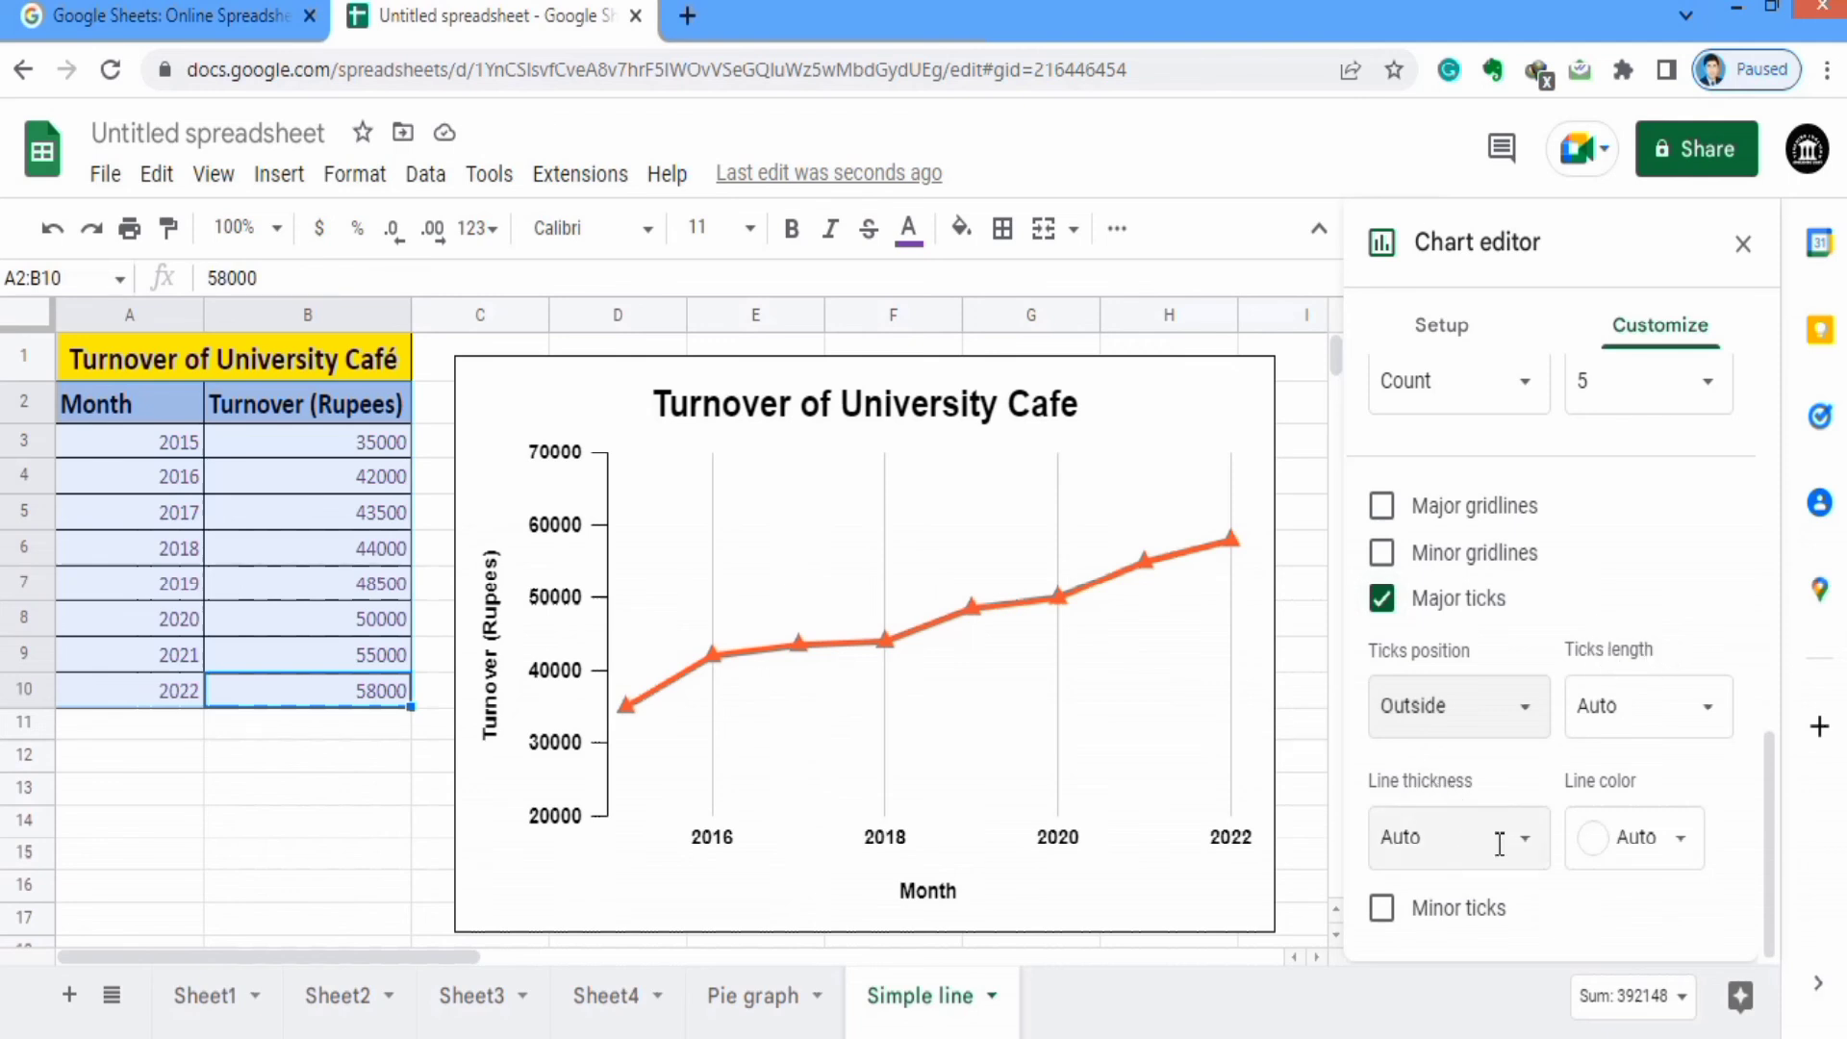
pyautogui.click(1683, 845)
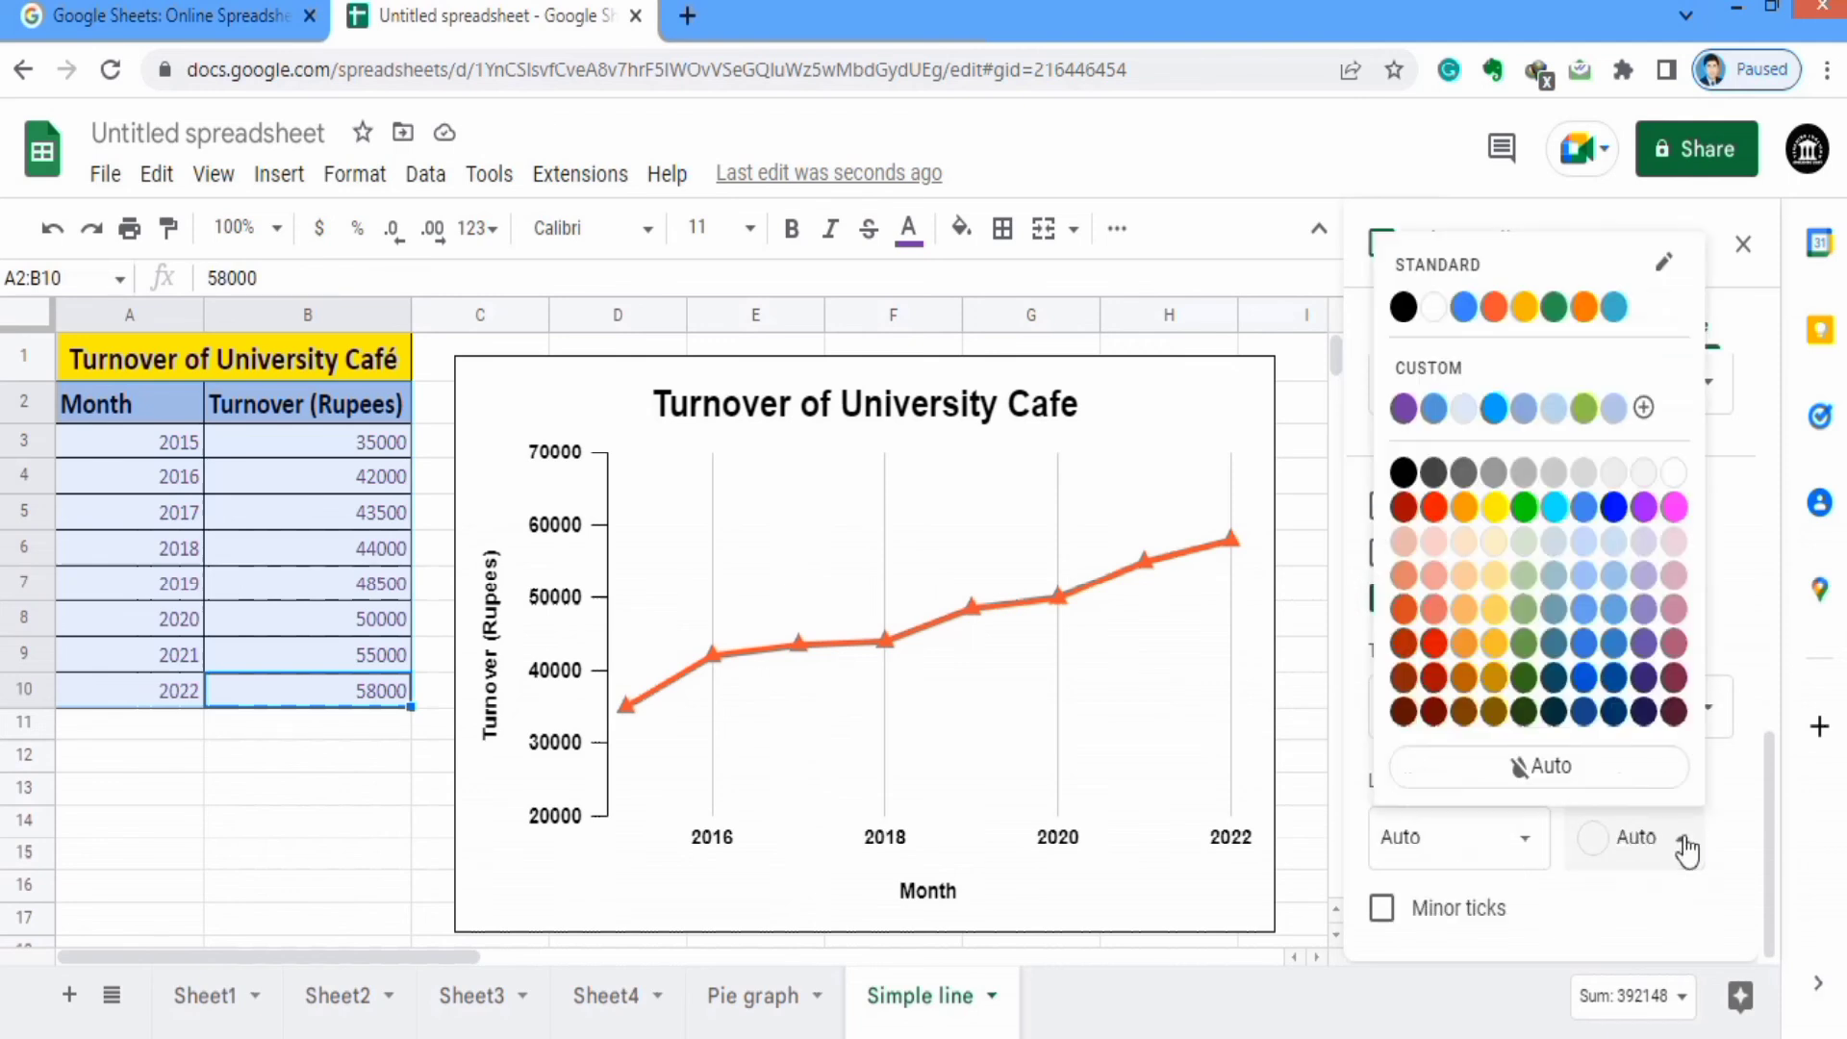
pyautogui.click(1404, 310)
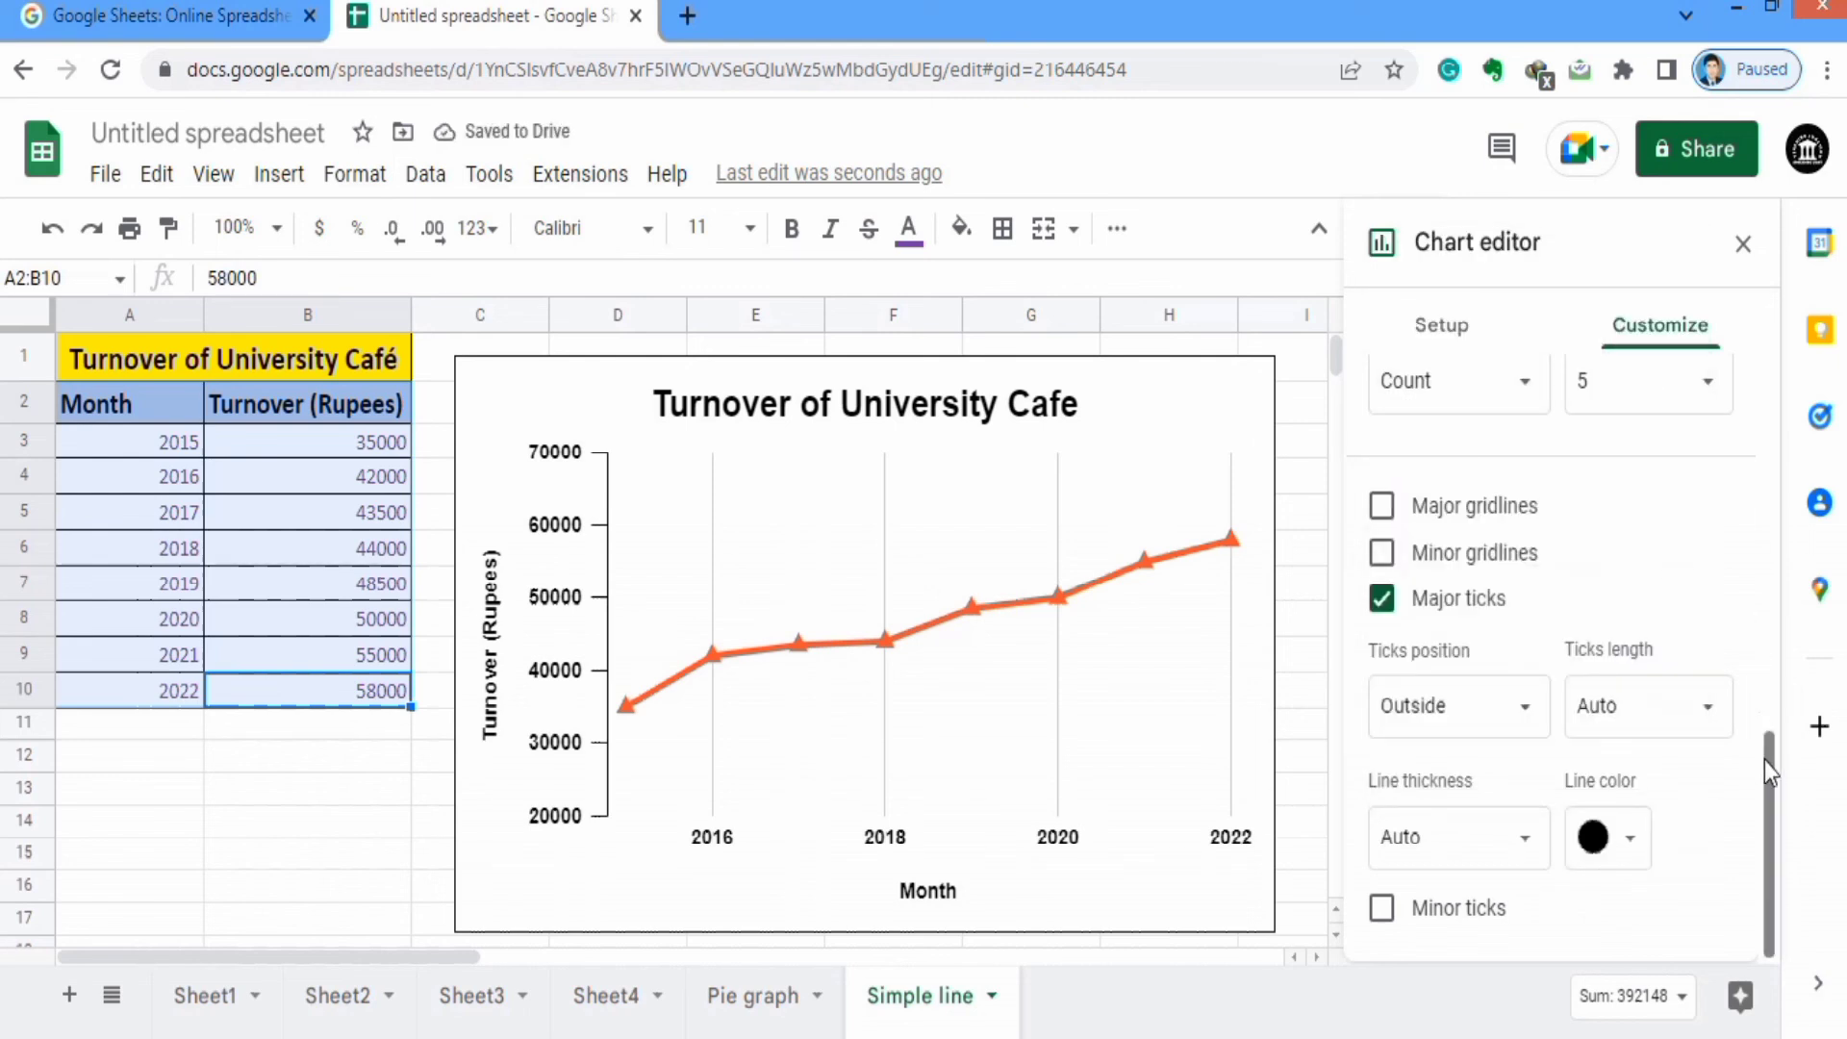
pyautogui.click(1387, 916)
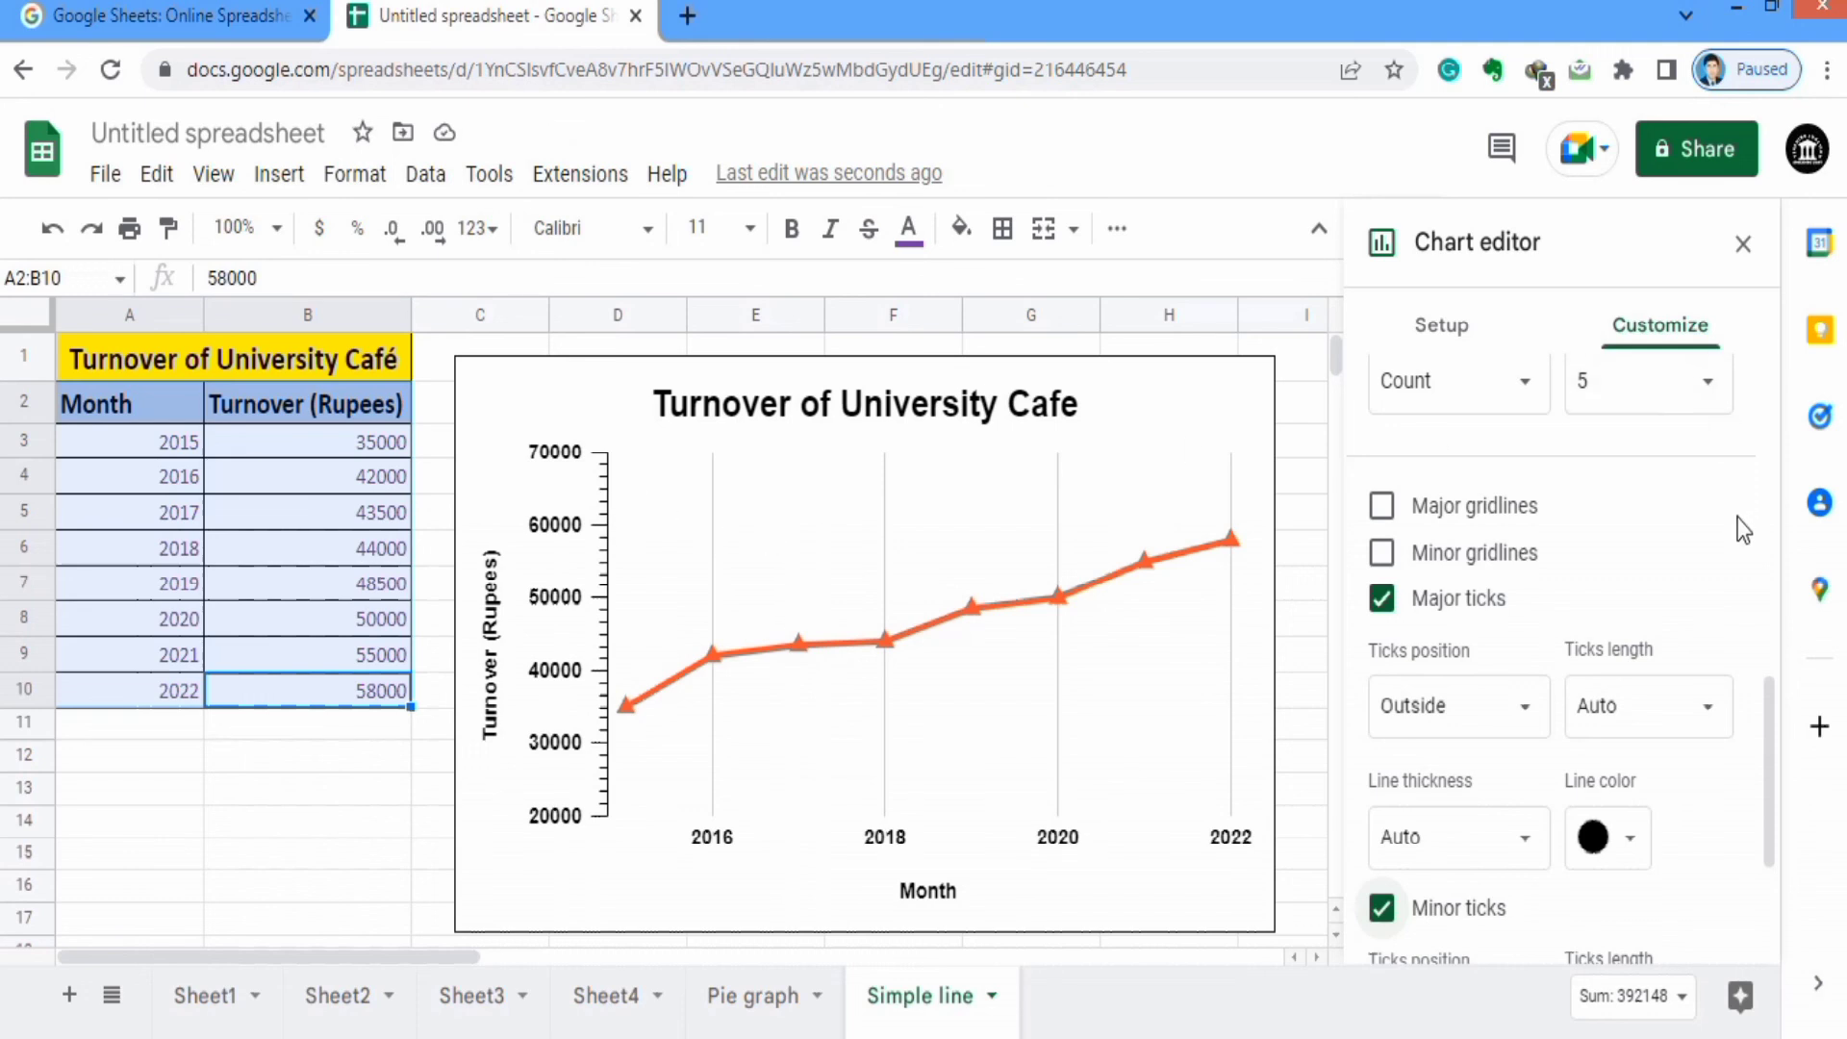
pyautogui.moveTo(1770, 708); pyautogui.dragTo(1765, 817)
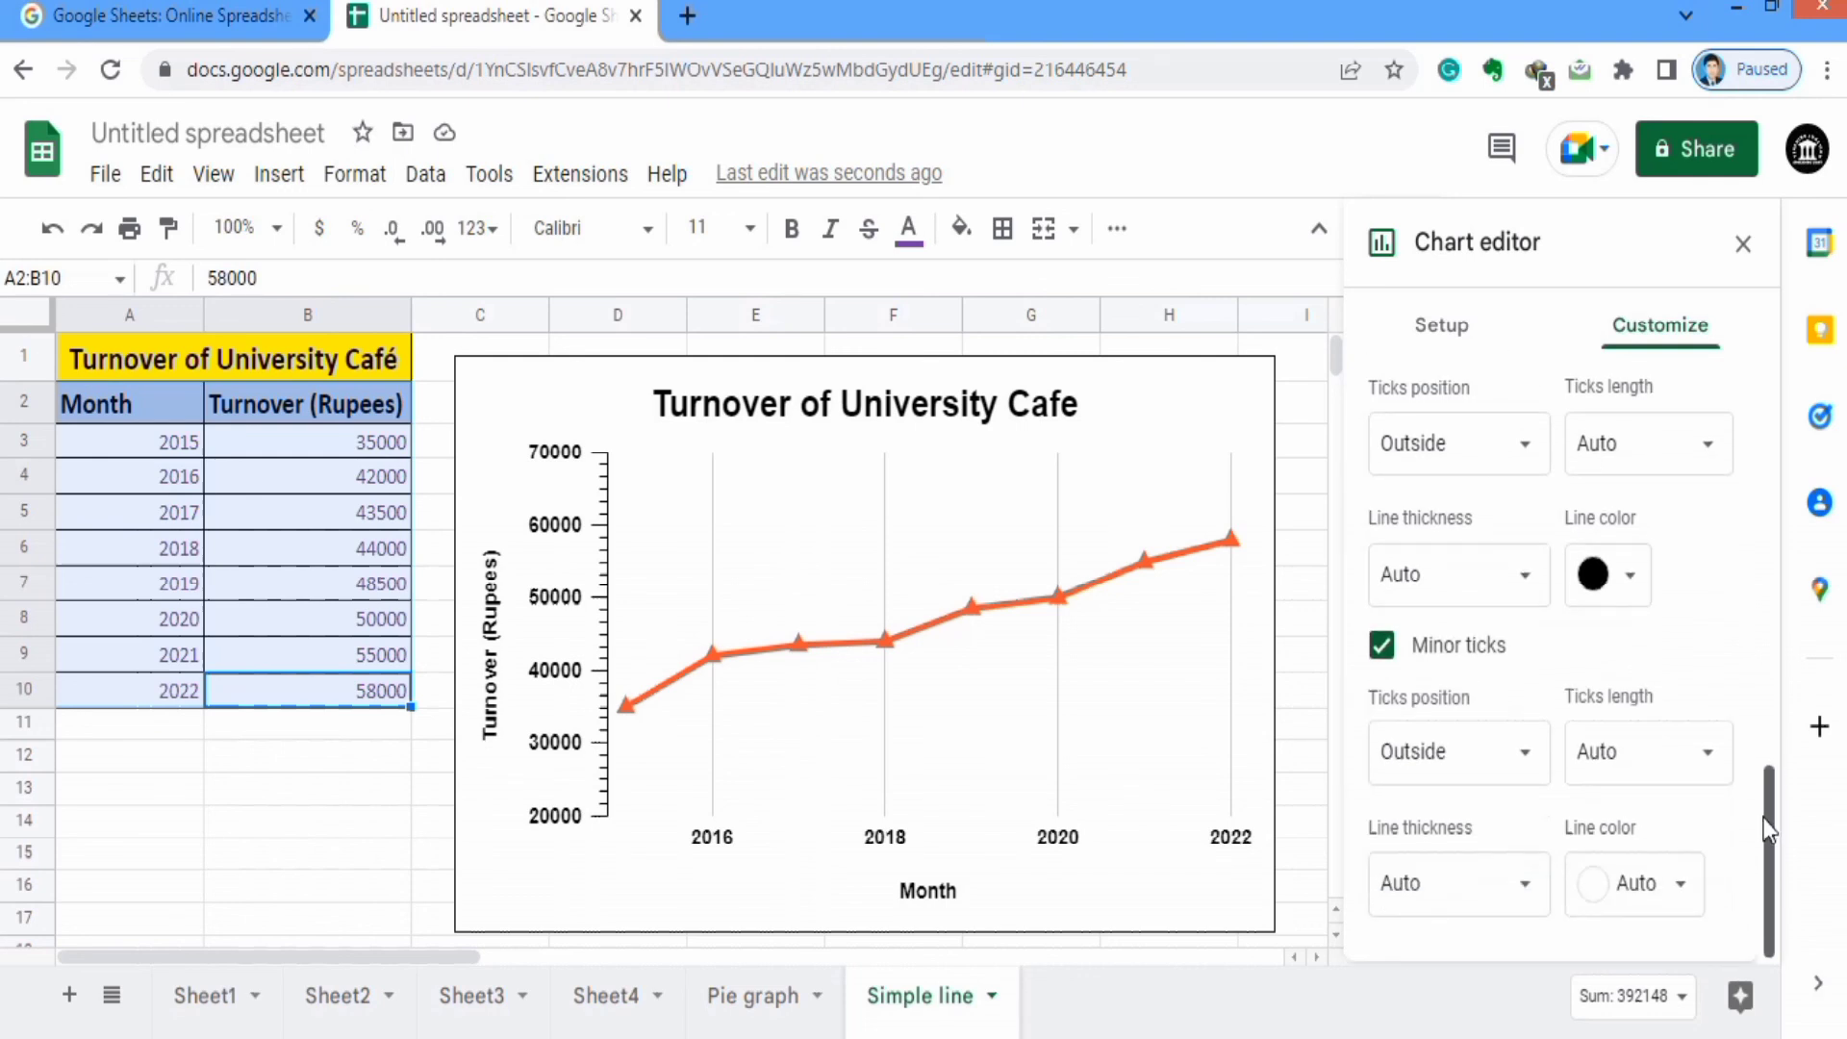
# Turn on major and minor ticks for the horizontal axis and turn off its major gridlines.
pyautogui.moveTo(1769, 818); pyautogui.dragTo(1784, 545)
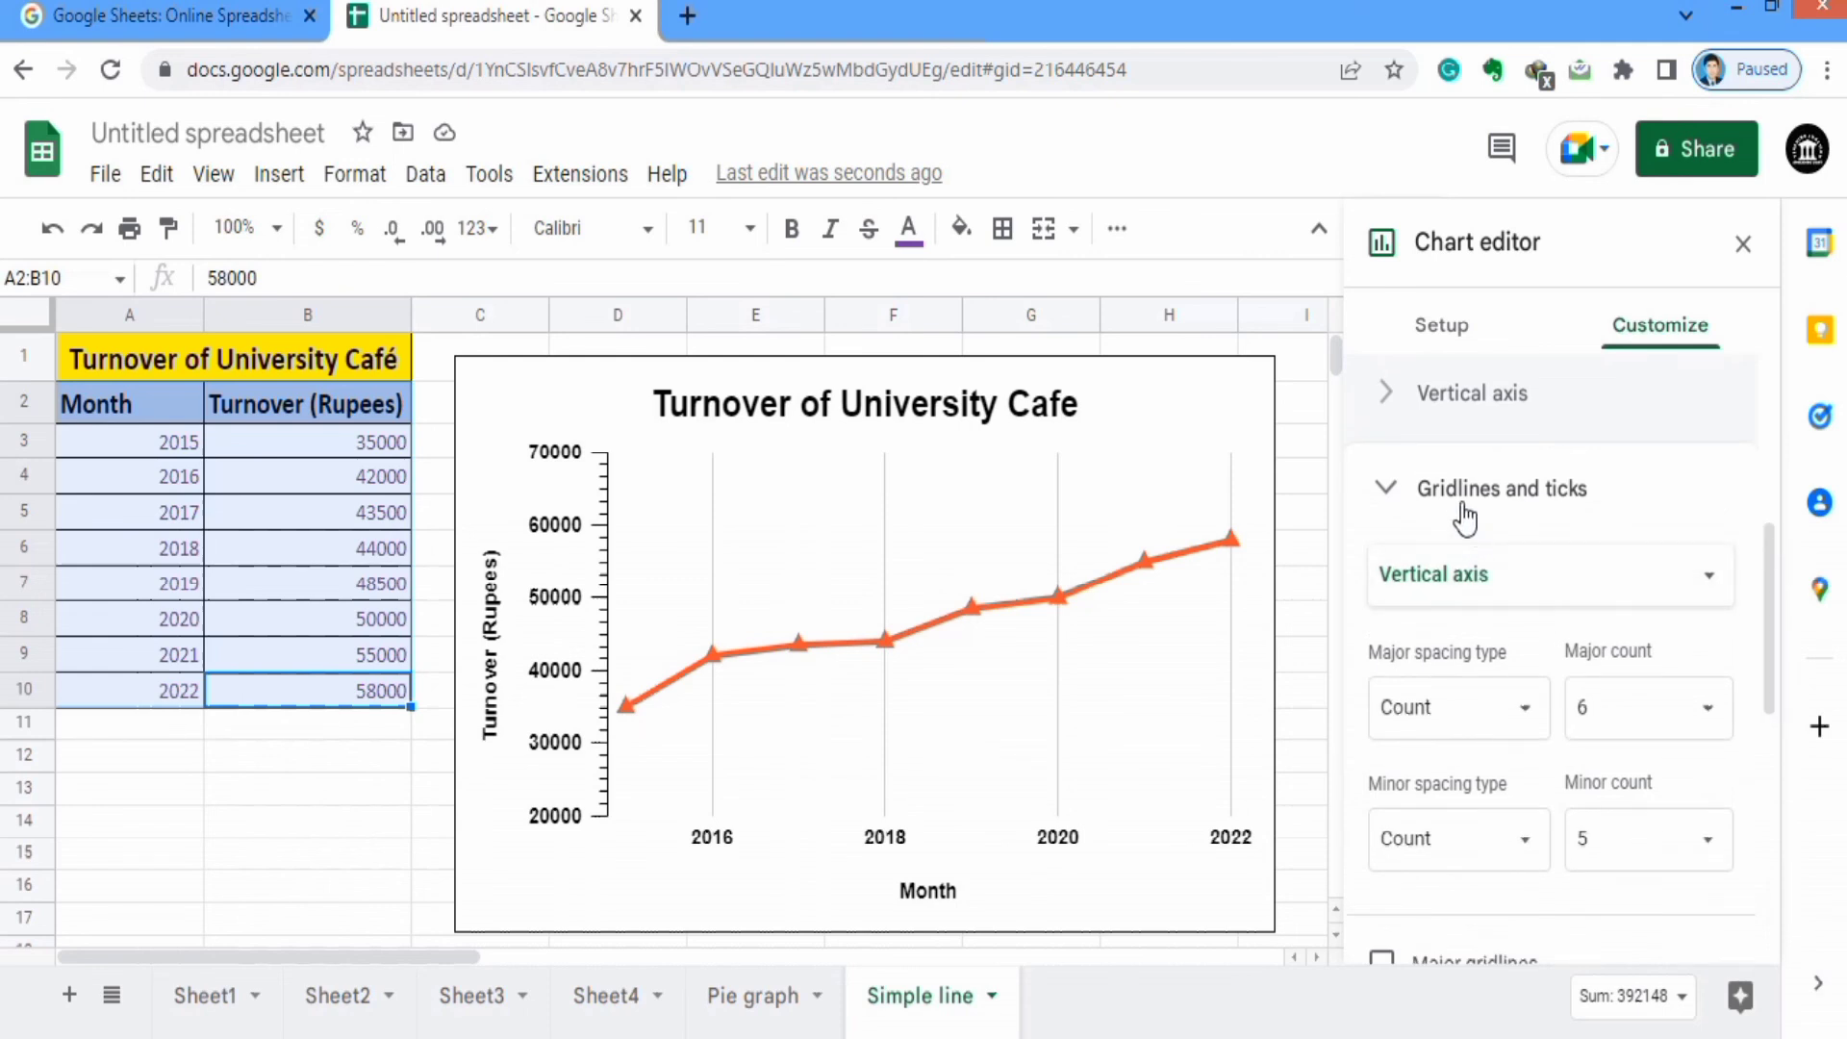
pyautogui.click(1718, 594)
pyautogui.click(1516, 542)
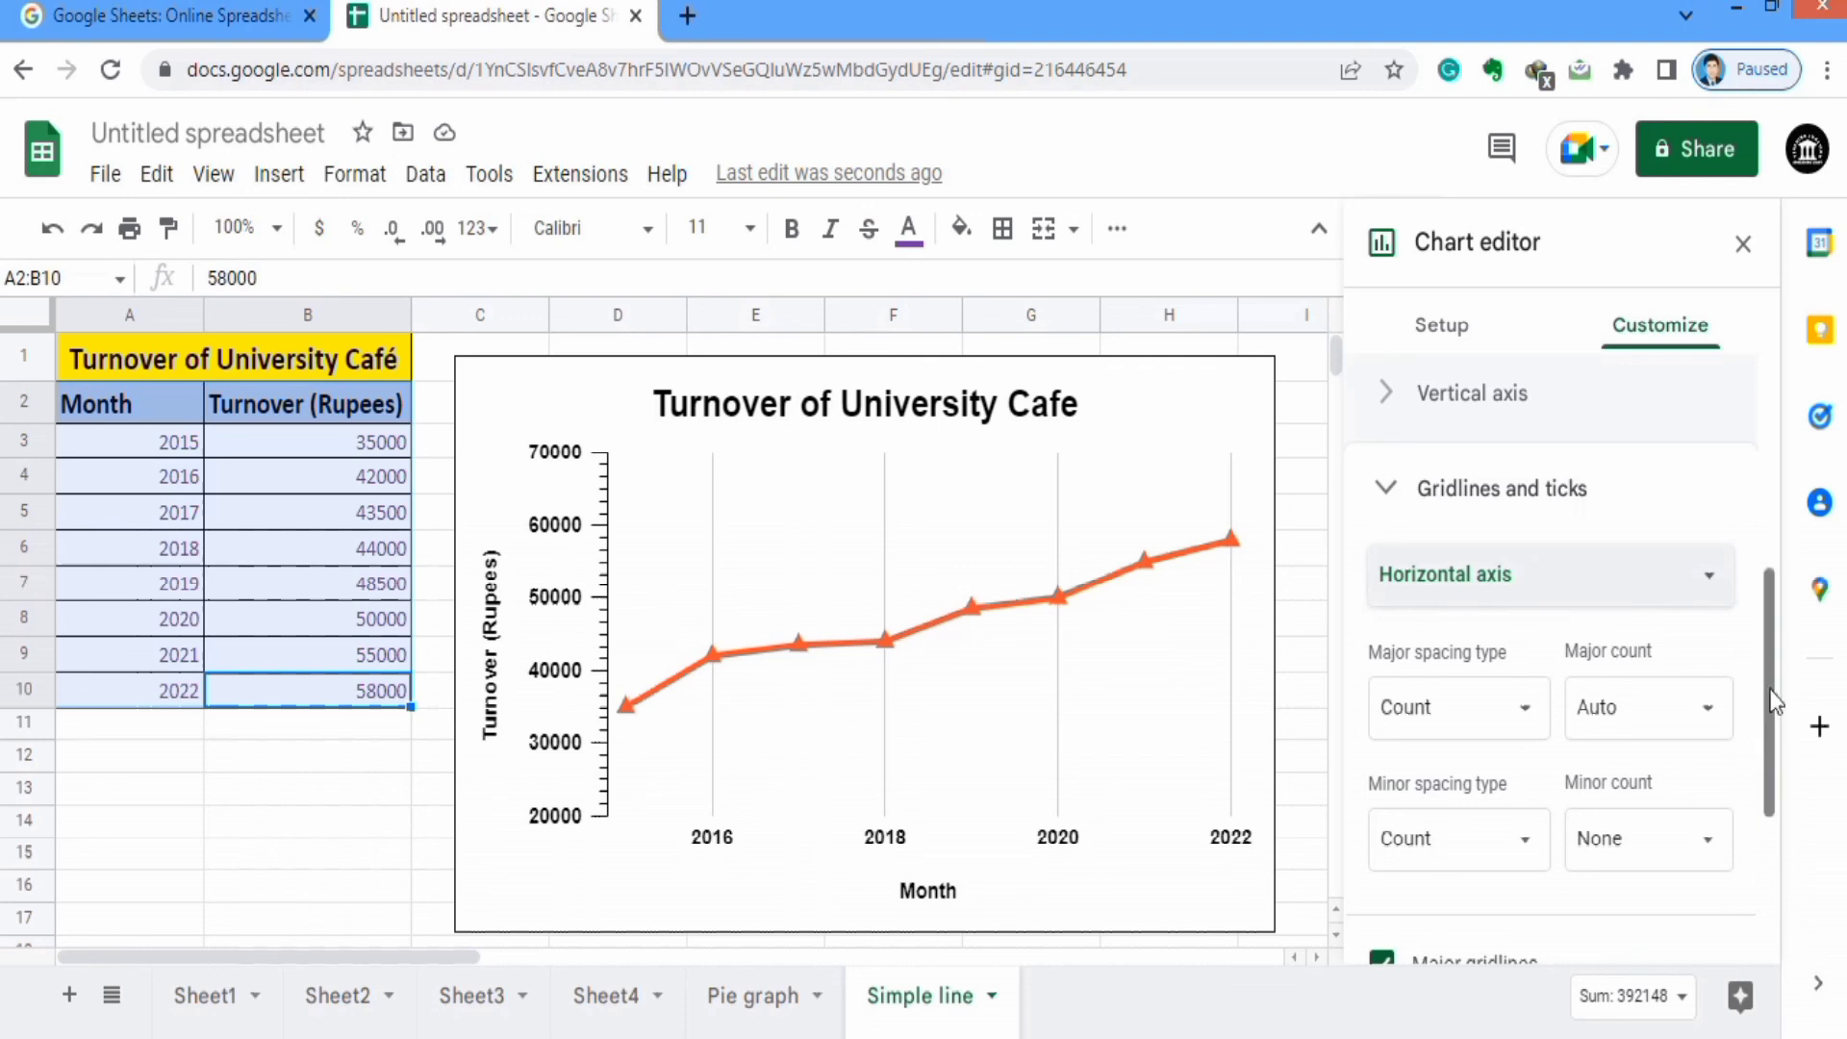
pyautogui.moveTo(1770, 689); pyautogui.dragTo(1768, 737)
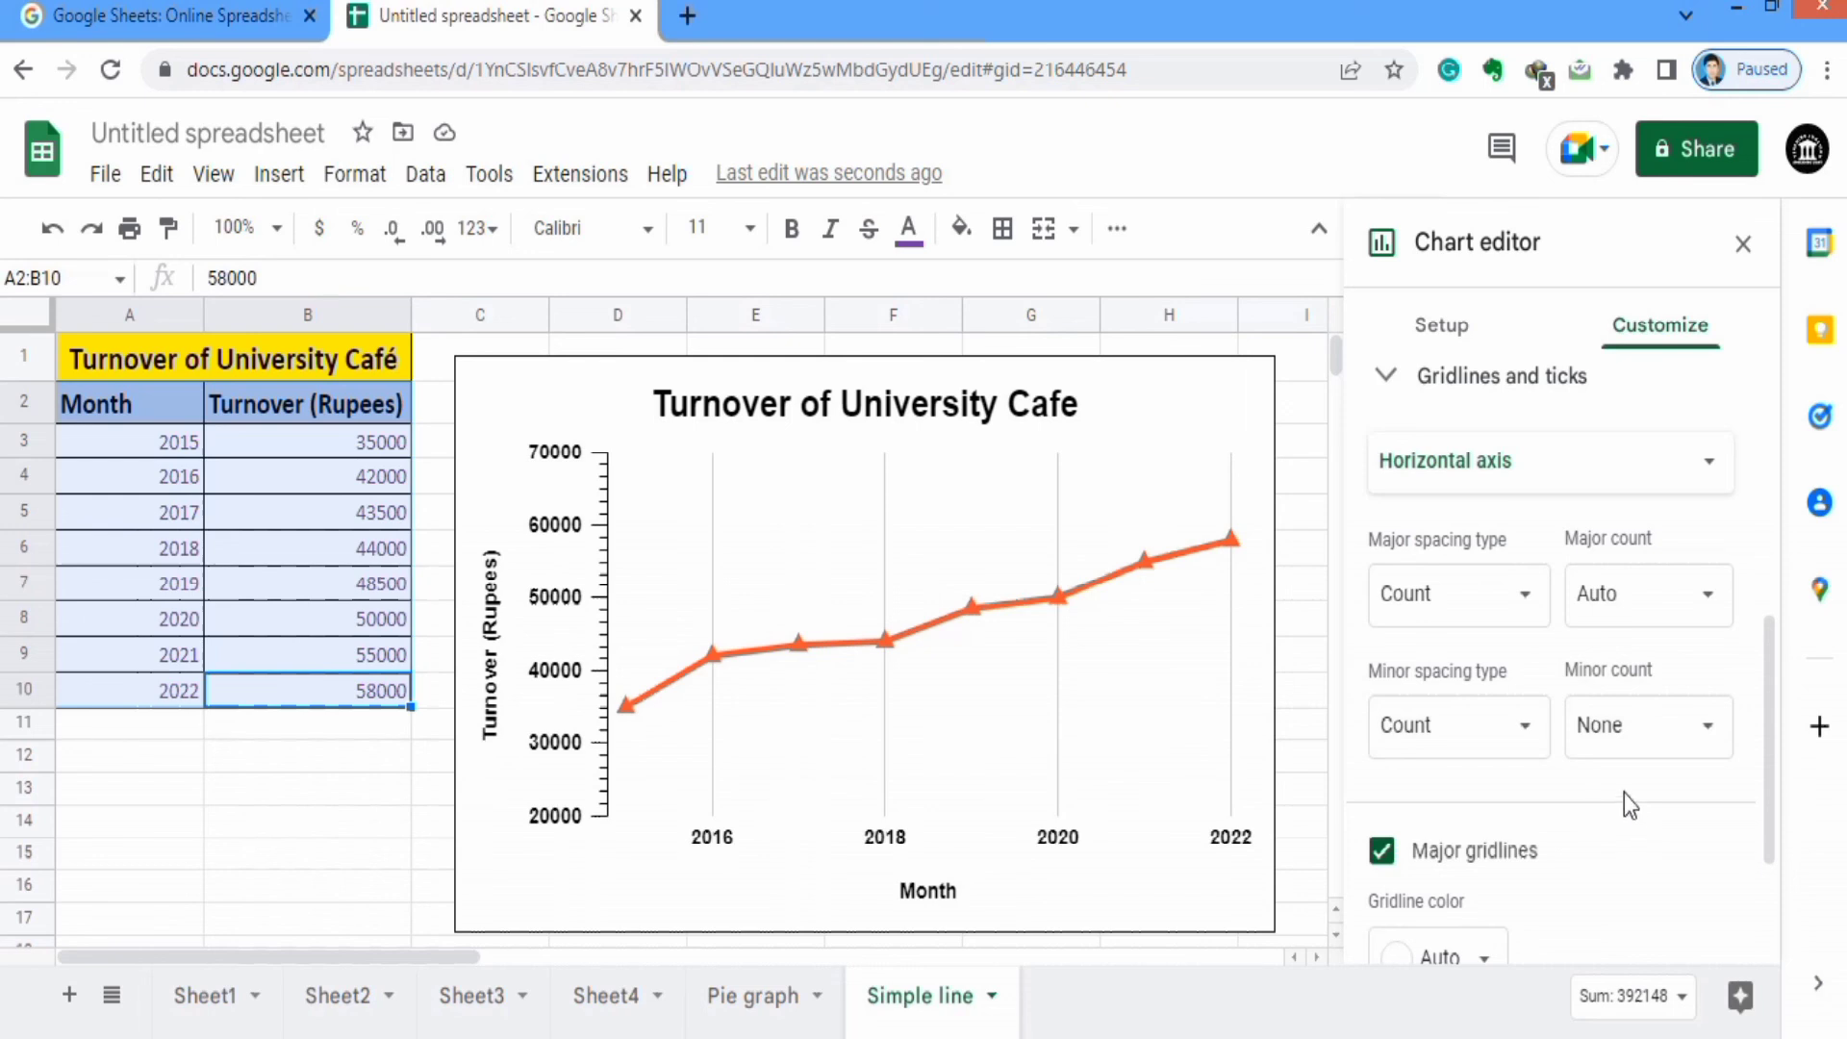
pyautogui.moveTo(1768, 666); pyautogui.dragTo(1773, 784)
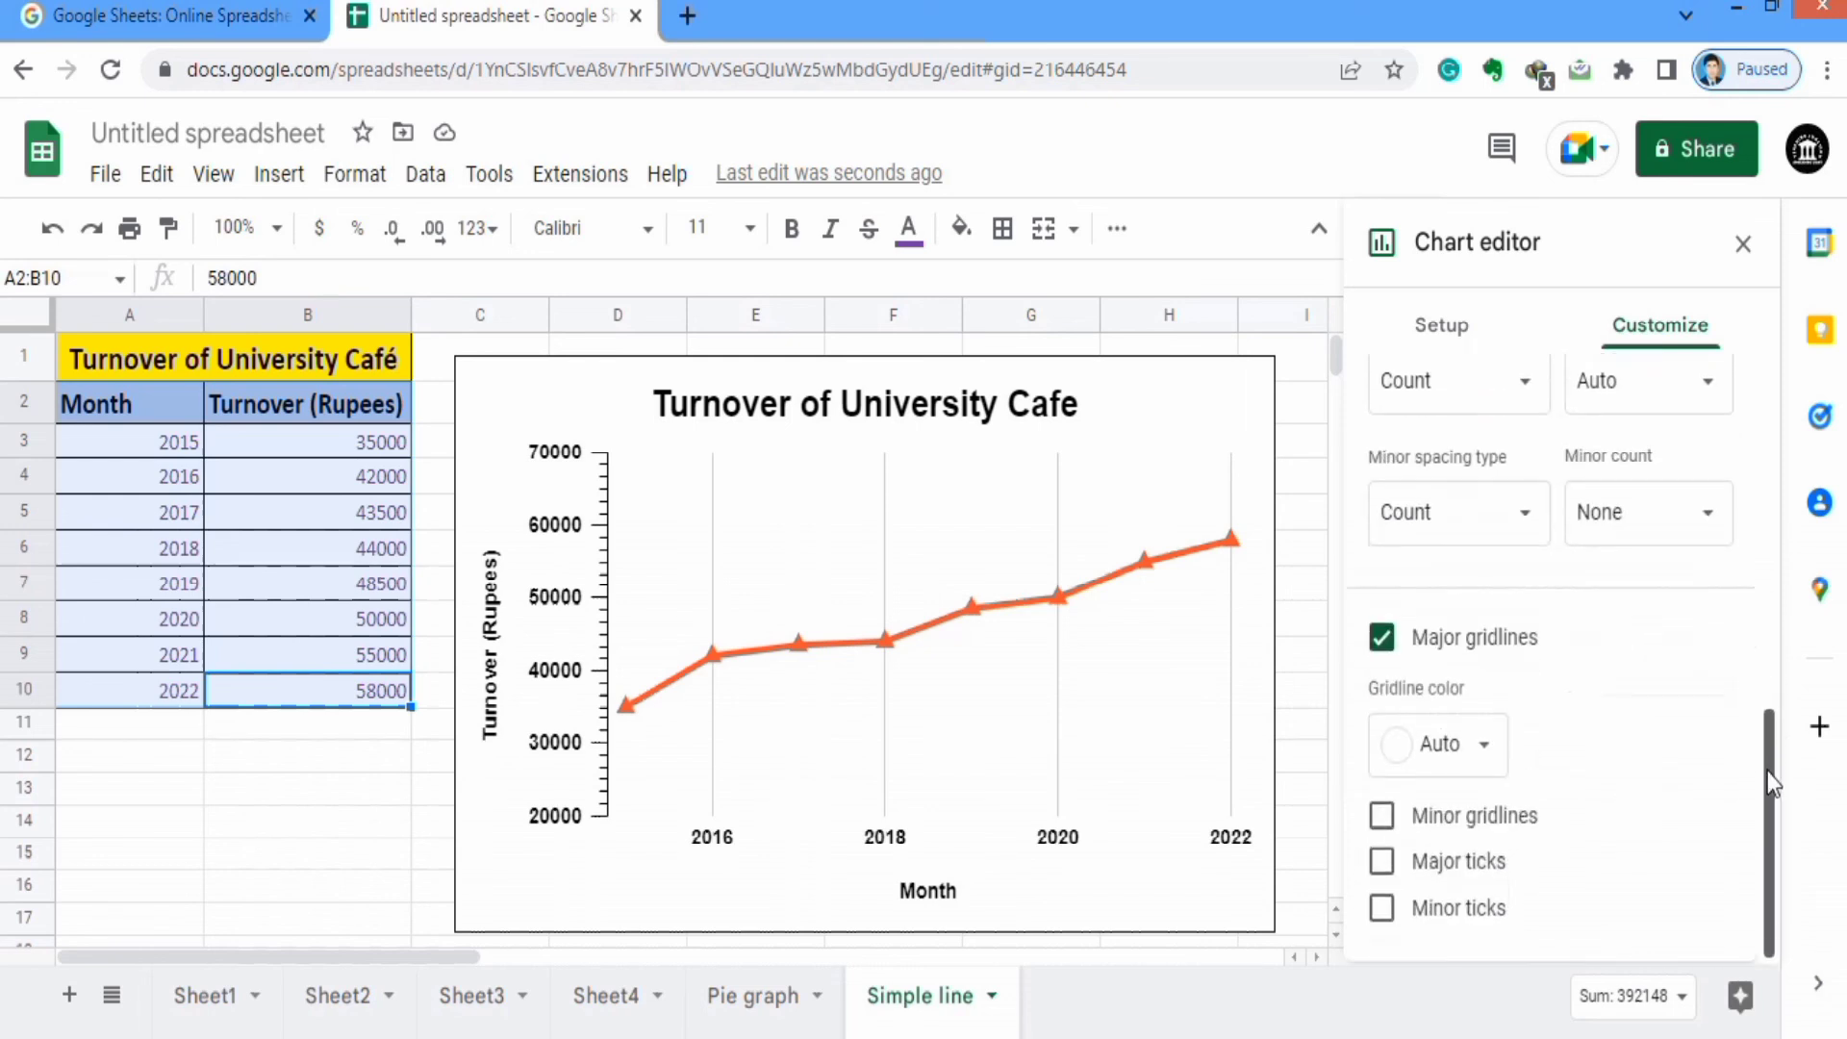
pyautogui.click(1383, 864)
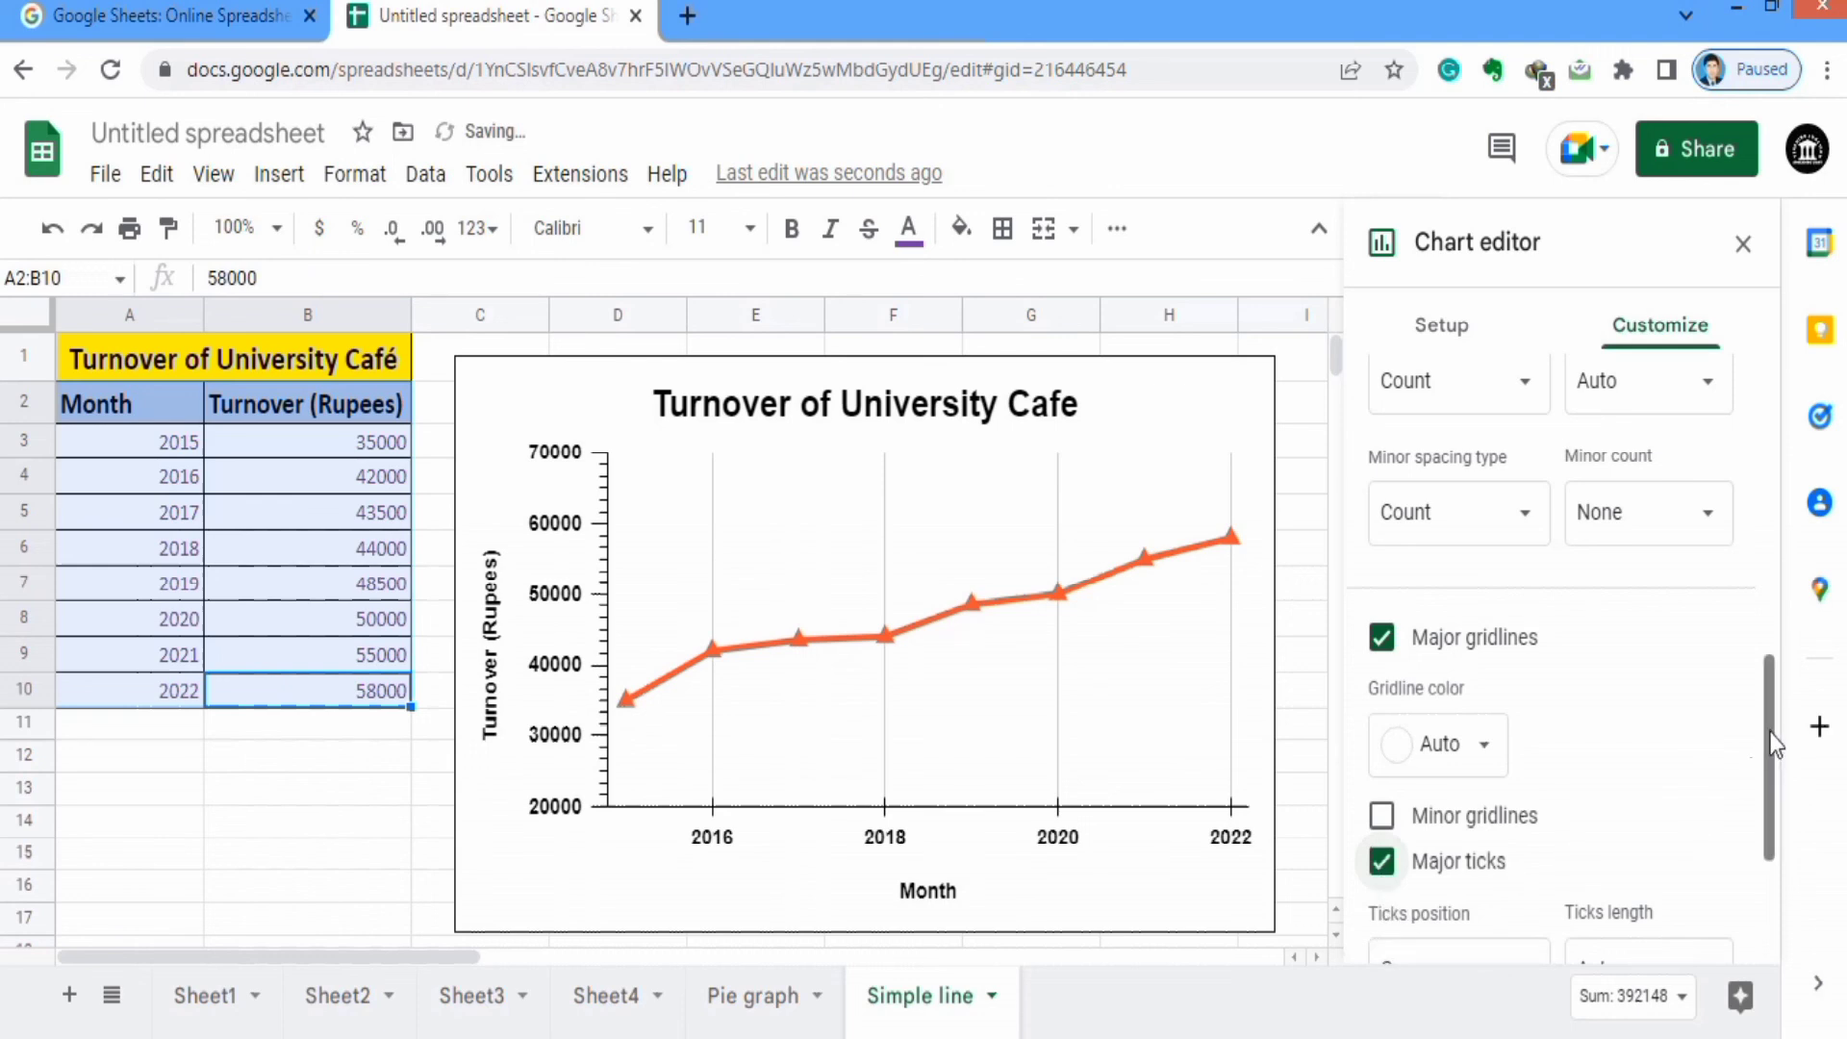
pyautogui.moveTo(1768, 770); pyautogui.dragTo(1765, 875)
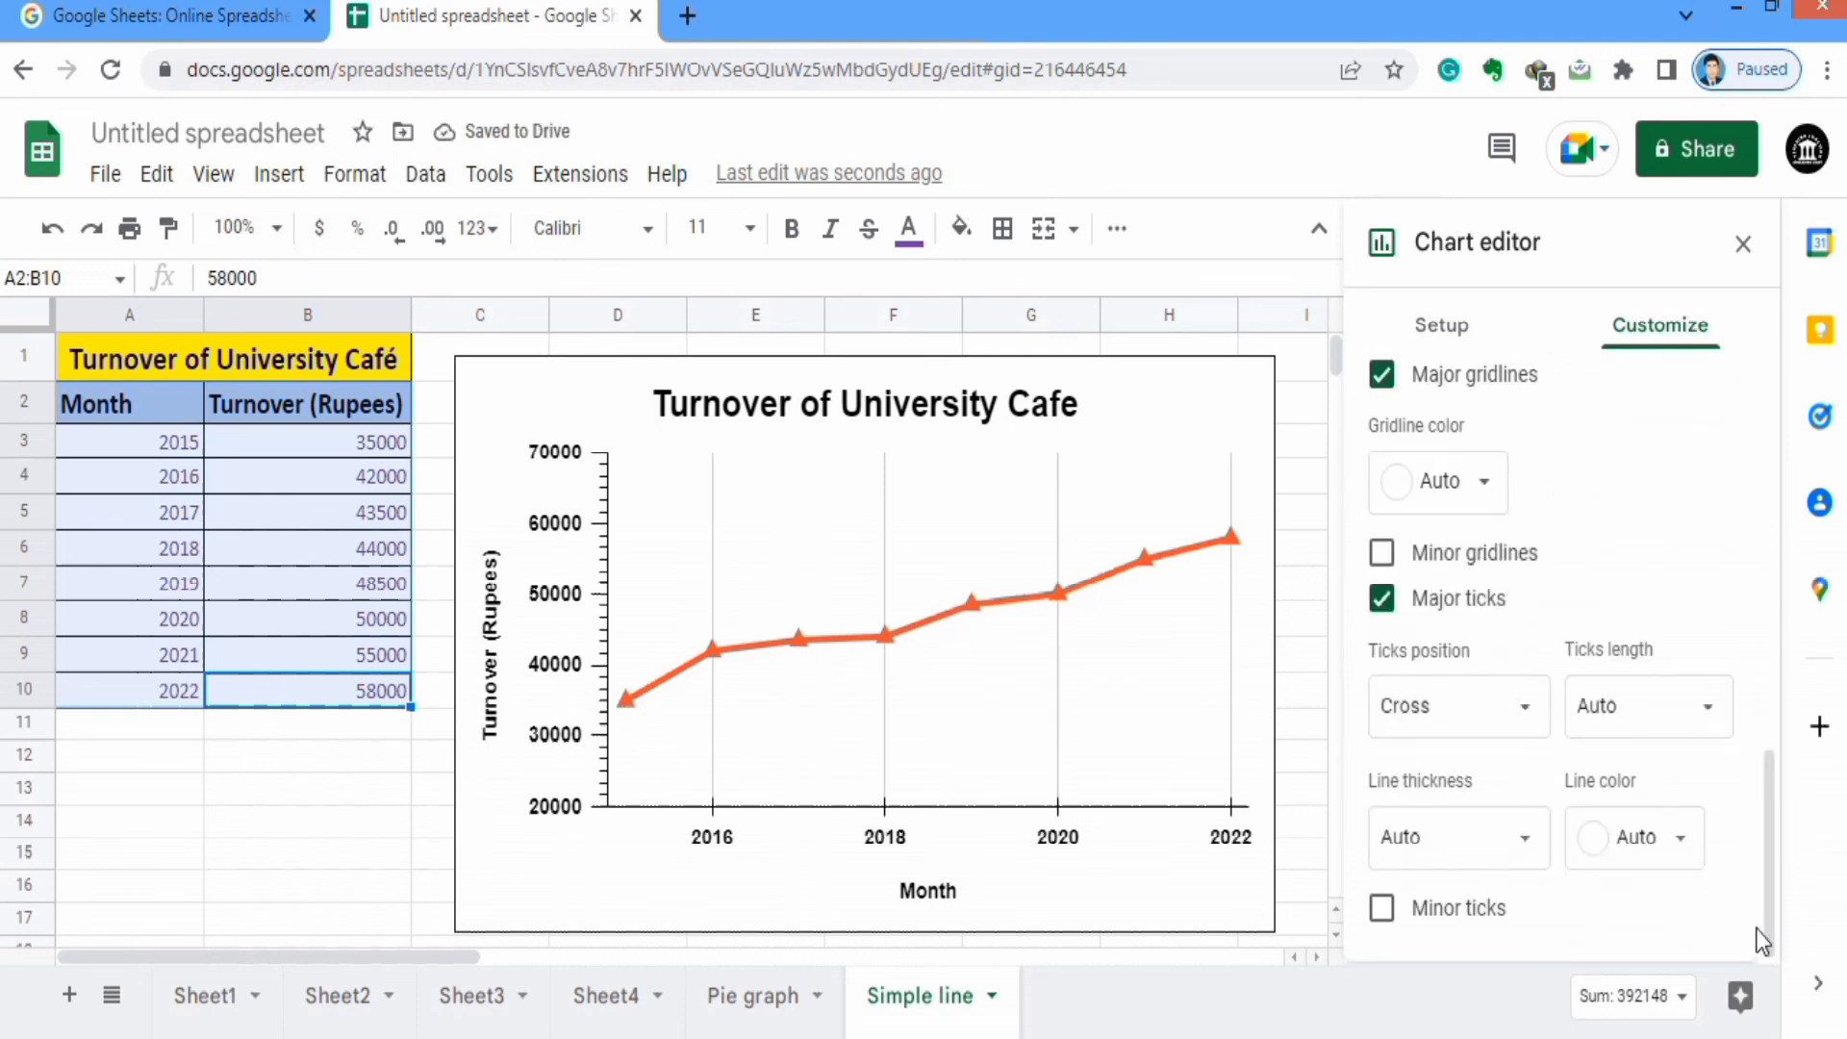
pyautogui.click(1382, 909)
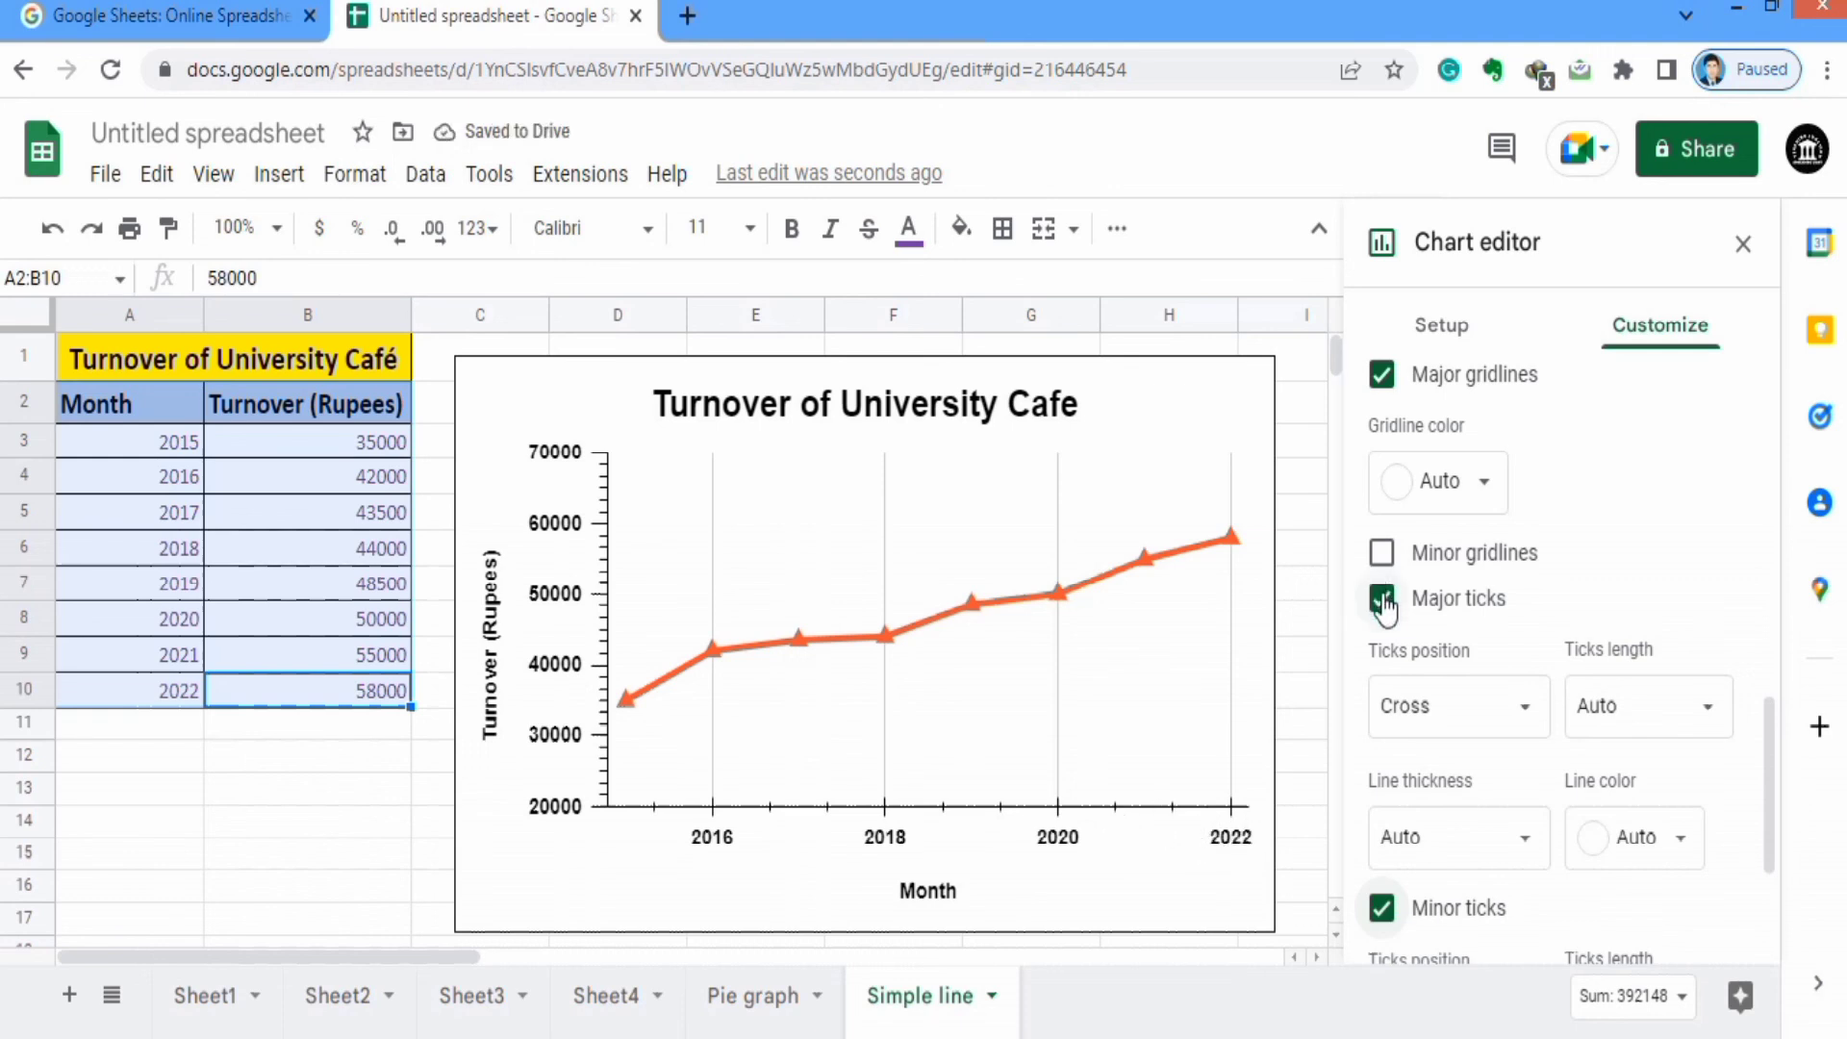
pyautogui.click(1379, 384)
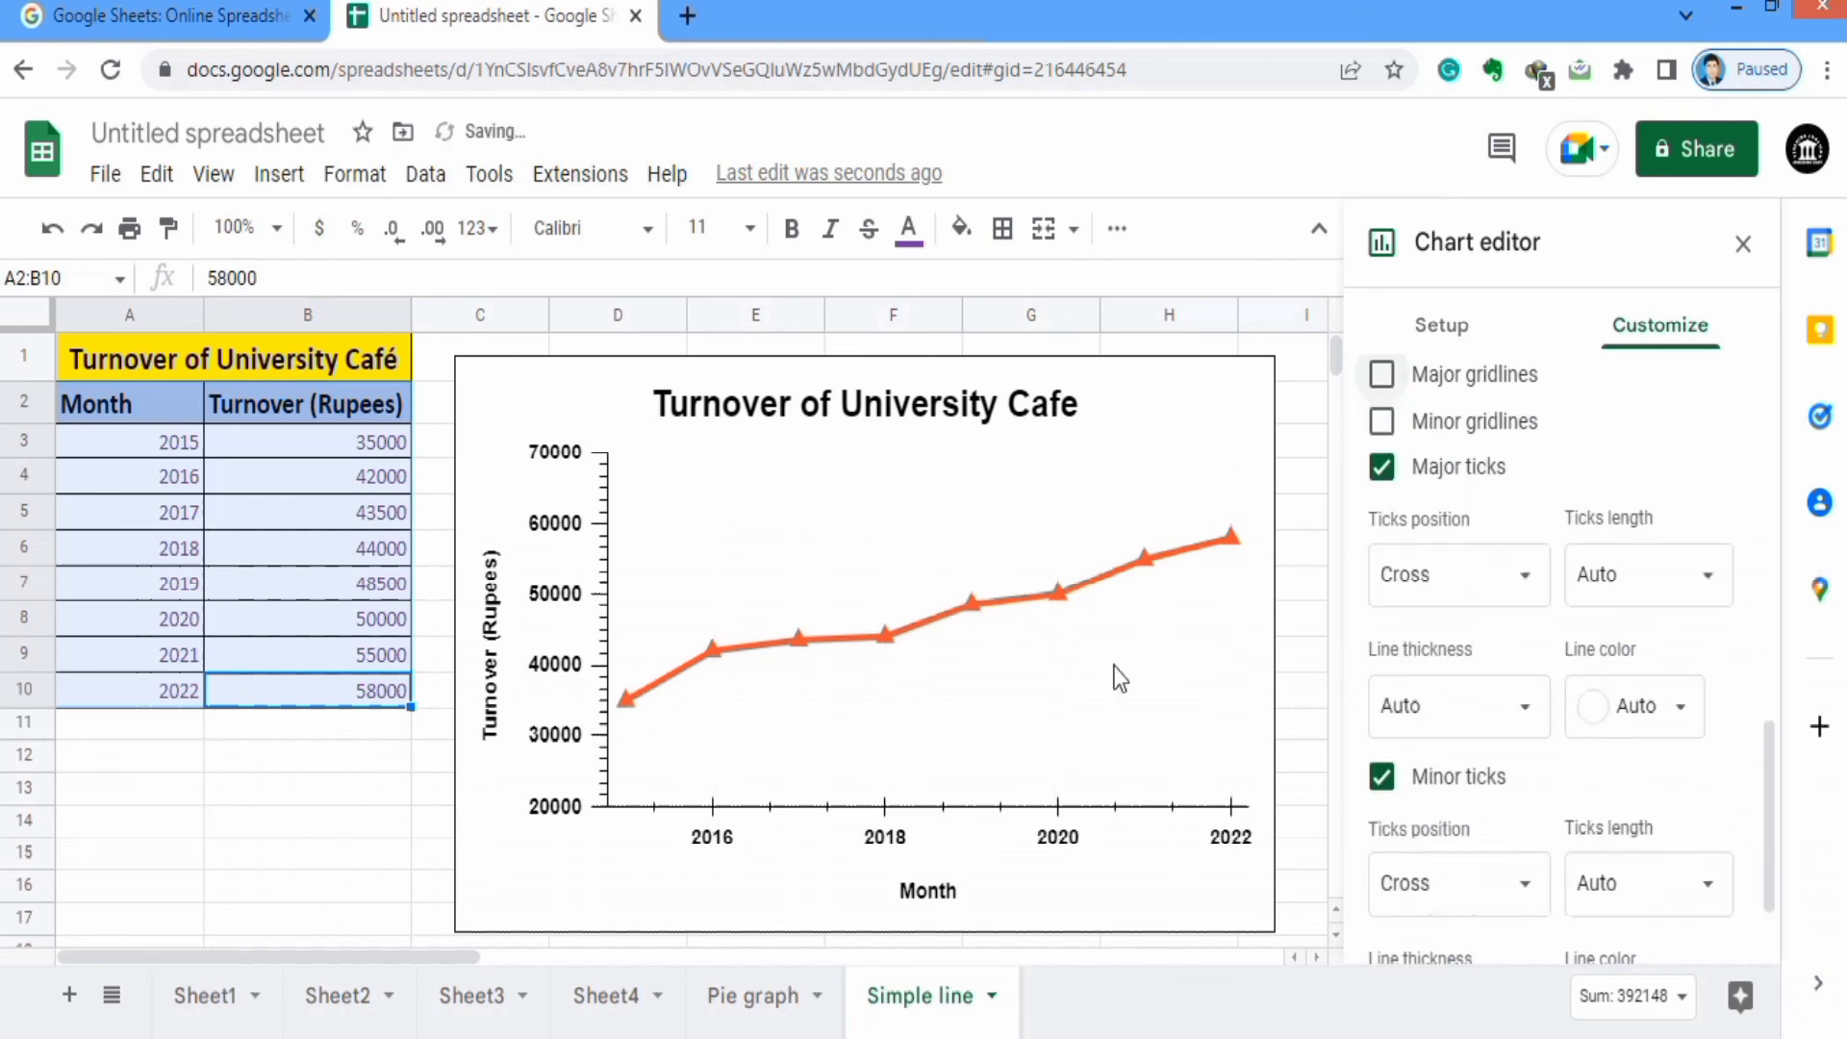